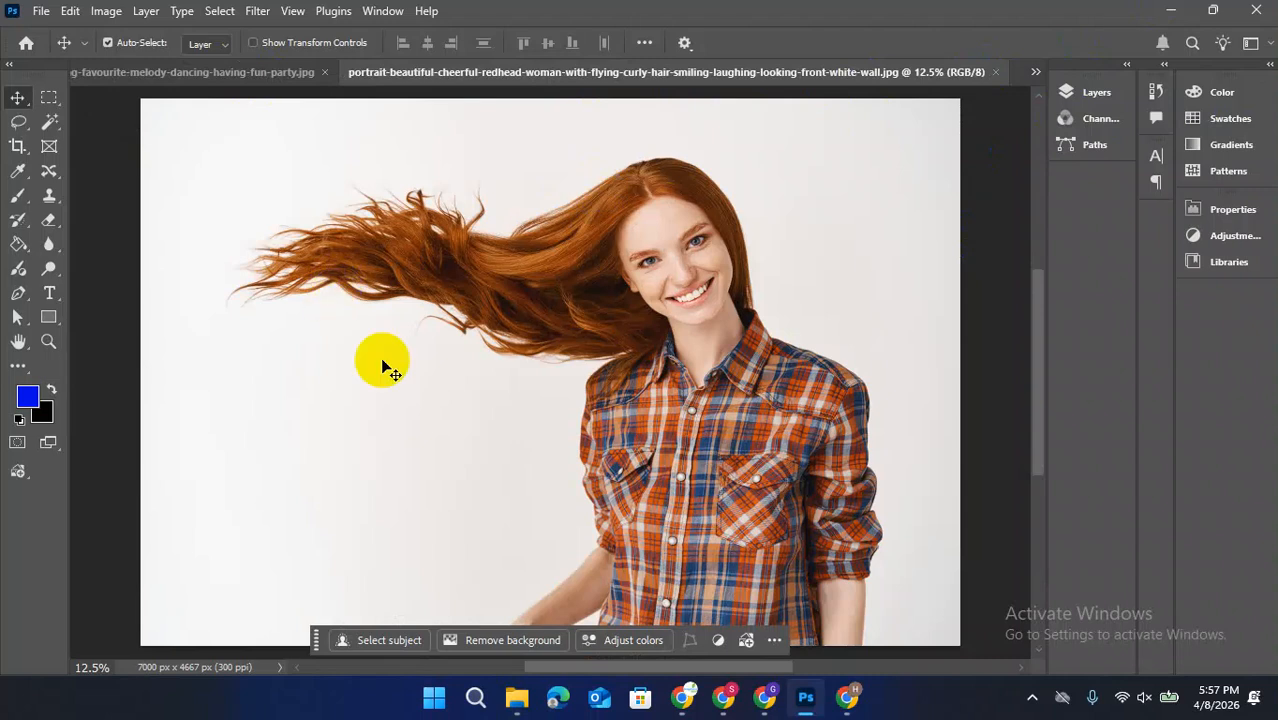
scroll(620, 460, up, 3)
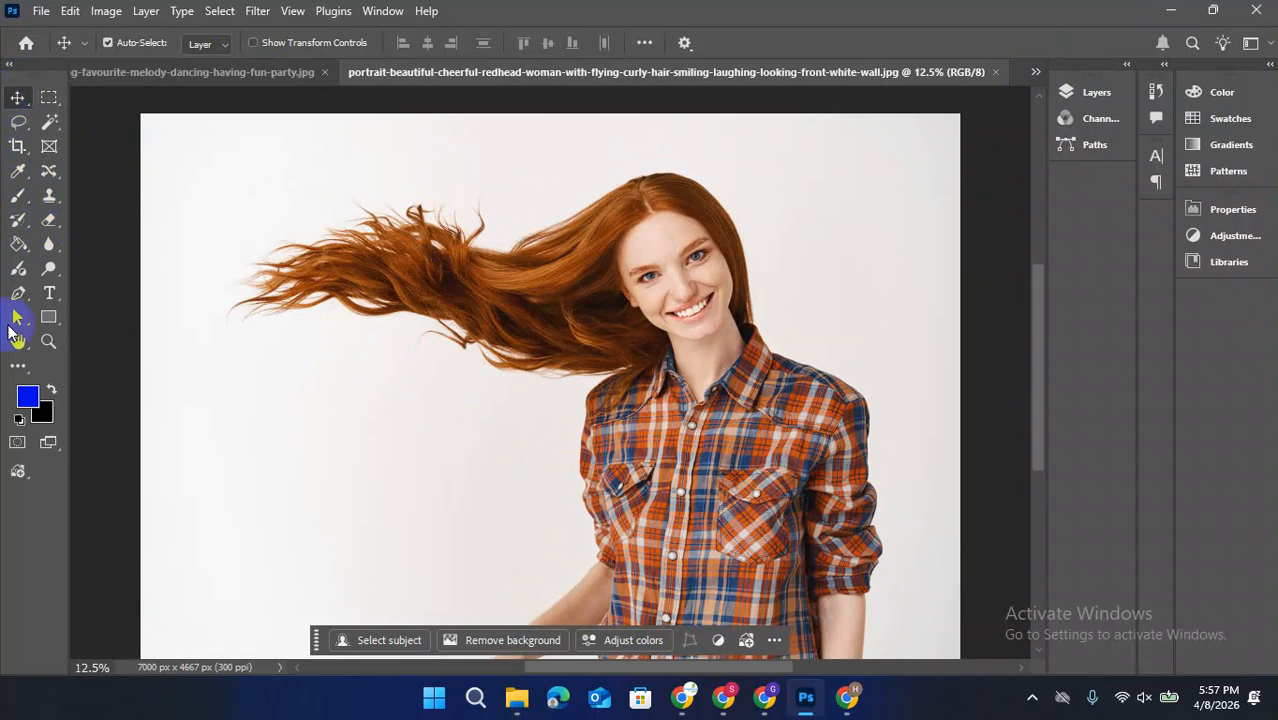
click(51, 393)
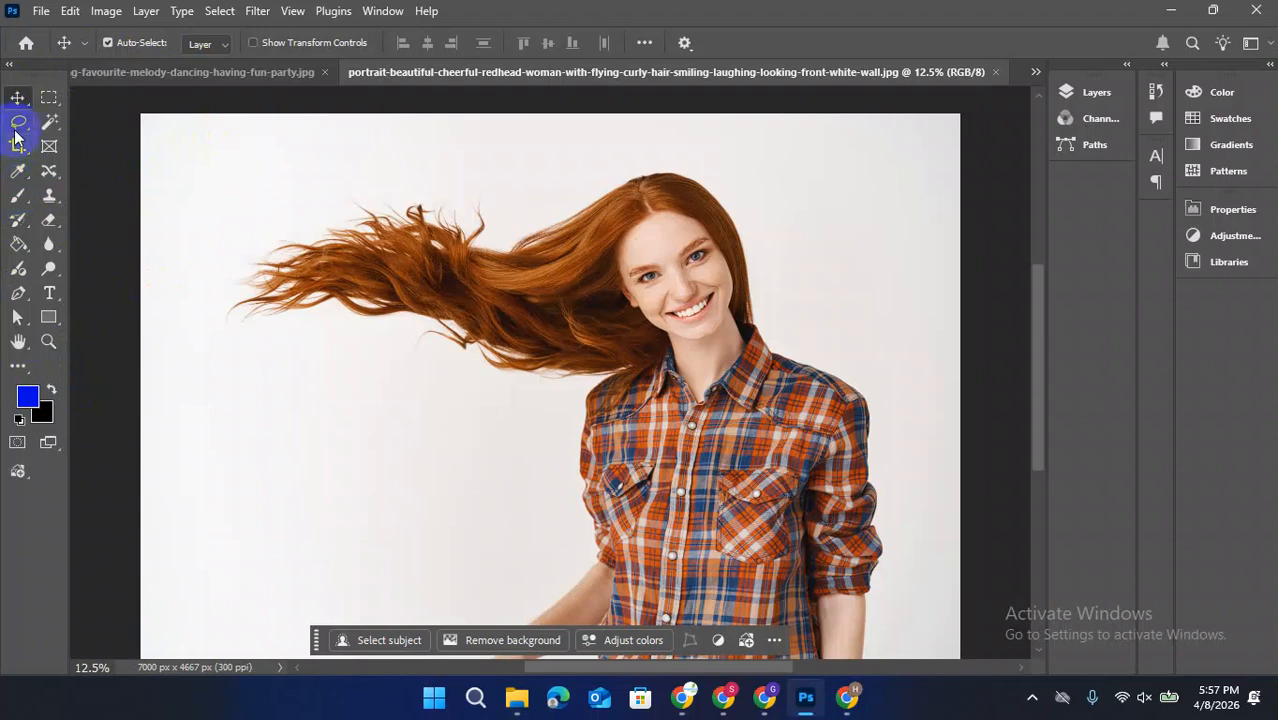
click(51, 176)
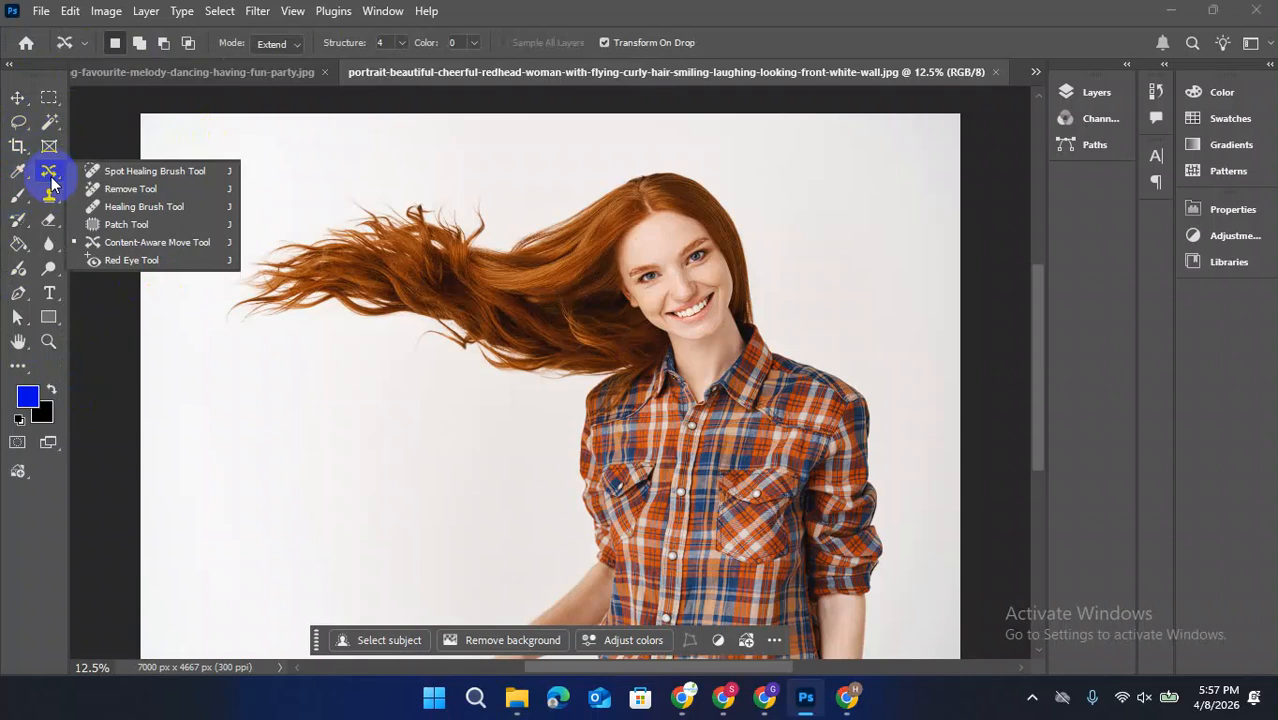
click(108, 171)
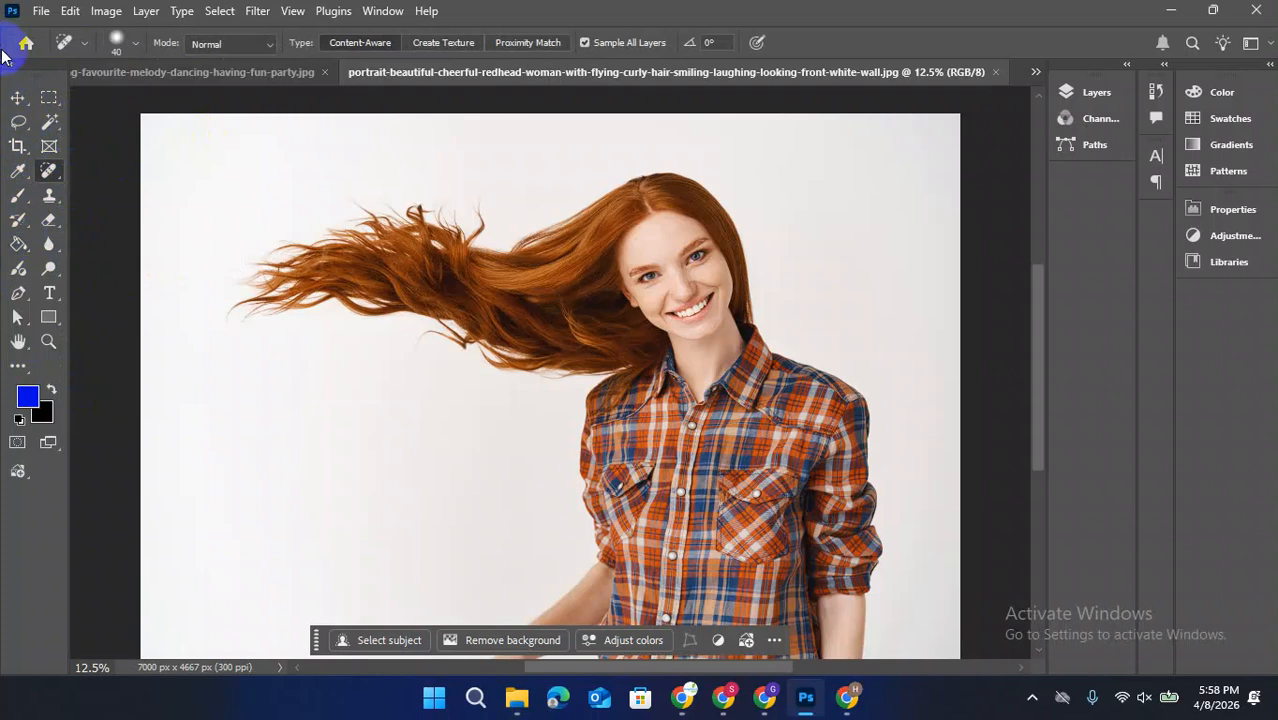
Try erasing across the backdrop and hair with the Eraser tool at a 1500 px brush size, and undo the strokes
click(50, 221)
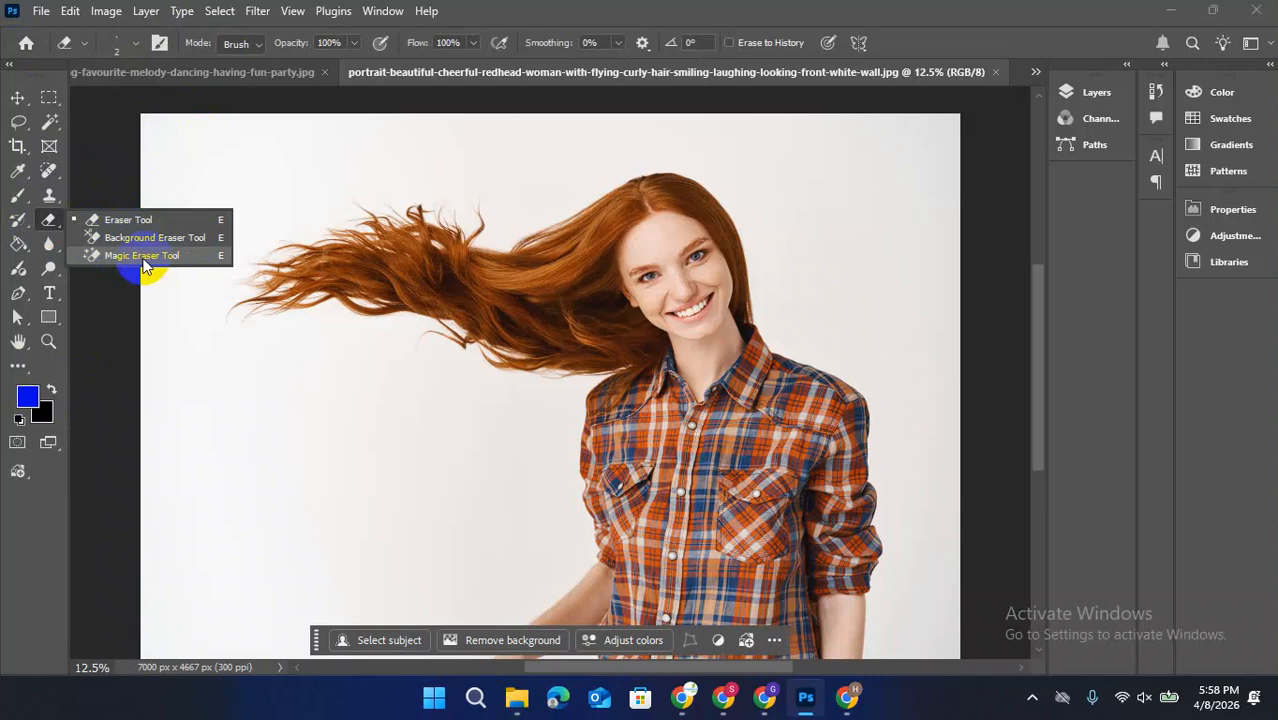
click(126, 220)
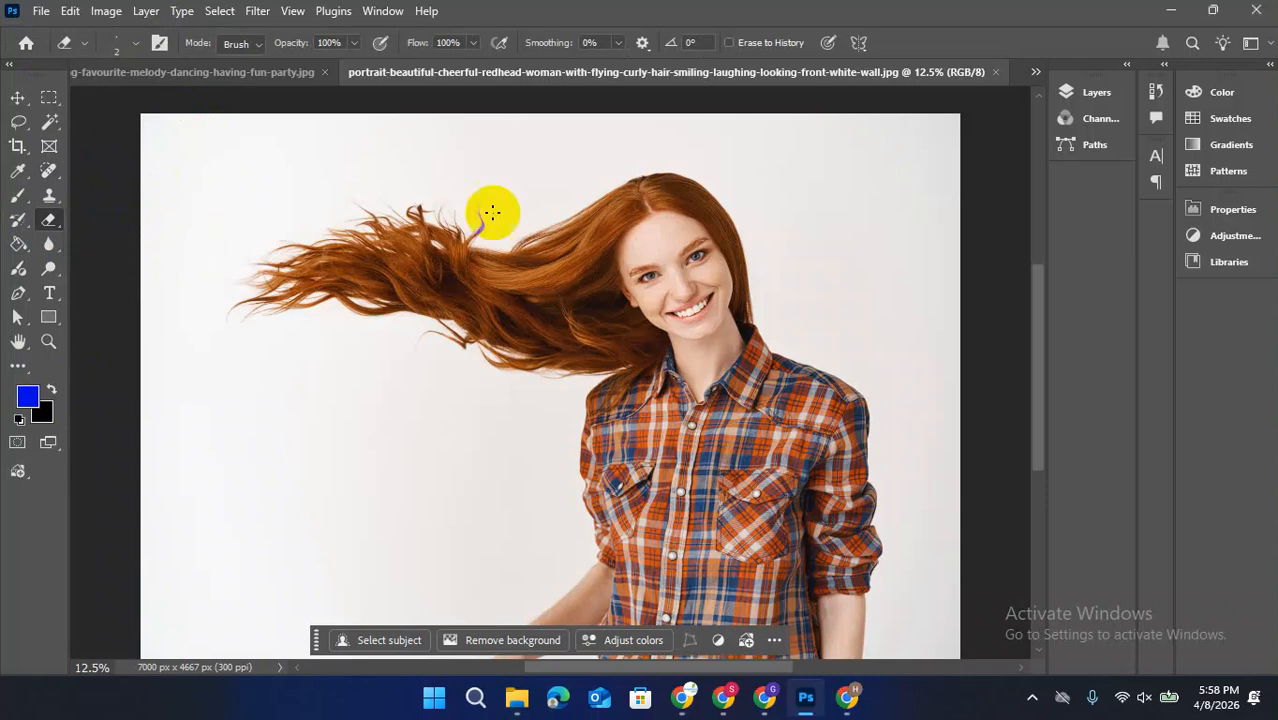
drag(513, 291, 365, 232)
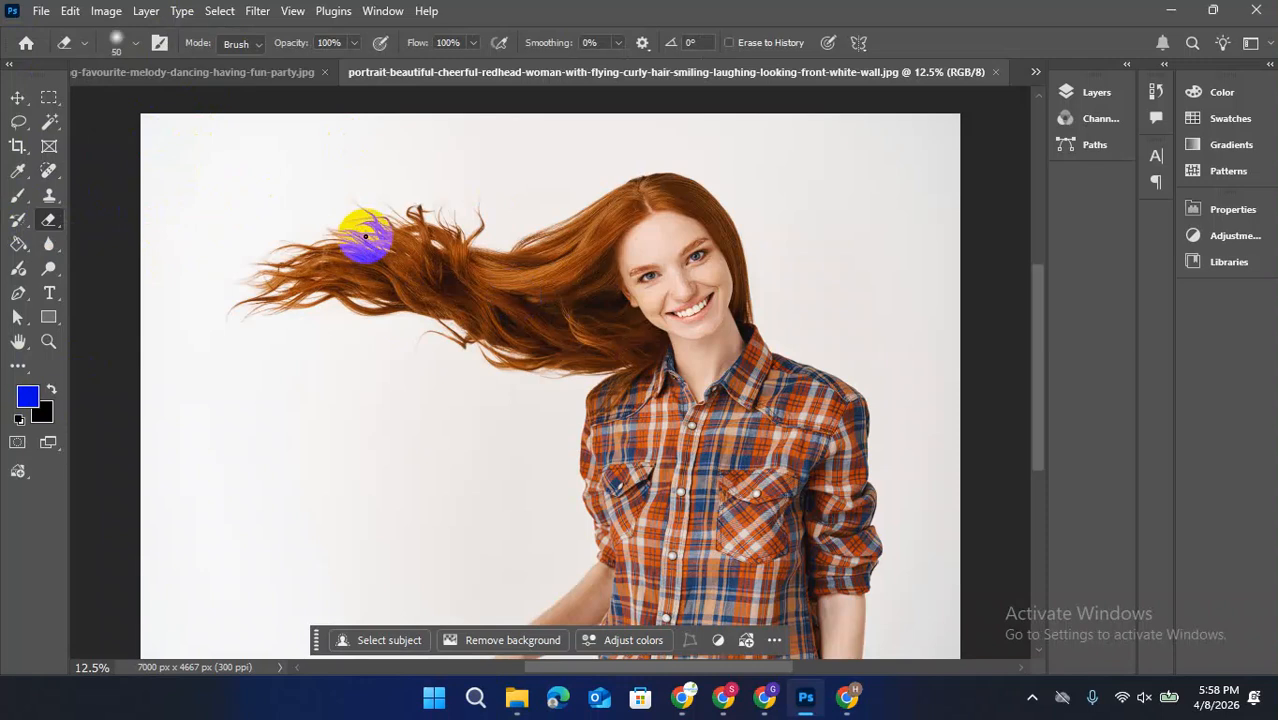
key(bracketright)
key(bracketright)
key(bracketright)
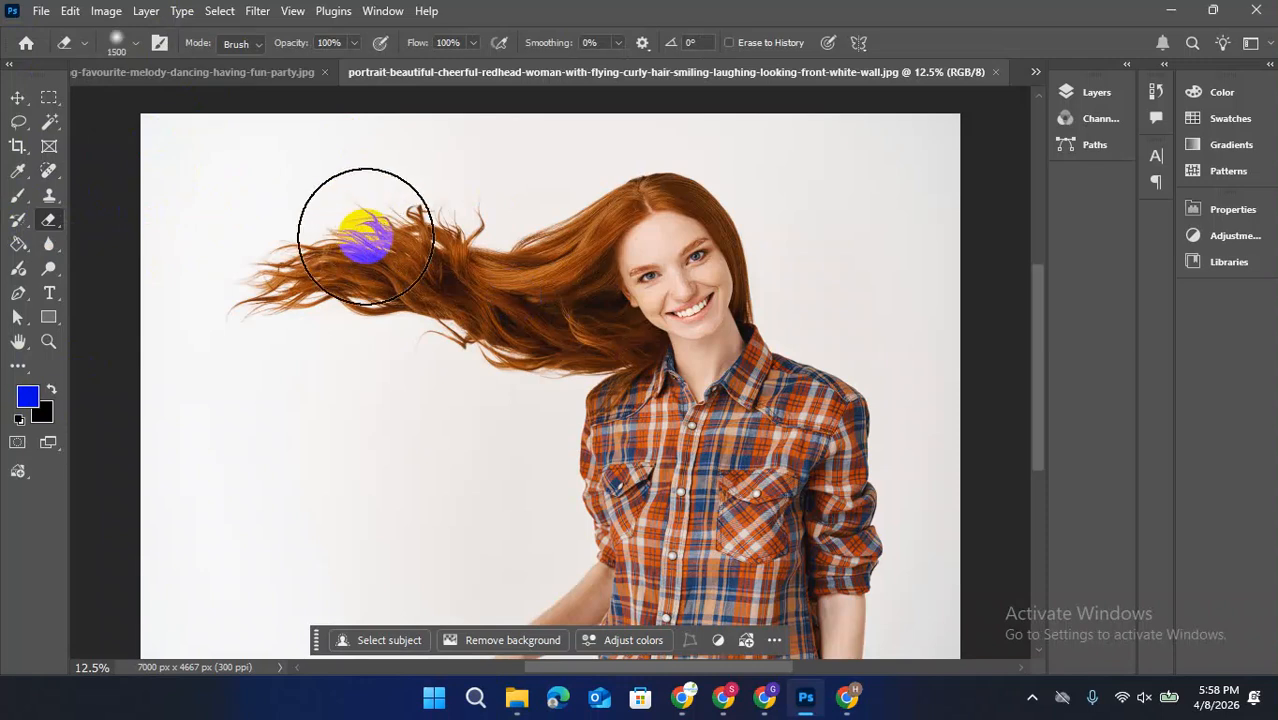
mouse_move(97, 410)
mouse_down()
mouse_move(243, 286)
mouse_move(534, 229)
mouse_move(462, 263)
mouse_up()
key(ctrl+z)
Duplicate the Background layer and hide the original Background layer
click(1092, 94)
drag(941, 197, 990, 582)
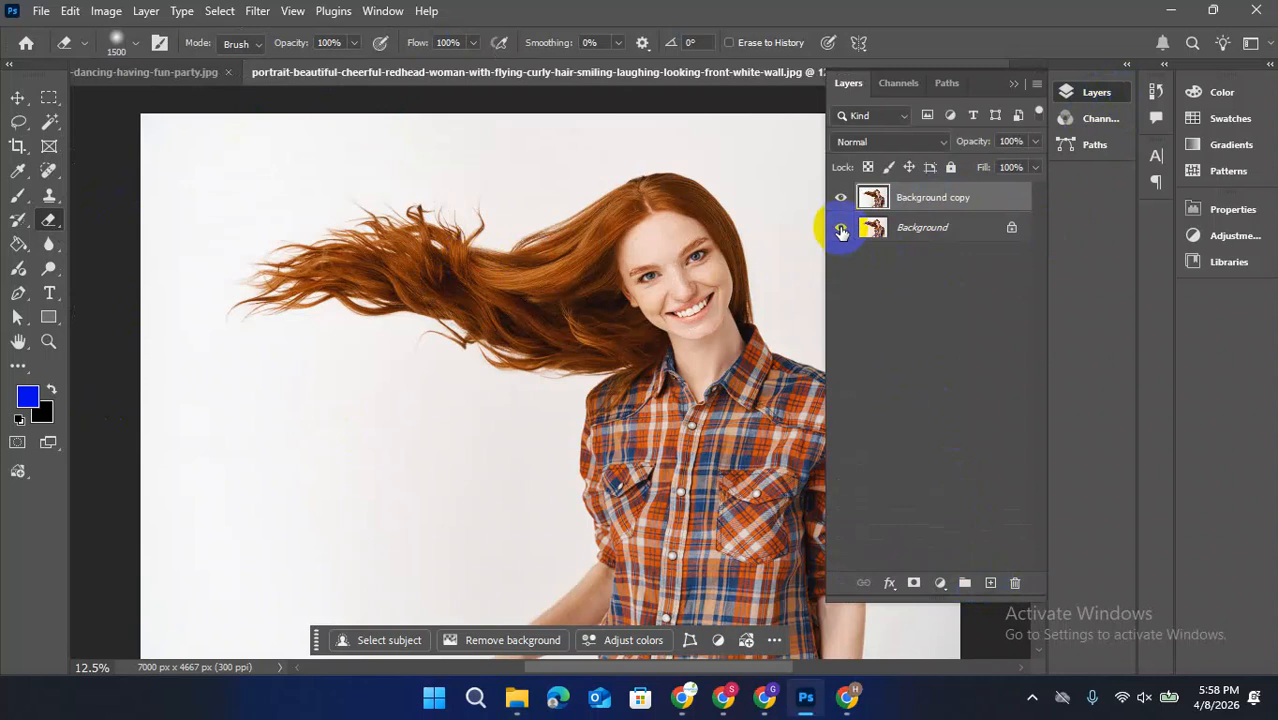
click(840, 228)
click(1014, 86)
Try erasing over the hair, head and backdrop on the copied layer with the Eraser tool, and undo it
mouse_move(448, 462)
mouse_down()
mouse_move(220, 399)
mouse_move(216, 147)
mouse_move(562, 106)
mouse_move(921, 188)
mouse_move(981, 616)
mouse_move(934, 537)
mouse_move(827, 180)
mouse_move(77, 323)
mouse_move(1061, 251)
mouse_move(184, 241)
mouse_move(635, 235)
mouse_move(397, 277)
mouse_move(478, 242)
mouse_up()
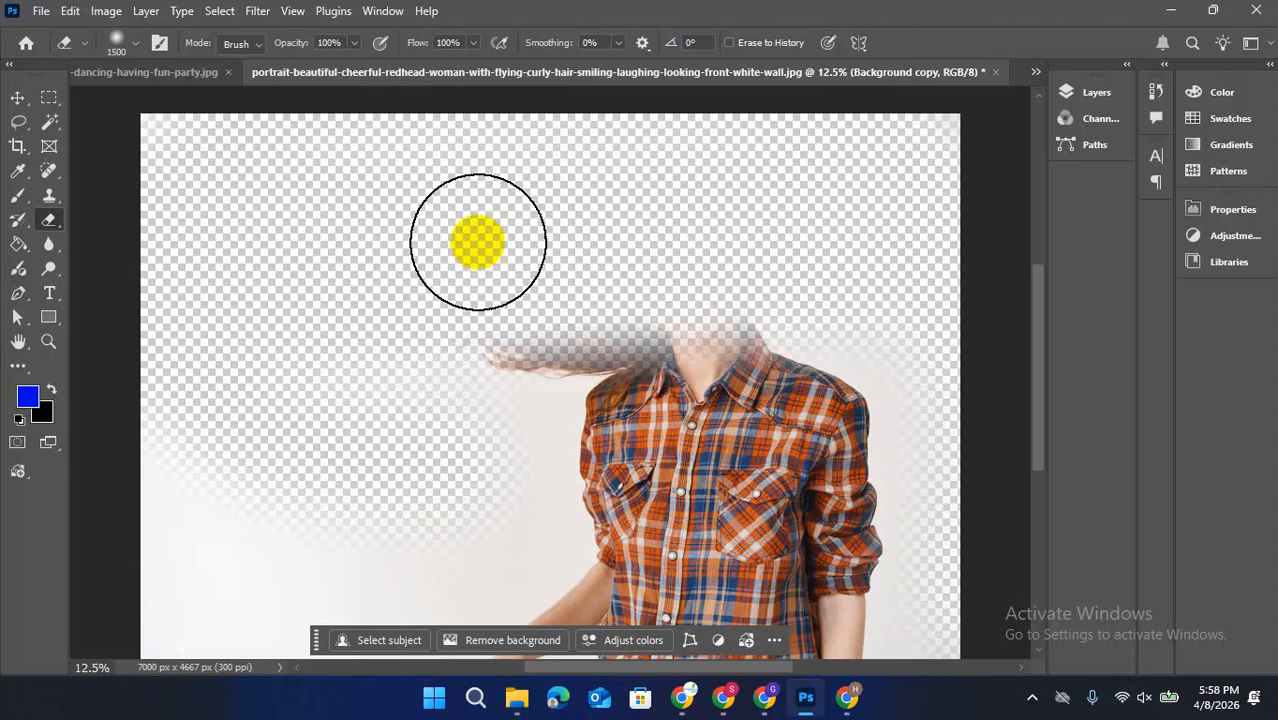
key(ctrl+z)
key(ctrl+z)
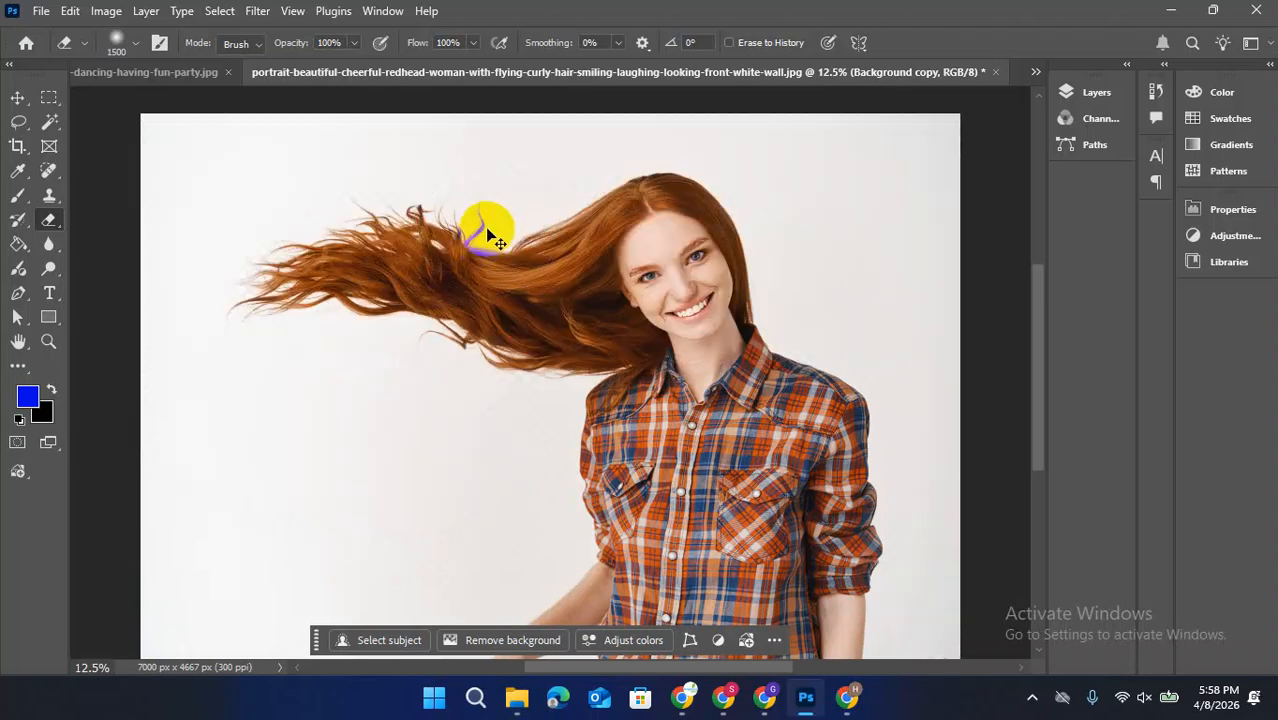
Switch to the Background Eraser tool and set its sampling to Continuous
right_click(49, 222)
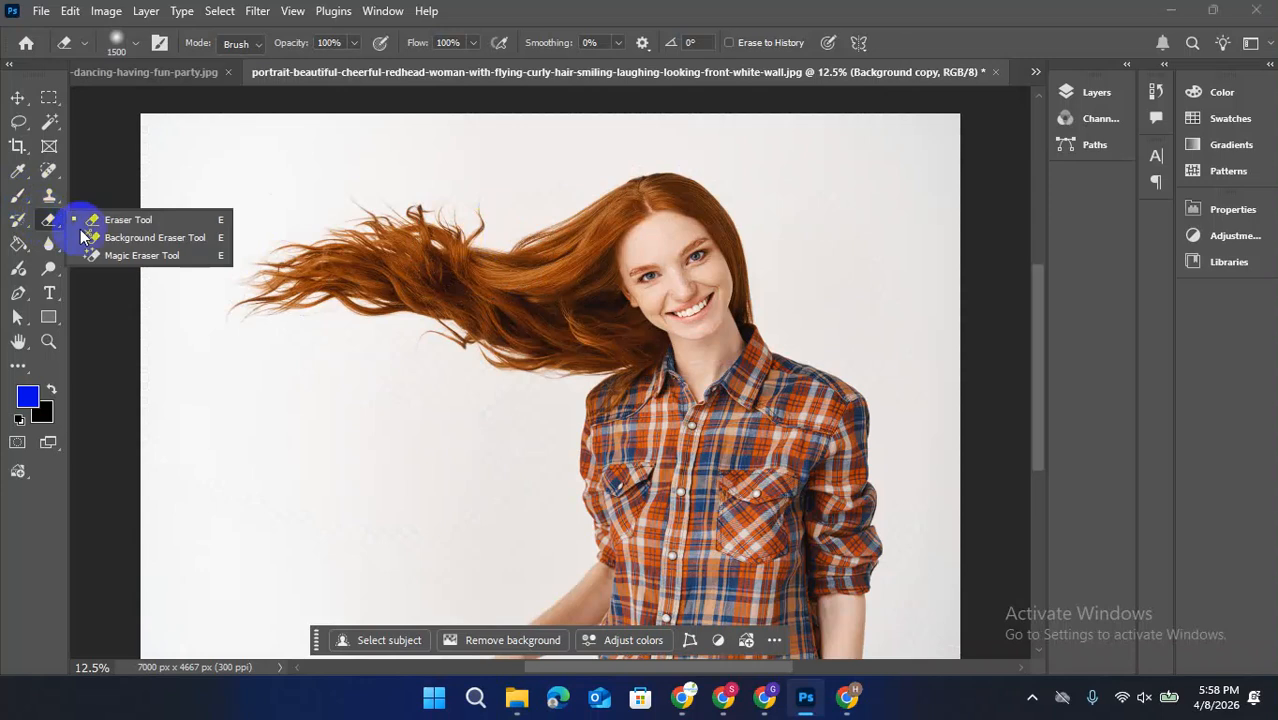
click(175, 239)
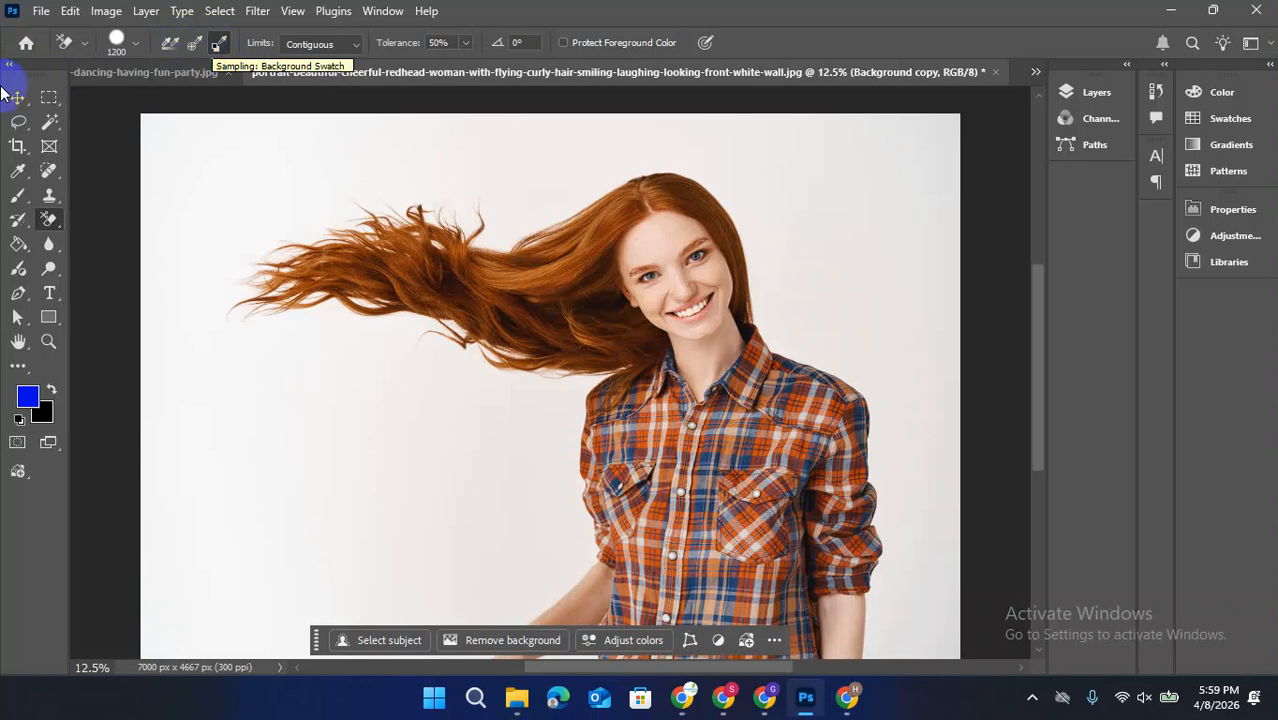
click(194, 44)
click(169, 46)
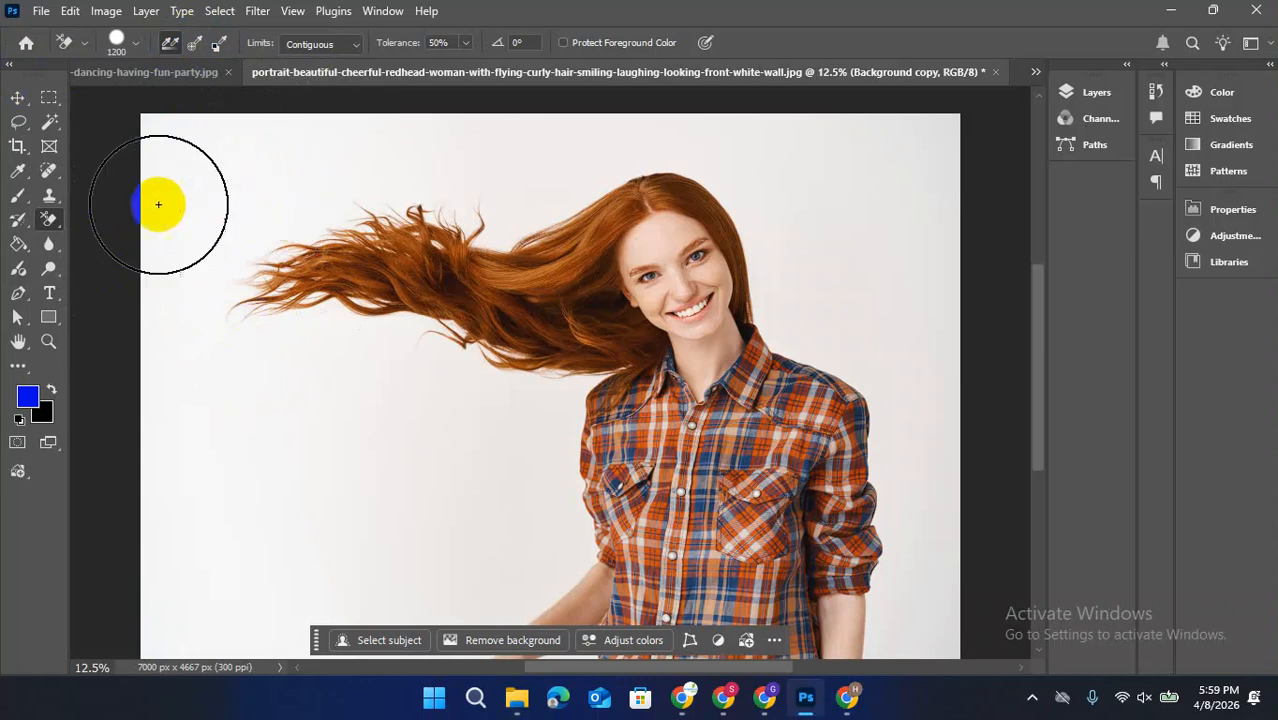
Try erasing the white backdrop above the flying hair and head with the Background Eraser, and undo the stroke
click(281, 216)
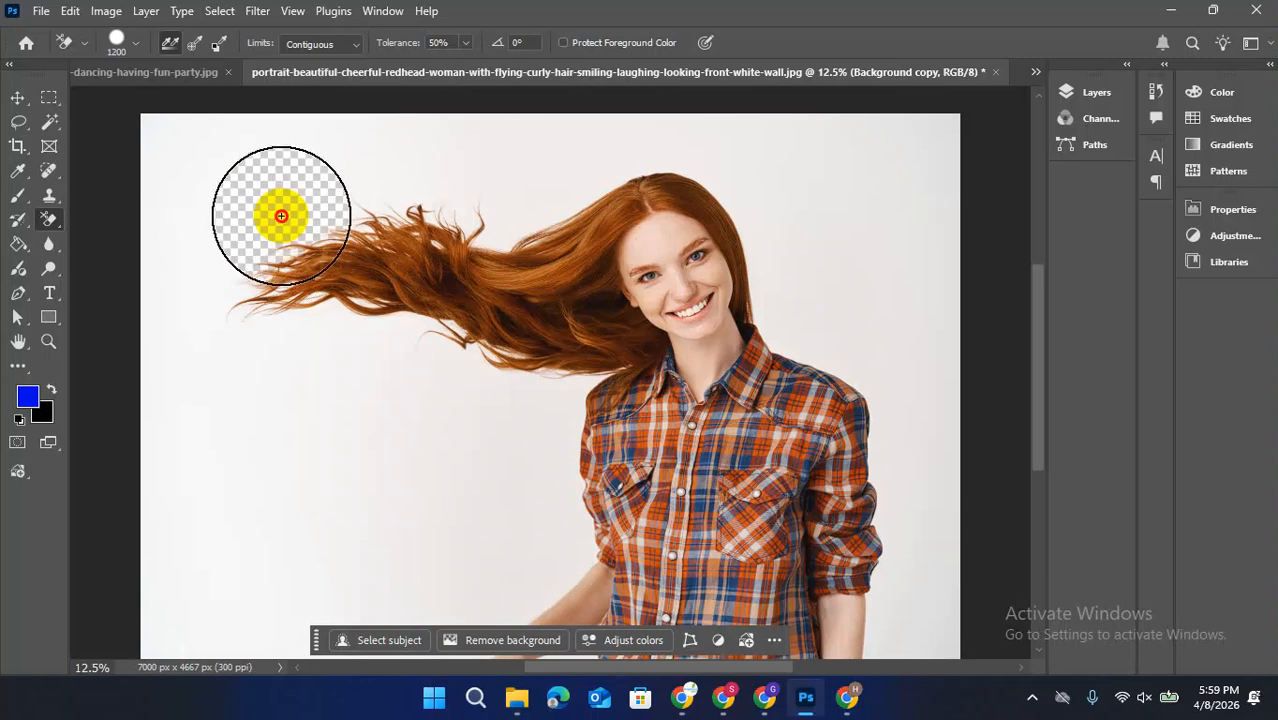
mouse_move(281, 216)
mouse_down()
mouse_move(399, 186)
mouse_move(496, 183)
mouse_move(522, 200)
mouse_move(519, 217)
mouse_move(622, 171)
mouse_move(696, 175)
mouse_up()
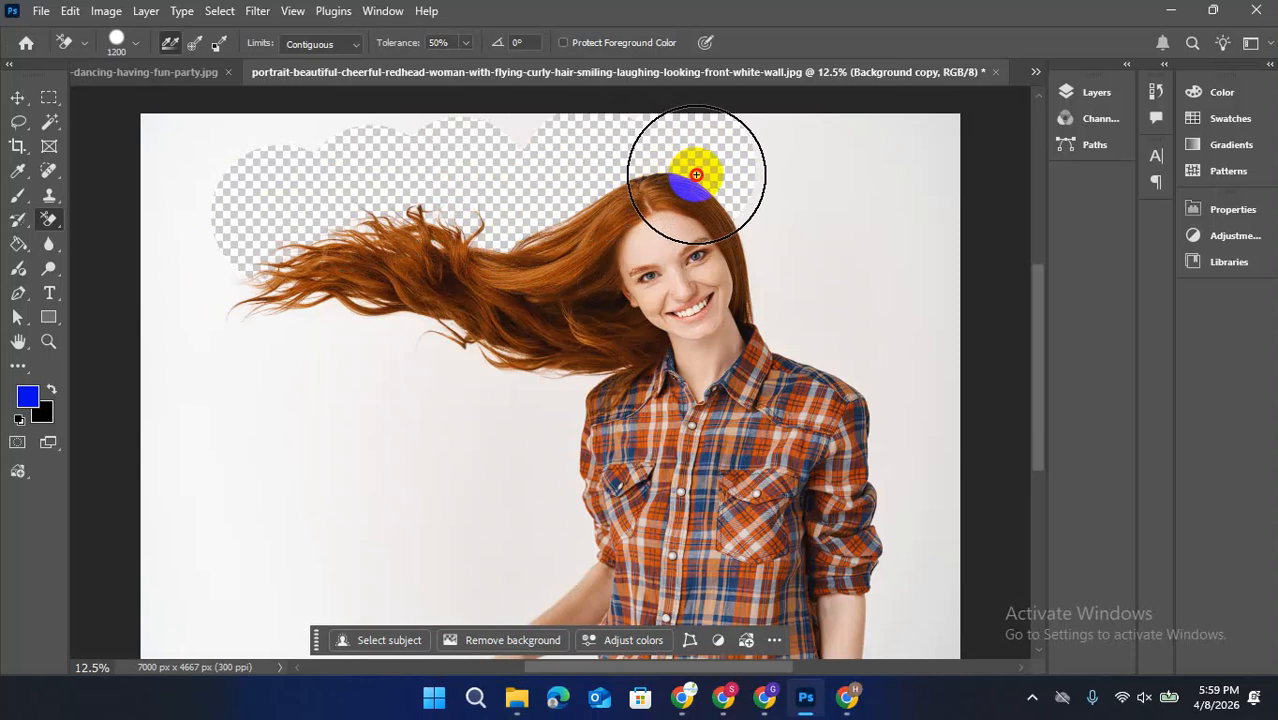
mouse_move(696, 175)
mouse_down()
mouse_move(716, 186)
mouse_move(701, 204)
mouse_move(733, 174)
mouse_up()
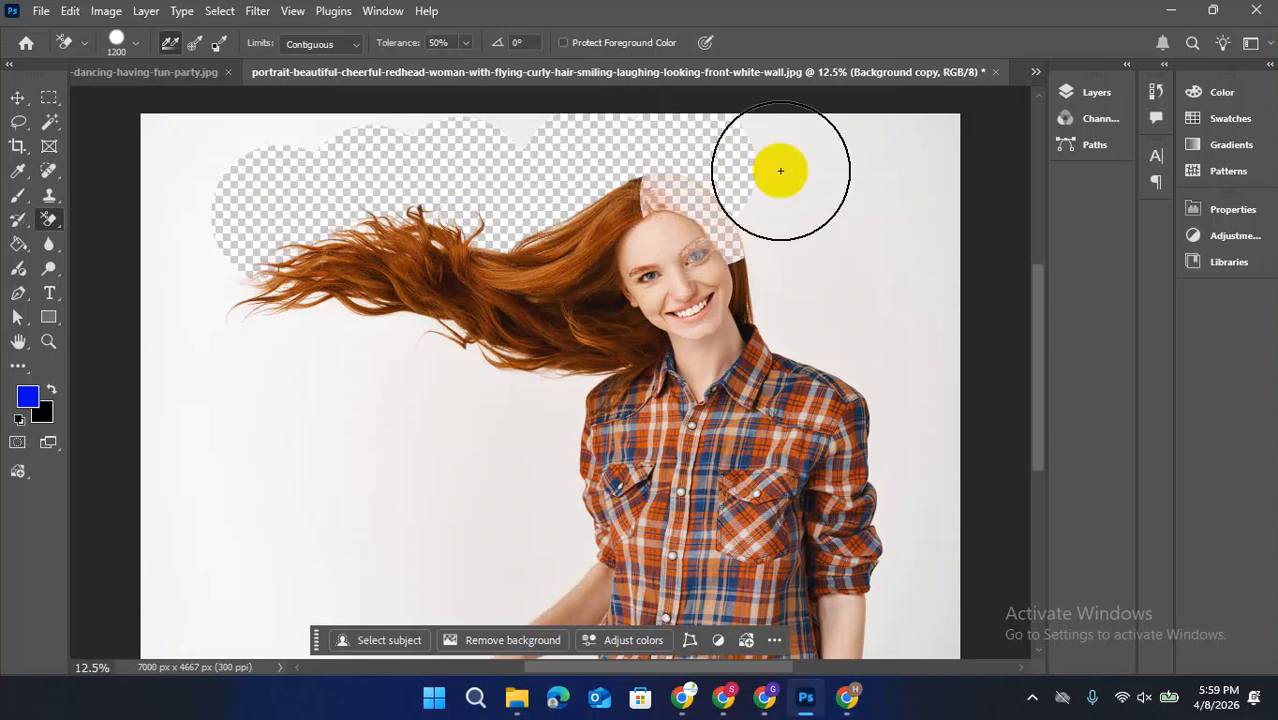
key(ctrl+z)
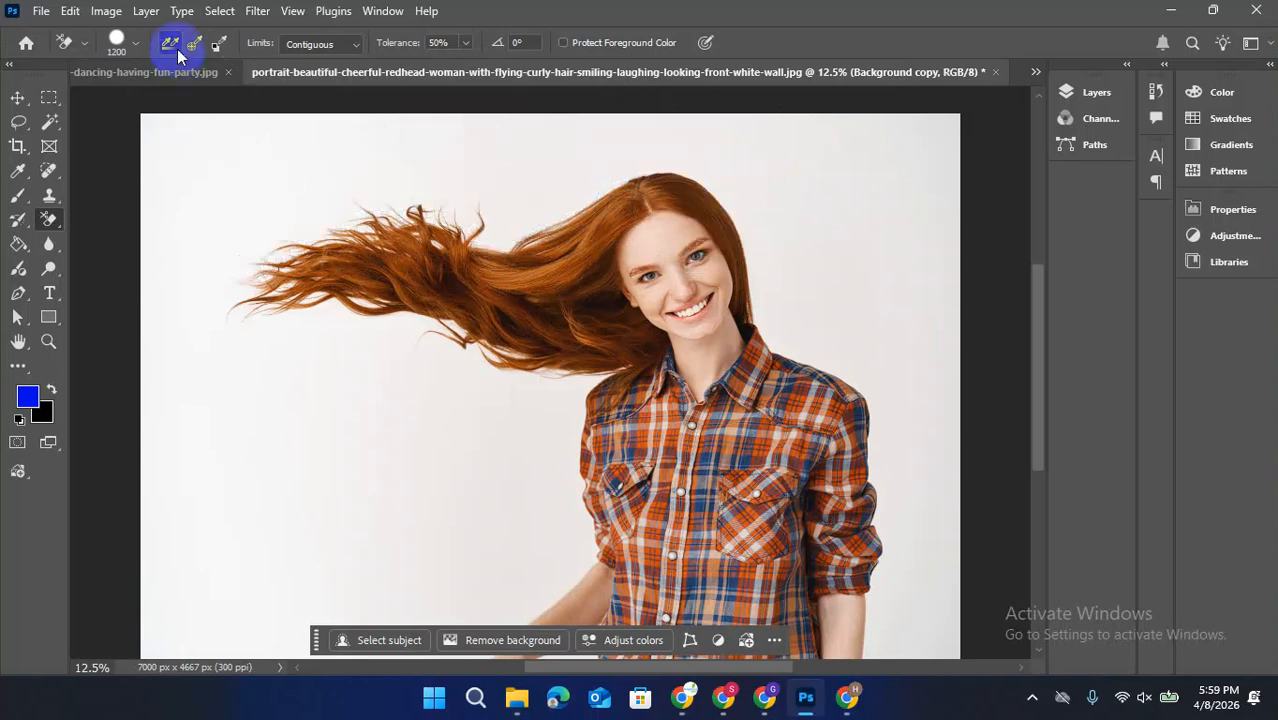
Erase the white backdrop above the hair, around the head and along the shirt's outer sleeve to the right of the woman
click(267, 185)
mouse_move(267, 185)
mouse_down()
mouse_move(422, 165)
mouse_move(479, 185)
mouse_move(494, 216)
mouse_move(682, 140)
mouse_move(498, 116)
mouse_move(711, 152)
mouse_move(760, 231)
mouse_move(762, 318)
mouse_move(783, 346)
mouse_move(870, 376)
mouse_move(896, 531)
mouse_move(889, 622)
mouse_up()
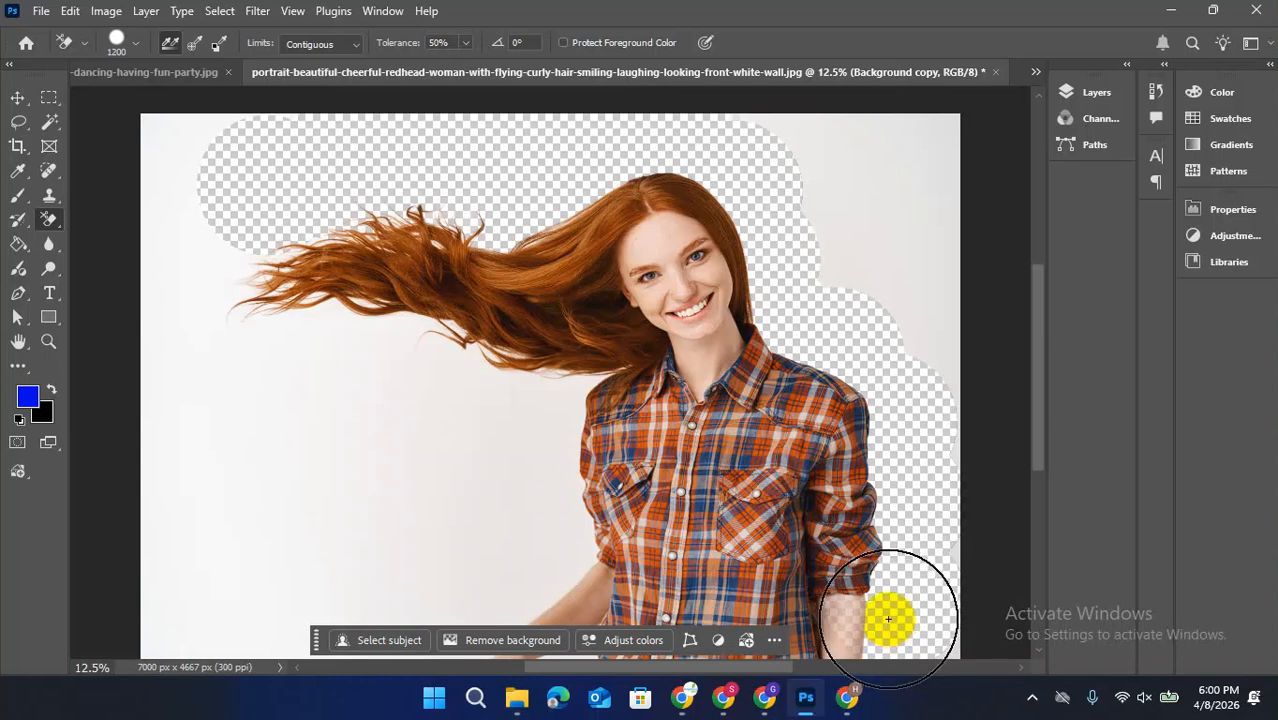
click(945, 393)
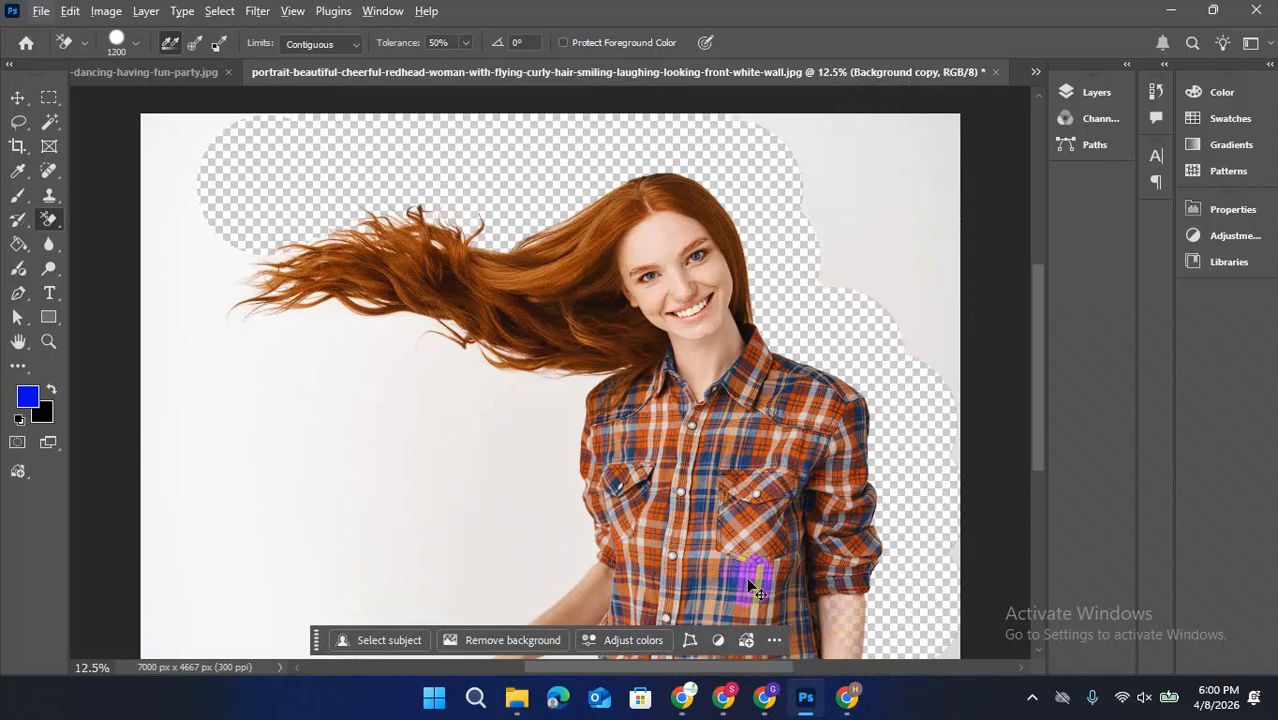
Erase the backdrop around the hair tips, below the hair and left of the shirt with the Background Eraser
right_click(49, 226)
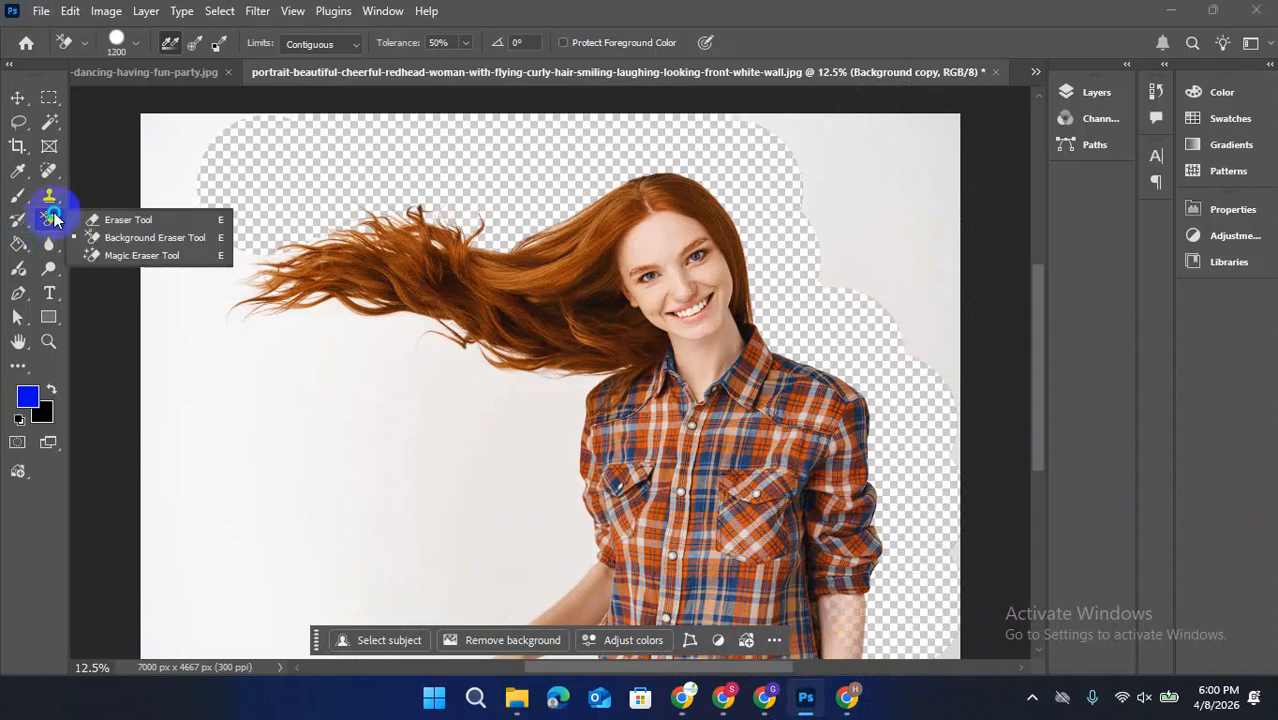
click(110, 216)
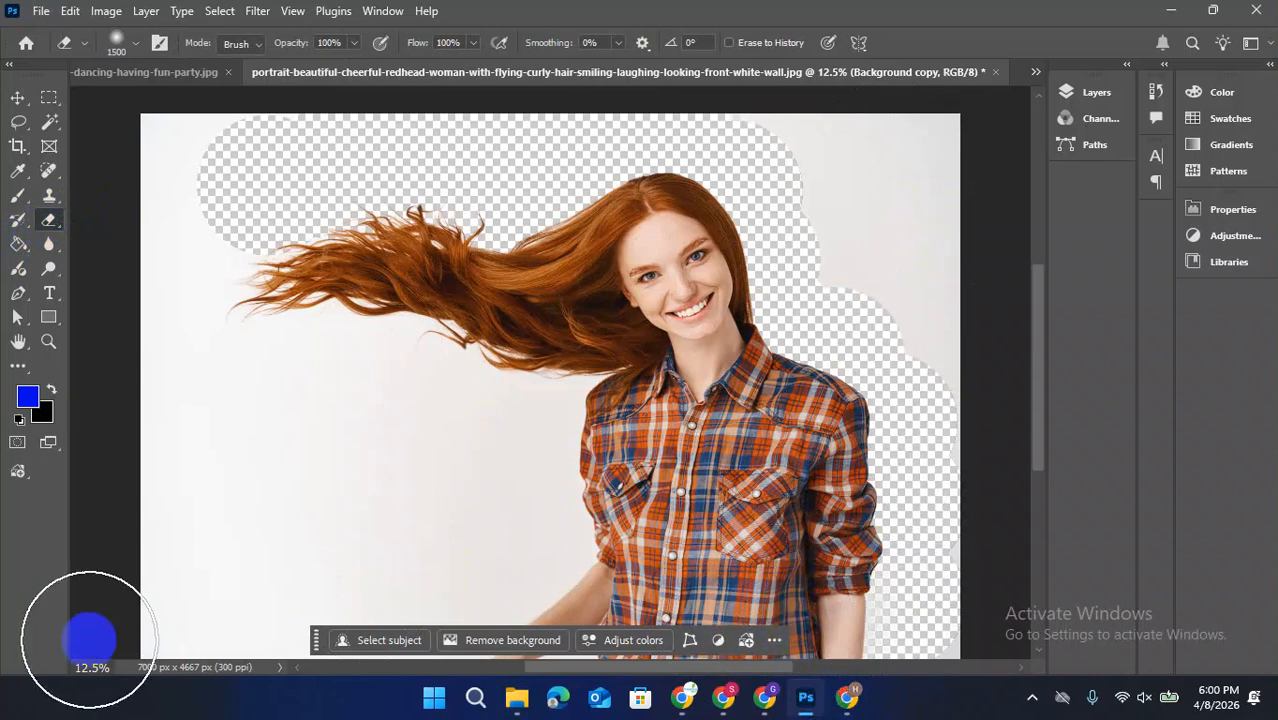
right_click(49, 220)
click(163, 256)
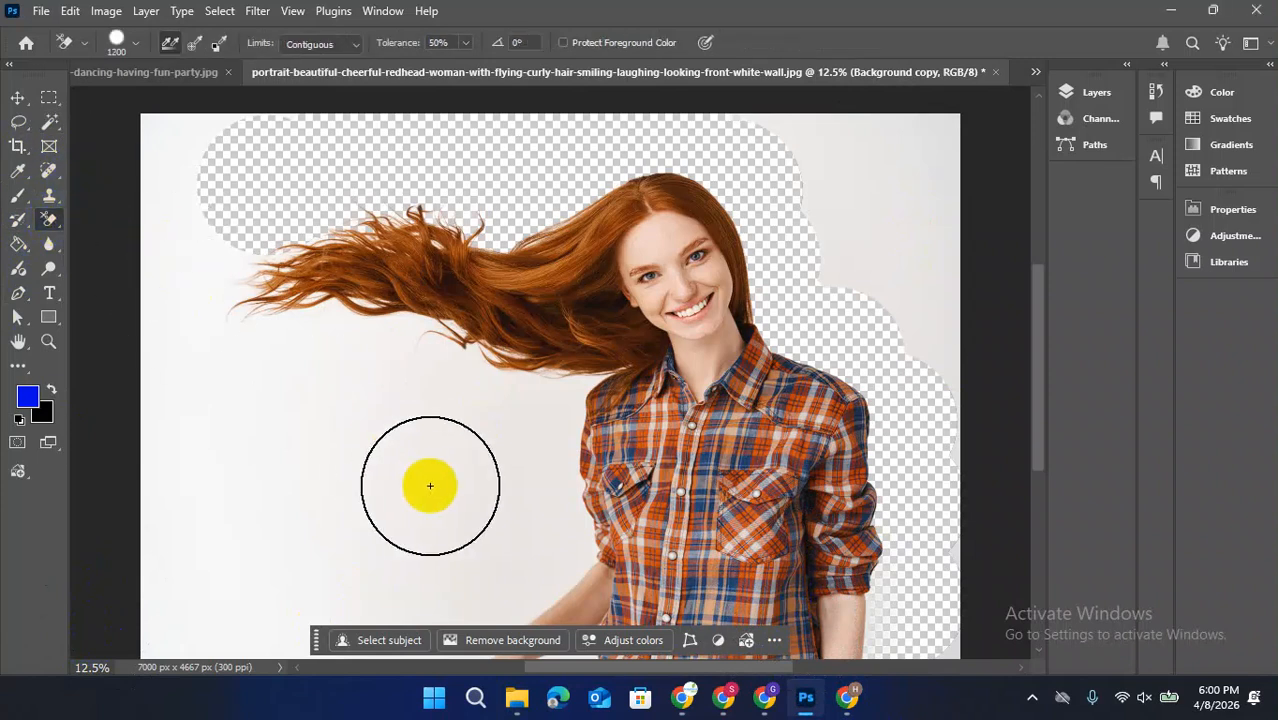
mouse_move(316, 398)
mouse_down()
mouse_move(325, 318)
mouse_move(406, 330)
mouse_move(440, 386)
mouse_move(480, 383)
mouse_move(524, 408)
mouse_move(548, 401)
mouse_move(546, 537)
mouse_move(394, 593)
mouse_move(420, 421)
mouse_move(288, 478)
mouse_move(196, 550)
mouse_move(560, 567)
mouse_move(398, 606)
mouse_move(286, 653)
mouse_move(175, 614)
mouse_move(154, 432)
mouse_move(152, 163)
mouse_move(200, 131)
mouse_move(166, 158)
mouse_move(246, 241)
mouse_move(218, 329)
mouse_move(226, 386)
mouse_move(373, 415)
mouse_move(380, 398)
mouse_move(468, 464)
mouse_move(453, 486)
mouse_move(156, 638)
mouse_move(145, 660)
mouse_move(278, 534)
mouse_move(344, 436)
mouse_move(347, 376)
mouse_up()
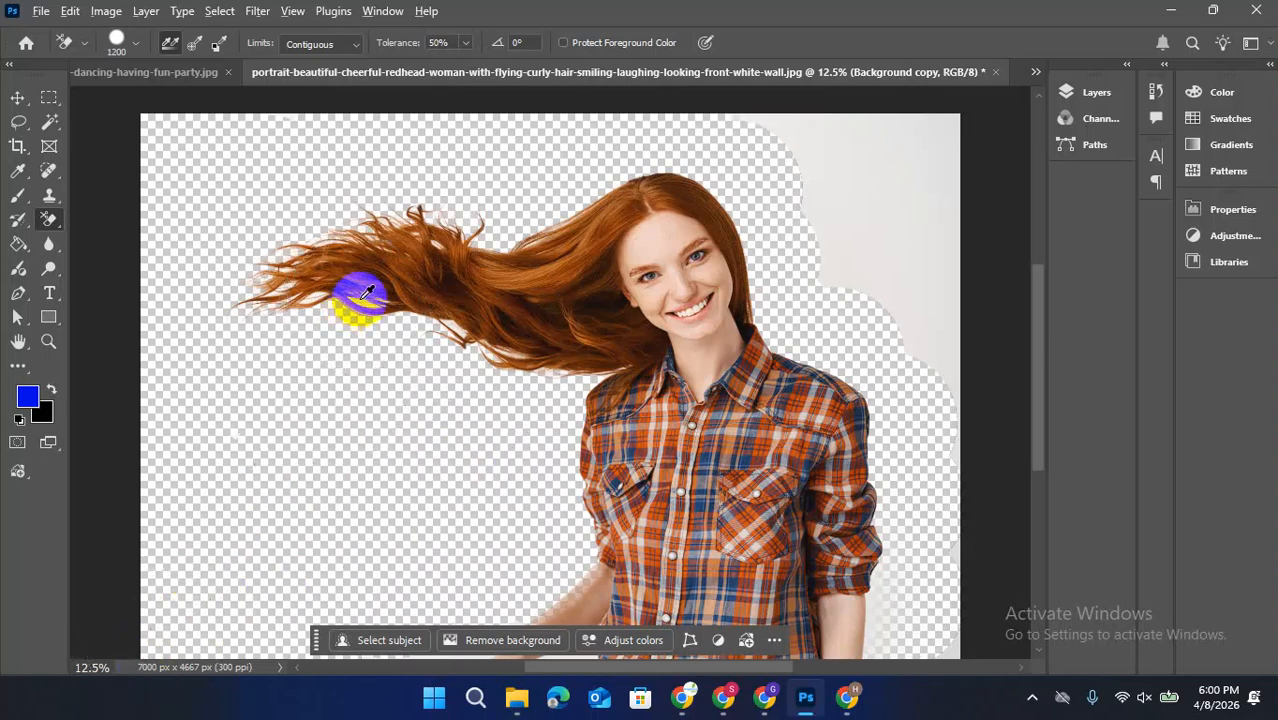
Add a Solid Color fill layer in blue 000de8 between the Background layer and its copy
scroll(361, 296, up, 9)
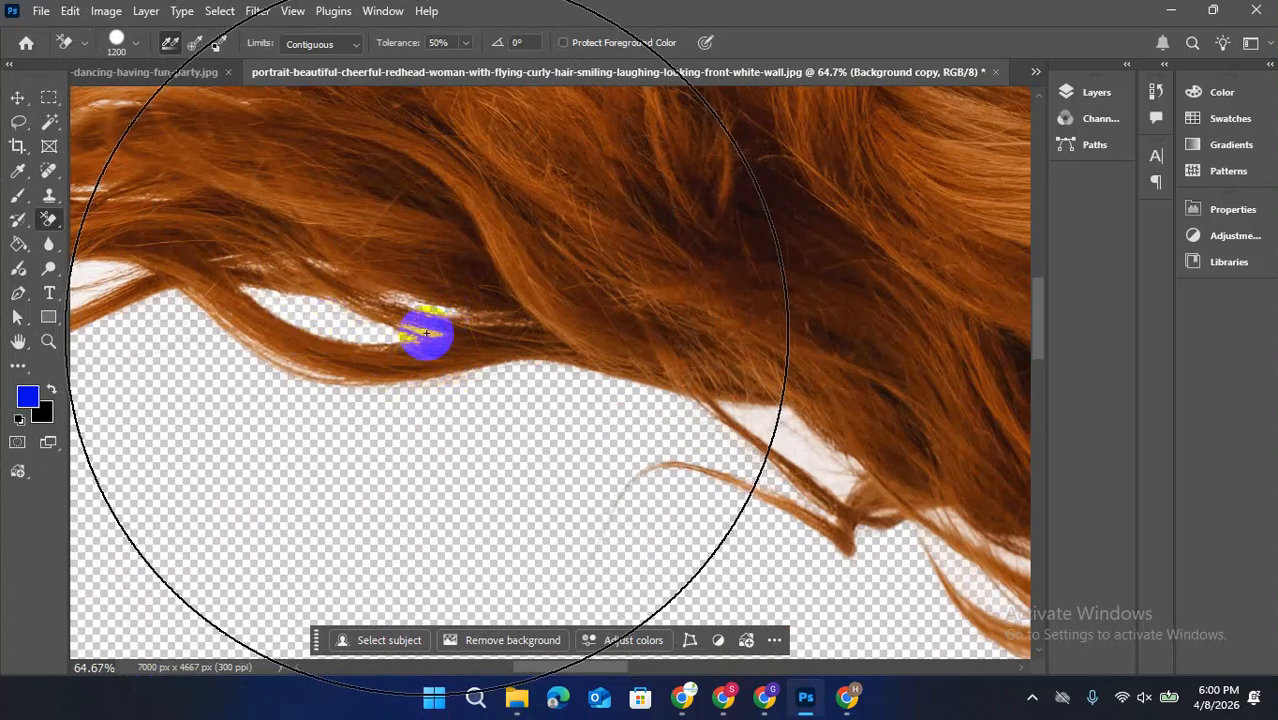
scroll(400, 363, down, 3)
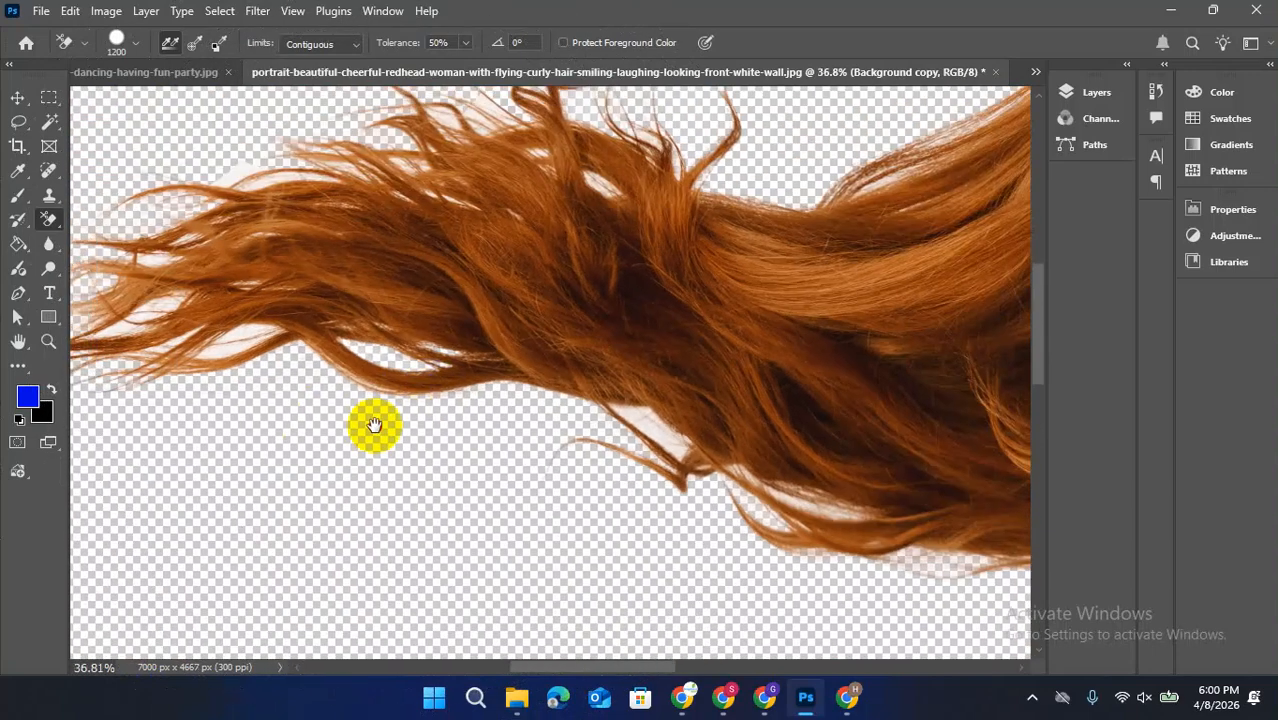
scroll(414, 390, up, 3)
mouse_move(363, 342)
mouse_down()
mouse_move(399, 314)
mouse_move(275, 319)
mouse_move(165, 303)
mouse_move(242, 259)
mouse_up()
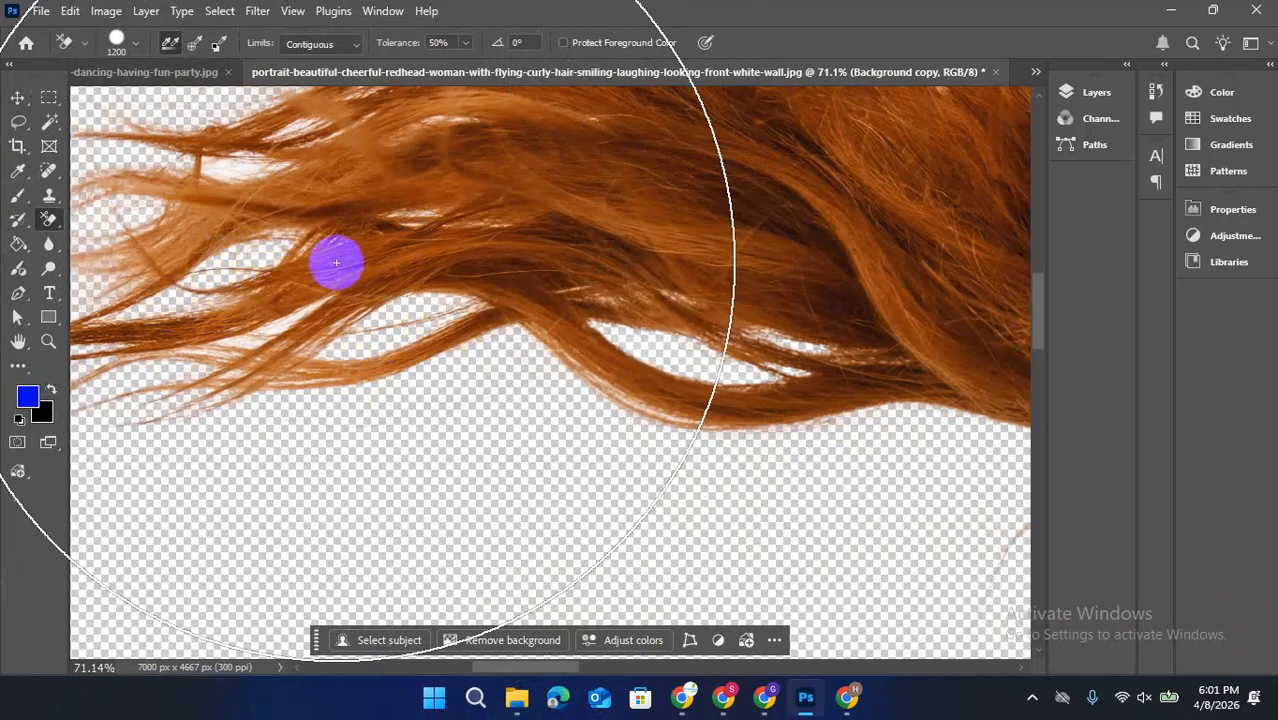
scroll(303, 318, down, 5)
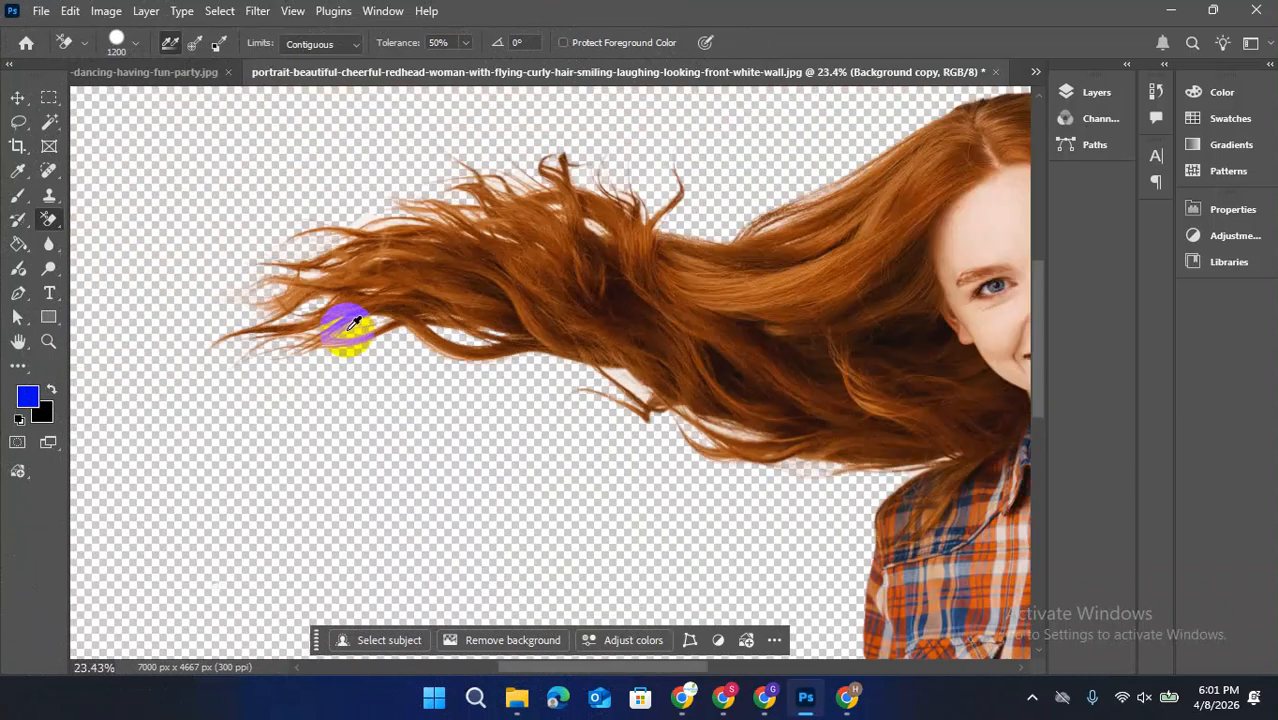
click(1090, 93)
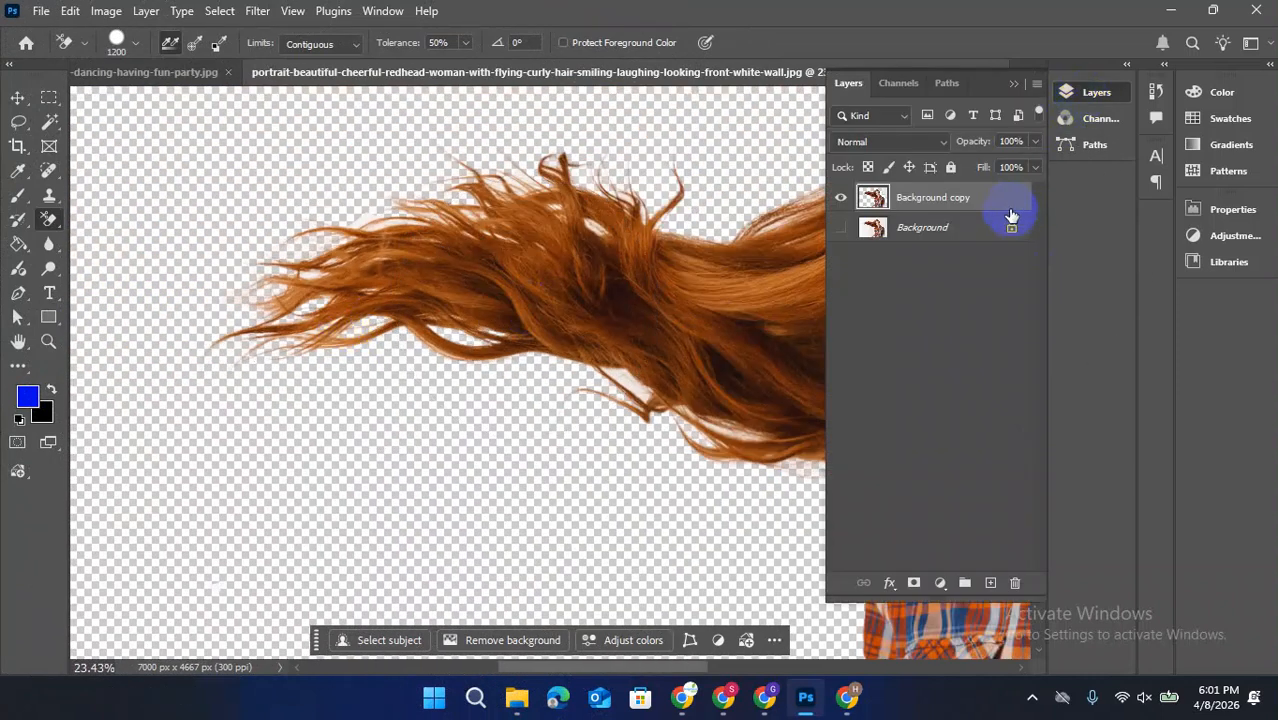
click(951, 229)
click(938, 588)
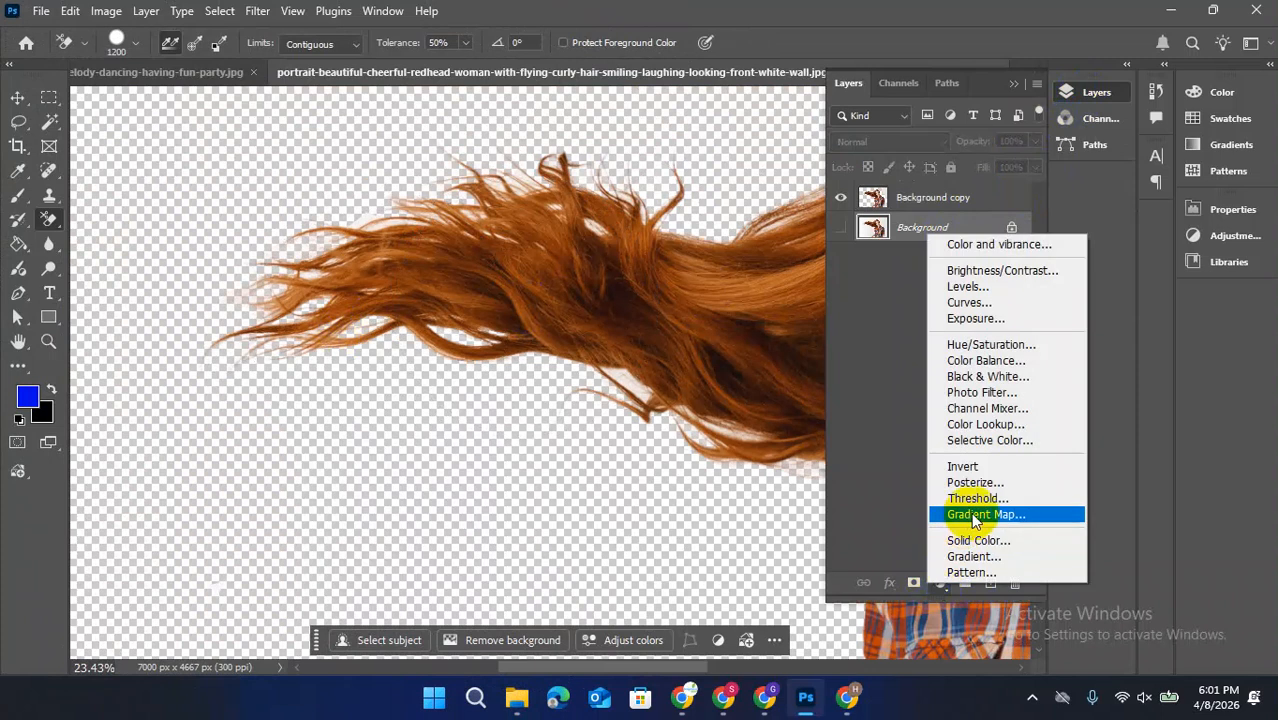
click(984, 535)
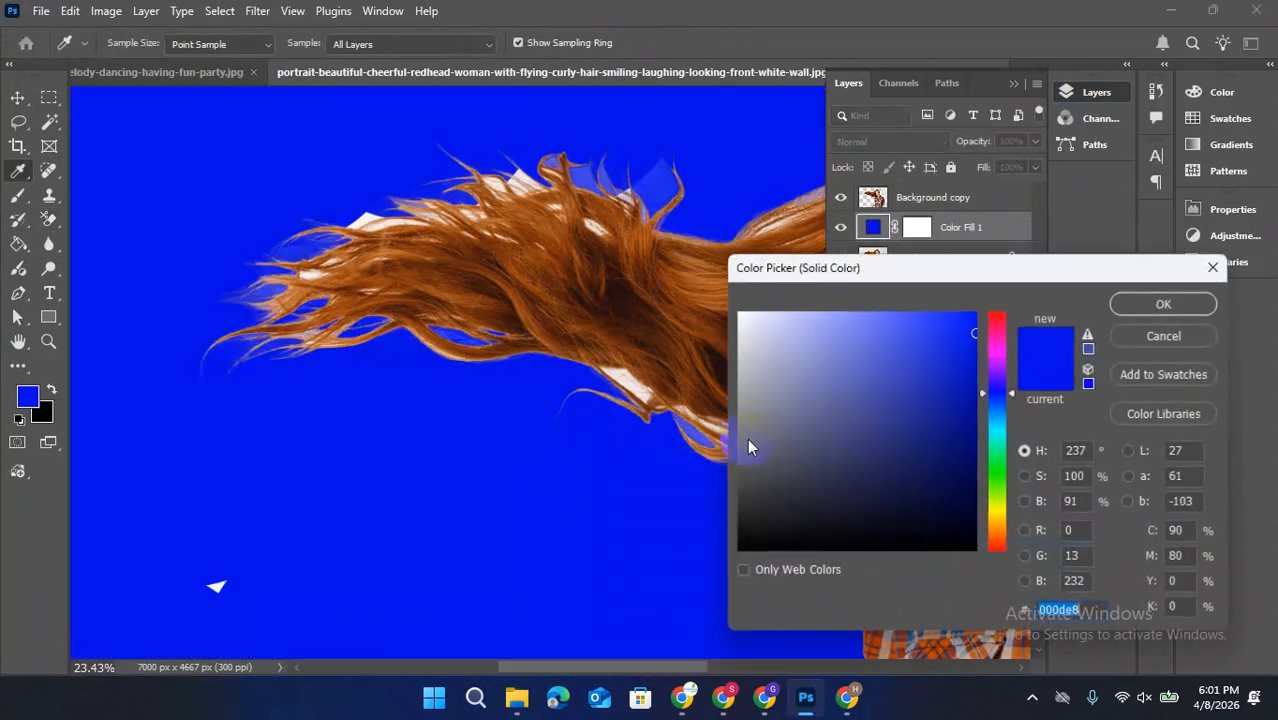
click(1141, 309)
Erase the leftover white patches between the strands along the hair's lower edge on the Background copy layer
scroll(415, 387, down, 6)
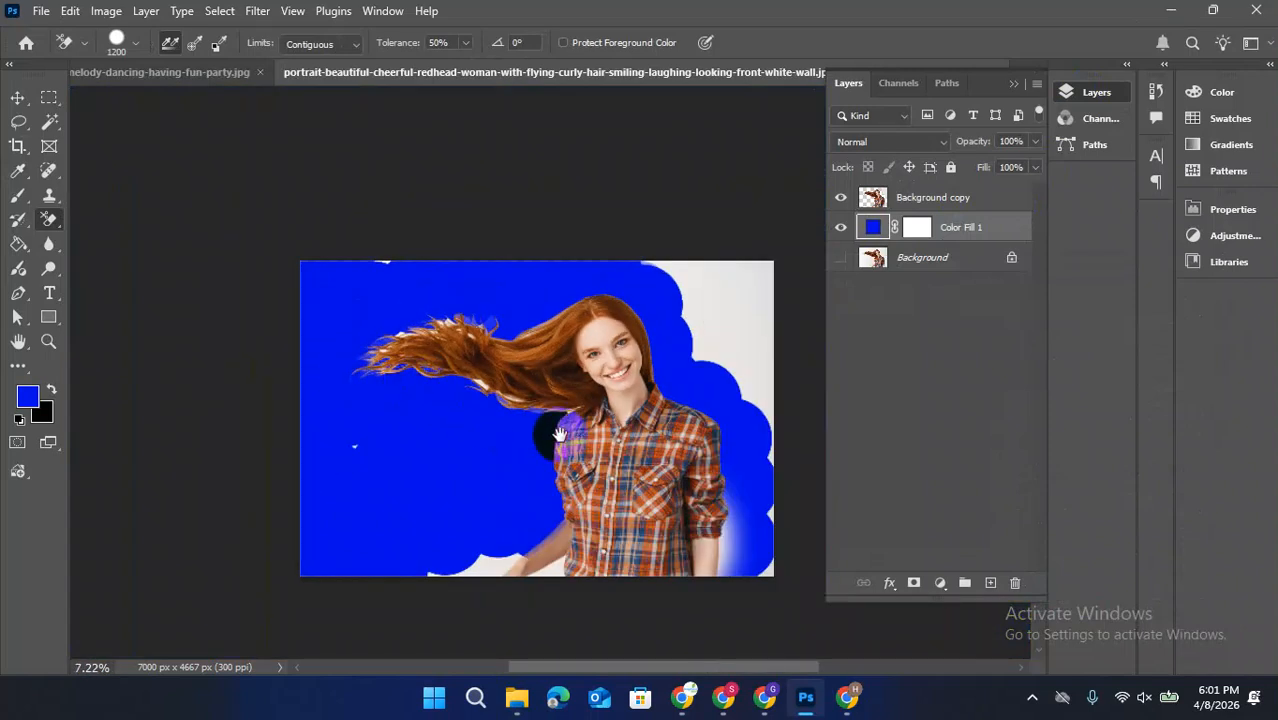
drag(559, 434, 416, 372)
scroll(310, 270, up, 10)
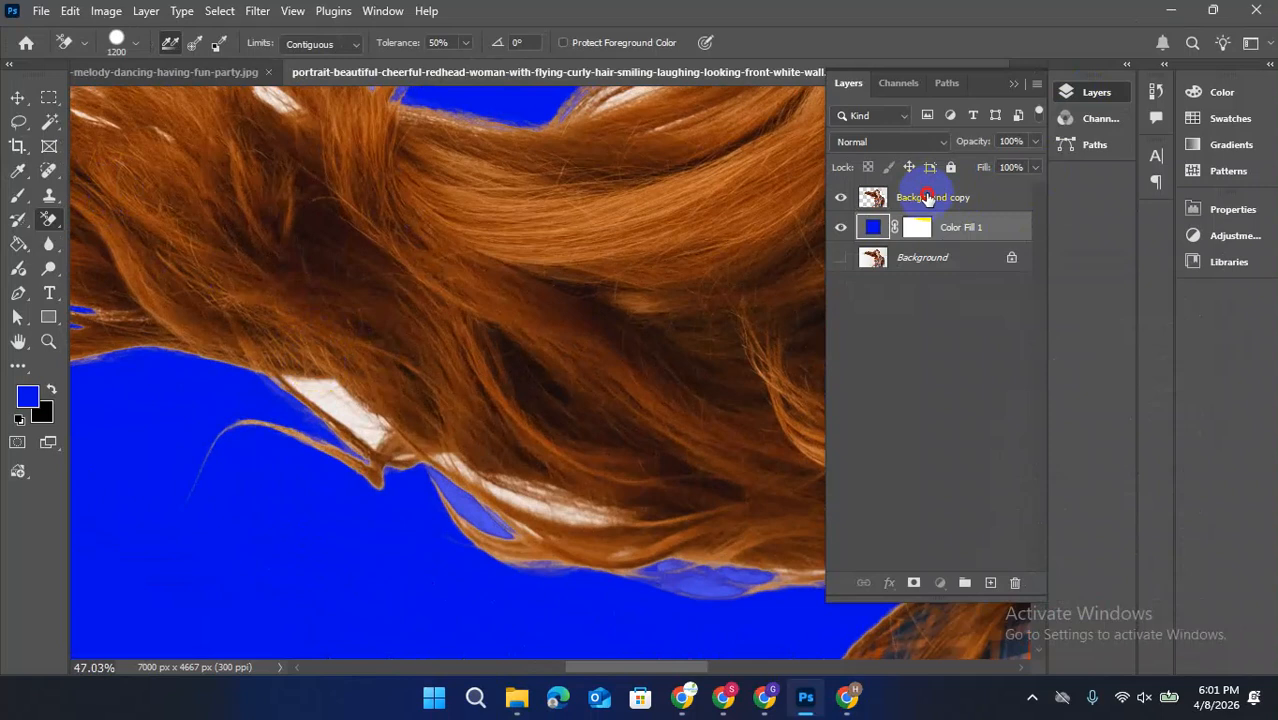
click(928, 197)
click(355, 412)
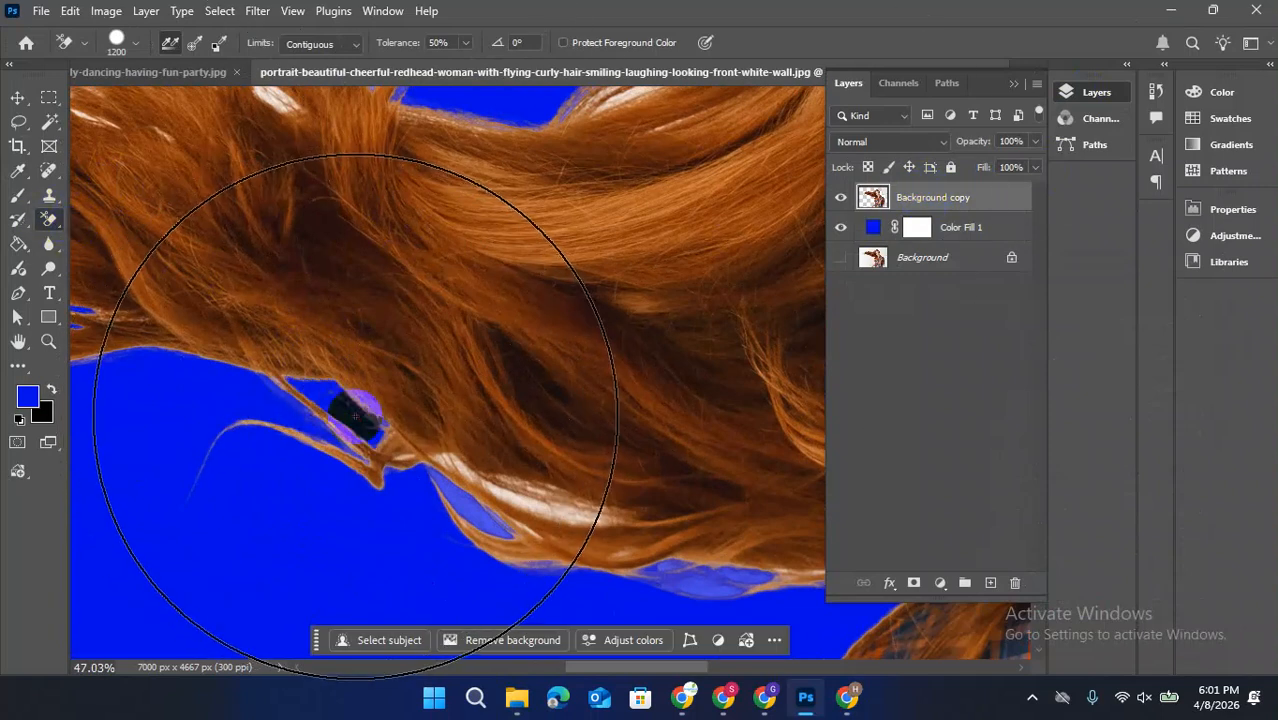
click(567, 513)
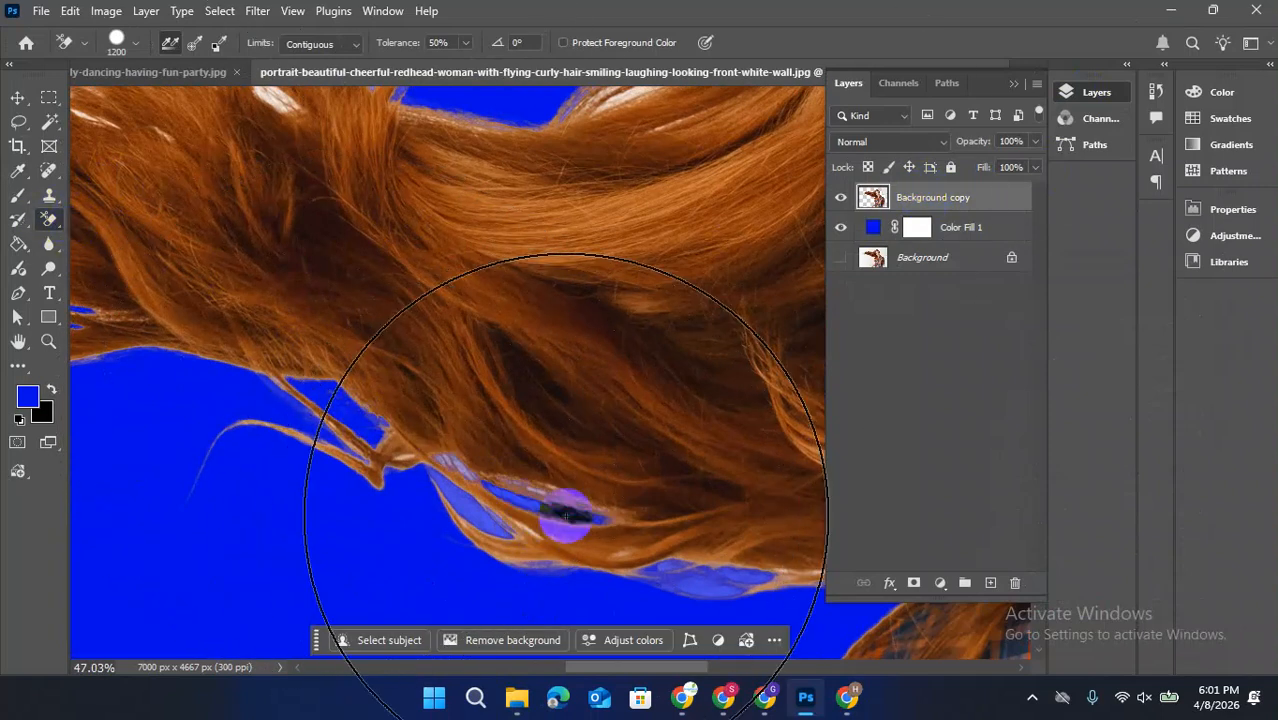
click(479, 520)
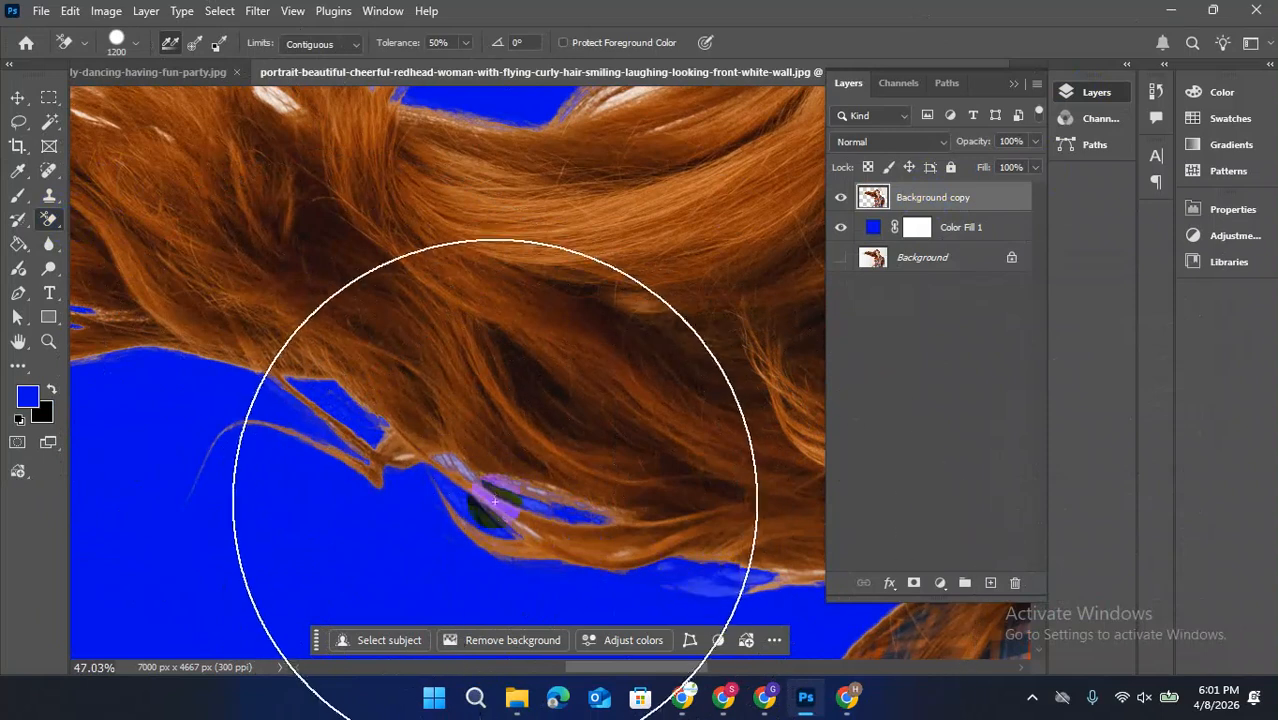
click(403, 458)
Erase the white remnants in the hair's upper edge and the backdrop above and to the right of the head
scroll(420, 452, up, 5)
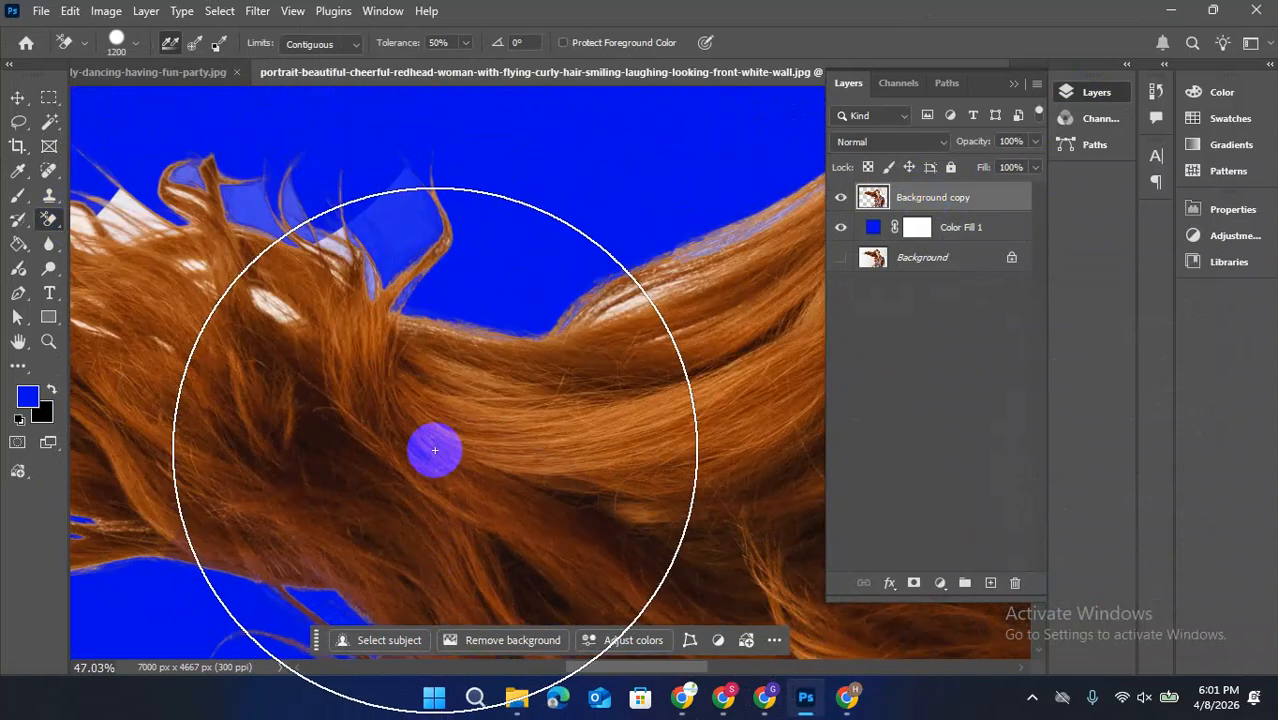
click(285, 326)
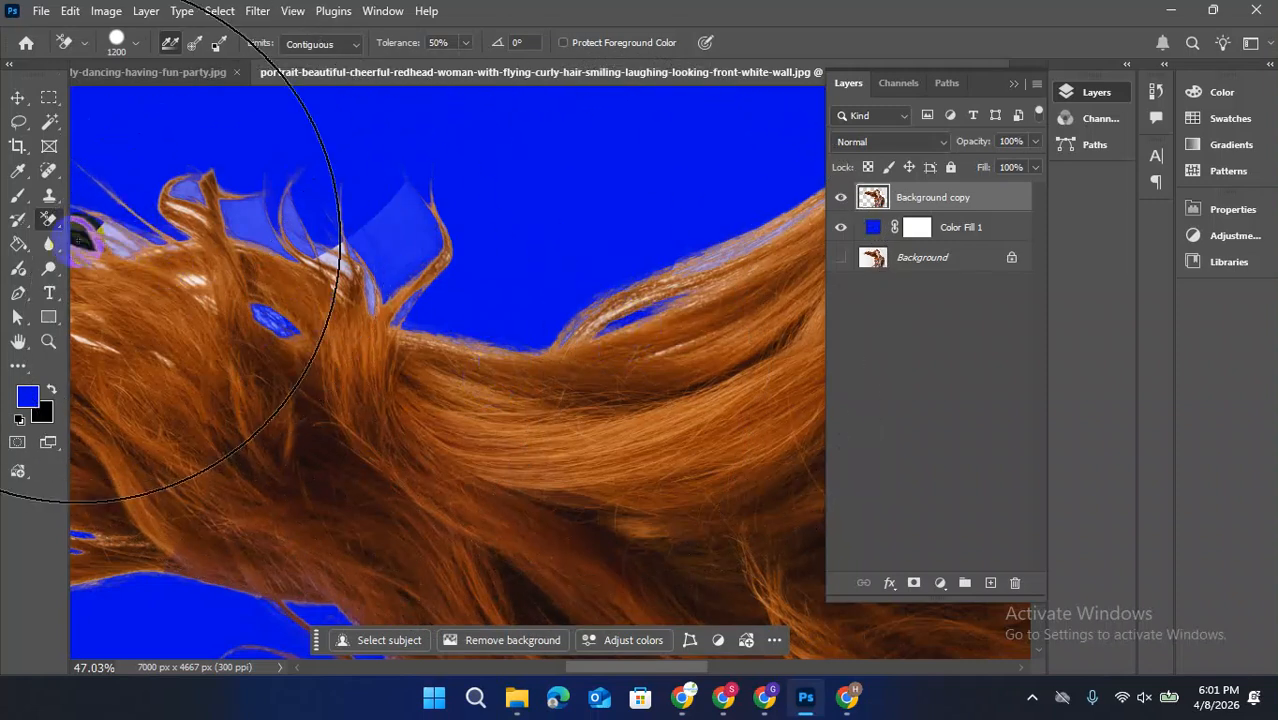
scroll(326, 290, down, 5)
scroll(326, 290, down, 3)
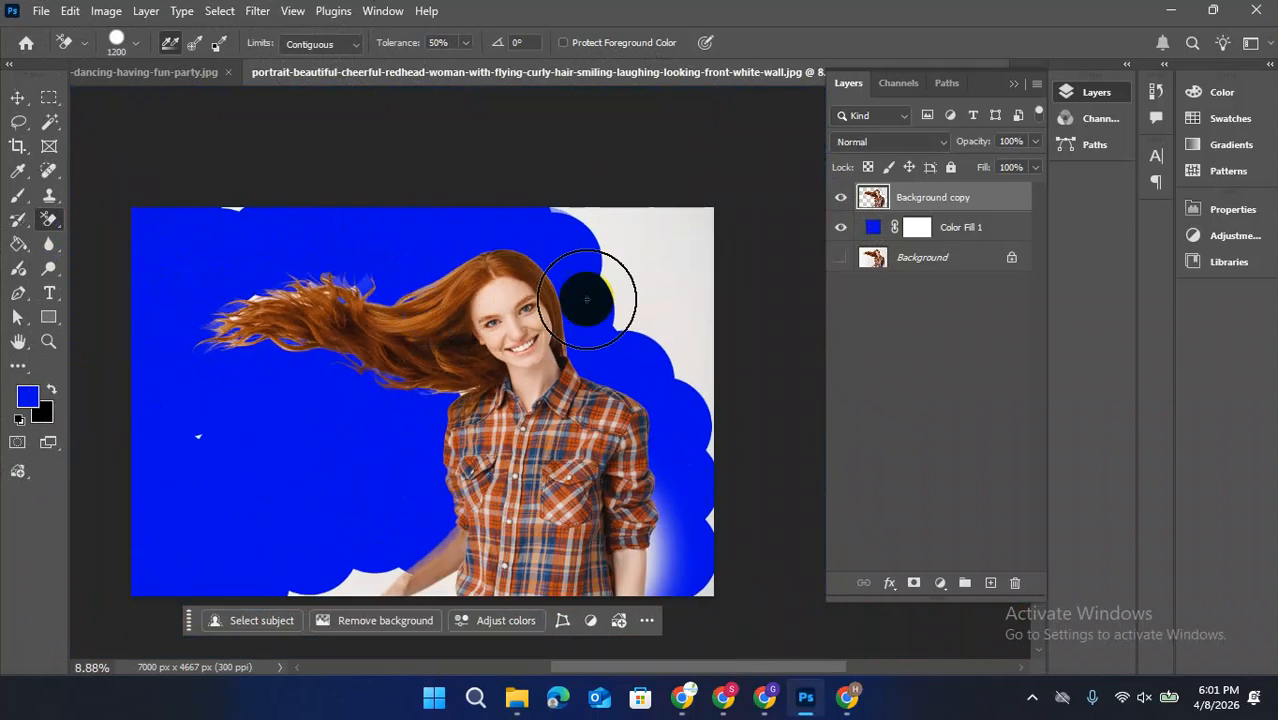
click(561, 197)
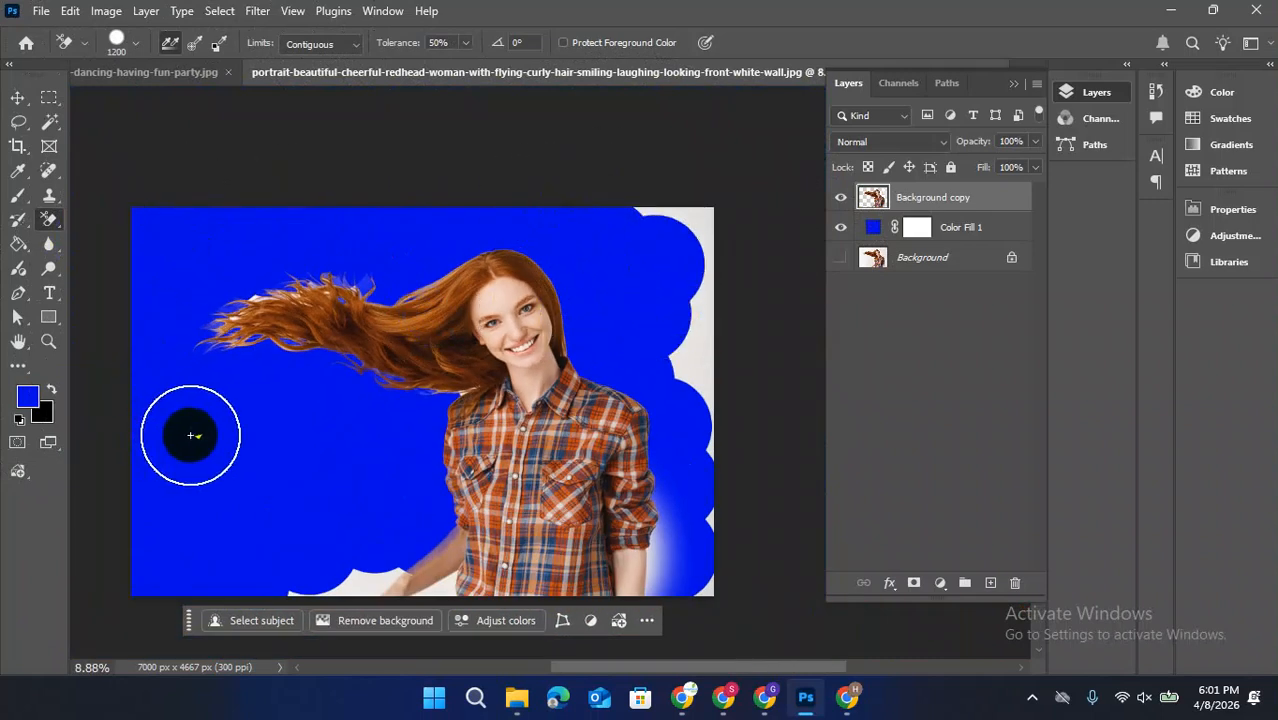
scroll(191, 434, down, 2)
scroll(270, 273, up, 2)
key(v)
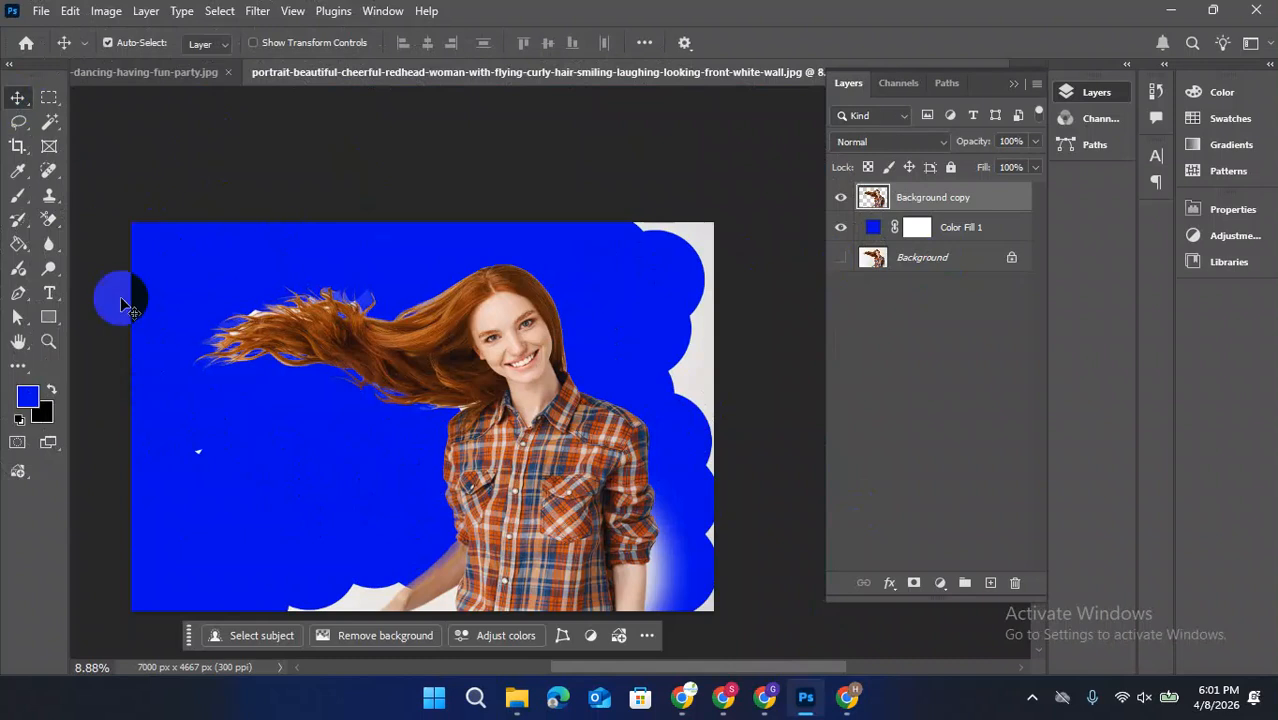
Replace the erased Background copy with a fresh, visible duplicate of the Background layer placed above the Color Fill 1 layer
click(50, 220)
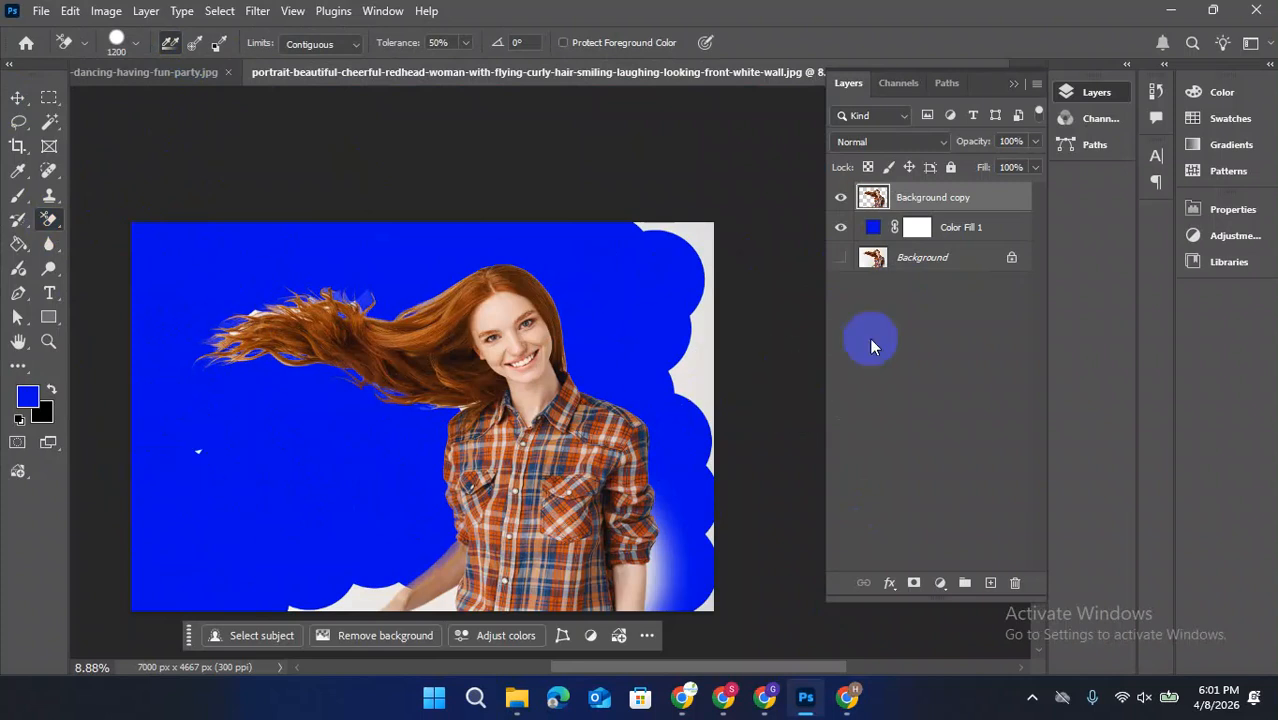
drag(968, 203, 1015, 582)
drag(937, 229, 990, 582)
drag(927, 233, 905, 196)
click(841, 199)
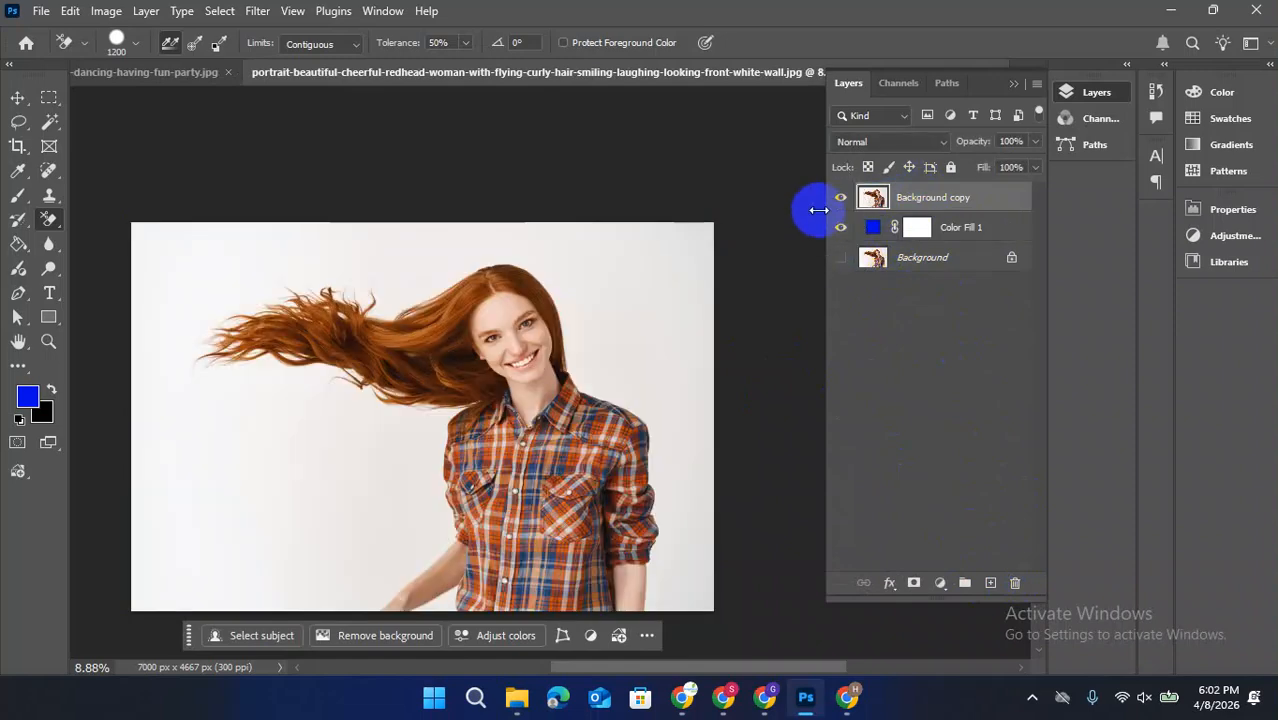
Set the Background Eraser's sampling to Once and erase the white backdrop around the flying hair
click(195, 44)
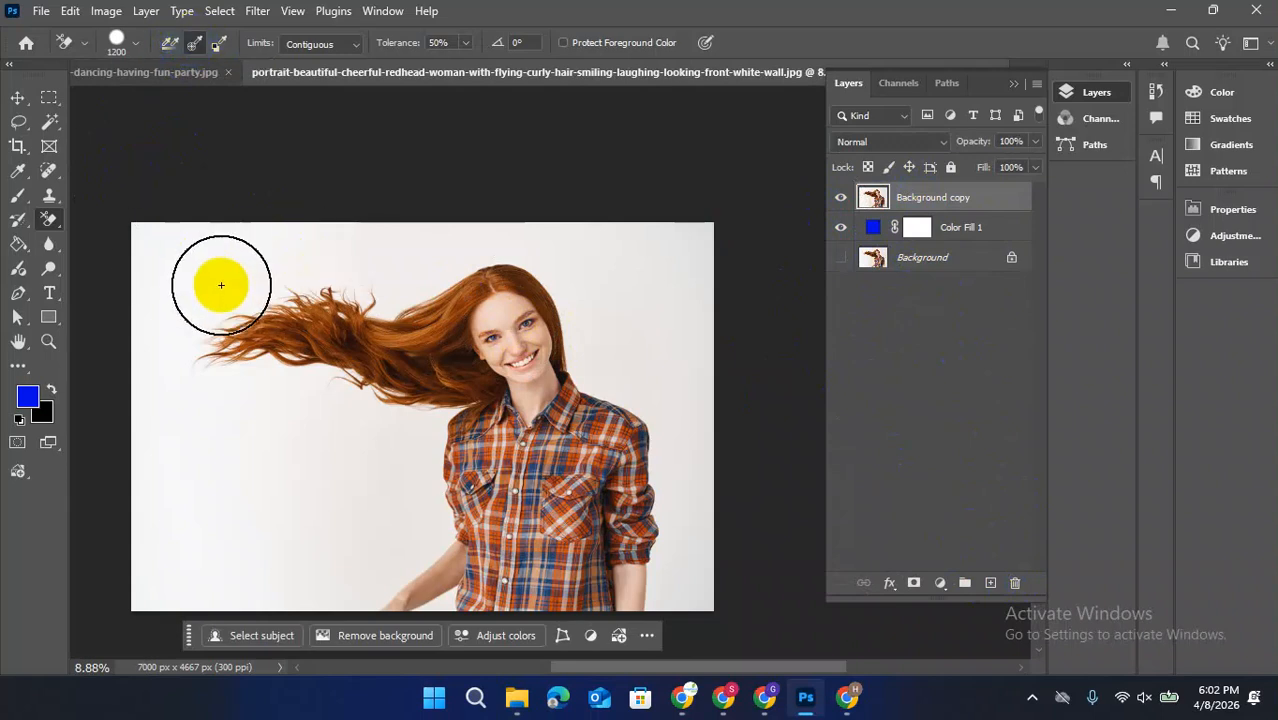
click(302, 415)
mouse_move(302, 415)
mouse_down()
mouse_move(273, 372)
mouse_move(208, 355)
mouse_move(290, 352)
mouse_move(243, 351)
mouse_move(312, 358)
mouse_move(361, 389)
mouse_move(346, 377)
mouse_move(367, 348)
mouse_move(361, 379)
mouse_move(406, 397)
mouse_move(361, 397)
mouse_move(355, 324)
mouse_move(241, 316)
mouse_move(340, 296)
mouse_move(331, 306)
mouse_move(369, 315)
mouse_move(321, 292)
mouse_up()
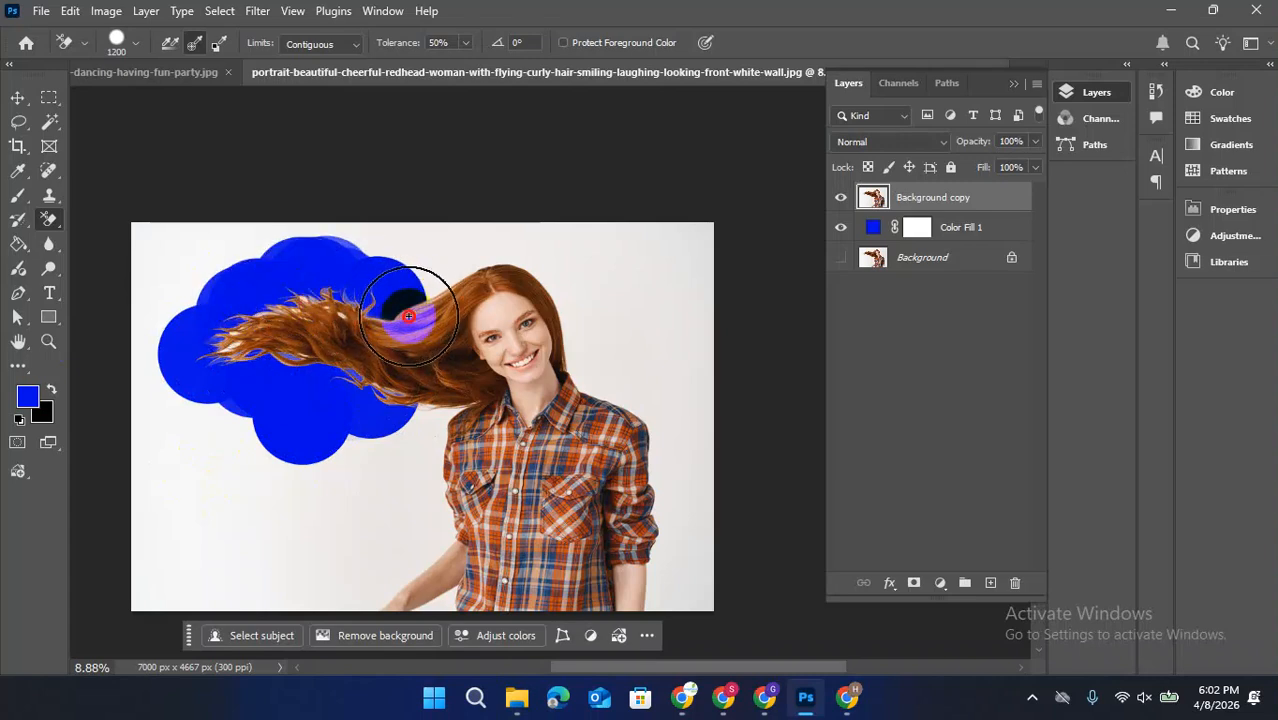
drag(419, 308, 357, 319)
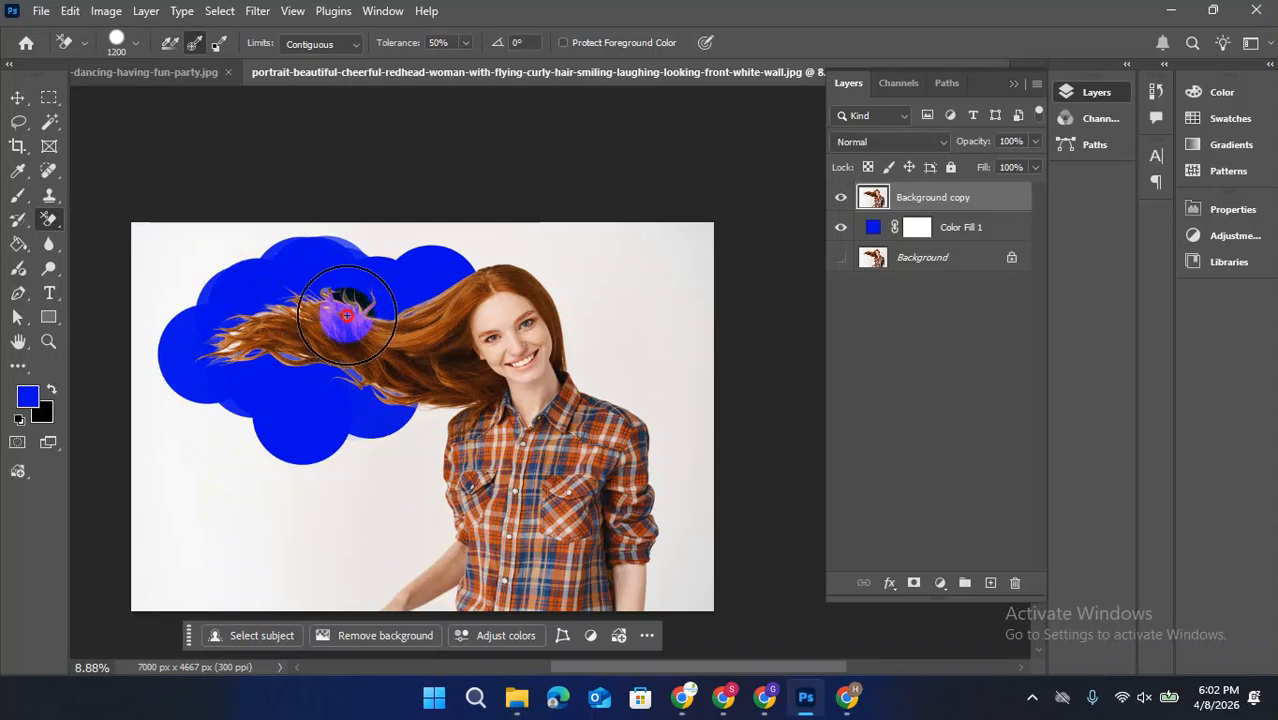
Erase the backdrop around the head, along both sides of the shirt and around the forearms with the Background Eraser
mouse_move(239, 335)
mouse_down()
mouse_move(410, 370)
mouse_move(372, 384)
mouse_move(390, 390)
mouse_move(435, 388)
mouse_move(436, 361)
mouse_move(443, 410)
mouse_move(418, 383)
mouse_move(434, 314)
mouse_move(475, 277)
mouse_move(541, 278)
mouse_move(475, 275)
mouse_move(452, 266)
mouse_move(470, 258)
mouse_move(444, 258)
mouse_move(524, 248)
mouse_move(566, 282)
mouse_move(587, 387)
mouse_move(662, 416)
mouse_move(655, 638)
mouse_move(651, 593)
mouse_move(682, 619)
mouse_up()
click(445, 612)
mouse_move(440, 609)
mouse_down()
mouse_move(348, 592)
mouse_move(417, 536)
mouse_move(422, 486)
mouse_move(267, 465)
mouse_move(205, 285)
mouse_up()
Clear the remaining backdrop out to the image edges with the regular Eraser at 1500 px and 100% hardness
drag(49, 219, 99, 222)
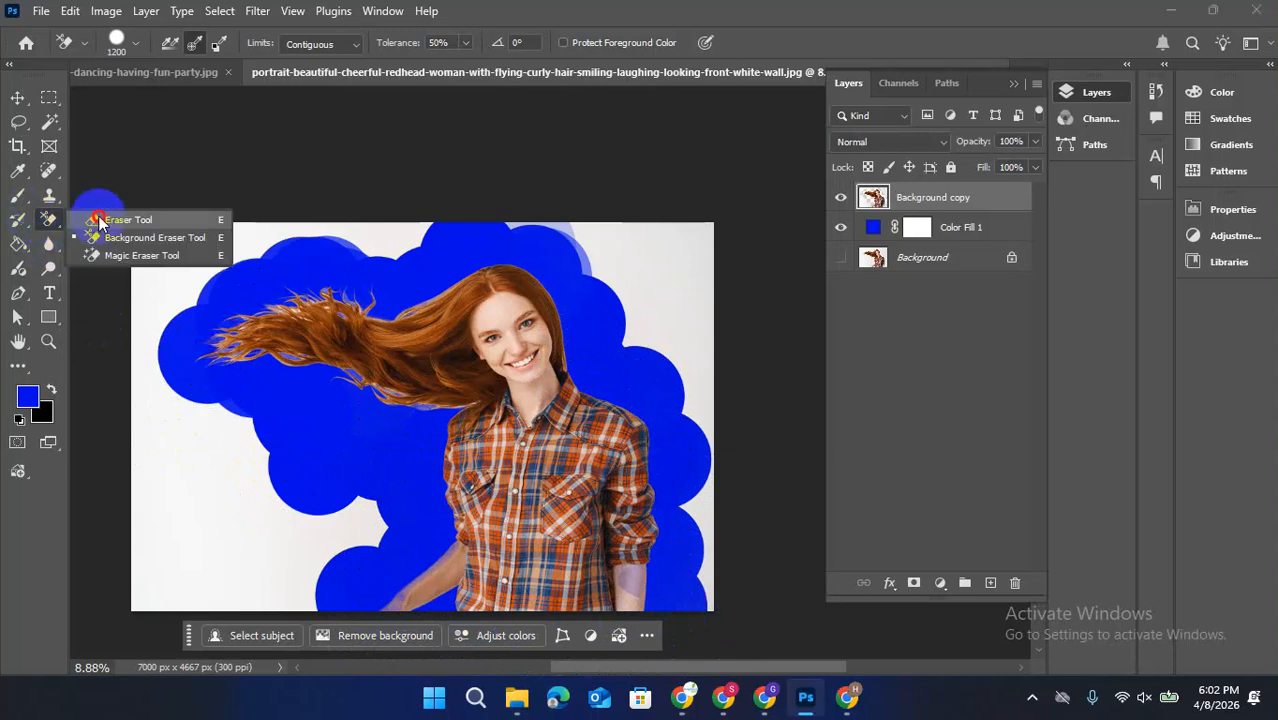
click(99, 222)
mouse_move(163, 448)
mouse_down()
mouse_move(222, 428)
mouse_move(137, 437)
mouse_up()
right_click(160, 438)
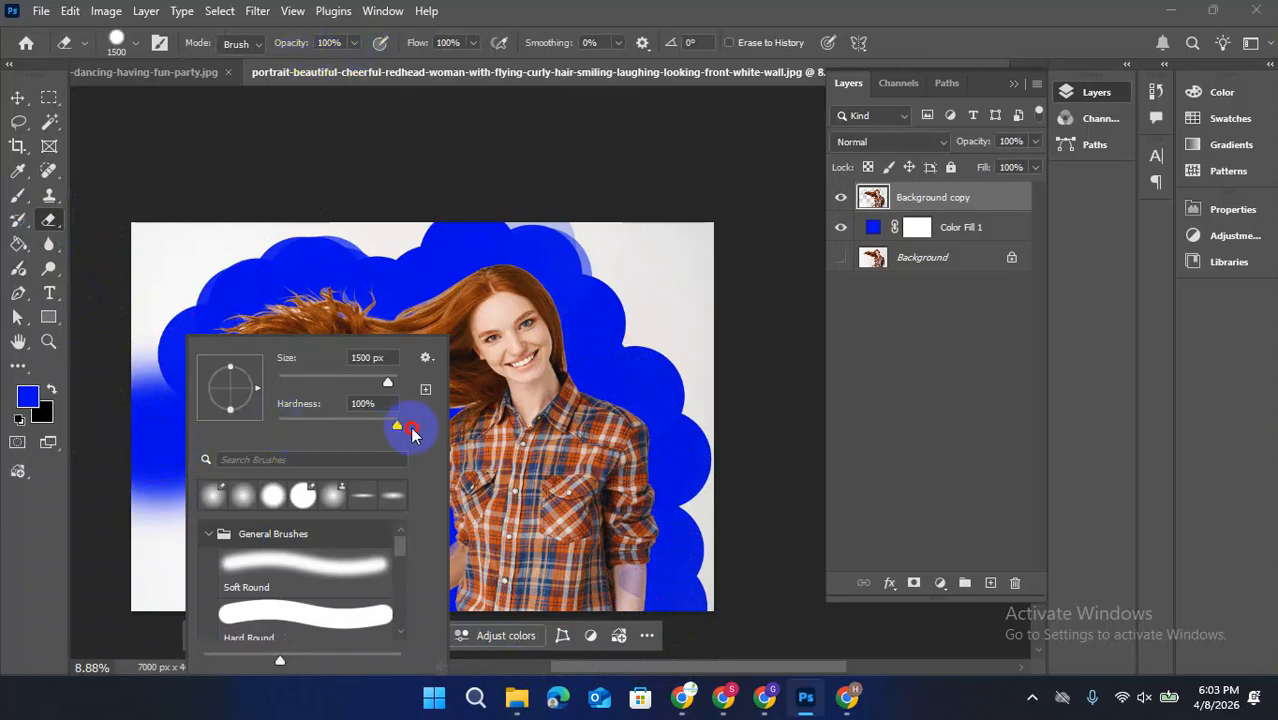
click(100, 476)
mouse_move(100, 476)
mouse_down()
mouse_move(233, 513)
mouse_move(211, 445)
mouse_move(150, 438)
mouse_move(172, 412)
mouse_move(124, 325)
mouse_move(155, 266)
mouse_move(271, 224)
mouse_move(141, 269)
mouse_move(421, 196)
mouse_move(649, 207)
mouse_move(573, 208)
mouse_move(701, 309)
mouse_move(643, 247)
mouse_move(626, 301)
mouse_move(695, 289)
mouse_move(694, 229)
mouse_move(730, 628)
mouse_up()
mouse_move(232, 544)
mouse_down()
mouse_move(344, 515)
mouse_move(327, 547)
mouse_move(244, 599)
mouse_move(119, 586)
mouse_move(249, 513)
mouse_move(212, 513)
mouse_up()
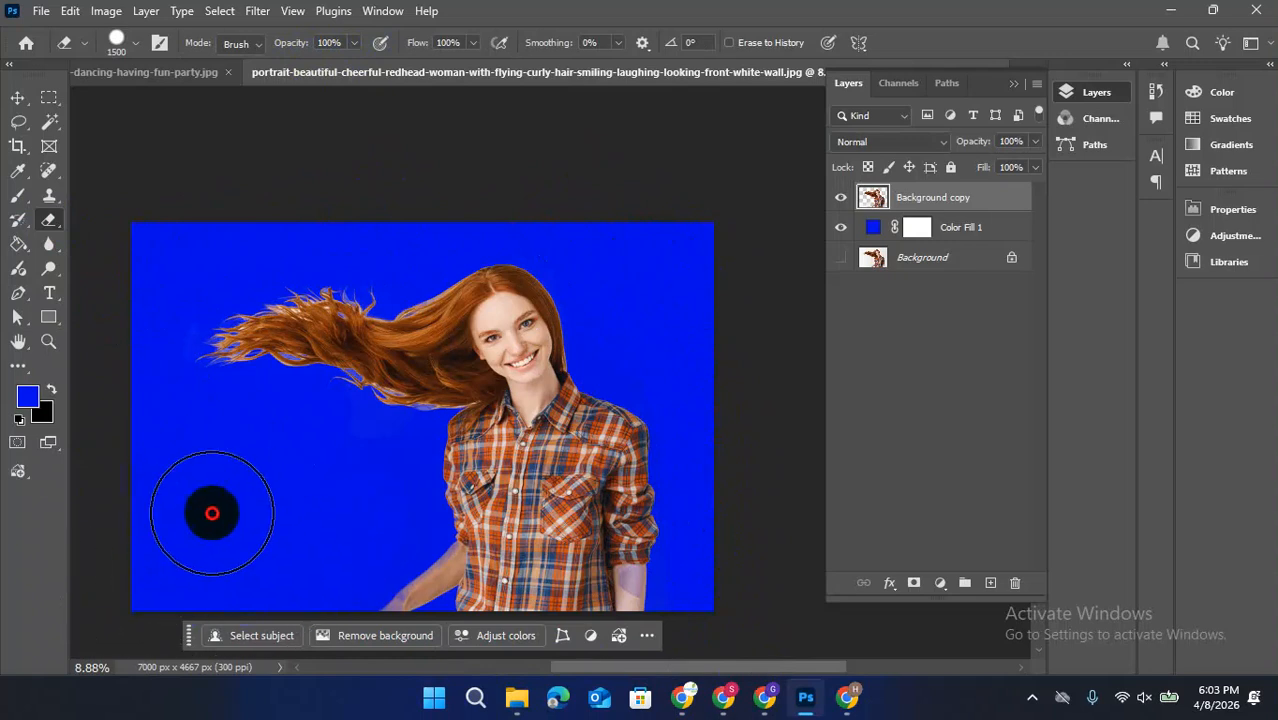
Reduce the eraser to 175 px and restore the partly erased forearm on the image's left side
scroll(434, 630, up, 6)
drag(466, 584, 574, 240)
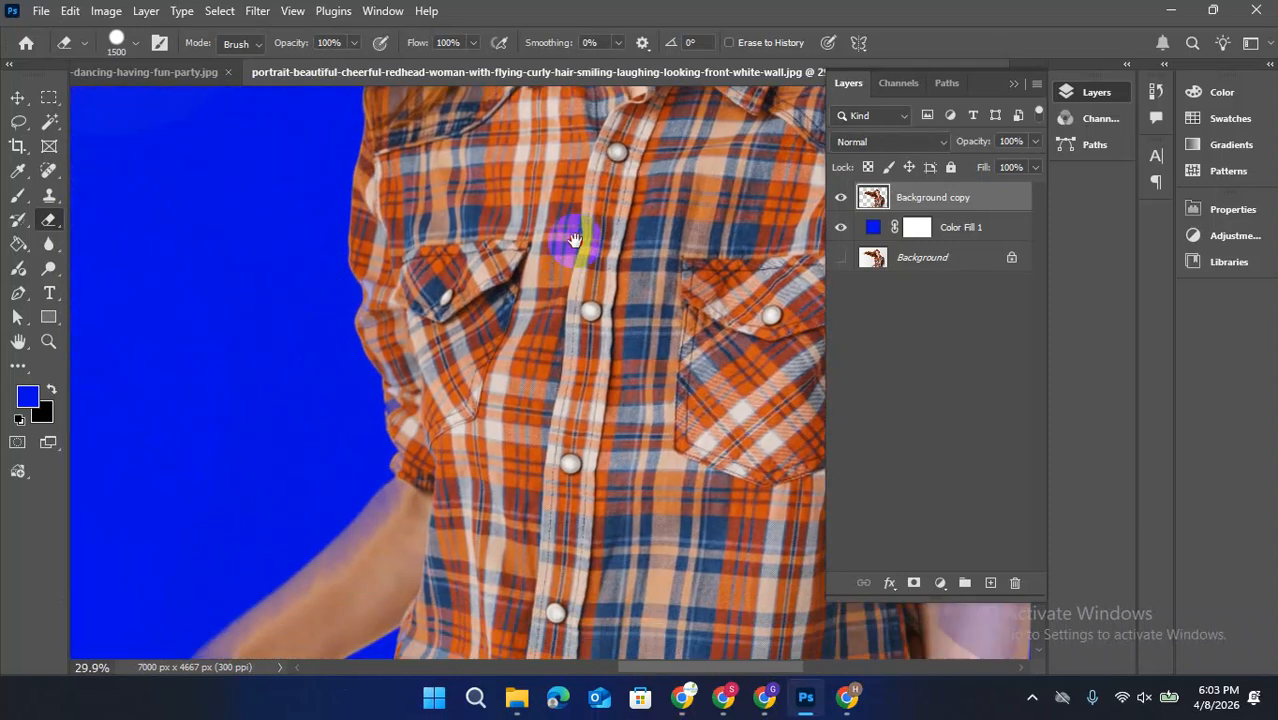
scroll(540, 280, down, 5)
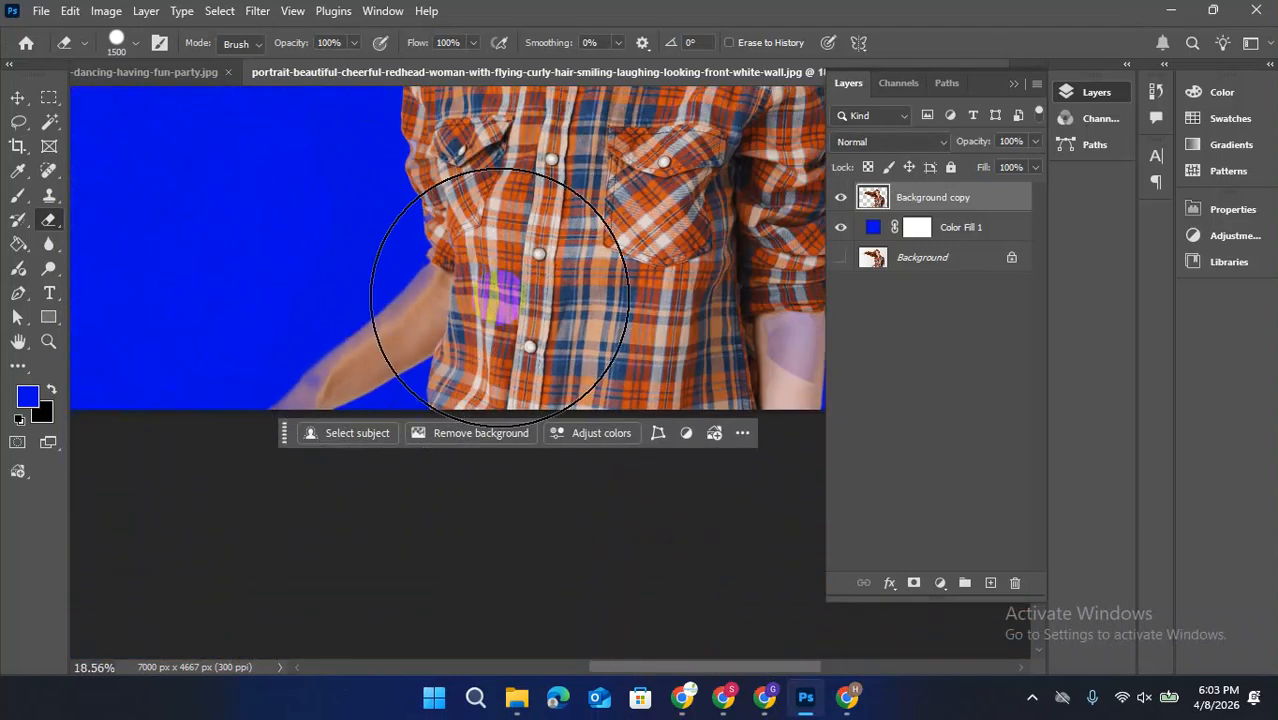
key(bracketleft)
key(bracketleft)
key(bracketleft)
key(bracketleft)
key(bracketleft)
key(bracketleft)
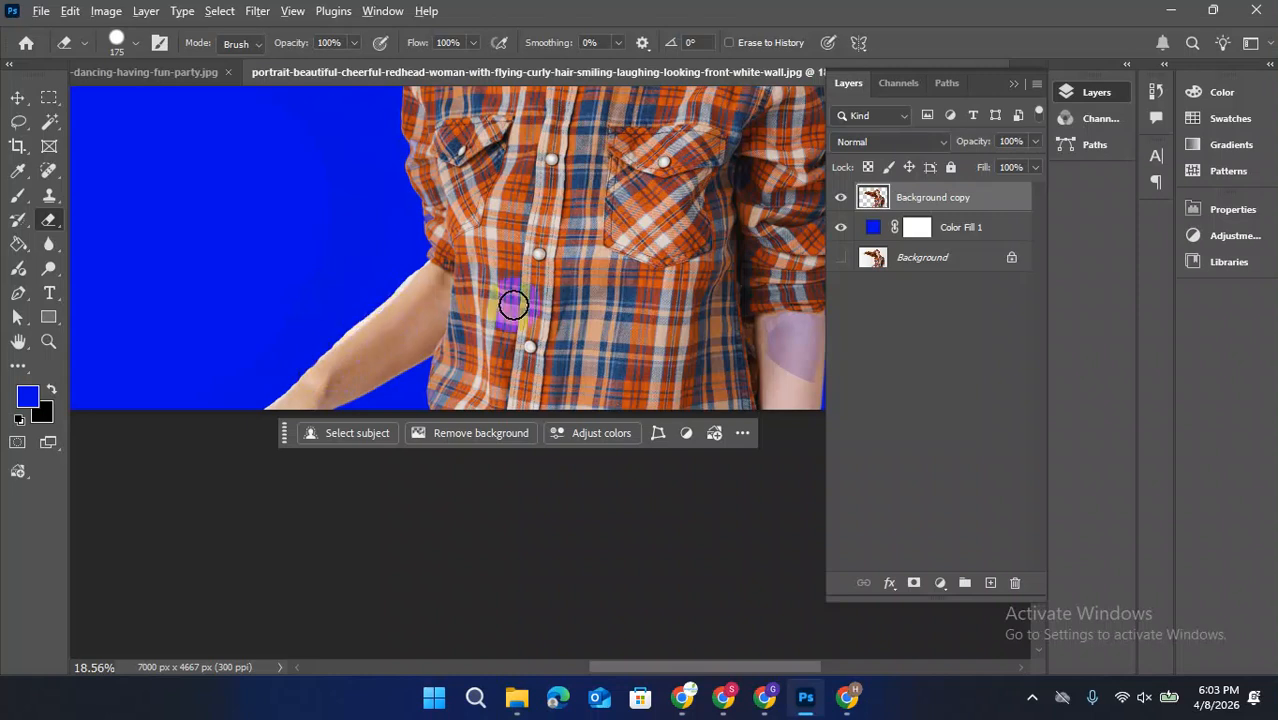
Restore the partly erased forearm below the rolled sleeve on the image's right side with the 175 px eraser
scroll(562, 286, down, 5)
mouse_move(672, 317)
mouse_down()
mouse_move(519, 351)
mouse_move(542, 325)
mouse_move(543, 339)
mouse_up()
scroll(530, 351, up, 8)
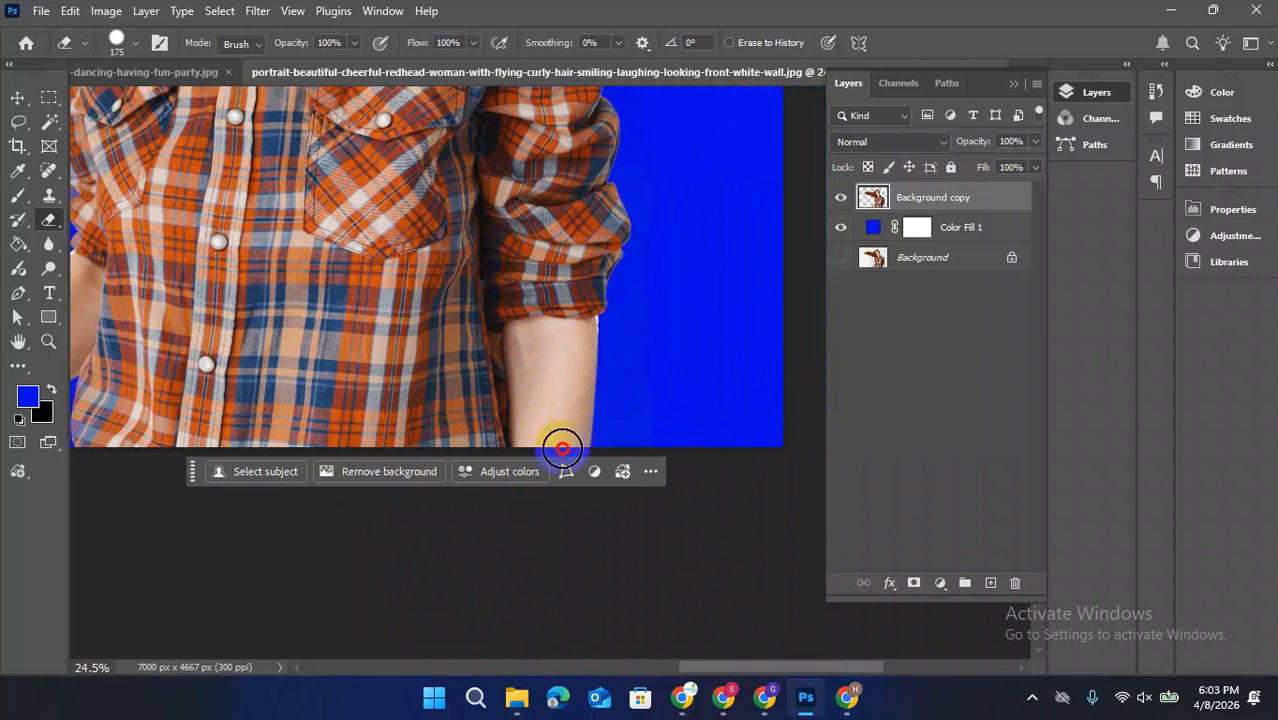
scroll(488, 268, down, 6)
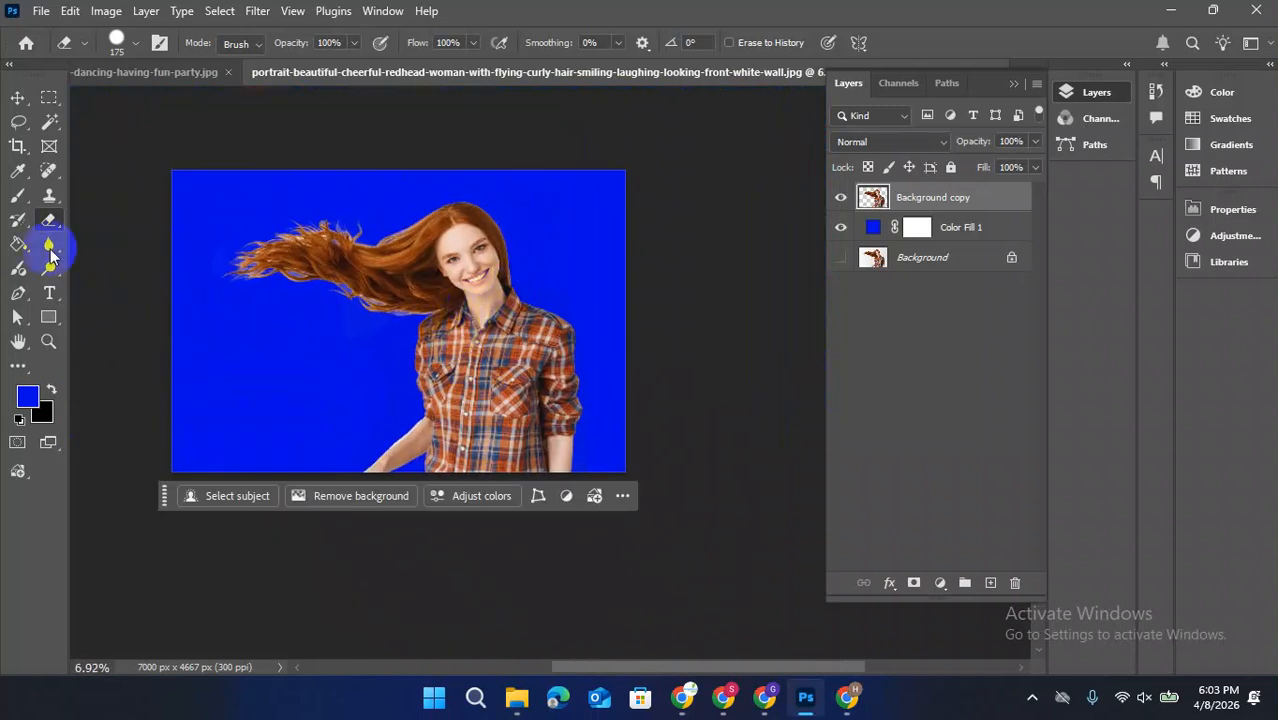
Change the Color Fill 1 layer's color to magenta e800da
click(17, 100)
double_click(873, 227)
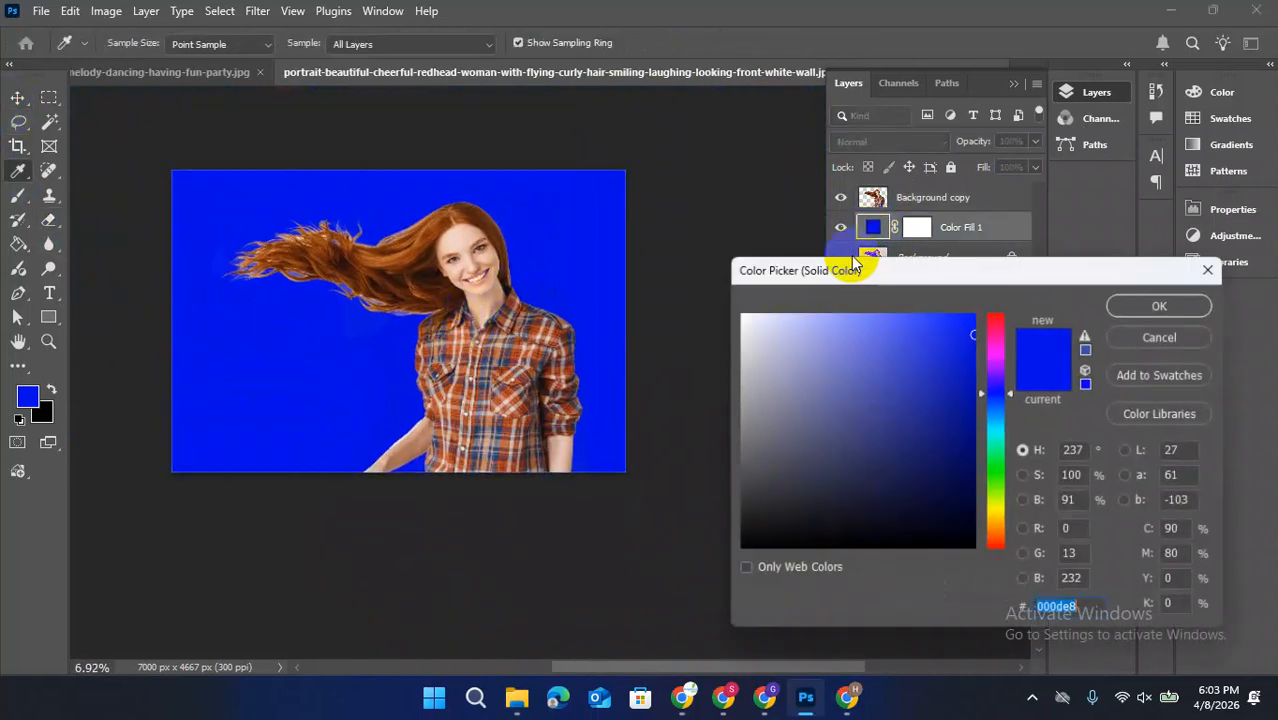
drag(1005, 397, 1004, 348)
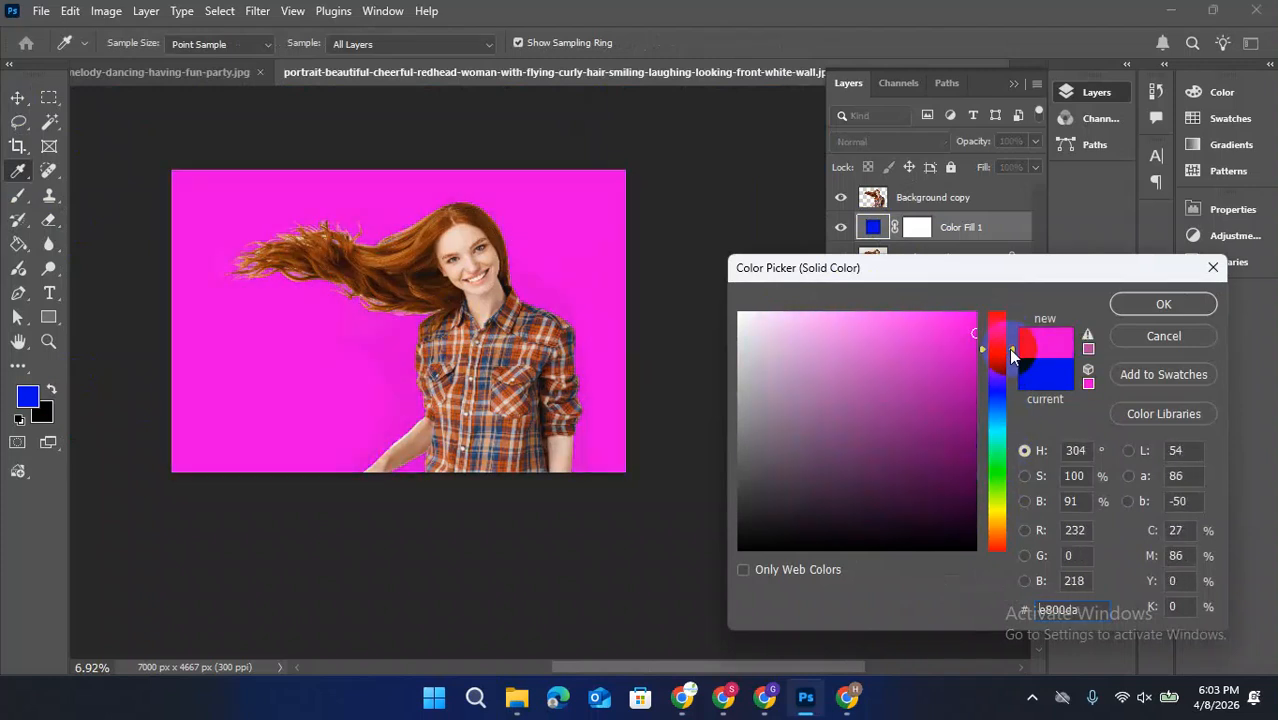
click(1135, 312)
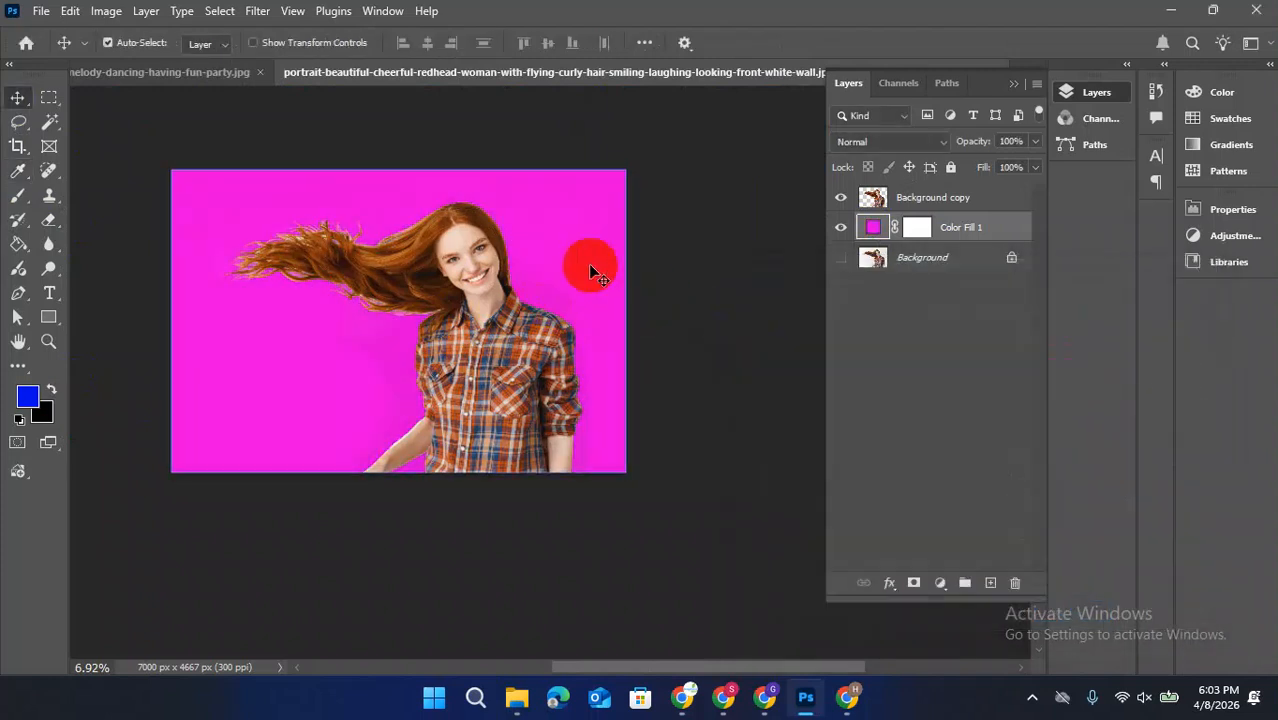
Erase the faint backdrop residue beside the head, the shirt and the lower-left area on the Background copy layer
click(51, 224)
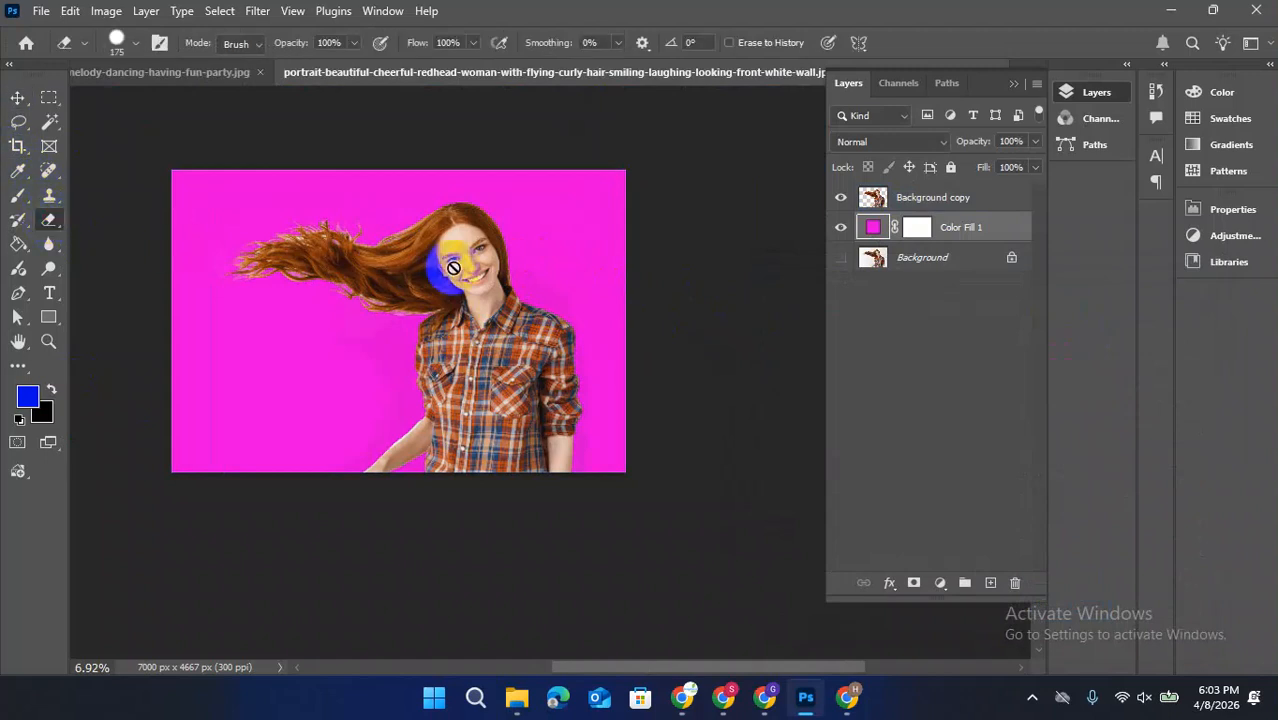
click(978, 202)
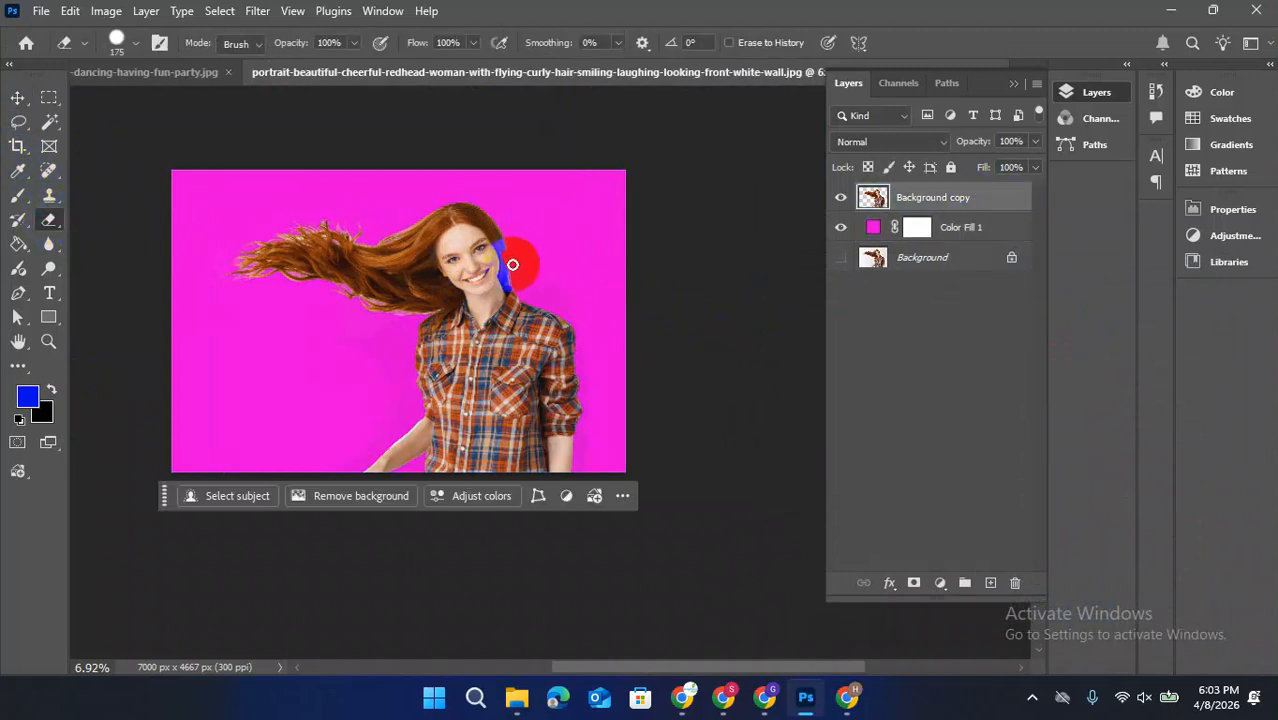
mouse_move(547, 285)
mouse_down()
mouse_move(567, 298)
mouse_move(597, 398)
mouse_up()
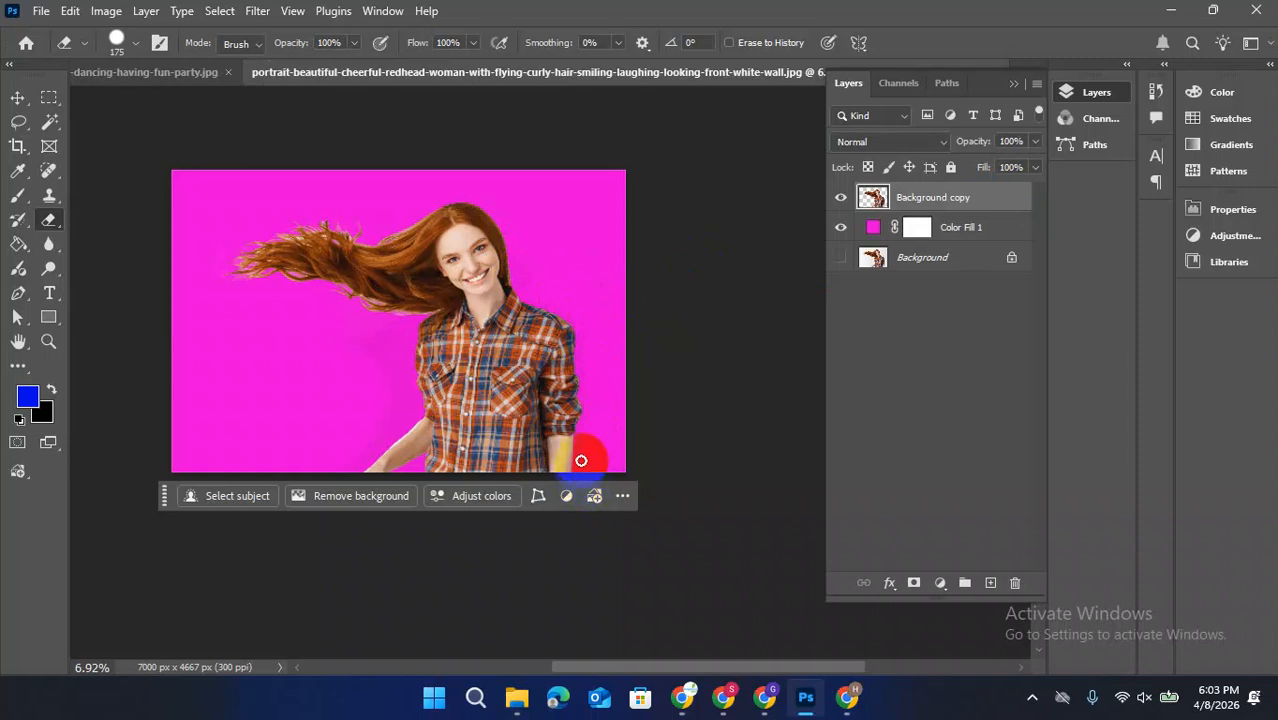
drag(583, 350, 578, 360)
mouse_move(369, 358)
mouse_down()
mouse_move(401, 329)
mouse_move(391, 415)
mouse_move(258, 477)
mouse_up()
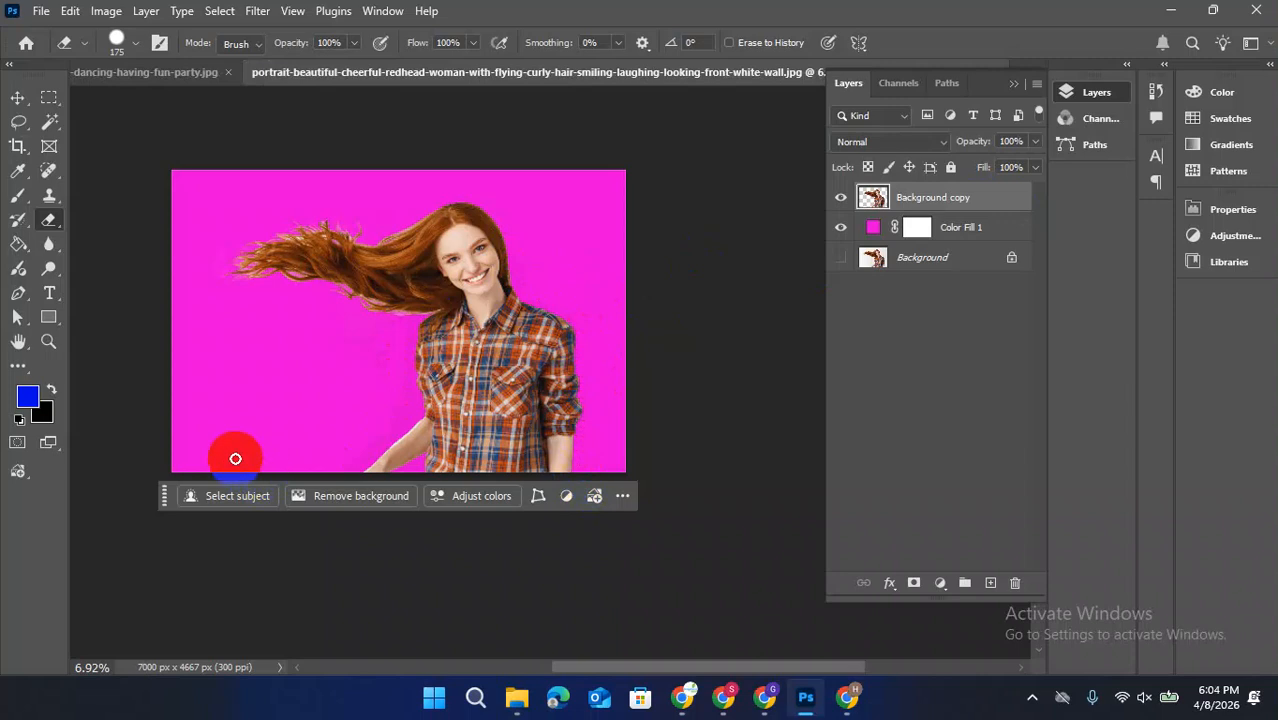
In the photo of the woman in the gray sweater, duplicate the Background layer and hide the original
click(131, 71)
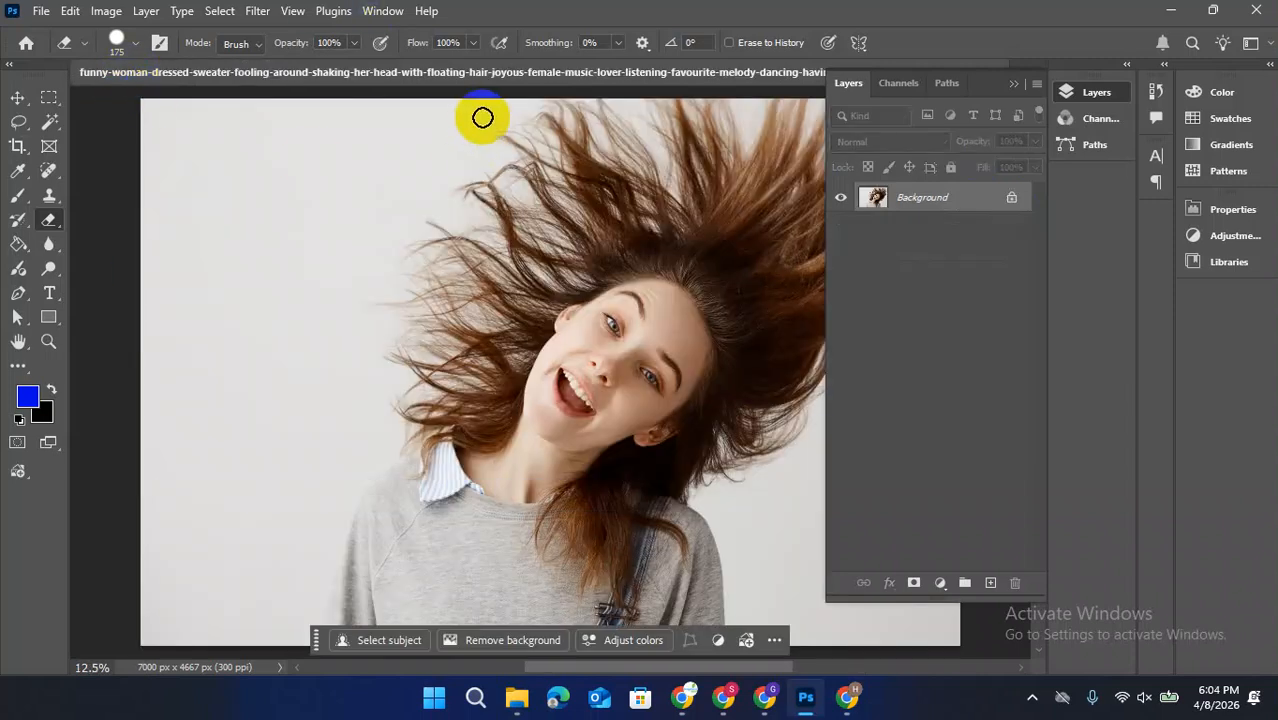
scroll(331, 354, down, 7)
drag(479, 340, 416, 361)
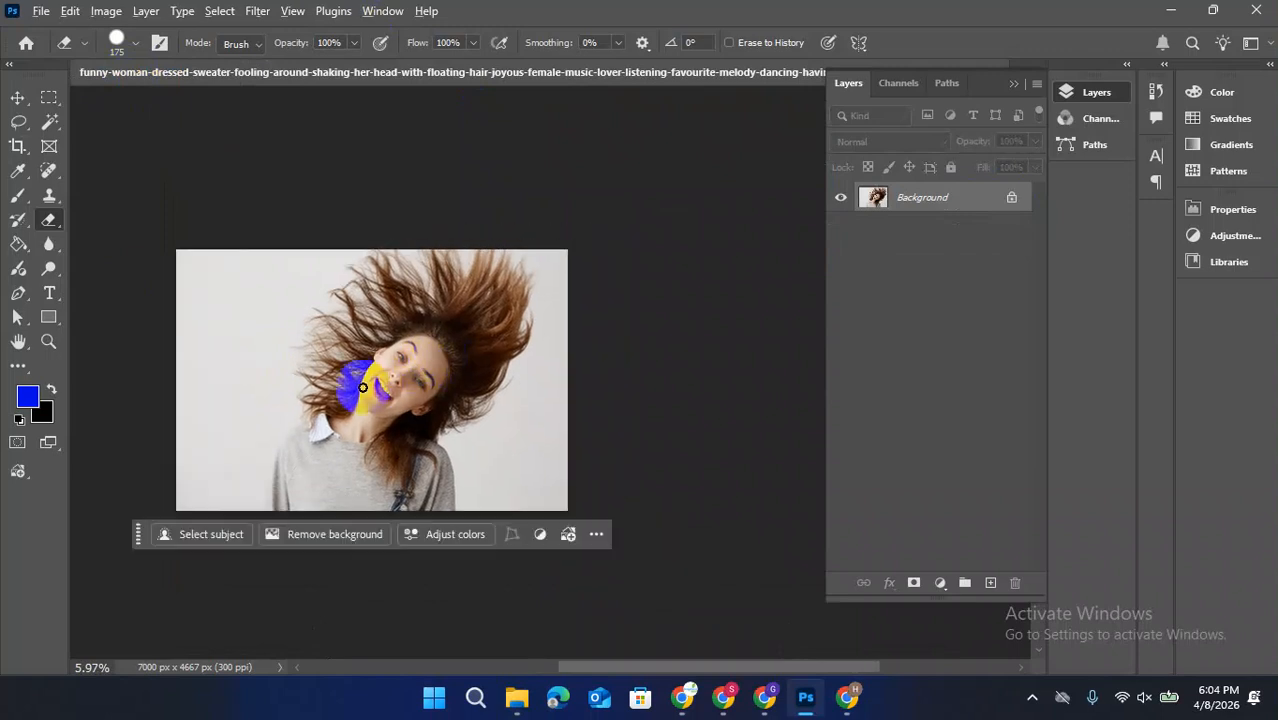
scroll(362, 387, up, 6)
scroll(362, 387, down, 1)
scroll(363, 387, down, 1)
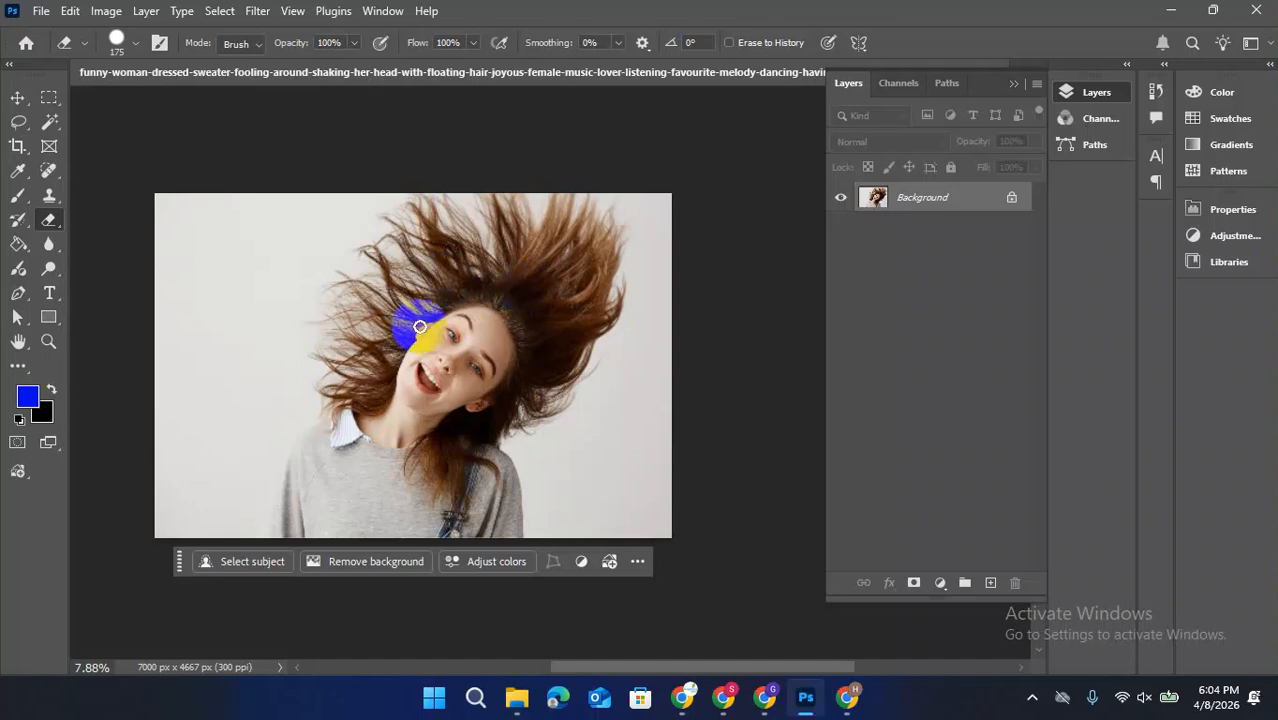
drag(928, 207, 990, 582)
click(841, 227)
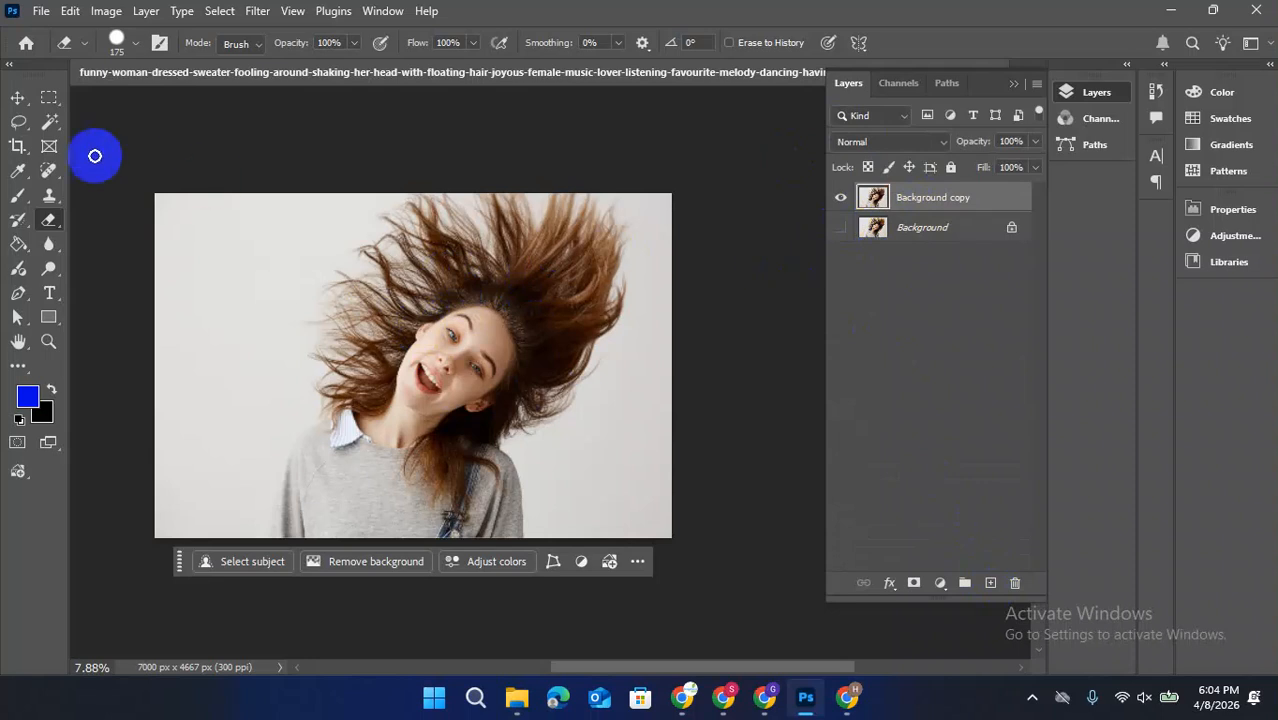
Select the woman with Select Subject and extend the selection loosely around all her flying hair with the Lasso tool in add mode
click(222, 11)
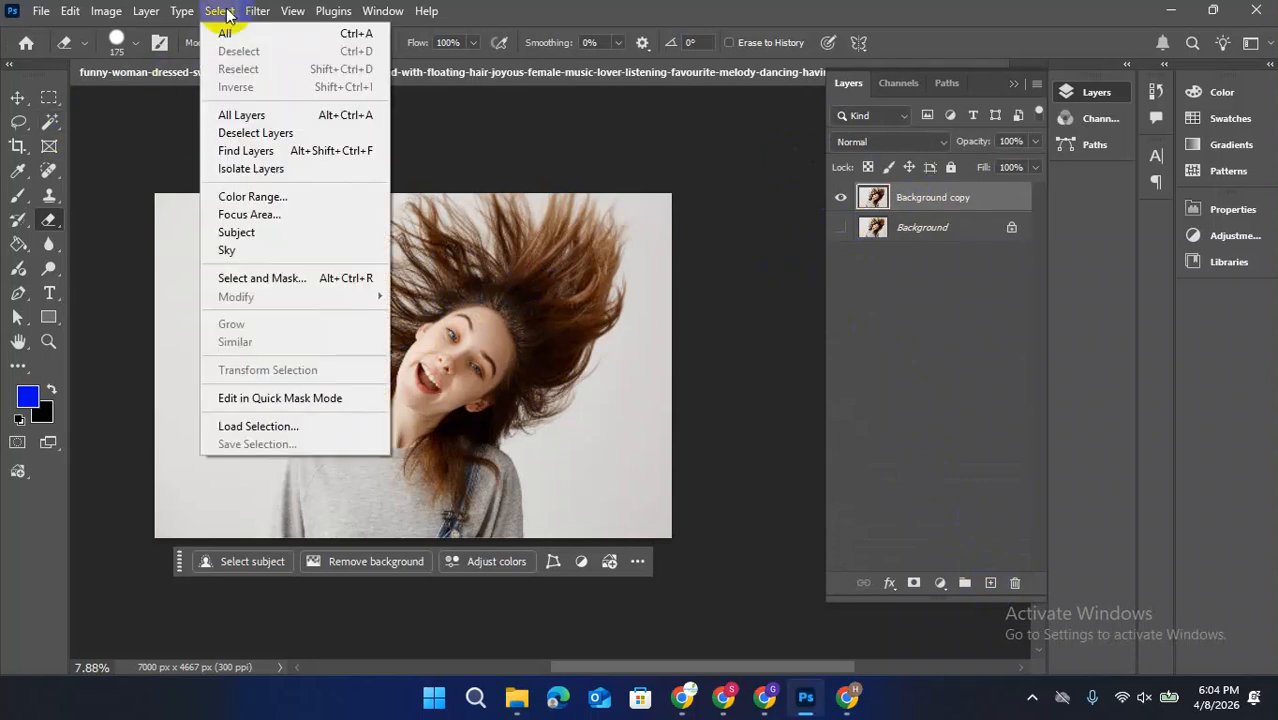
click(252, 235)
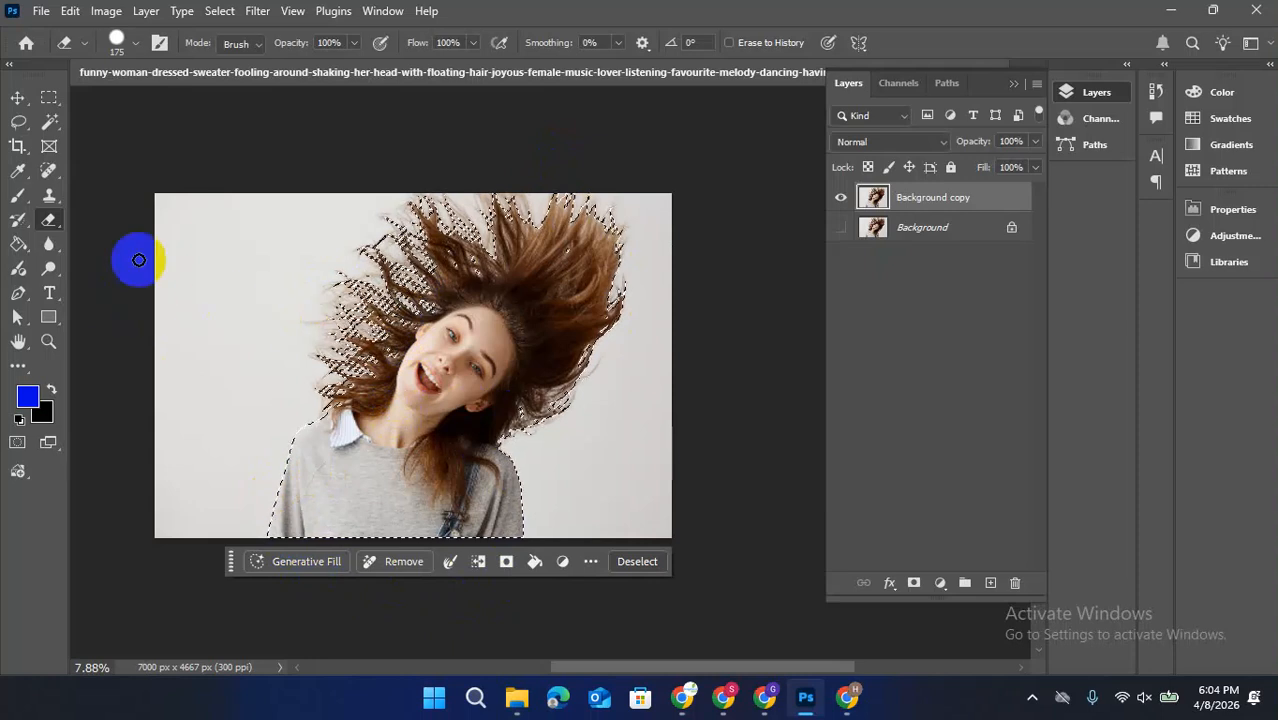
click(18, 121)
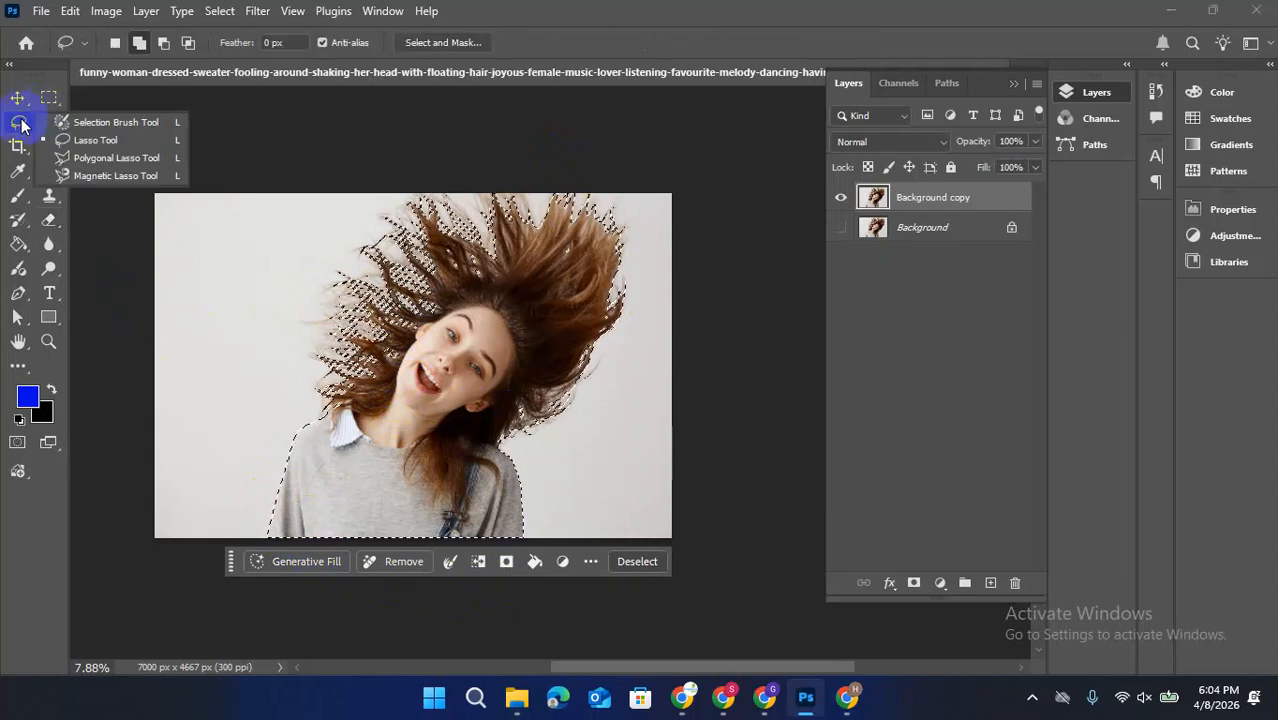
click(90, 140)
click(139, 43)
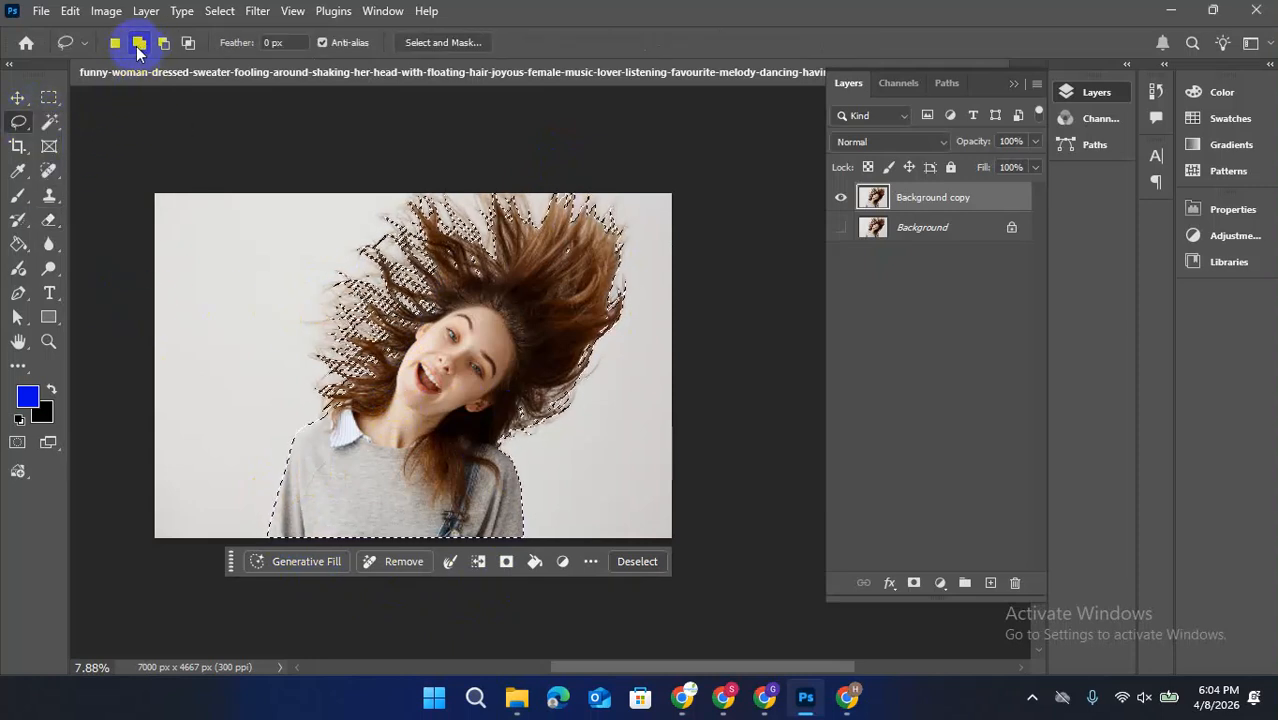
mouse_move(322, 383)
mouse_down()
mouse_move(337, 419)
mouse_move(269, 345)
mouse_up()
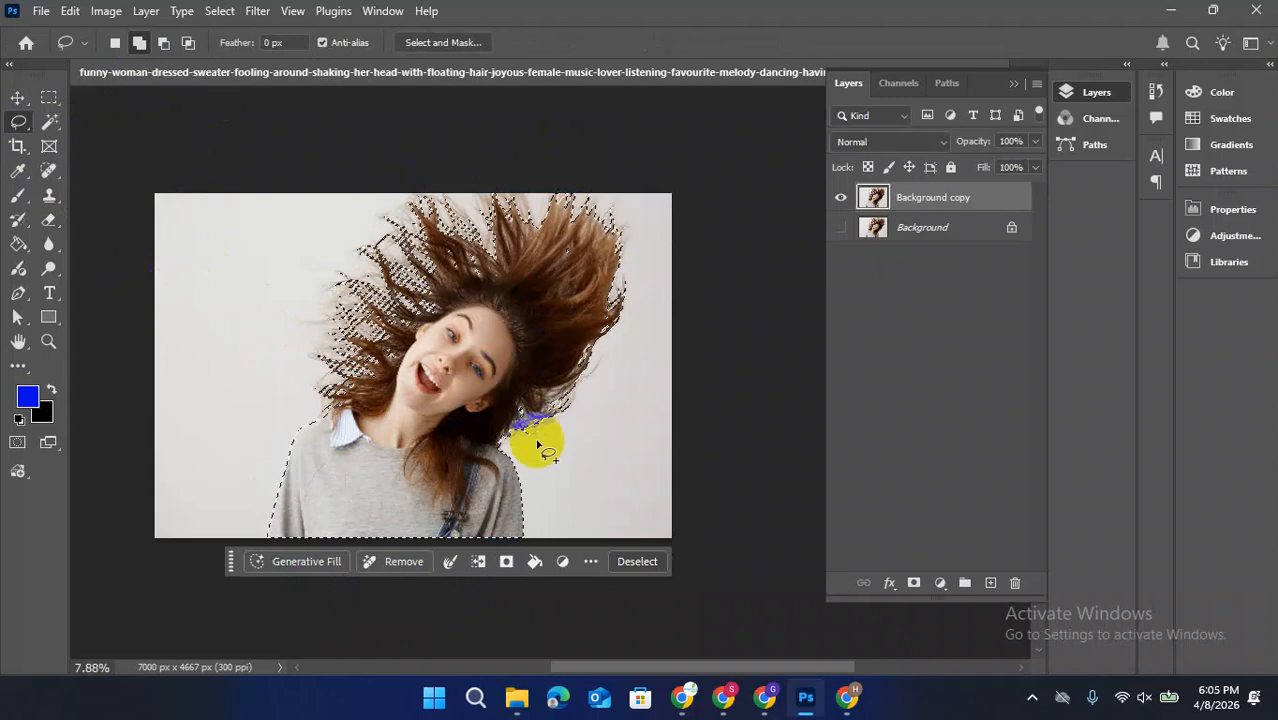
click(140, 43)
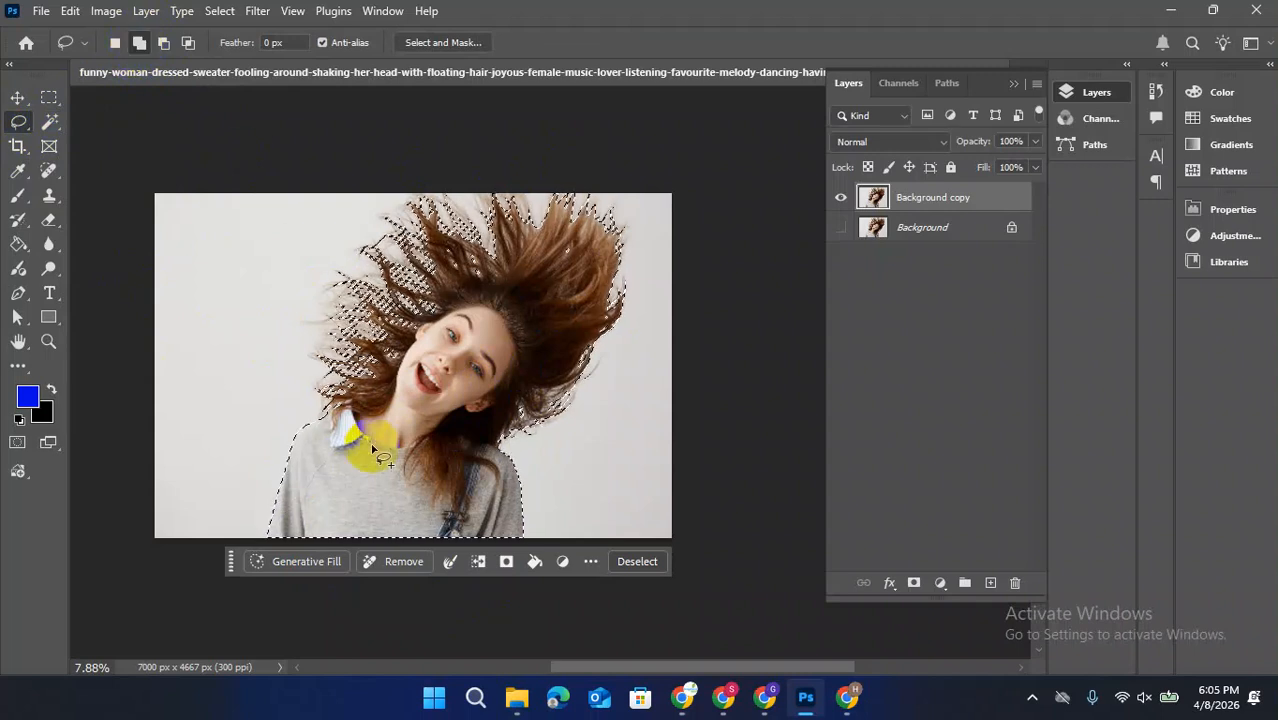
drag(329, 420, 321, 410)
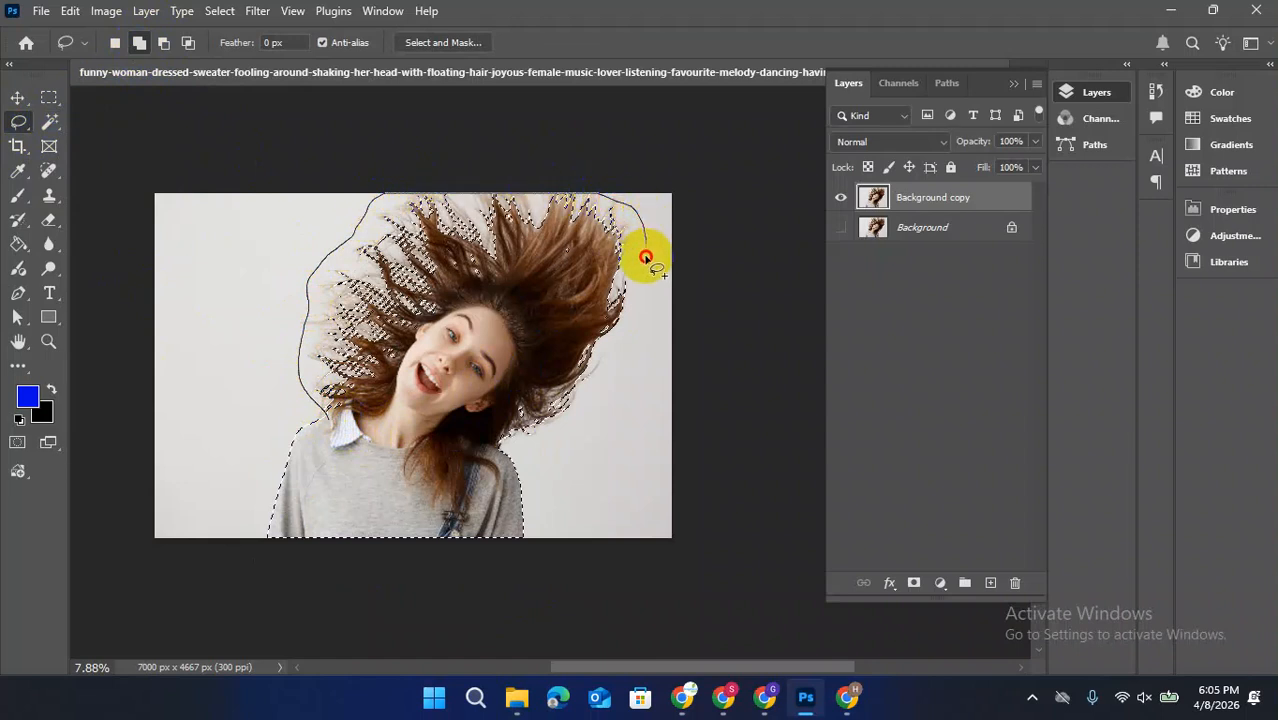
drag(632, 308, 602, 376)
drag(557, 440, 516, 452)
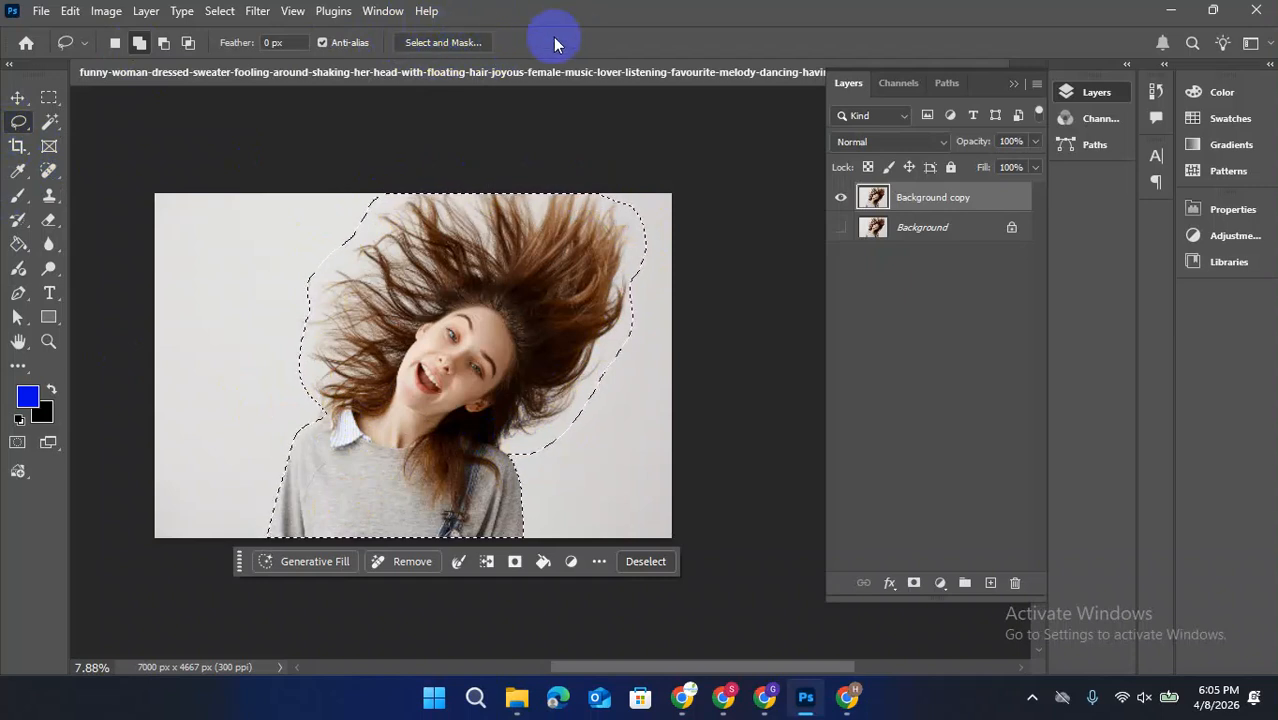
Open the selection in Select and Mask with Show Original enabled and the red overlay's opacity set to 90%
click(446, 44)
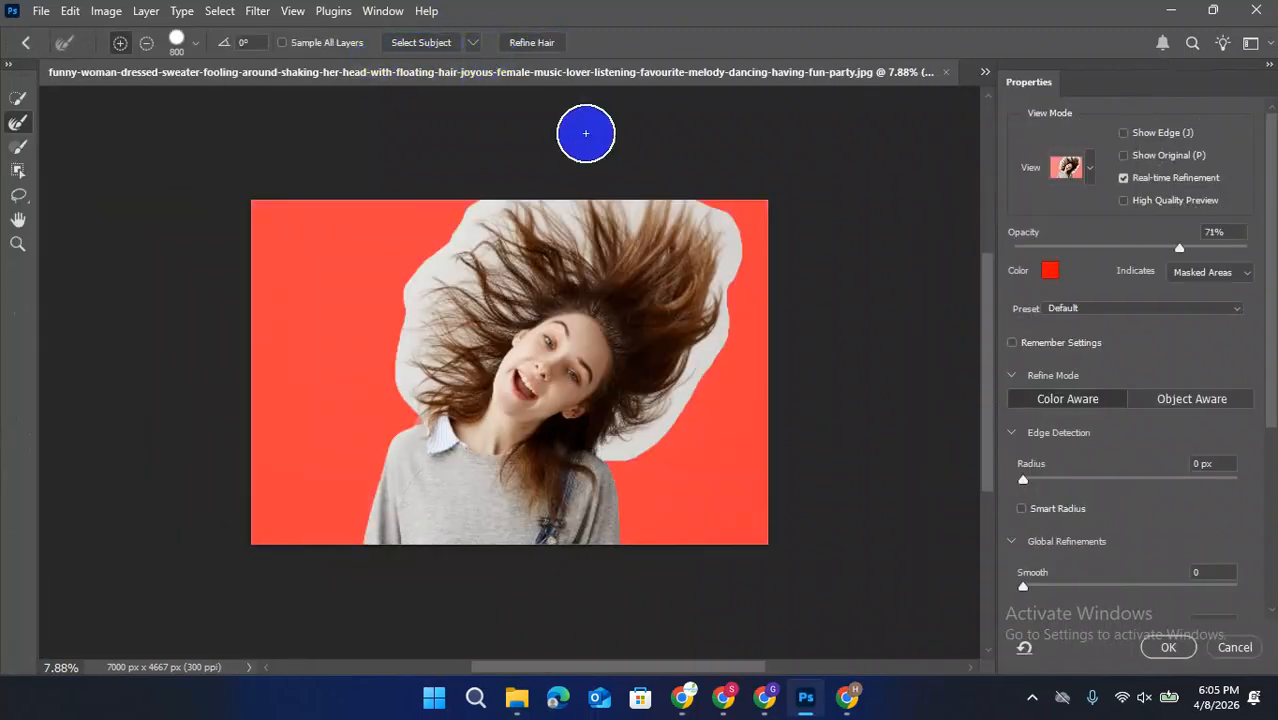
click(1123, 156)
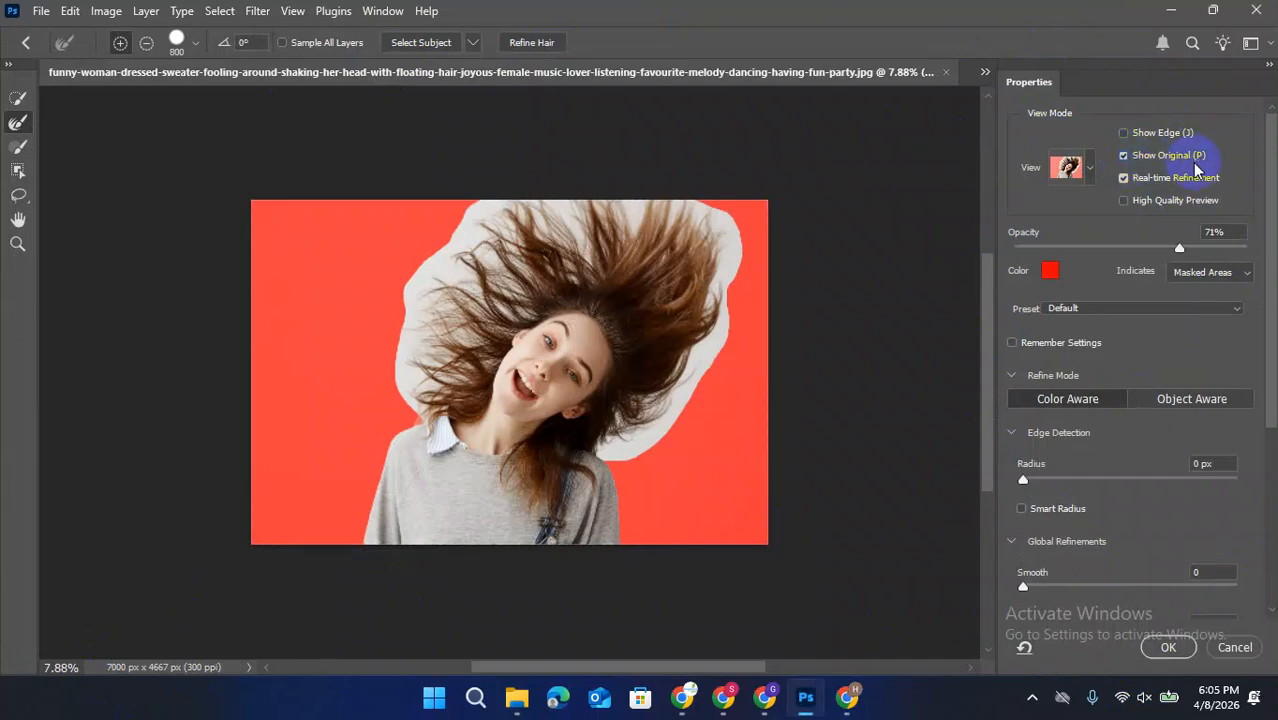
click(1051, 270)
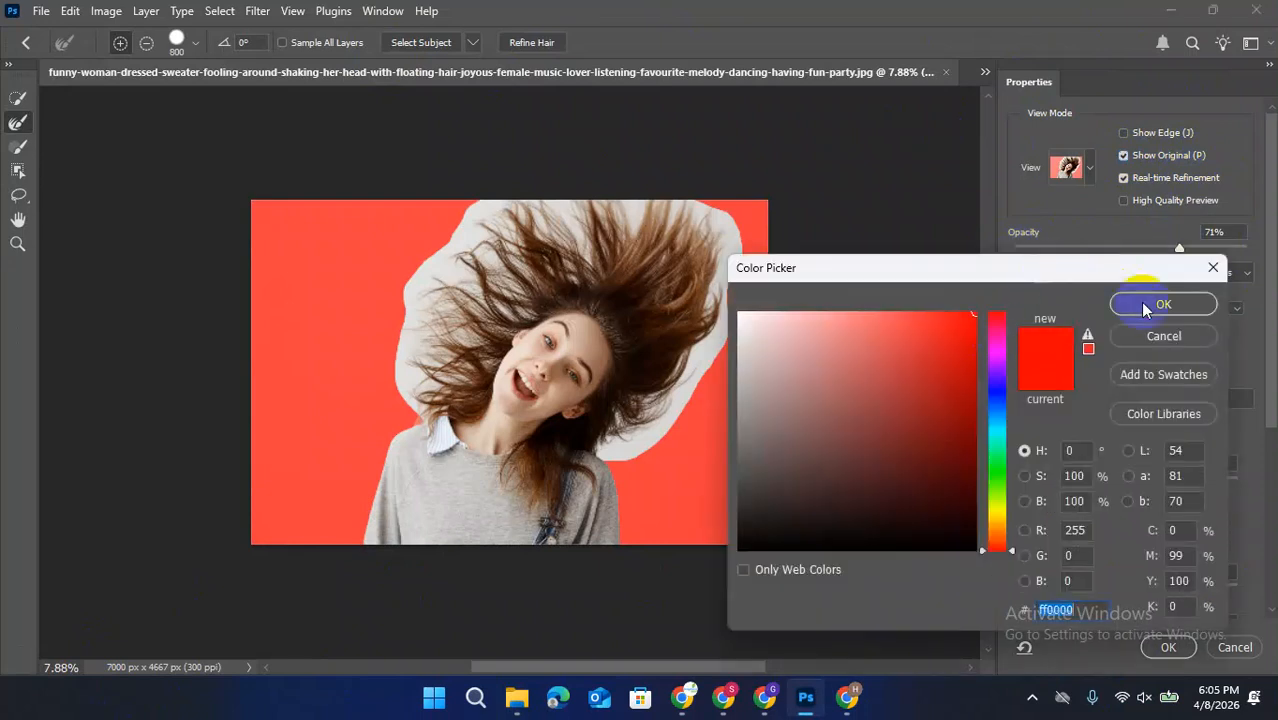
click(1140, 302)
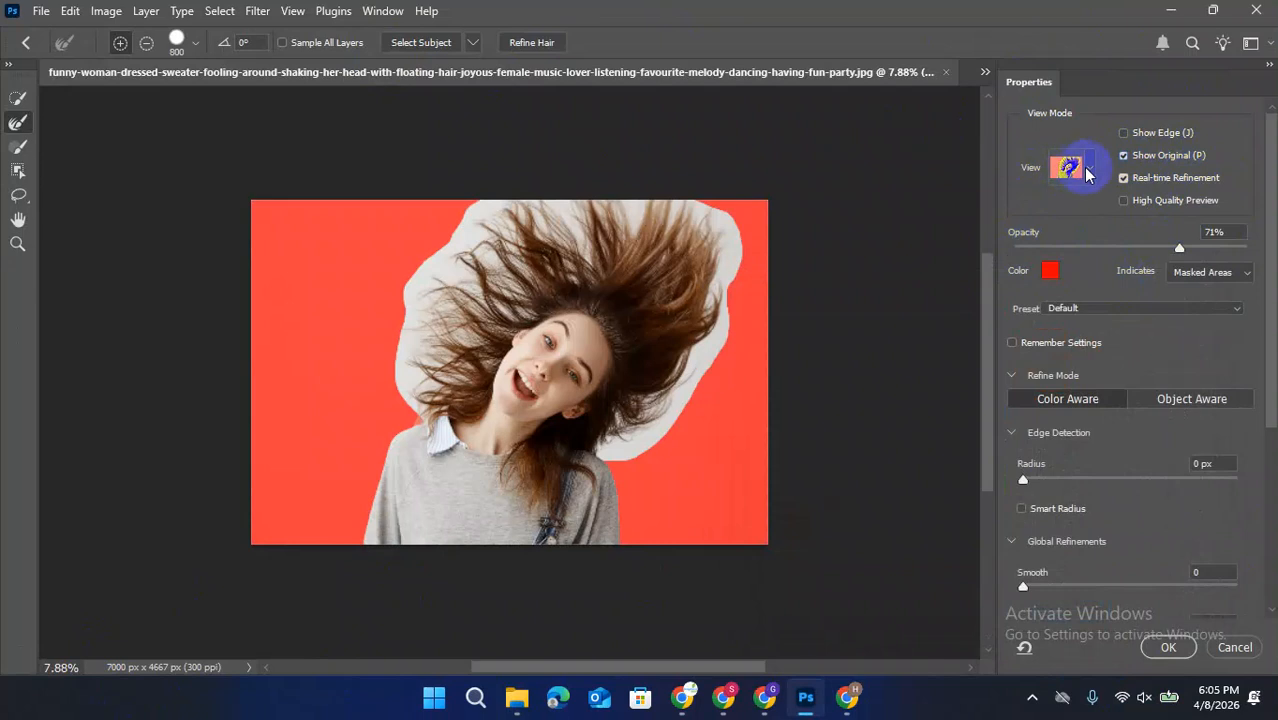
click(1089, 170)
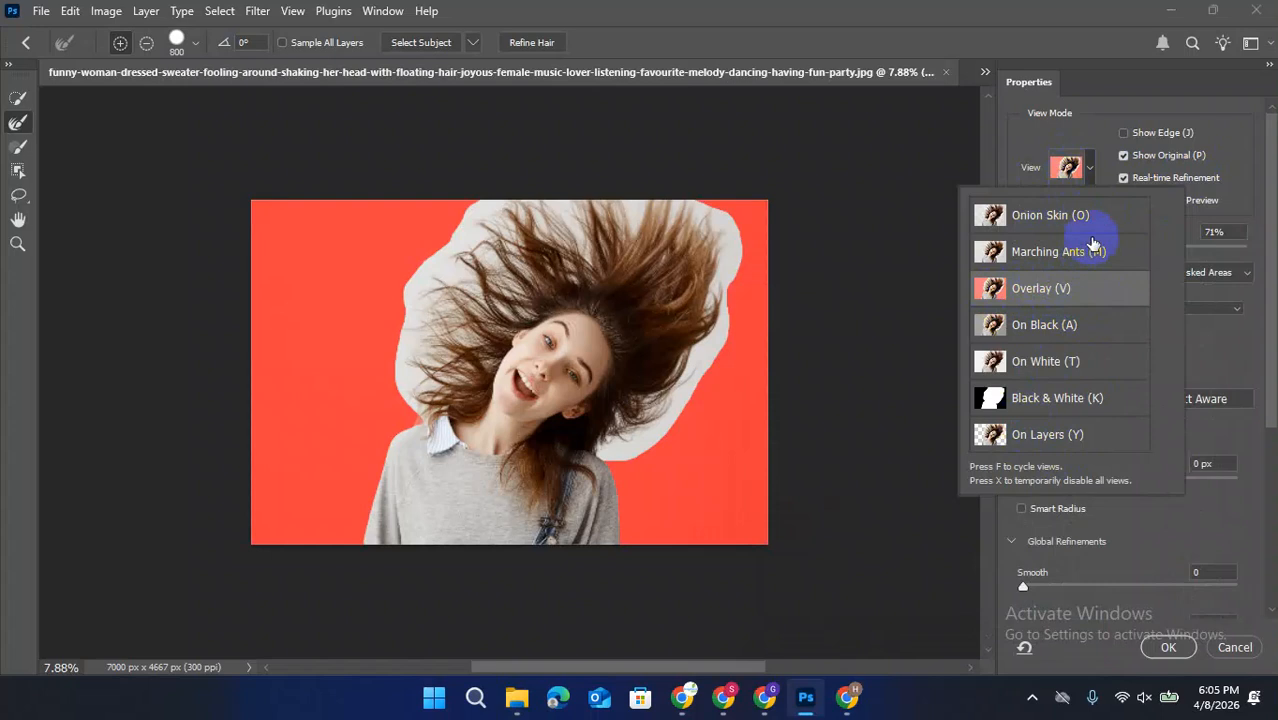
click(1052, 140)
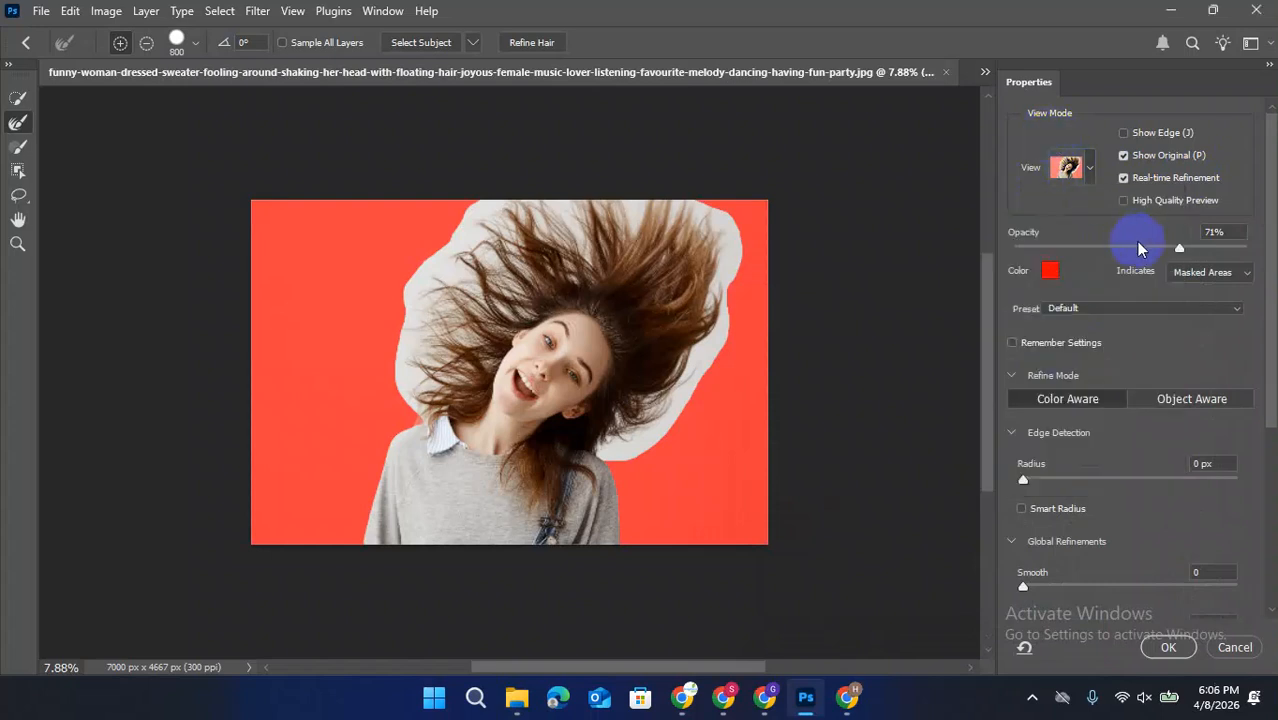
drag(1191, 251, 1225, 253)
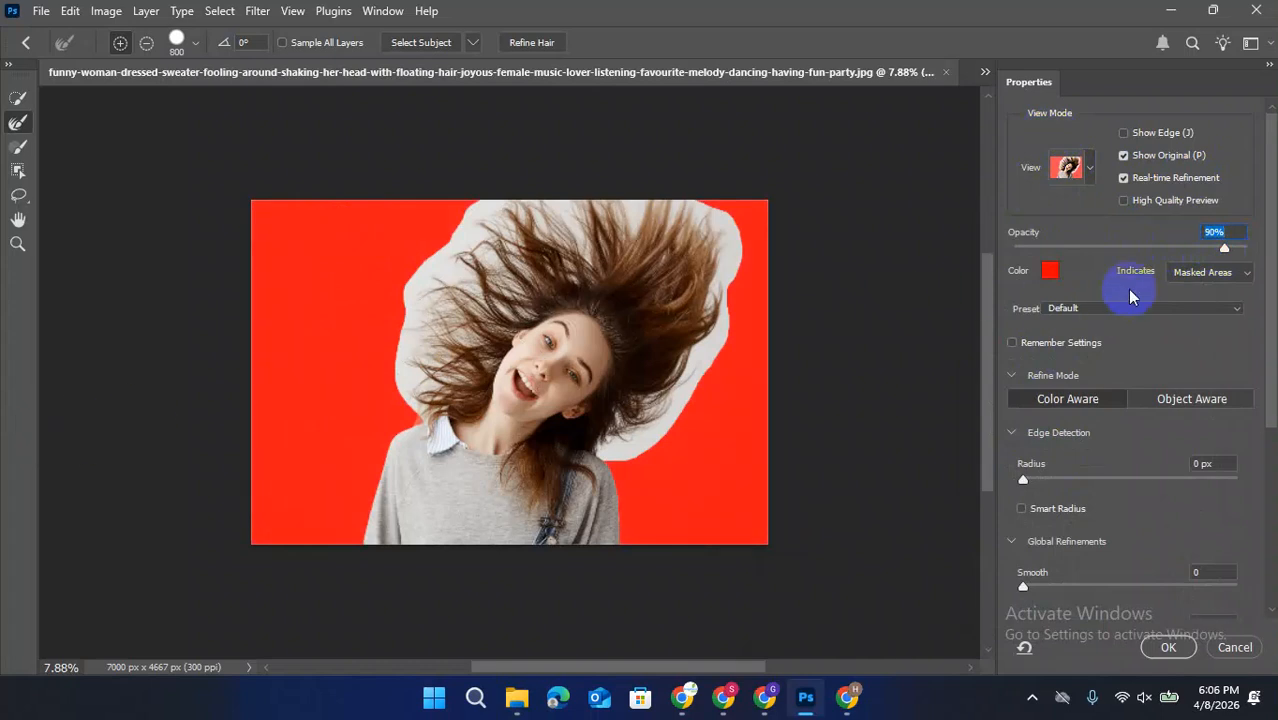
Try to refine the hair outline with the 800 px Refine Edge Brush in add and subtract modes, with Sample All Layers enabled
mouse_move(410, 298)
mouse_down()
mouse_move(475, 254)
mouse_move(659, 240)
mouse_move(659, 371)
mouse_move(573, 197)
mouse_move(438, 306)
mouse_up()
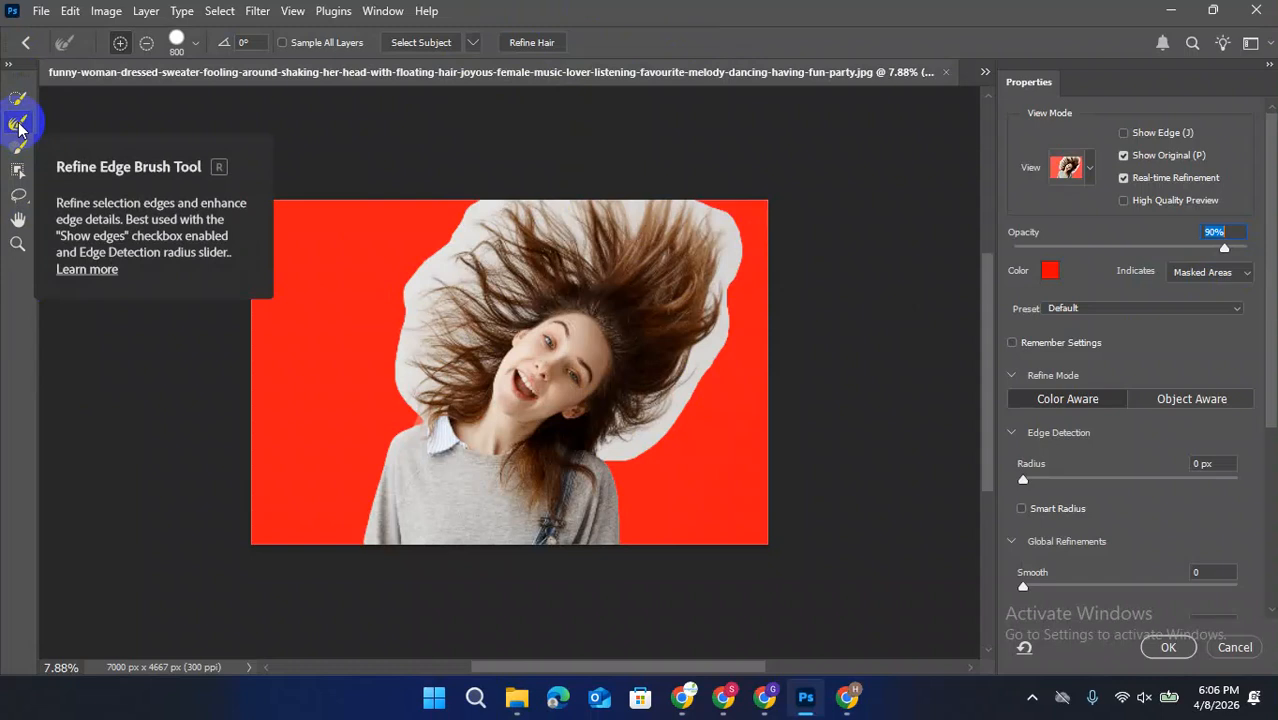
click(117, 47)
mouse_move(402, 311)
mouse_down()
mouse_move(482, 359)
mouse_move(434, 402)
mouse_move(419, 403)
mouse_move(417, 355)
mouse_move(576, 189)
mouse_move(685, 241)
mouse_move(697, 291)
mouse_move(674, 375)
mouse_move(636, 429)
mouse_move(601, 449)
mouse_move(653, 460)
mouse_move(629, 452)
mouse_move(714, 371)
mouse_move(723, 335)
mouse_up()
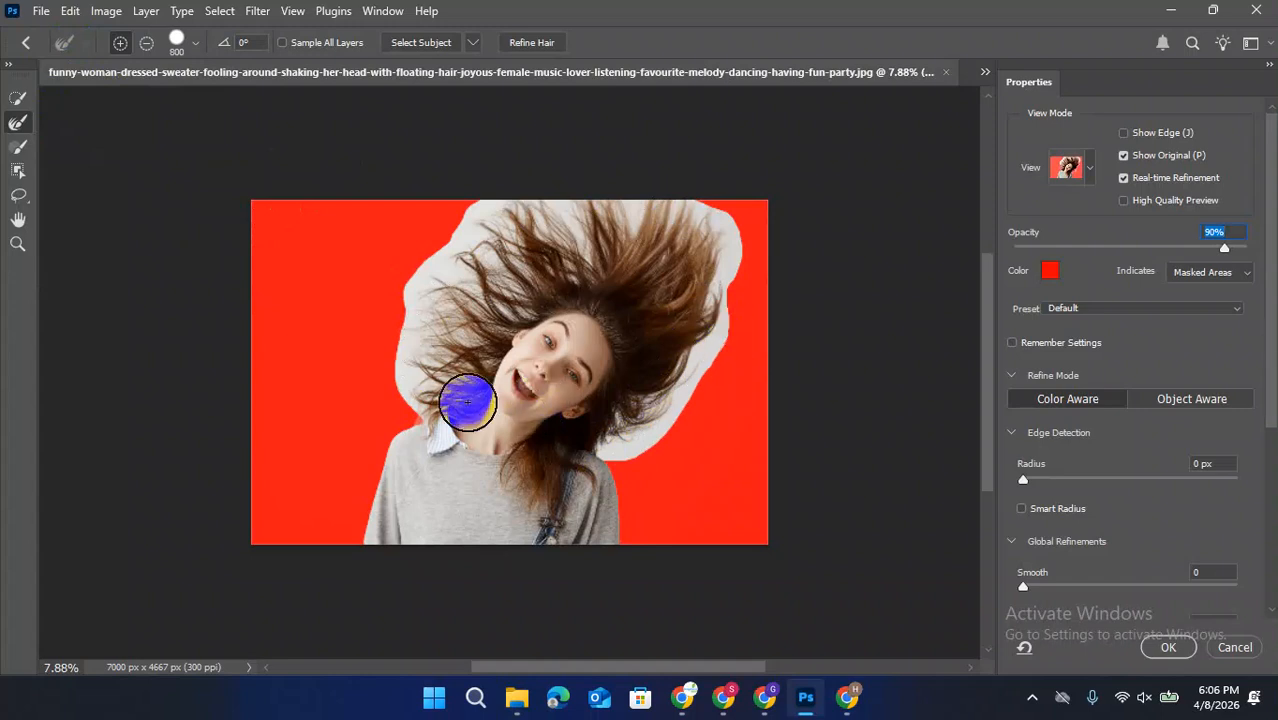
click(150, 47)
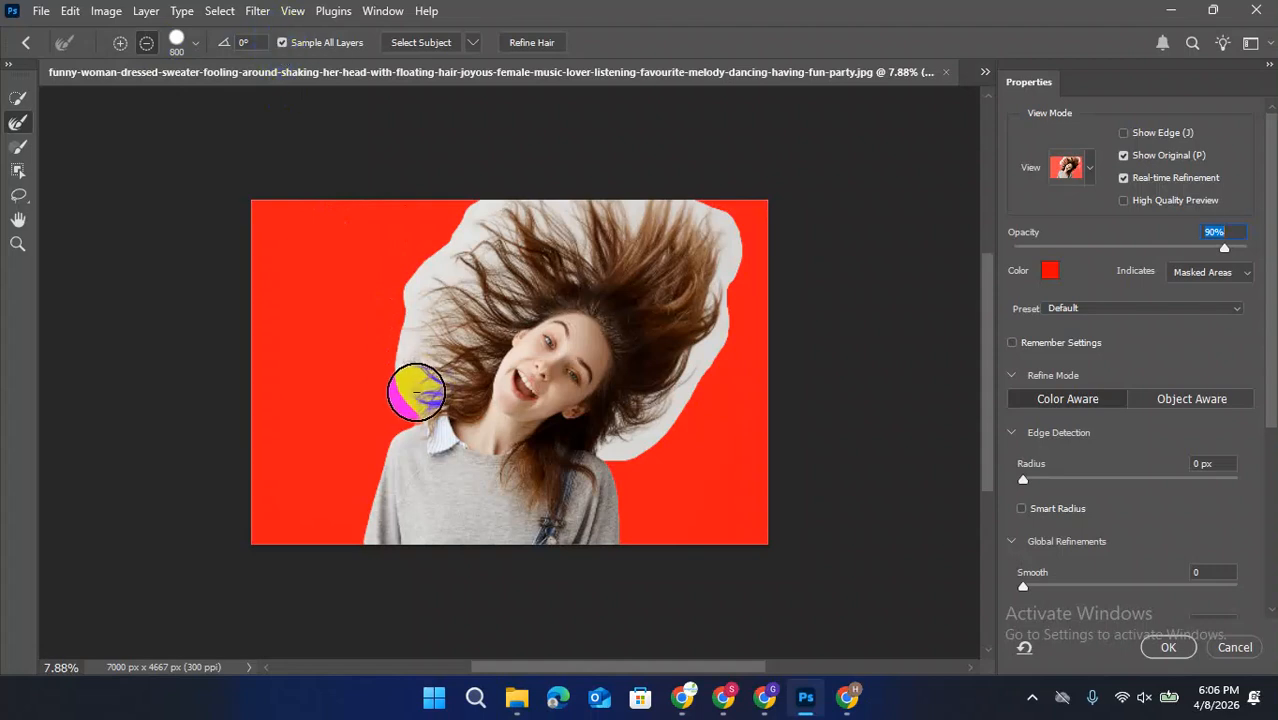
drag(390, 244, 378, 250)
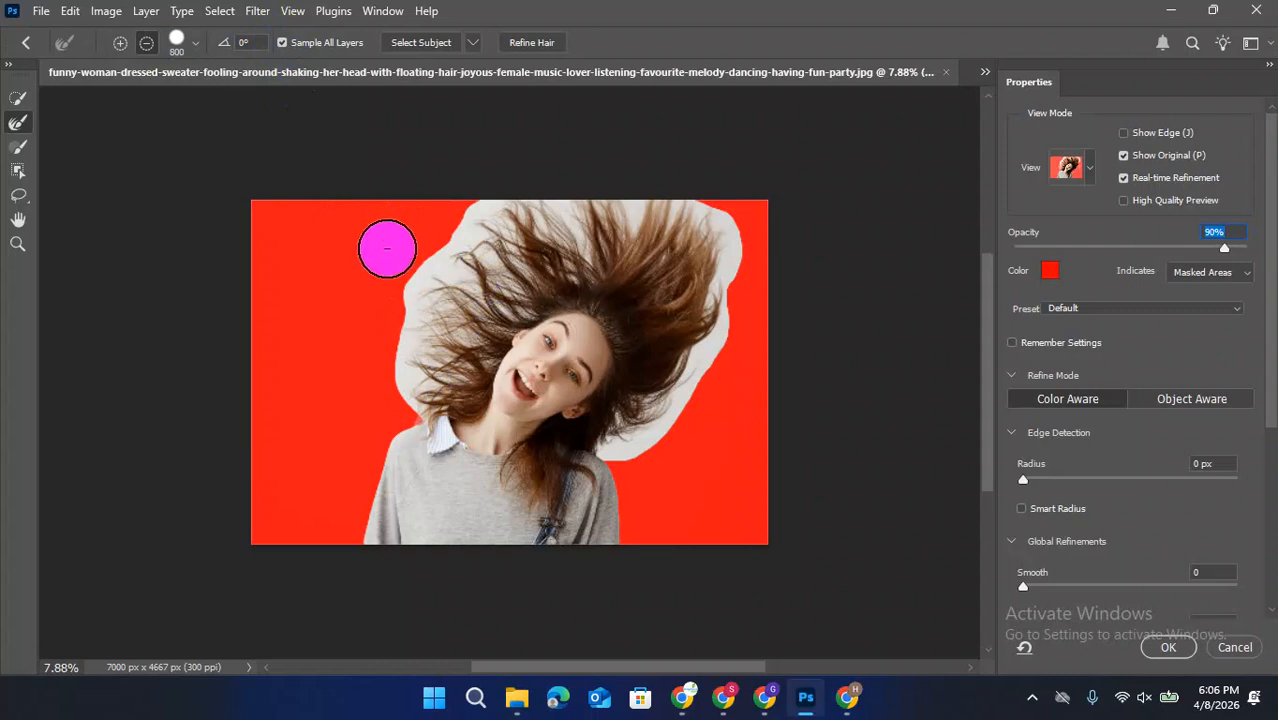
Try brushing the hair edge on the image's right side in add mode, and apply Refine Hair with Real-time Refinement disabled
click(120, 42)
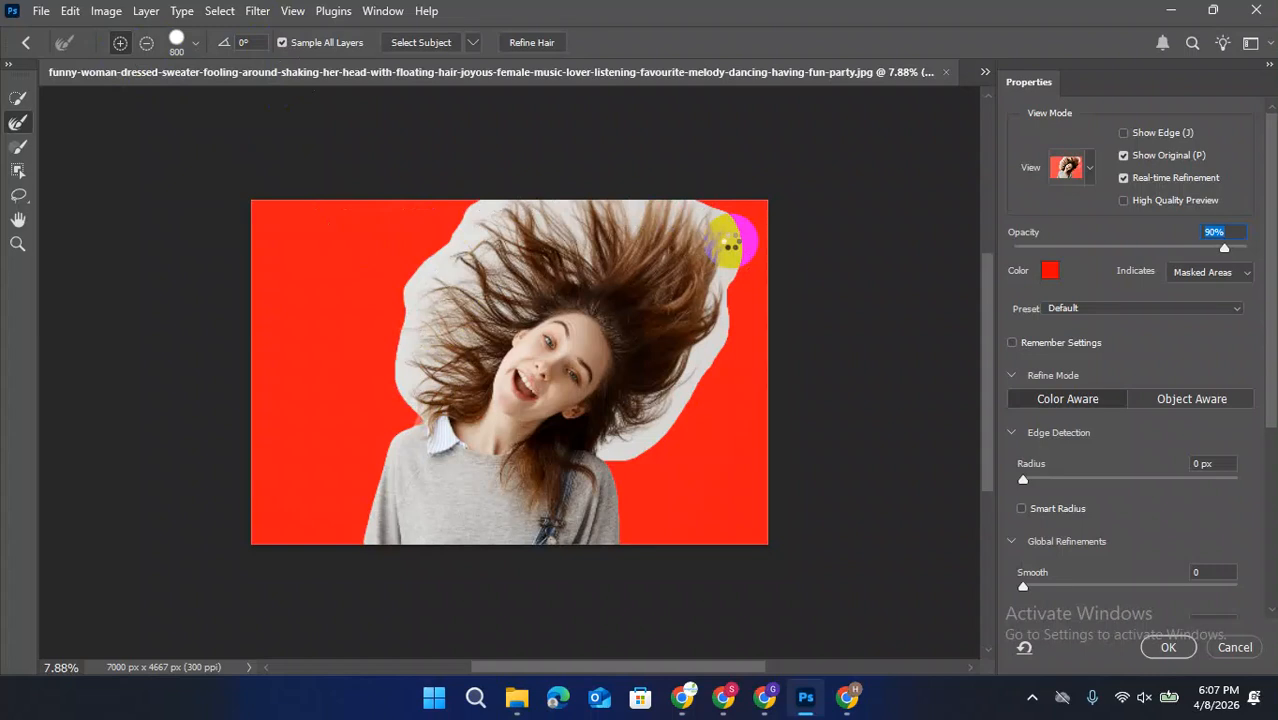
drag(728, 241, 706, 242)
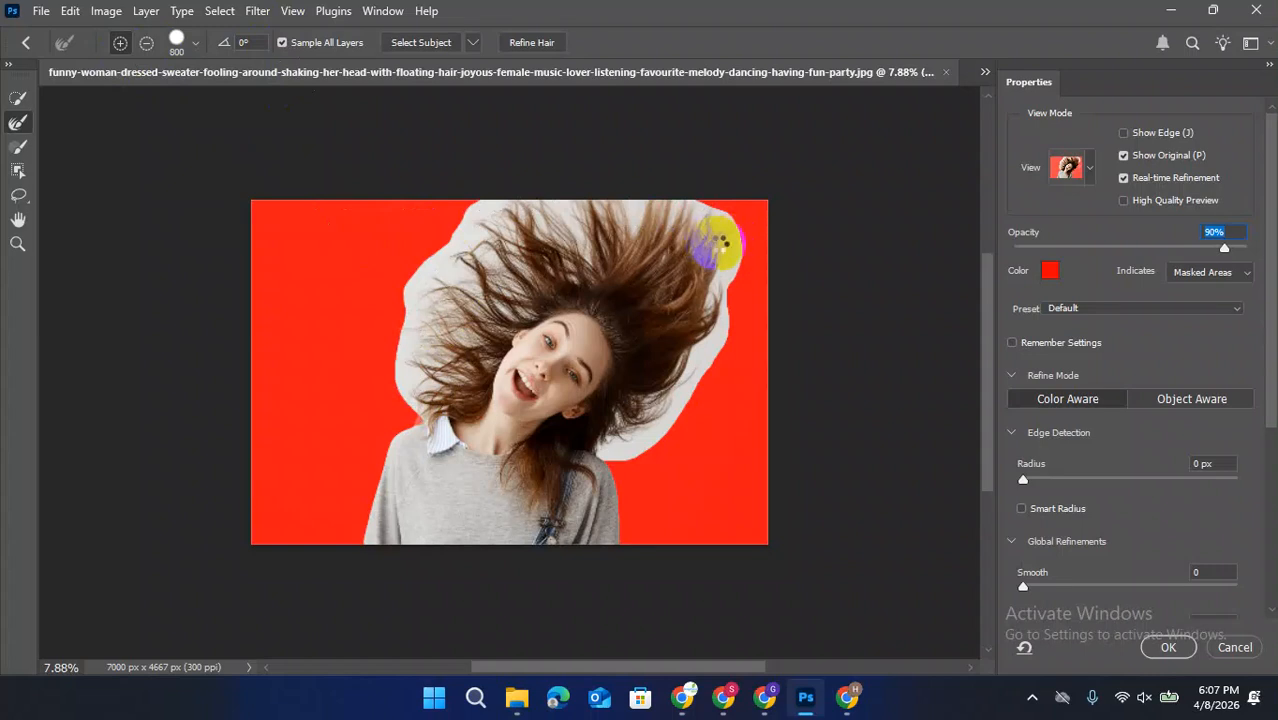
mouse_move(740, 270)
mouse_down()
mouse_move(734, 316)
mouse_move(687, 402)
mouse_move(656, 426)
mouse_up()
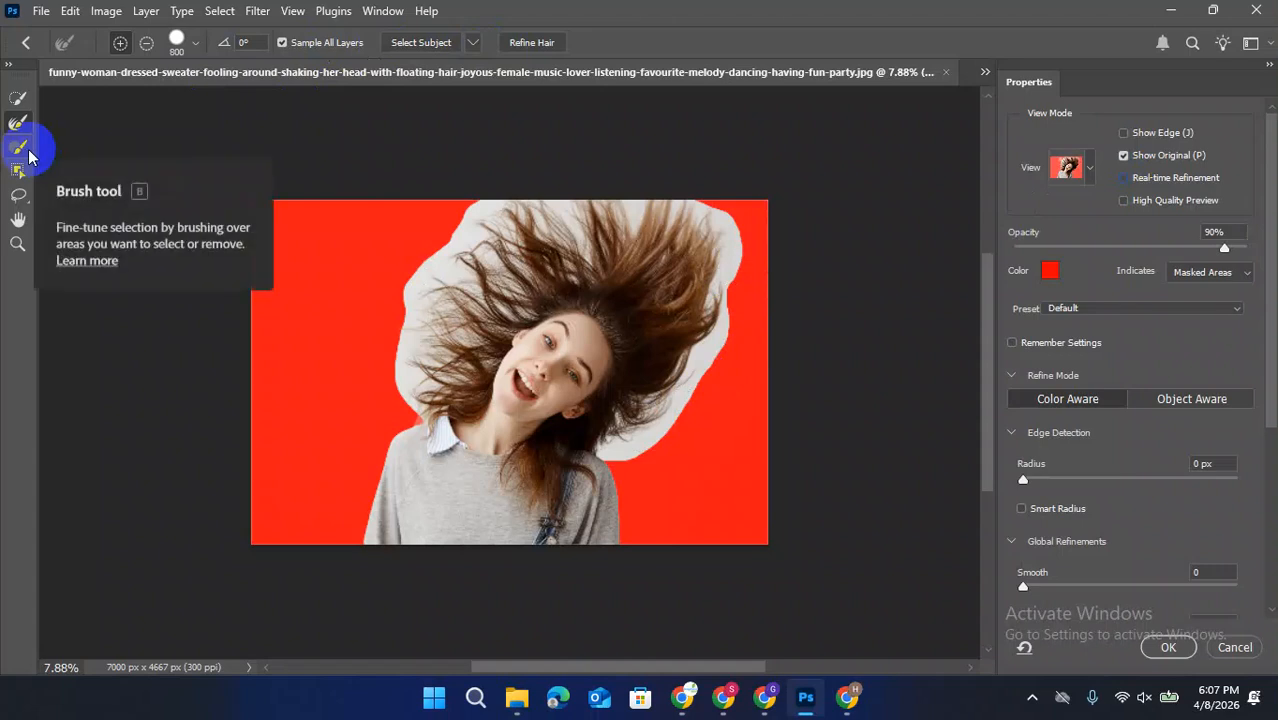
click(512, 50)
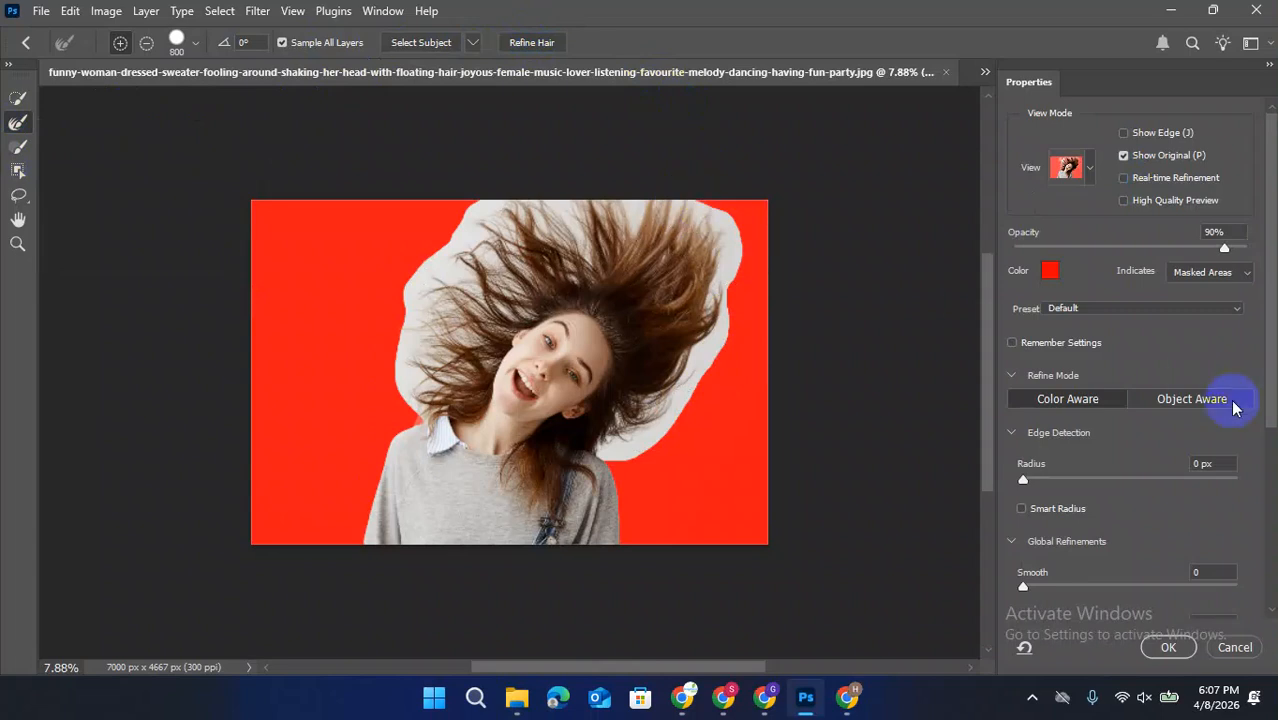
Preview the red overlay on Selected Areas and set it back to Masked Areas
scroll(1155, 444, down, 5)
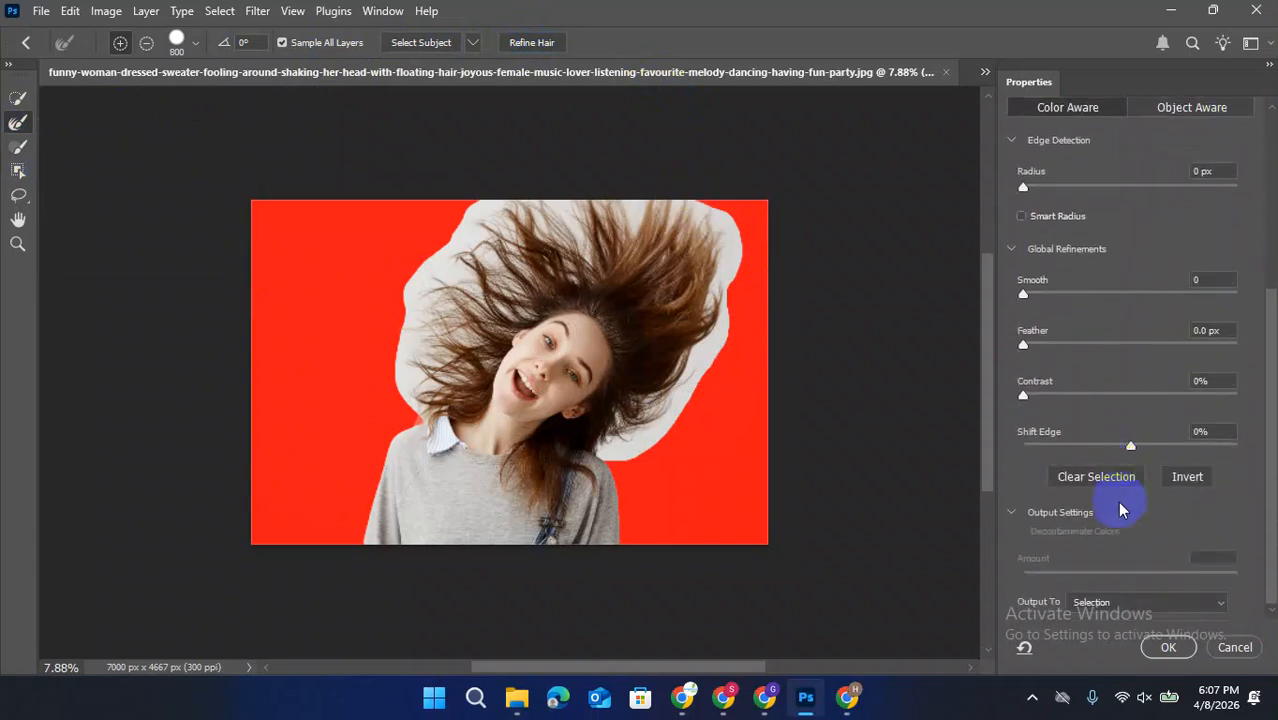
scroll(1118, 528, up, 3)
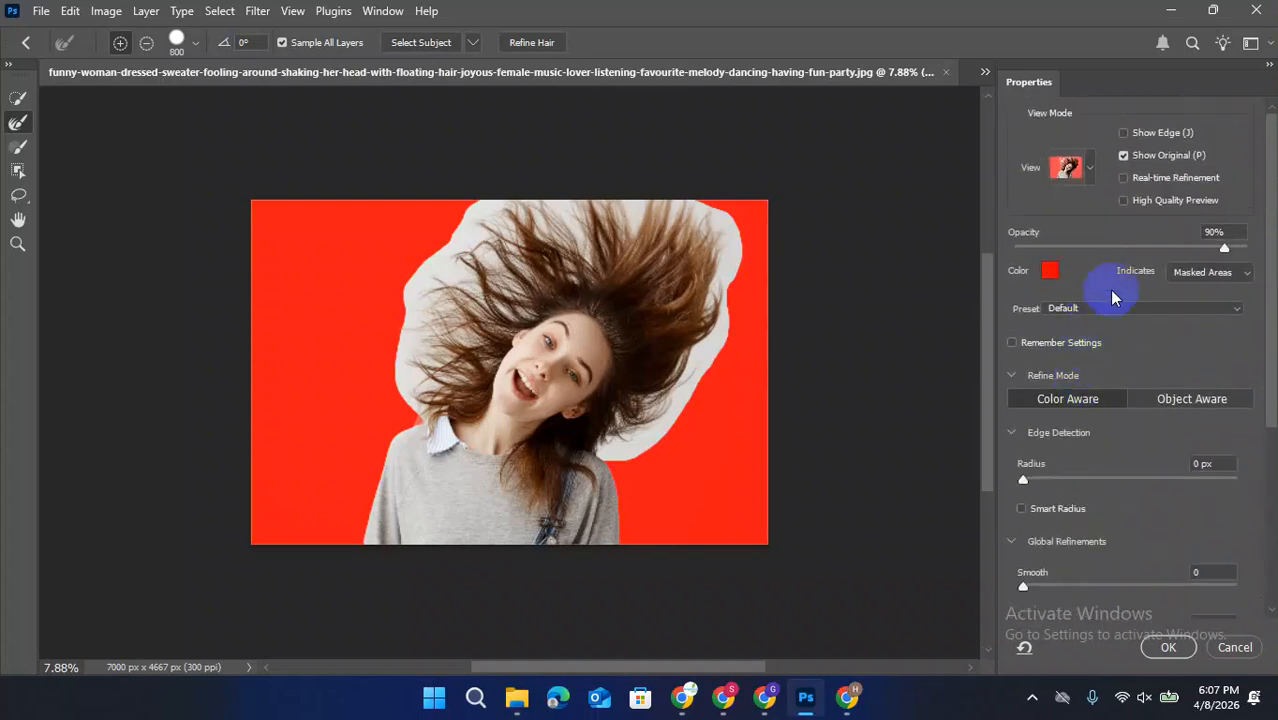
click(1240, 280)
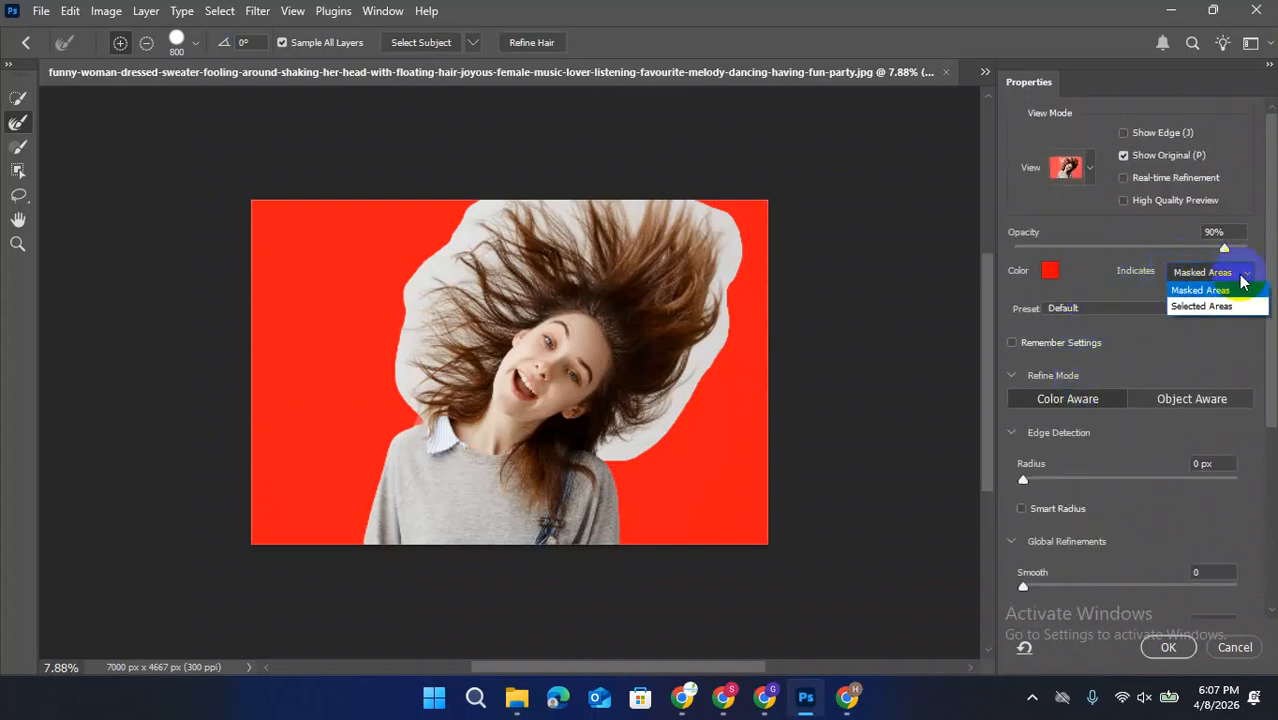
click(1228, 306)
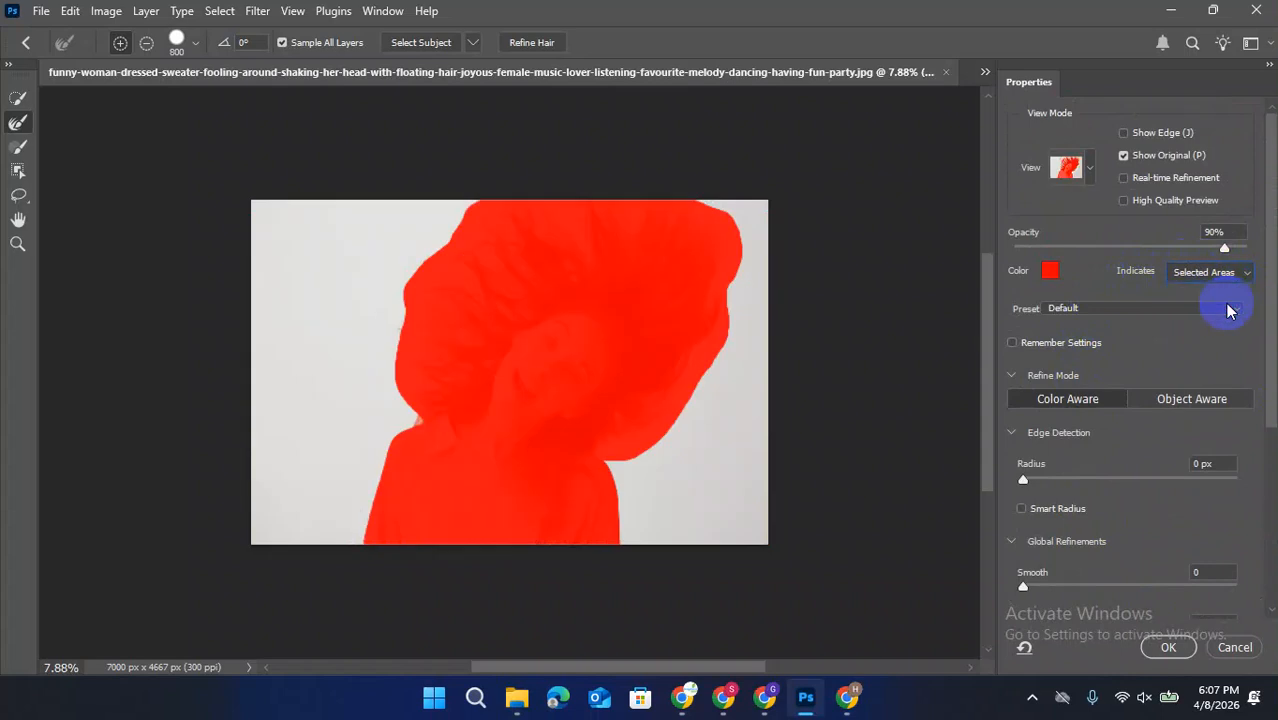
click(1222, 276)
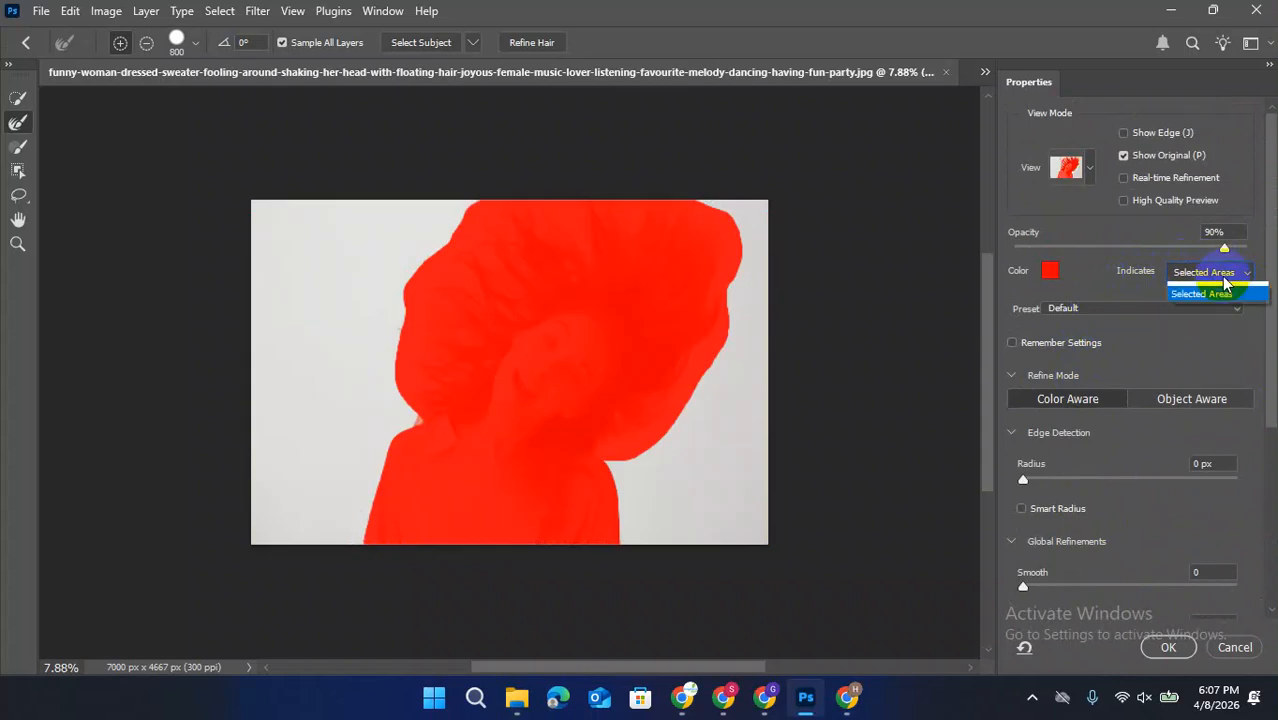
click(1200, 291)
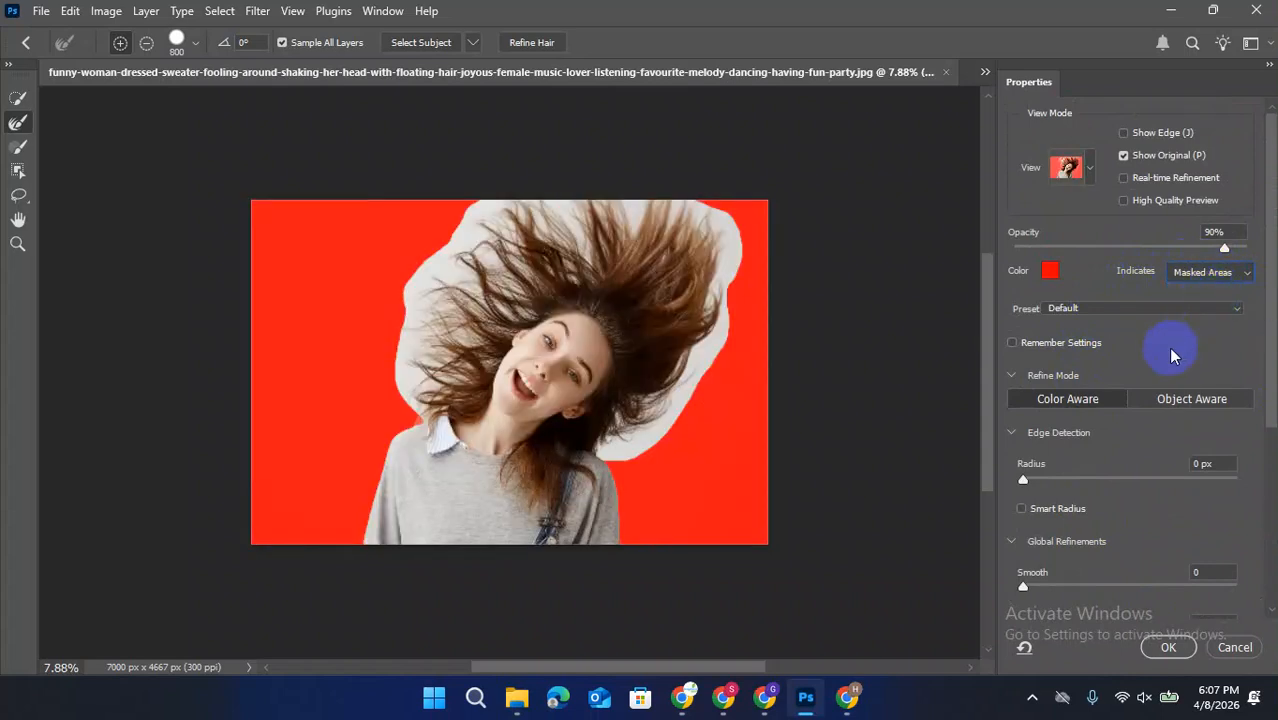
Switch the refine mode to Object Aware and accept the change of edge
scroll(1145, 353, down, 3)
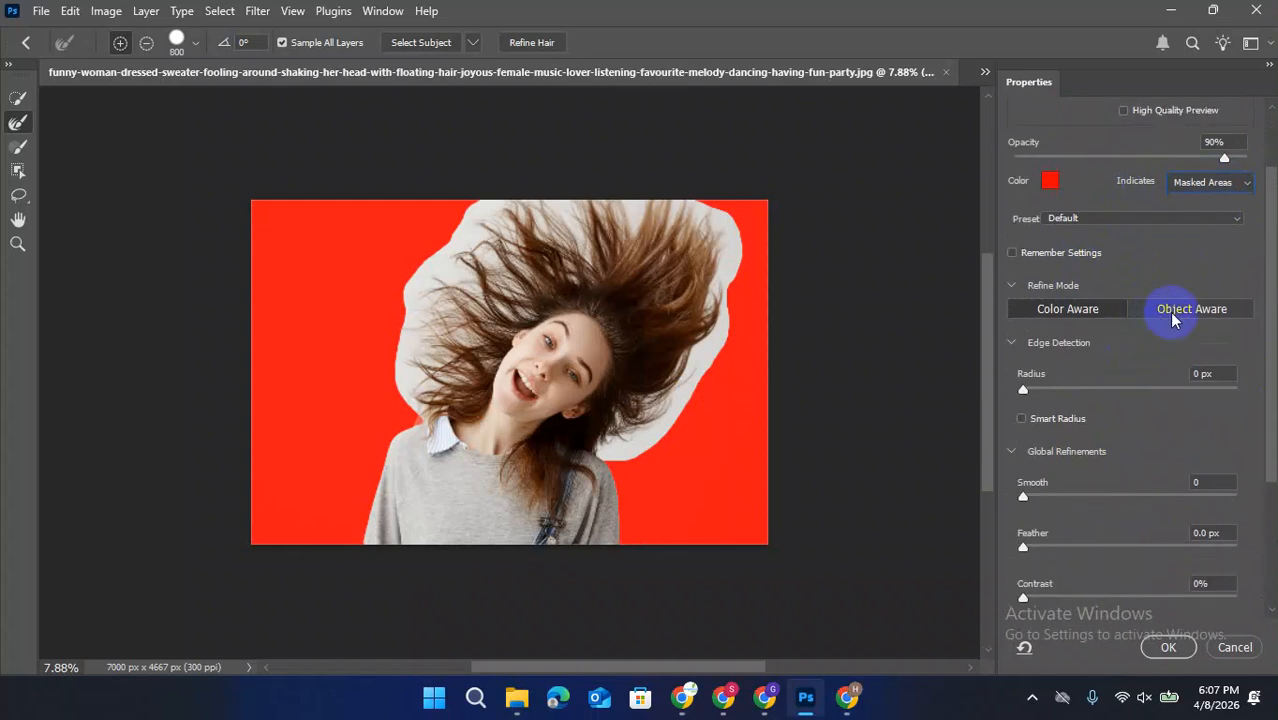
click(1172, 312)
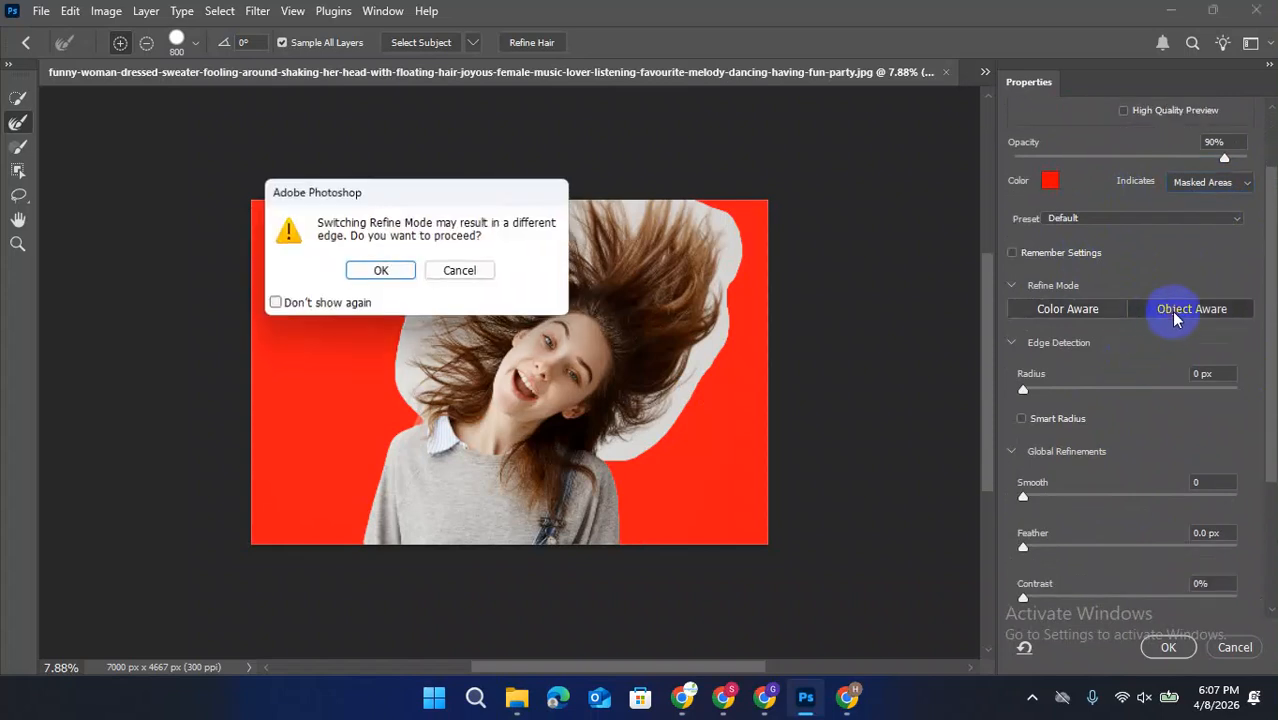
click(381, 273)
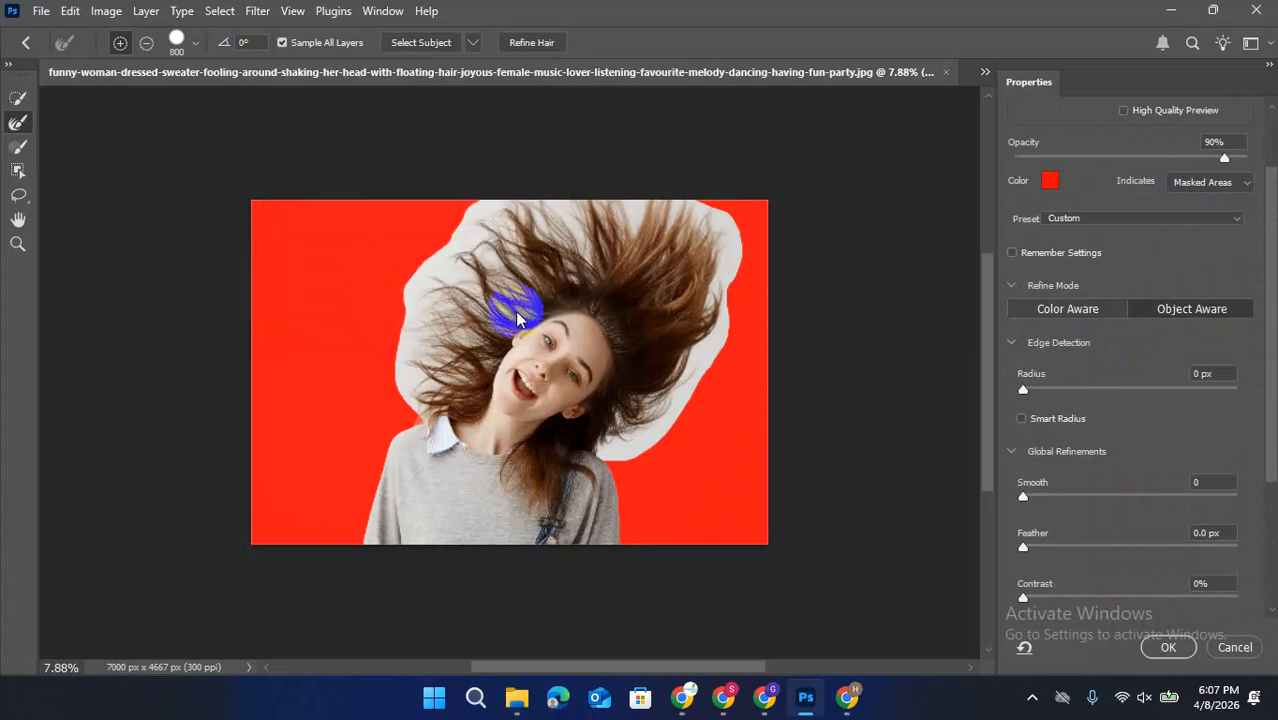
Try to refine the hair edge on the image's left side with the 800 px Refine Edge Brush in add mode
click(22, 119)
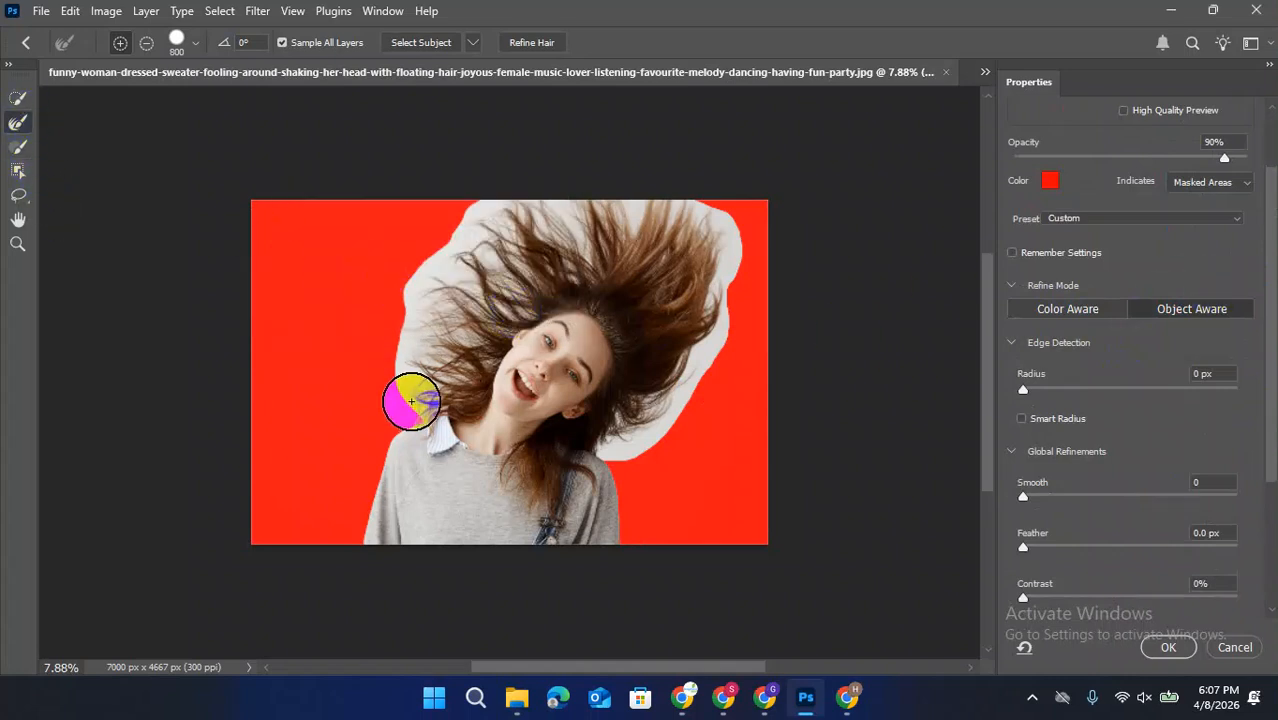
mouse_move(396, 365)
mouse_down()
mouse_move(396, 326)
mouse_move(435, 251)
mouse_up()
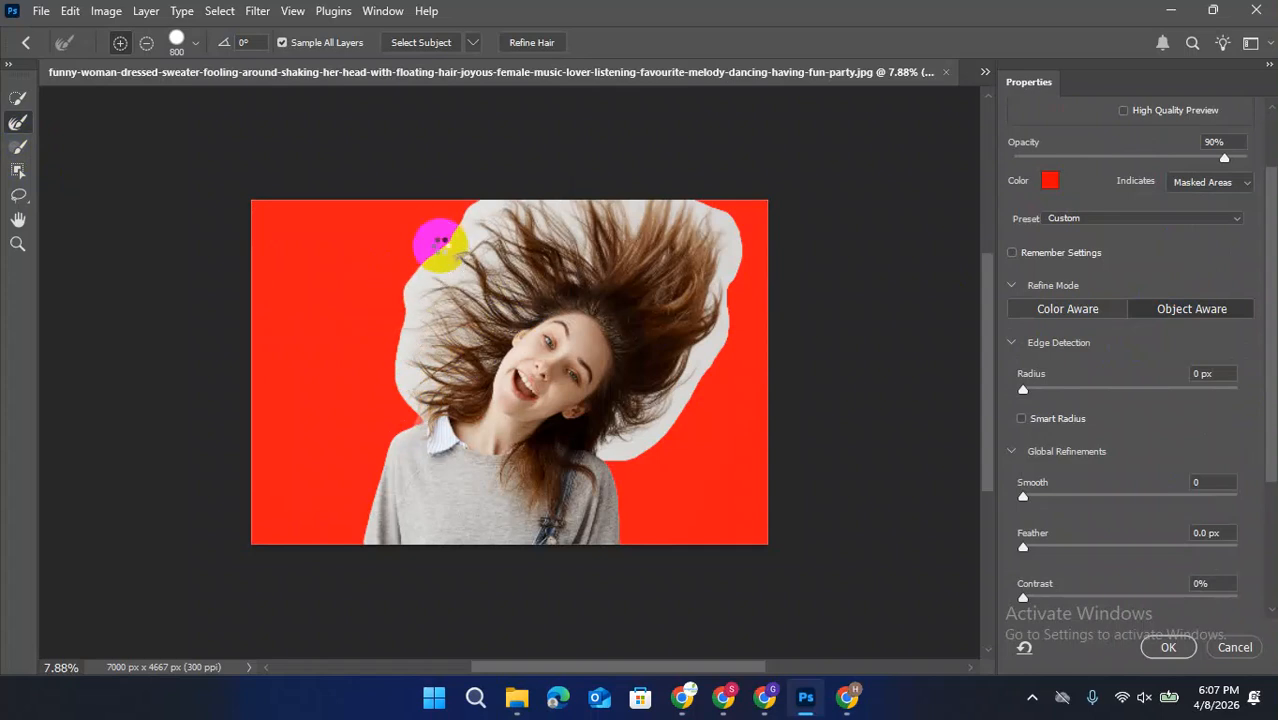
drag(439, 260, 402, 349)
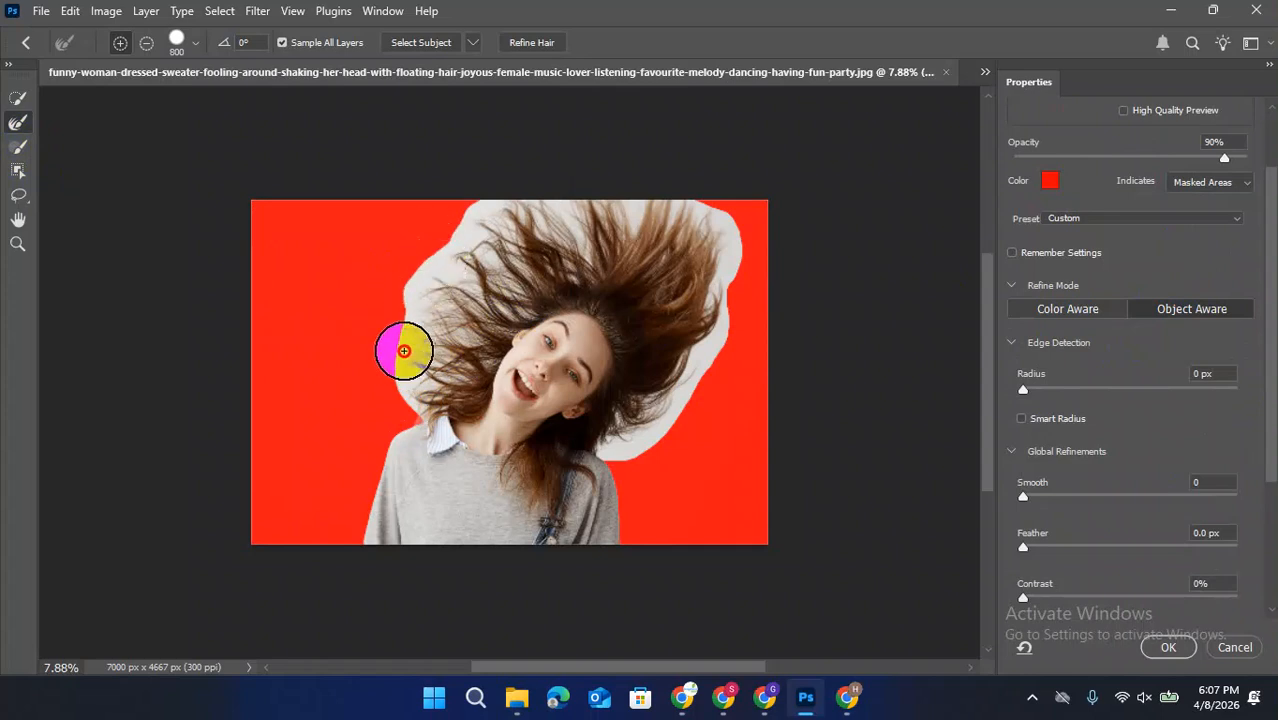
Apply Refine Hair to the selection and output the result as a New Layer with Layer Mask
click(471, 44)
click(553, 43)
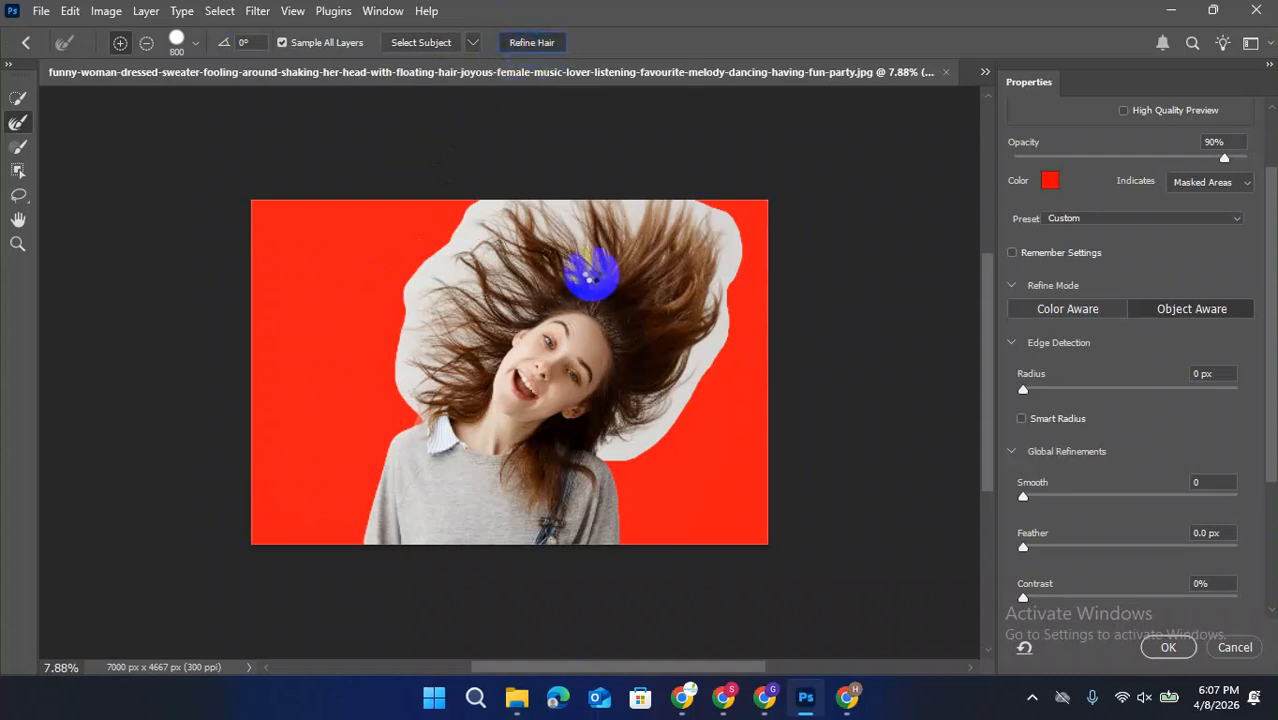
scroll(1150, 545, down, 5)
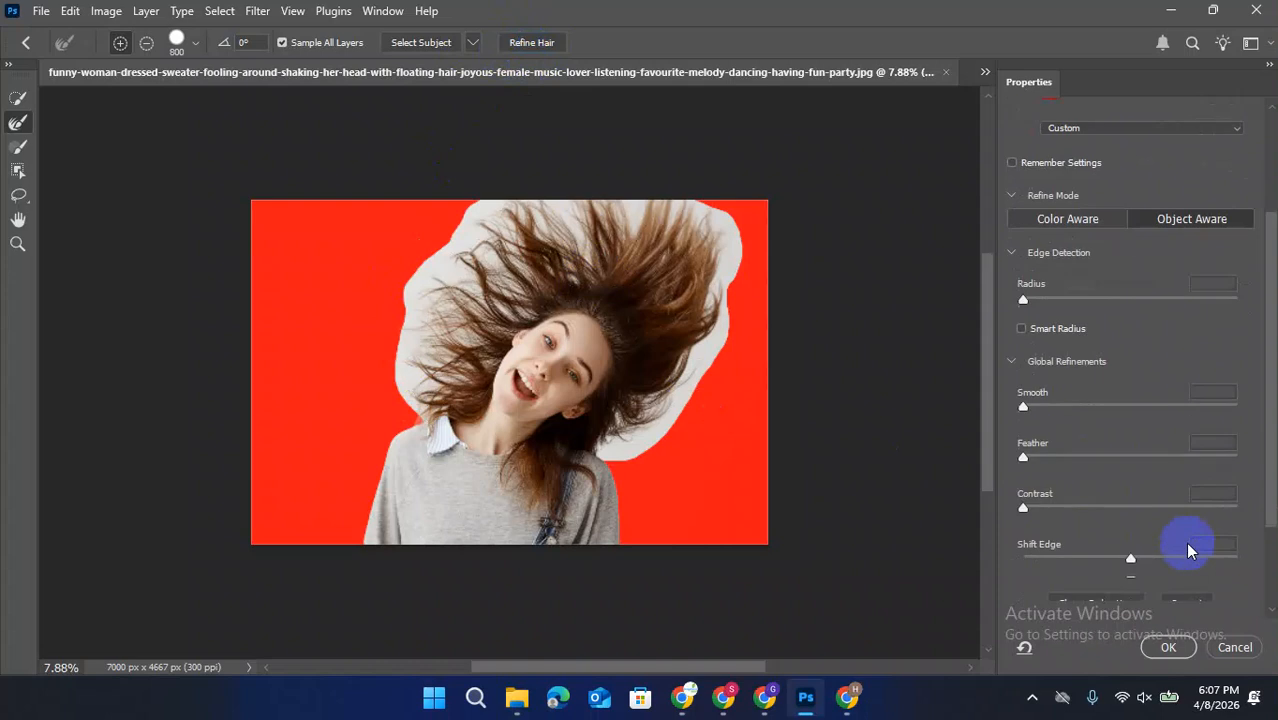
click(1202, 600)
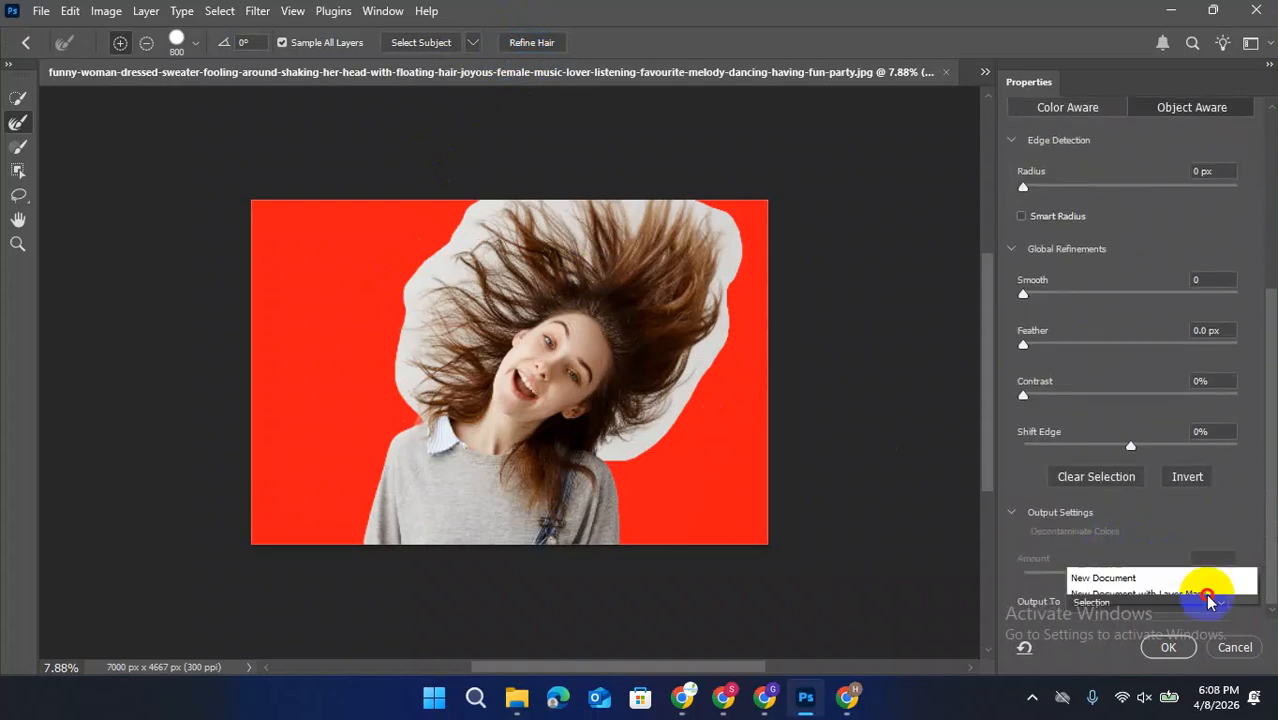
click(1115, 624)
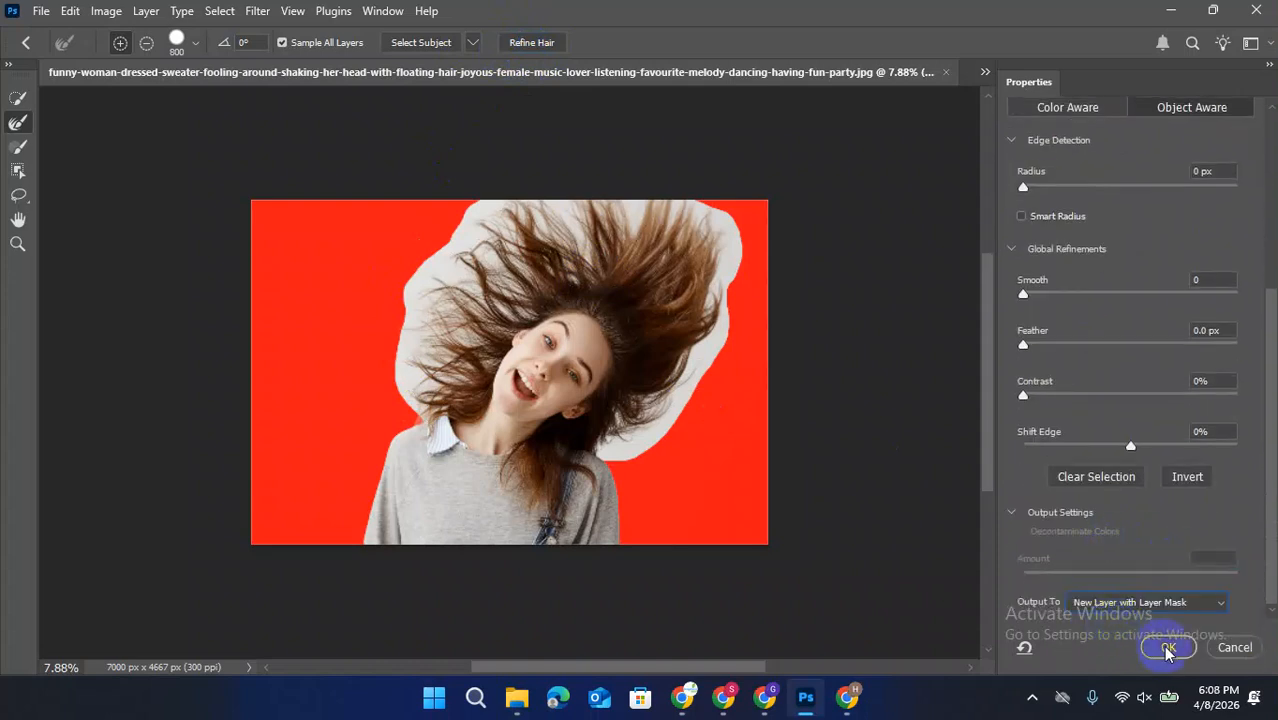
click(1164, 645)
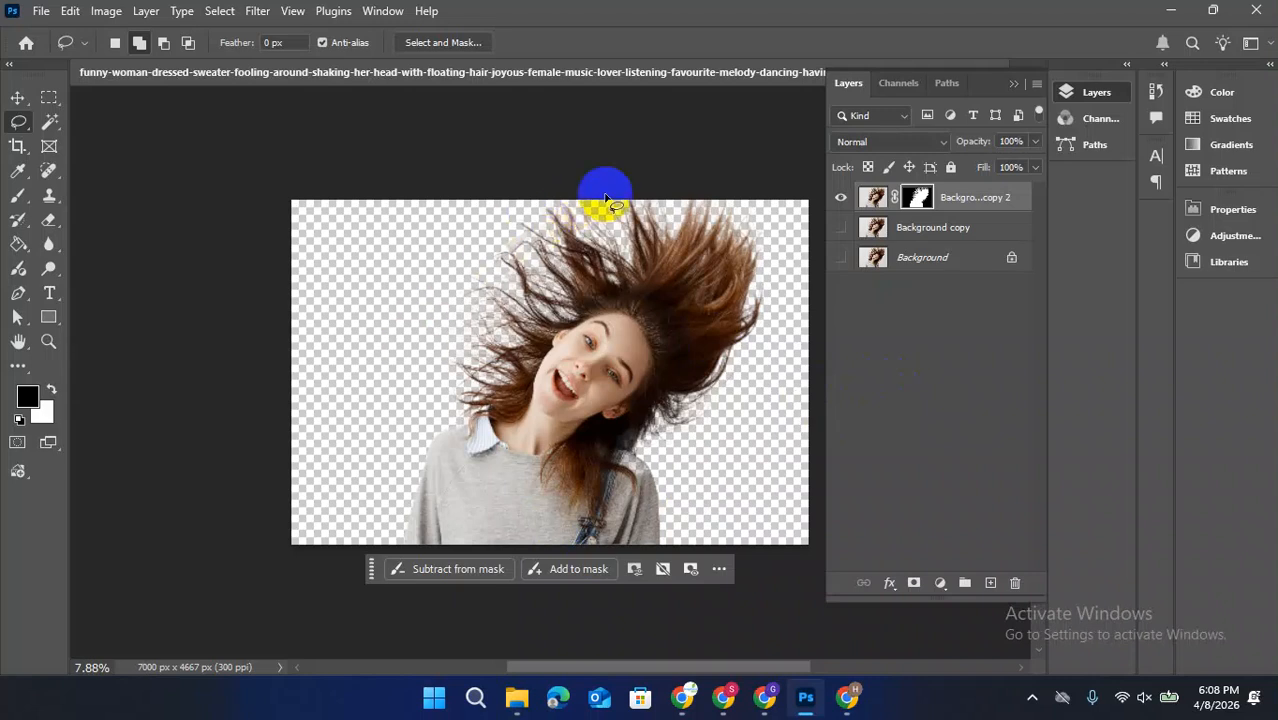
Add a blue Solid Color fill layer (#000de8) directly above the Background copy layer
click(946, 240)
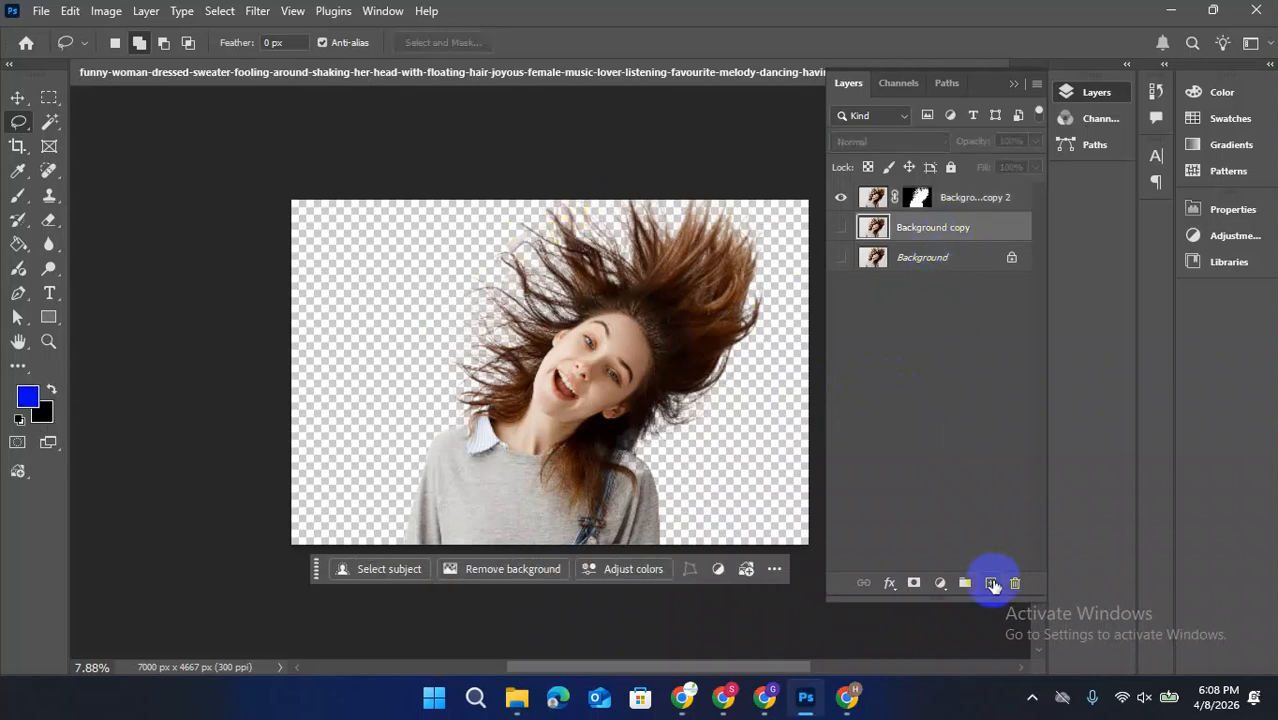
click(940, 583)
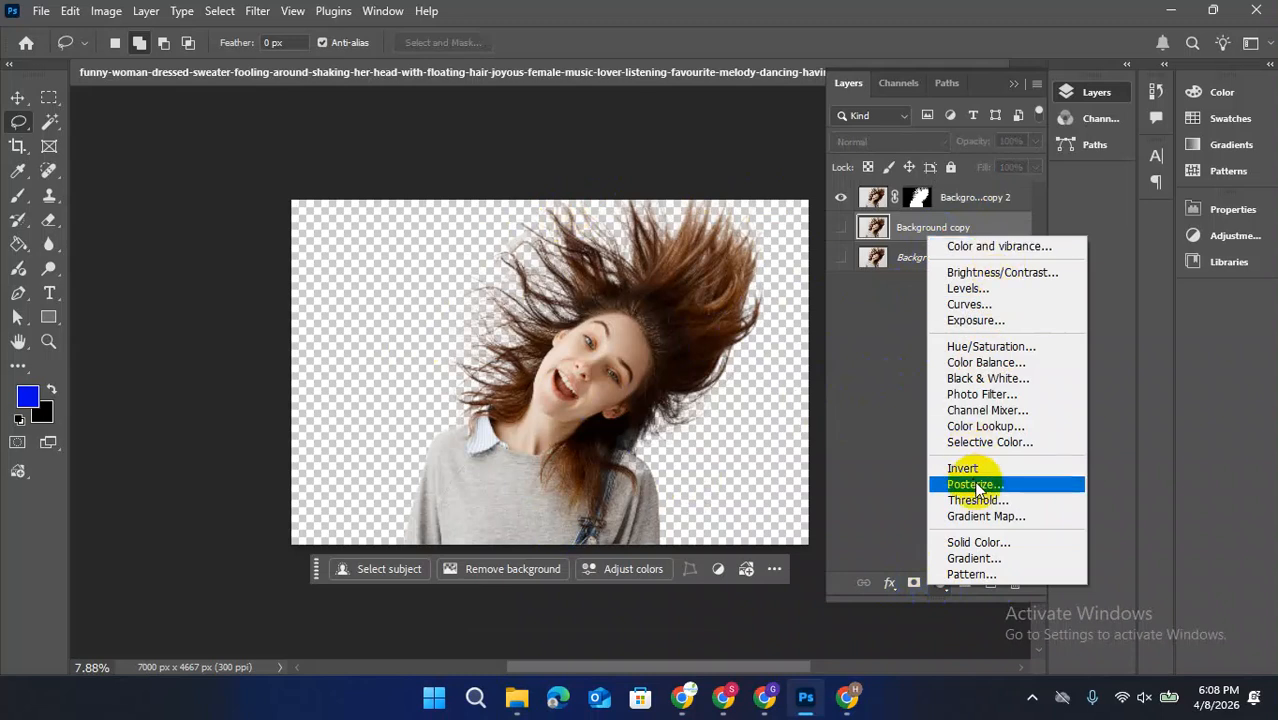
click(970, 542)
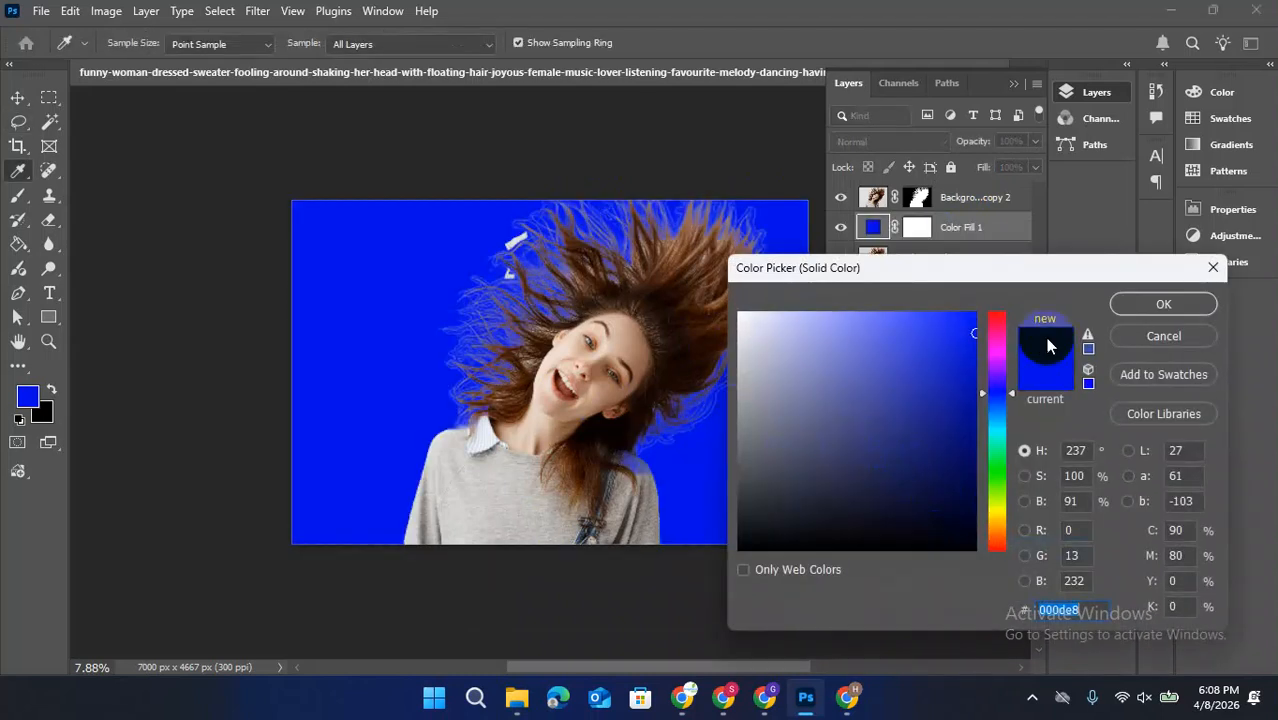
click(1125, 304)
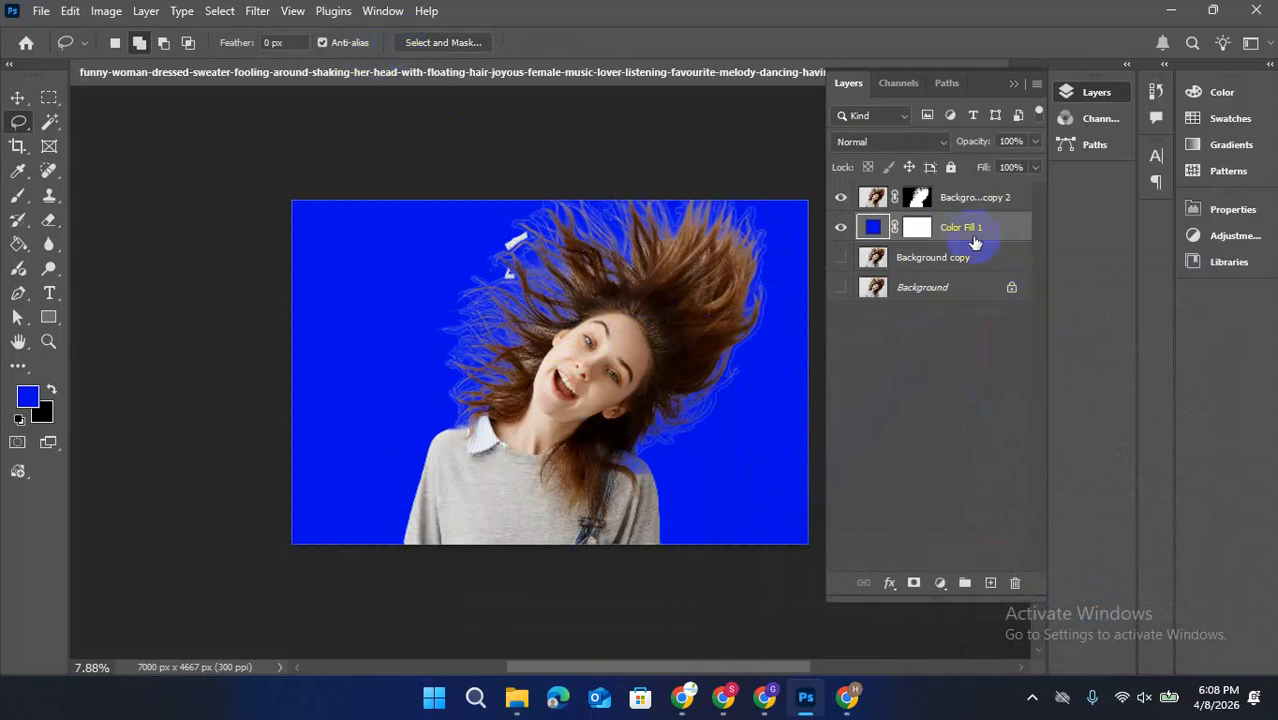
Reopen the cutout layer's mask in Select and Mask and brush the flying hair edges with the 800 px Refine Edge Brush
click(915, 199)
right_click(915, 199)
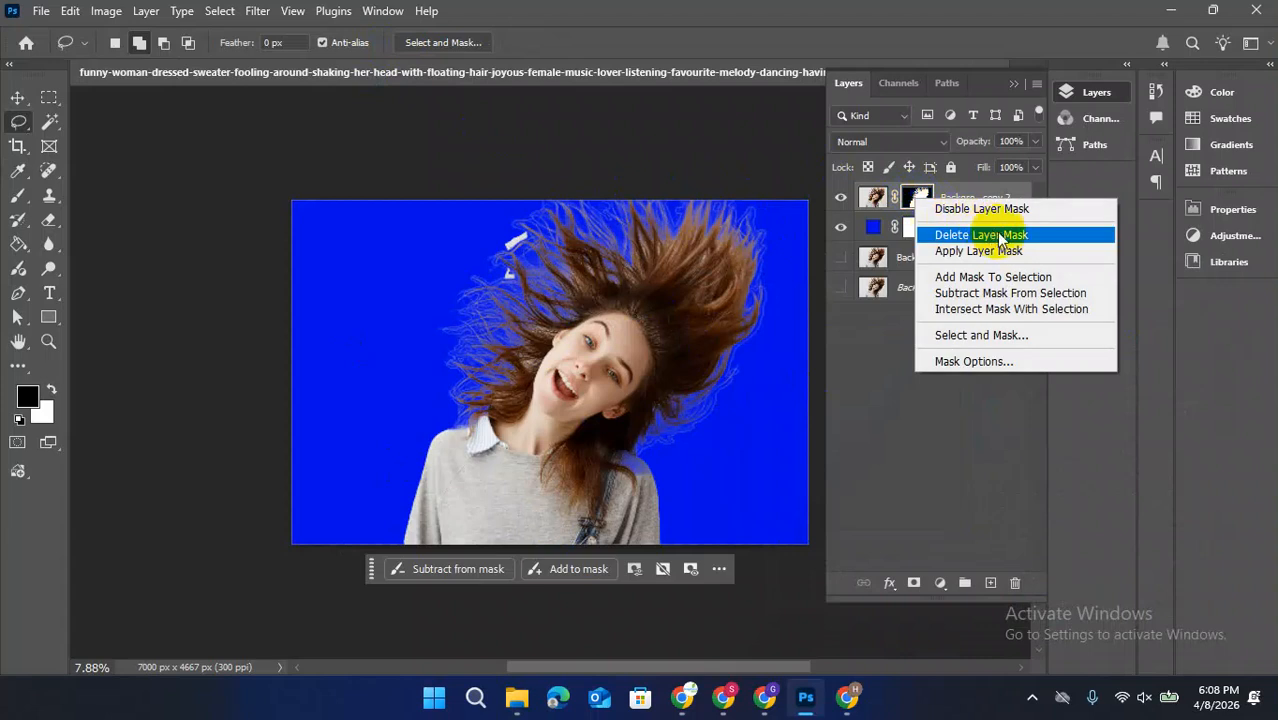
click(980, 335)
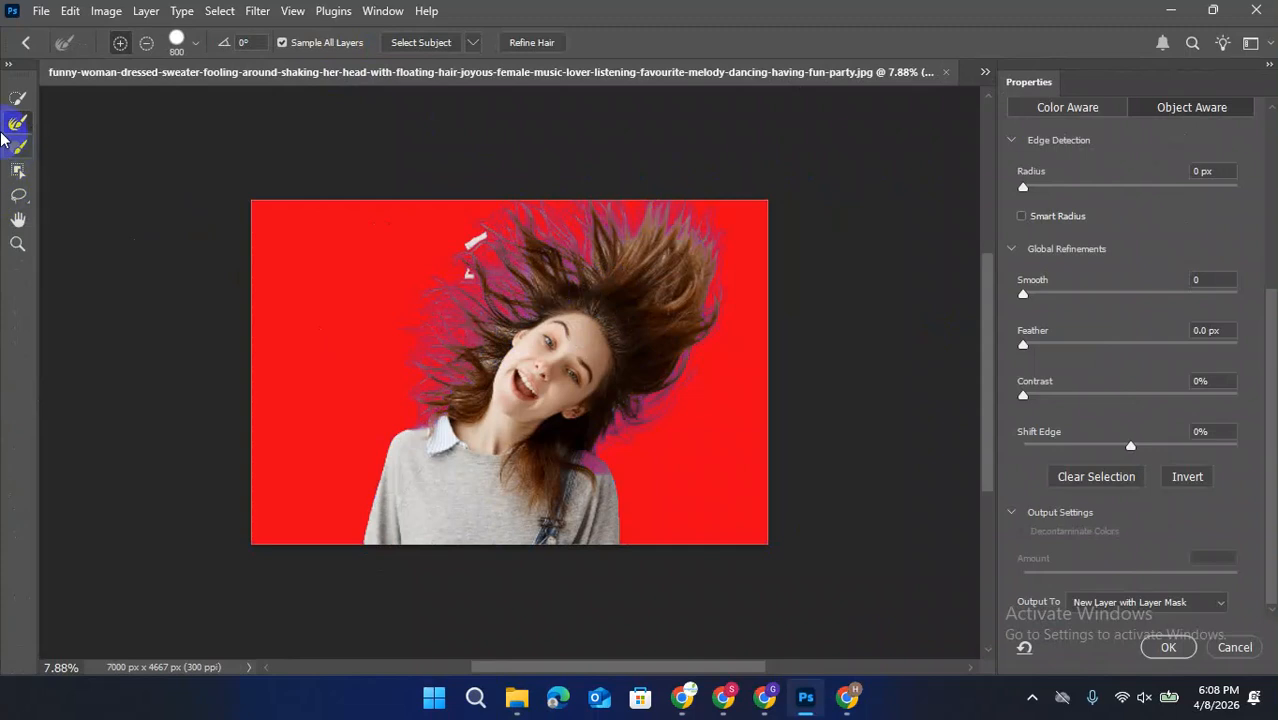
click(18, 123)
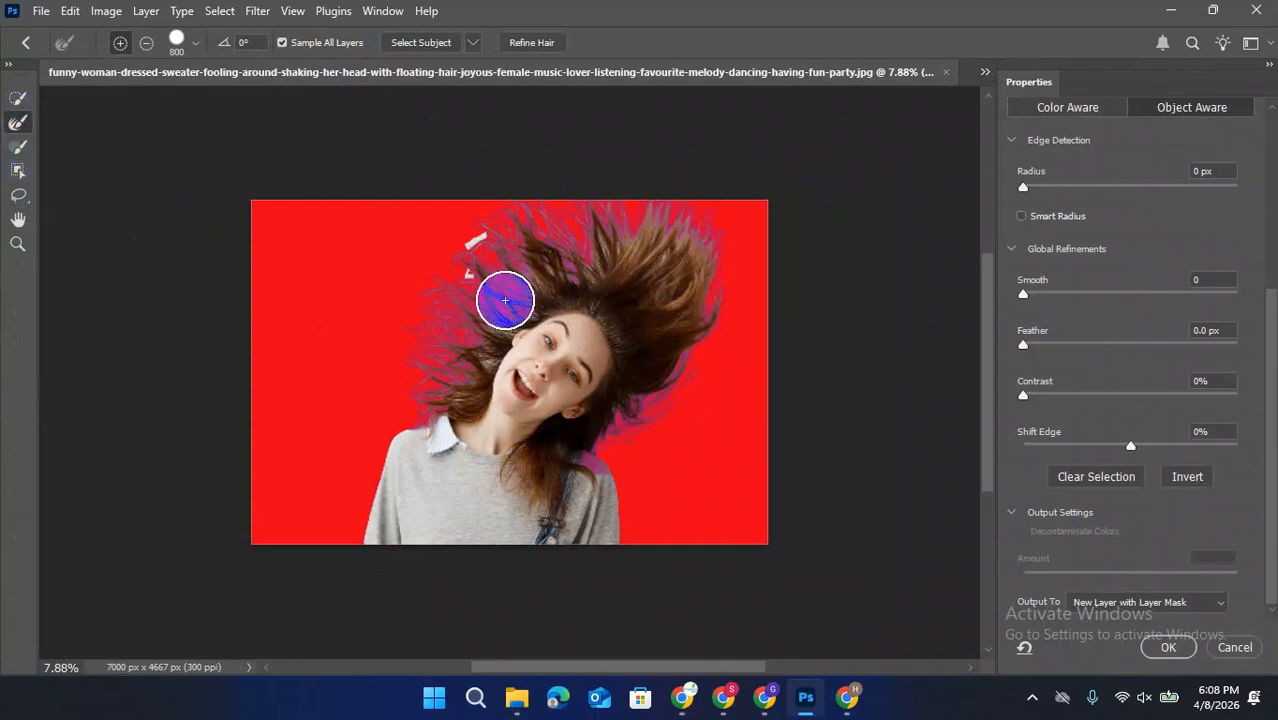
mouse_move(420, 425)
mouse_down()
mouse_move(418, 358)
mouse_move(440, 324)
mouse_move(490, 297)
mouse_move(452, 376)
mouse_move(483, 276)
mouse_move(592, 224)
mouse_move(725, 221)
mouse_move(549, 242)
mouse_move(684, 237)
mouse_move(707, 263)
mouse_move(671, 368)
mouse_move(609, 432)
mouse_move(725, 451)
mouse_up()
drag(484, 232, 399, 266)
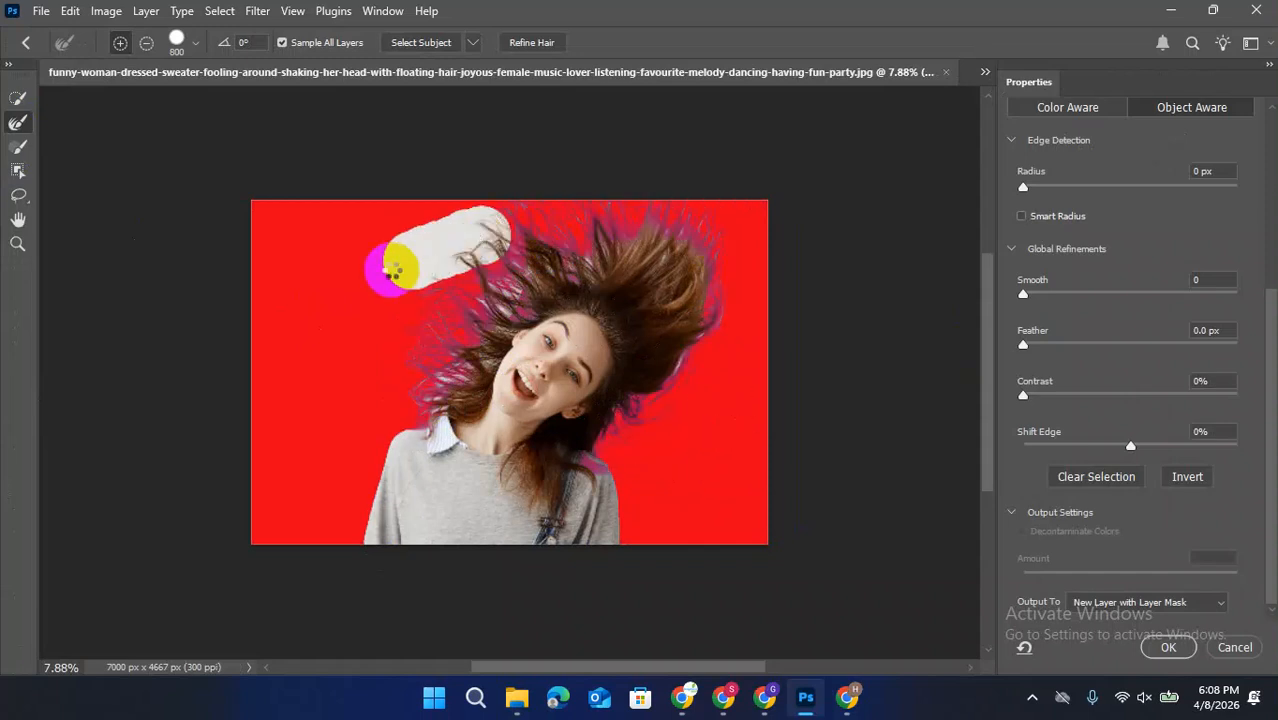
mouse_move(514, 307)
mouse_down()
mouse_move(459, 345)
mouse_move(554, 234)
mouse_move(591, 229)
mouse_up()
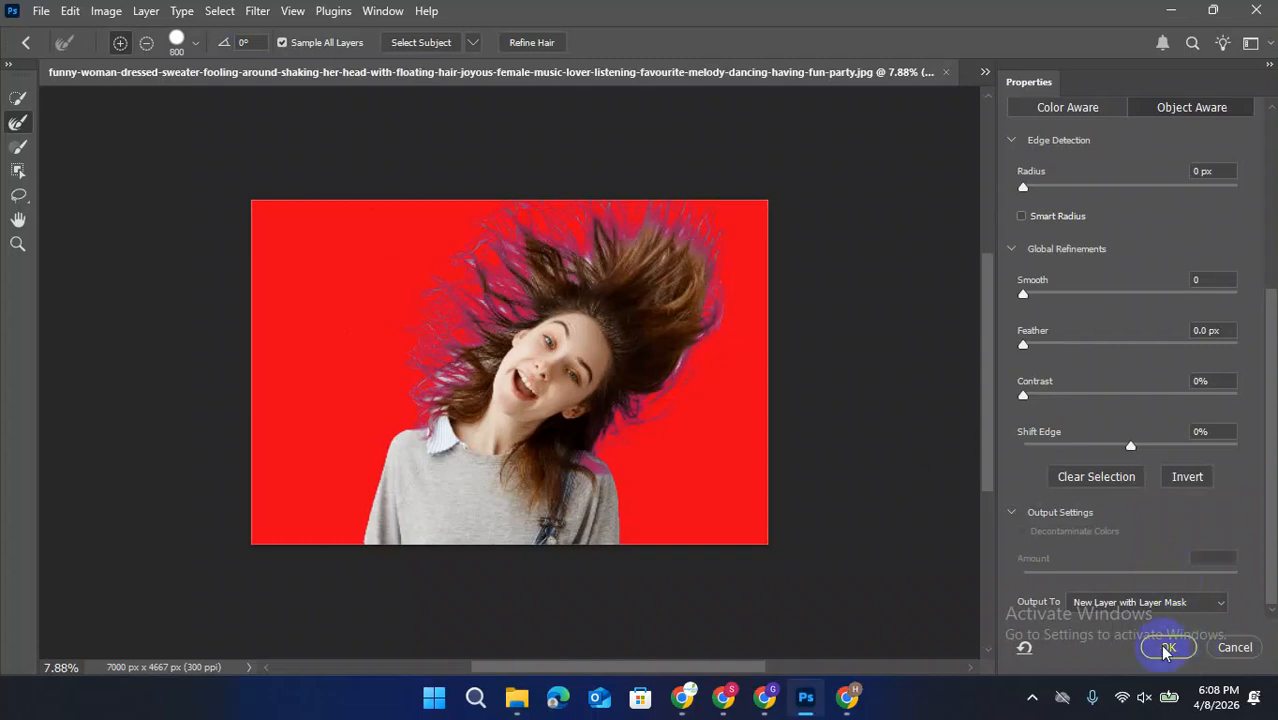
Output the refined mask as a New Layer with Layer Mask and select the new layer's mask
scroll(1098, 257, up, 2)
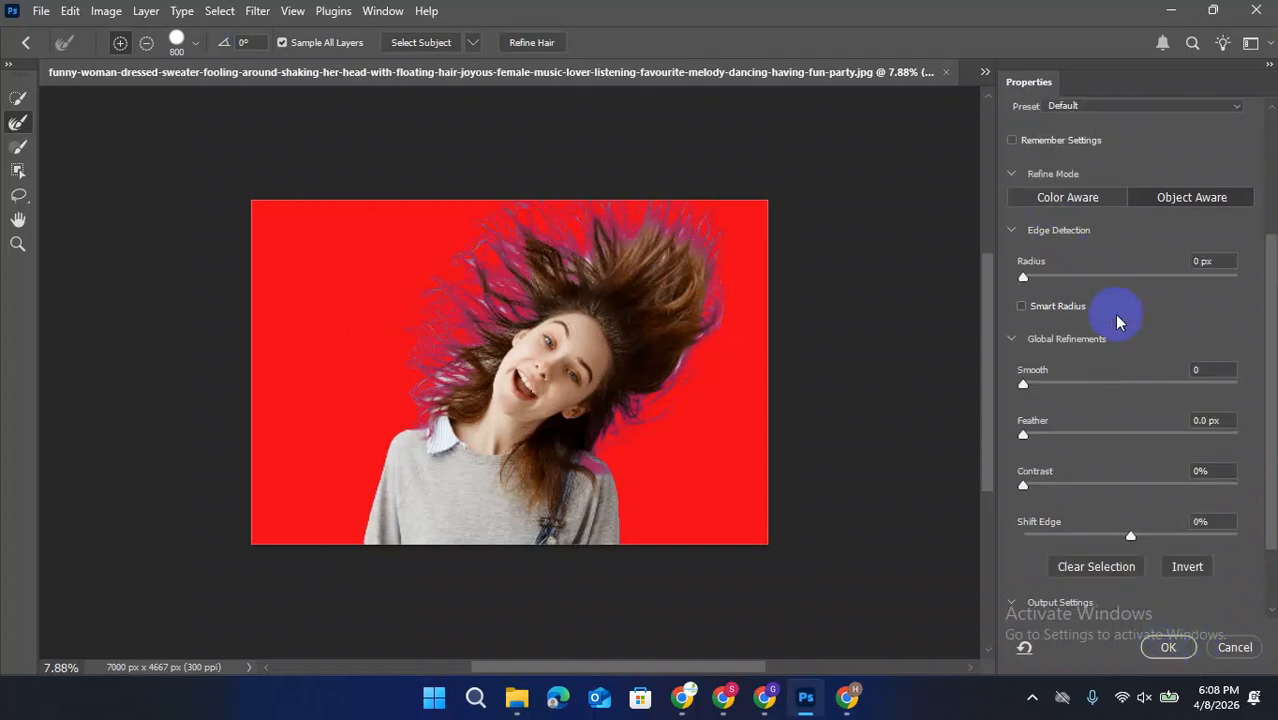
scroll(1124, 320, down, 2)
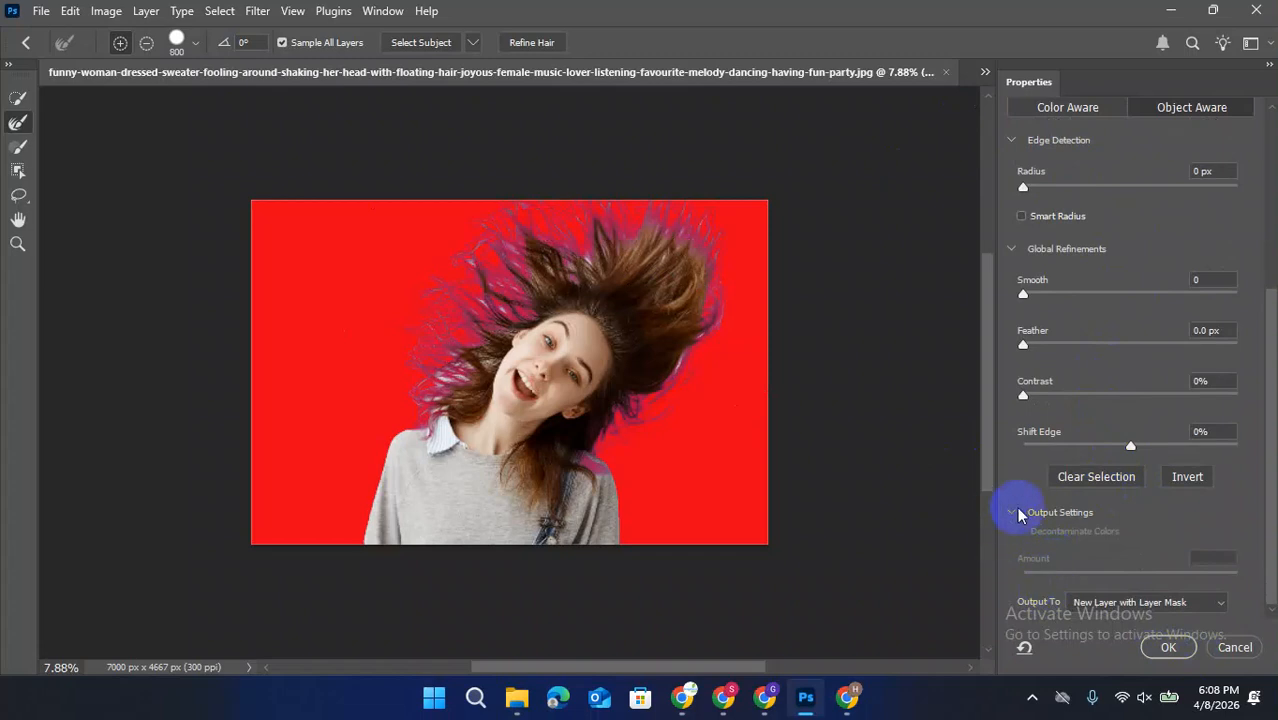
click(1174, 603)
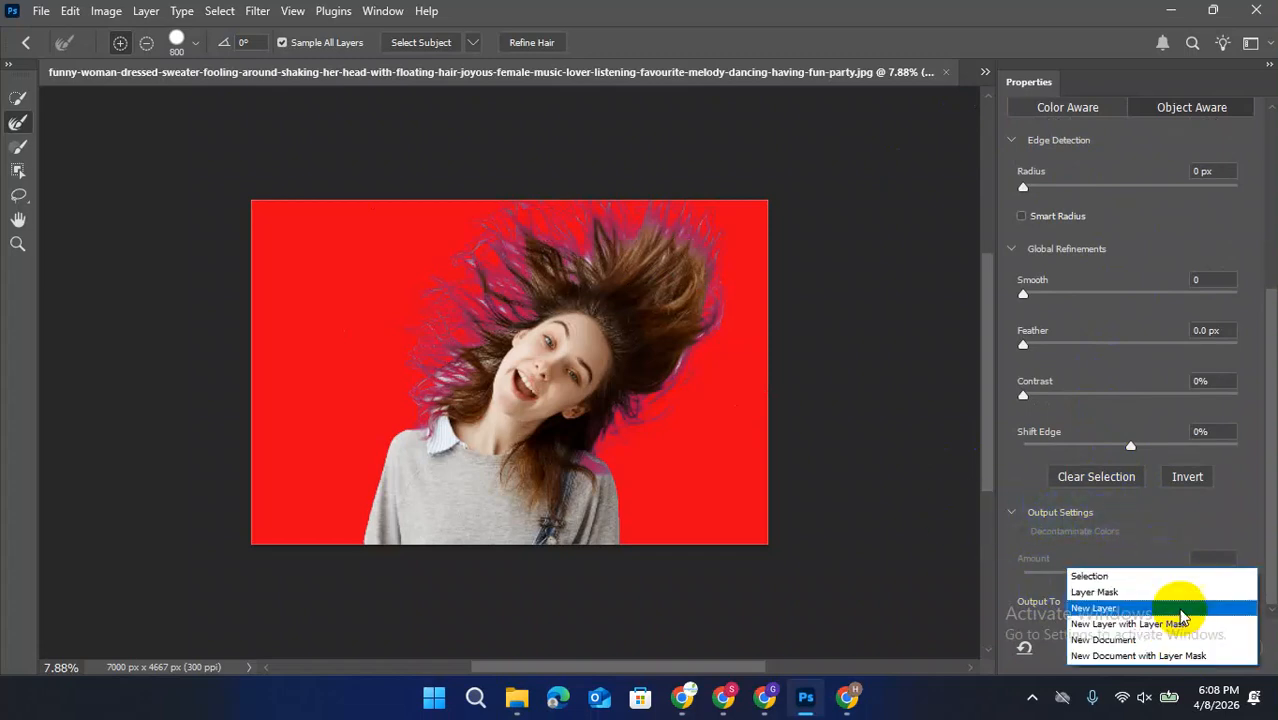
click(1105, 625)
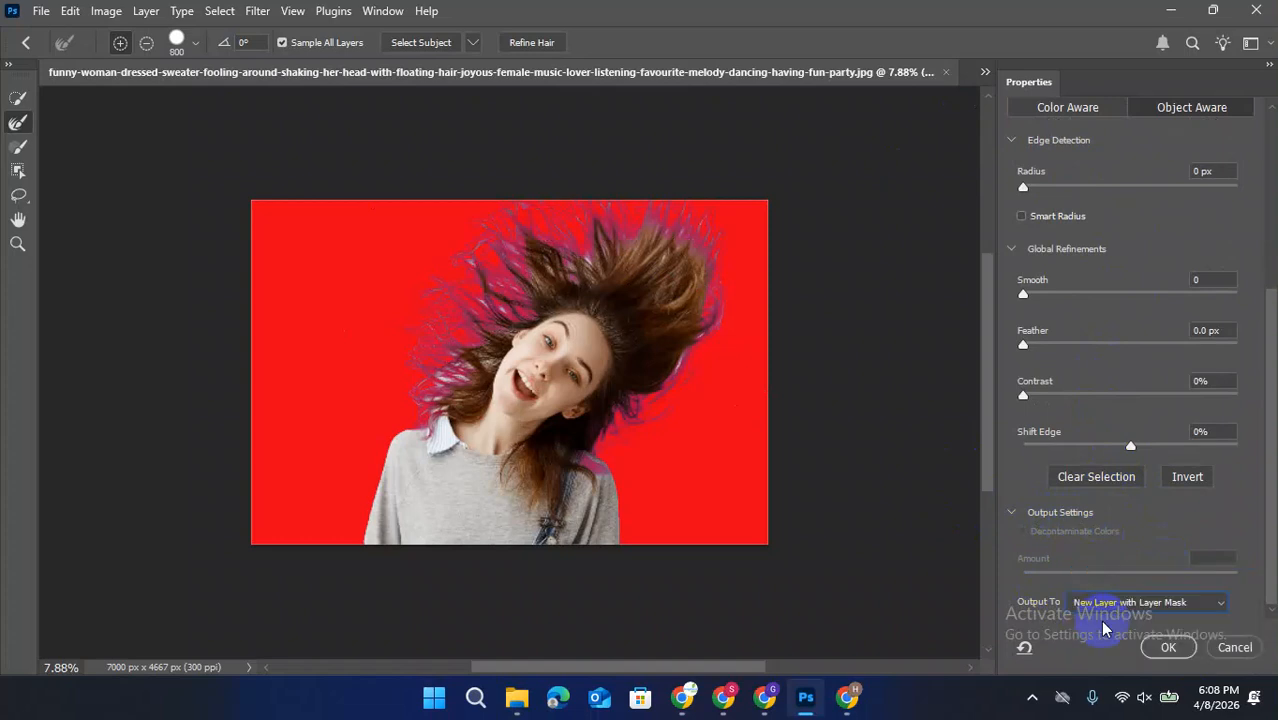
click(1168, 648)
click(918, 197)
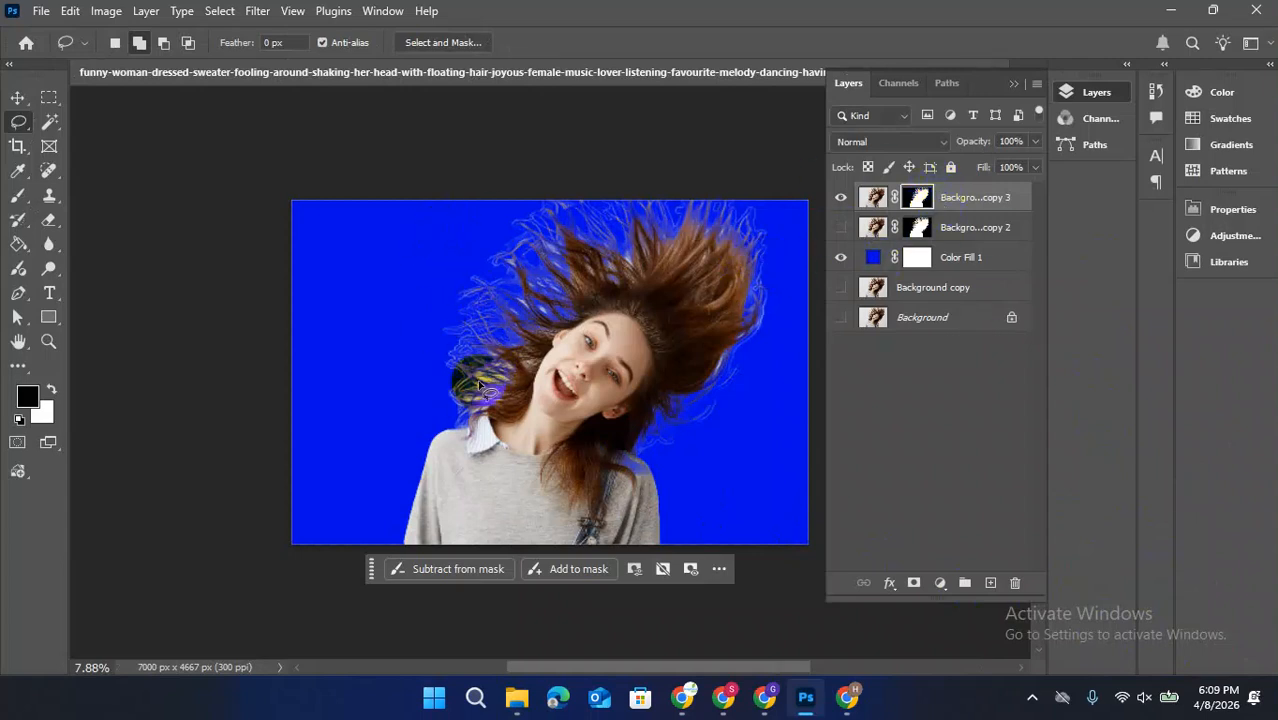
Switch to the open portrait of the woman in the pink shirt and sunglasses
click(1016, 86)
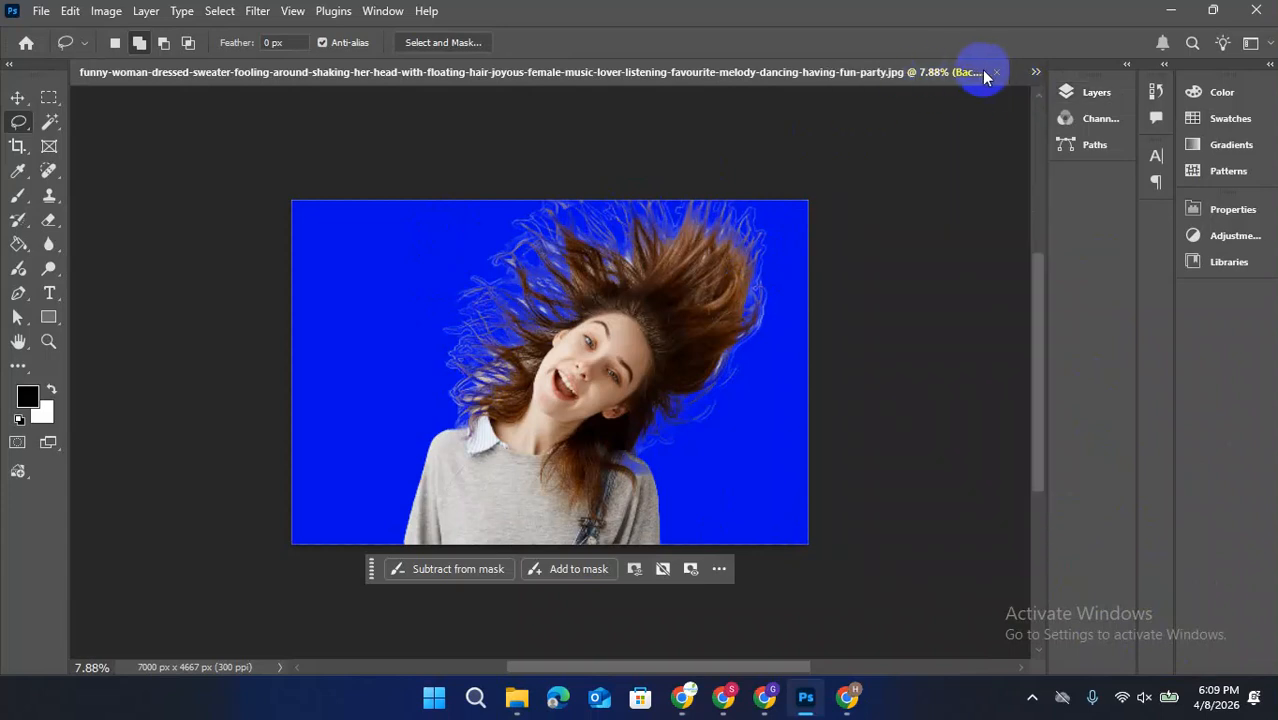
click(1035, 72)
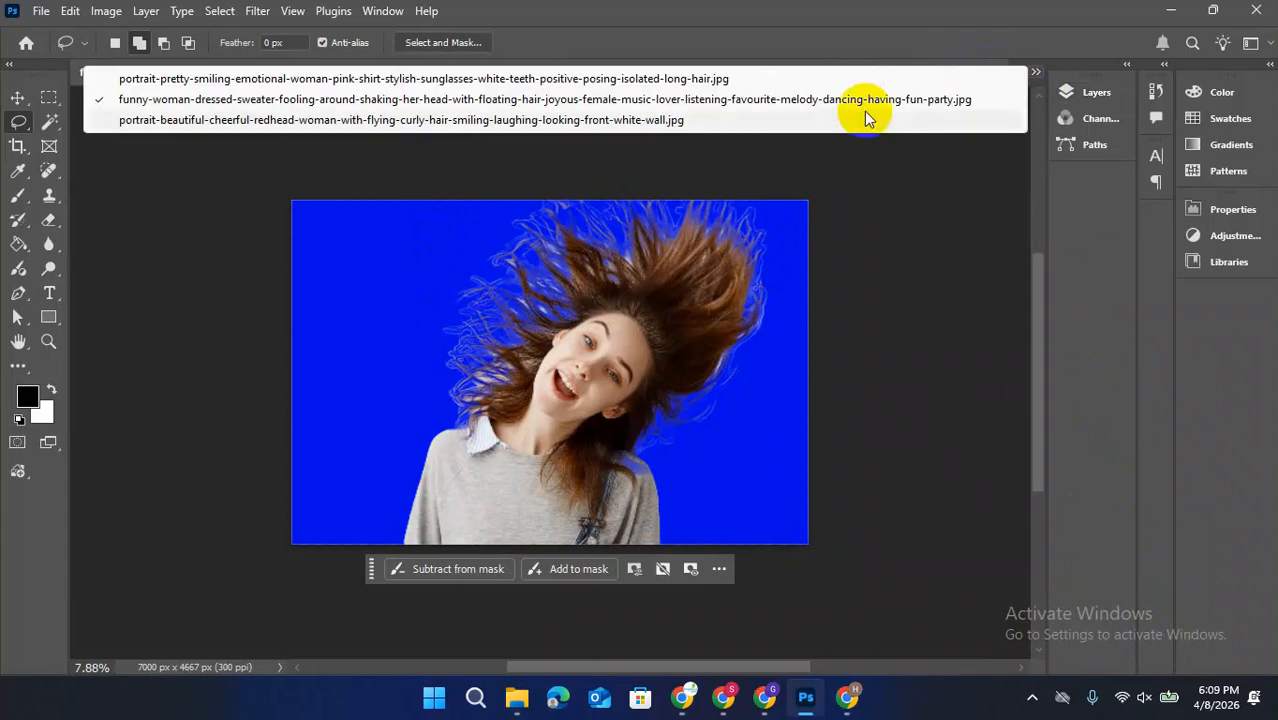
click(215, 78)
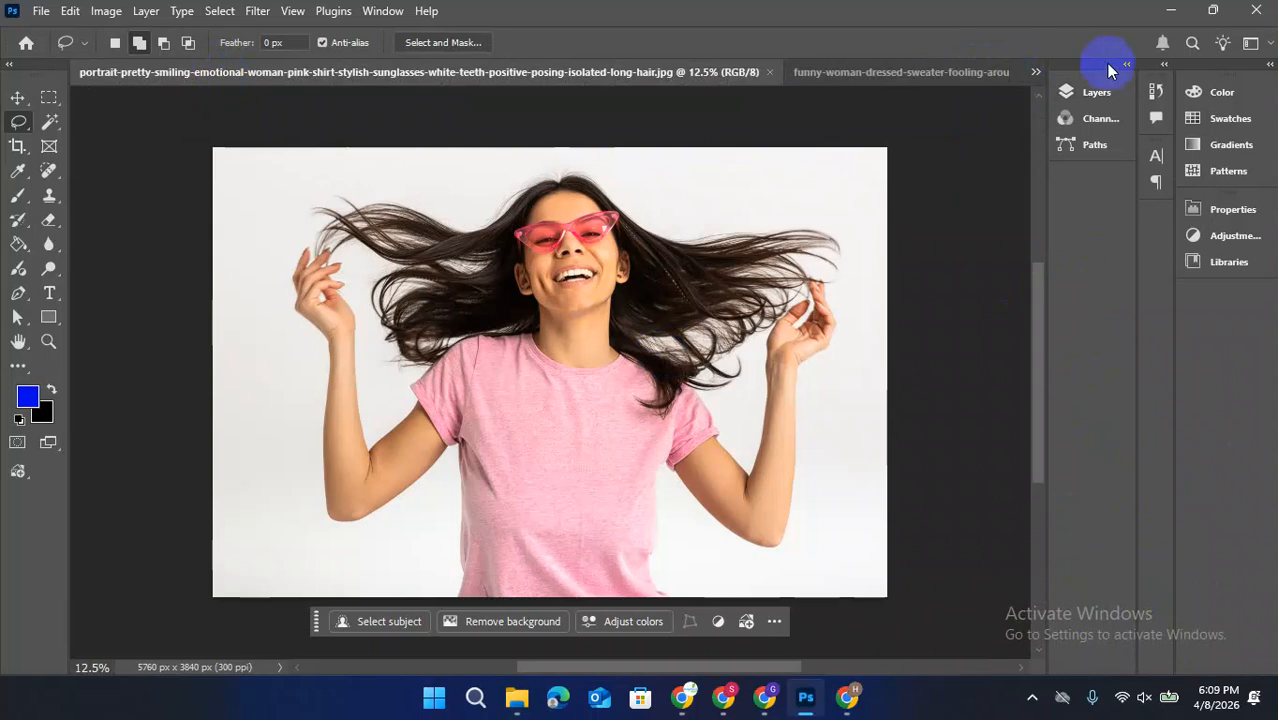
Duplicate the Background layer and hide the original
click(1078, 90)
drag(913, 203, 990, 582)
click(841, 226)
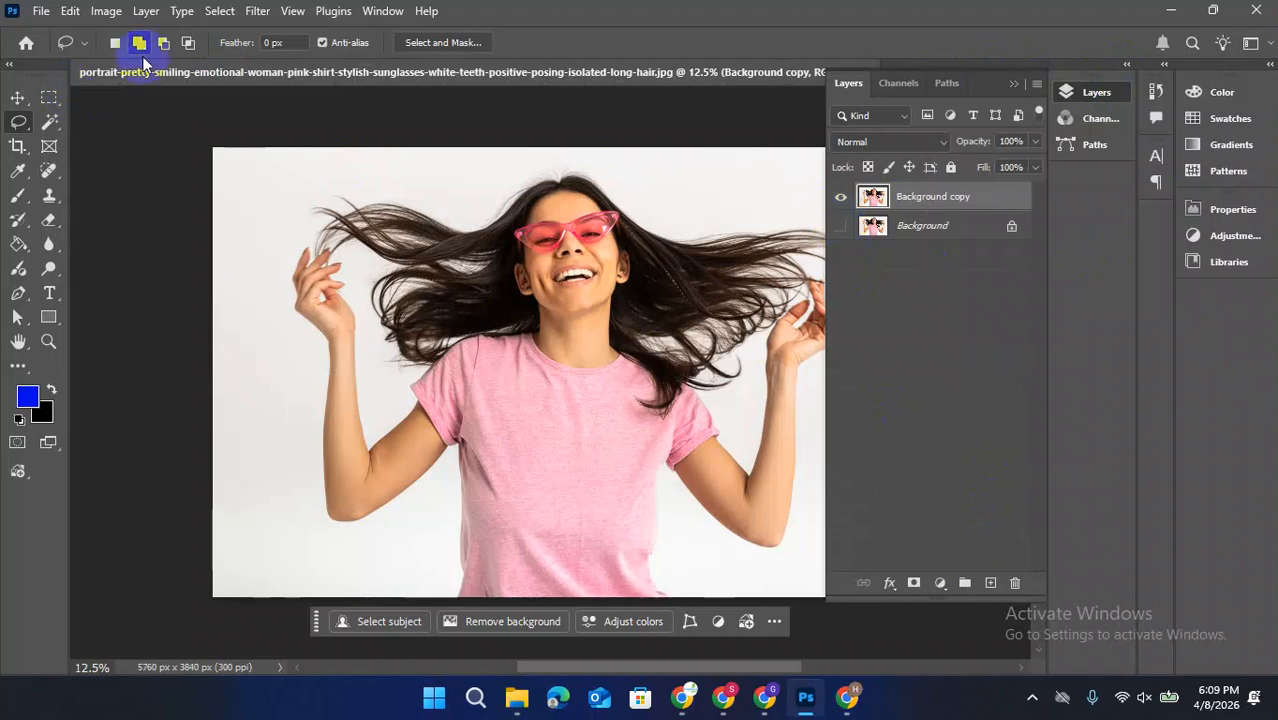
Draw a loose Lasso selection around the woman, her raised arms and flying hair, and bring it into Select and Mask
click(218, 11)
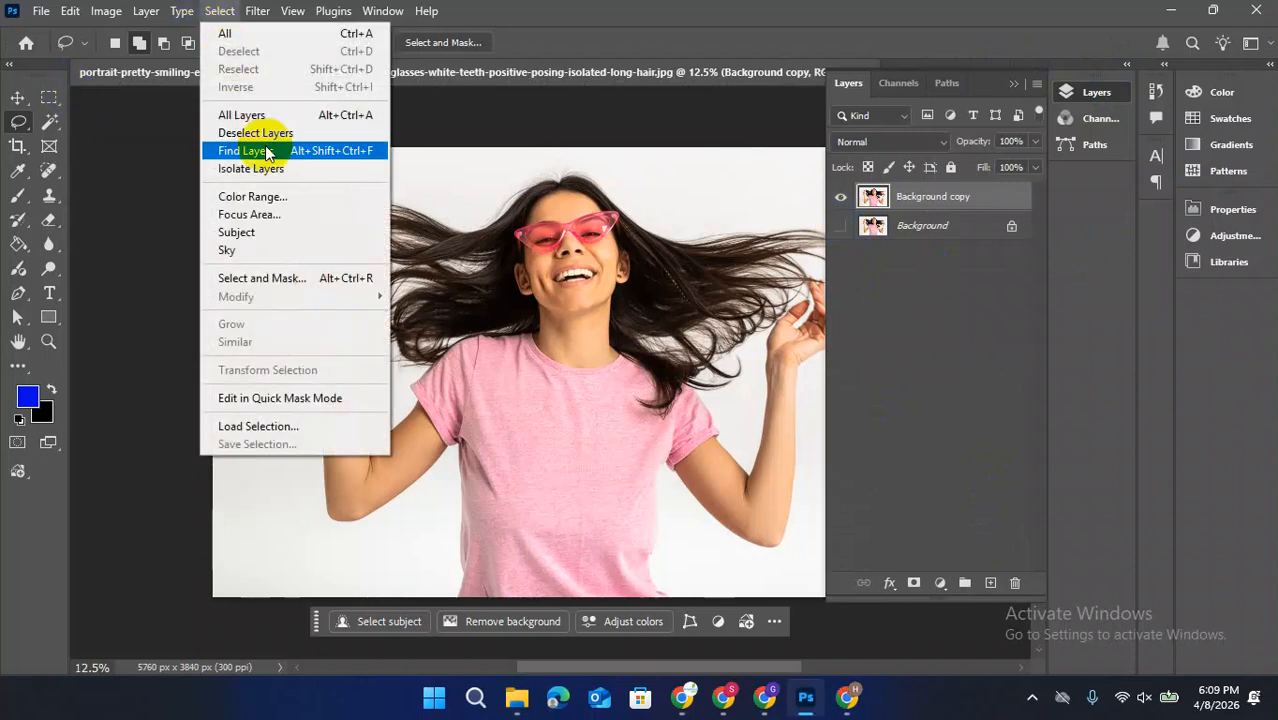
click(20, 125)
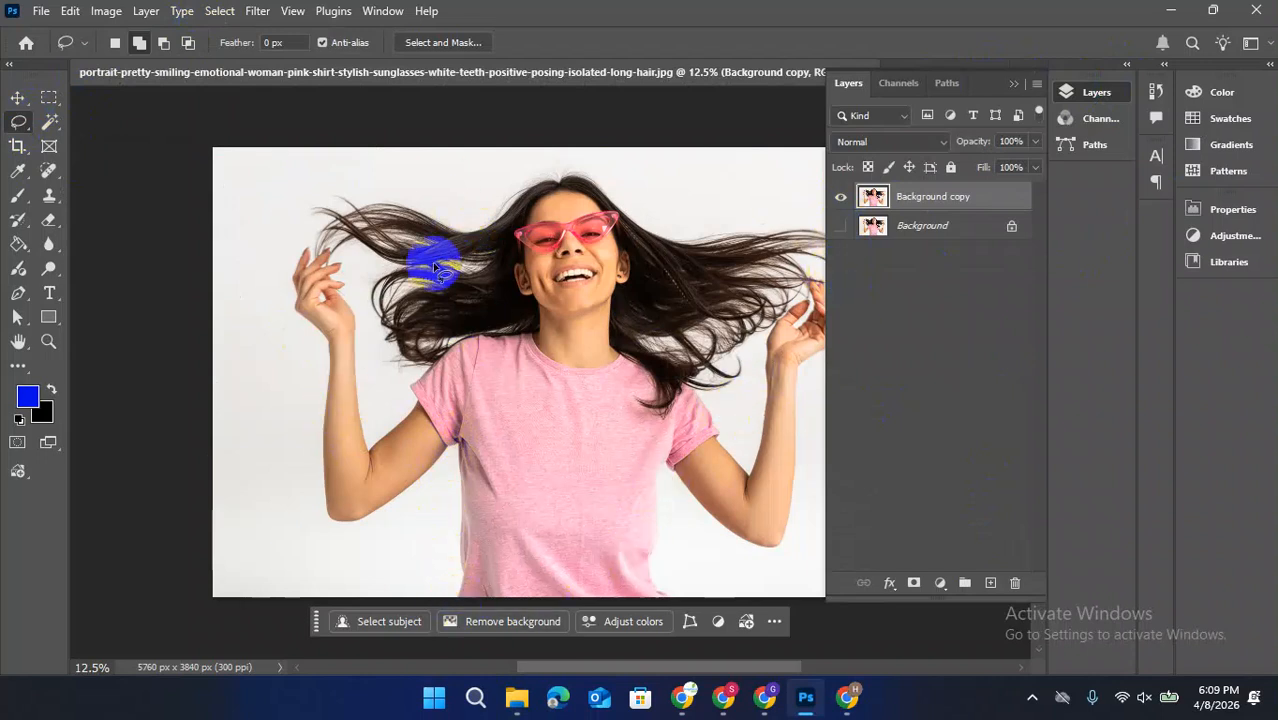
mouse_move(410, 400)
mouse_down()
mouse_move(337, 261)
mouse_move(290, 261)
mouse_move(287, 161)
mouse_move(392, 170)
mouse_move(457, 198)
mouse_move(542, 151)
mouse_move(672, 199)
mouse_move(760, 183)
mouse_move(846, 236)
mouse_move(894, 370)
mouse_move(907, 517)
mouse_move(825, 652)
mouse_move(482, 620)
mouse_move(384, 591)
mouse_move(411, 540)
mouse_move(257, 476)
mouse_move(293, 340)
mouse_move(265, 266)
mouse_move(297, 203)
mouse_move(390, 270)
mouse_move(447, 367)
mouse_move(407, 430)
mouse_move(315, 351)
mouse_move(296, 278)
mouse_move(350, 245)
mouse_up()
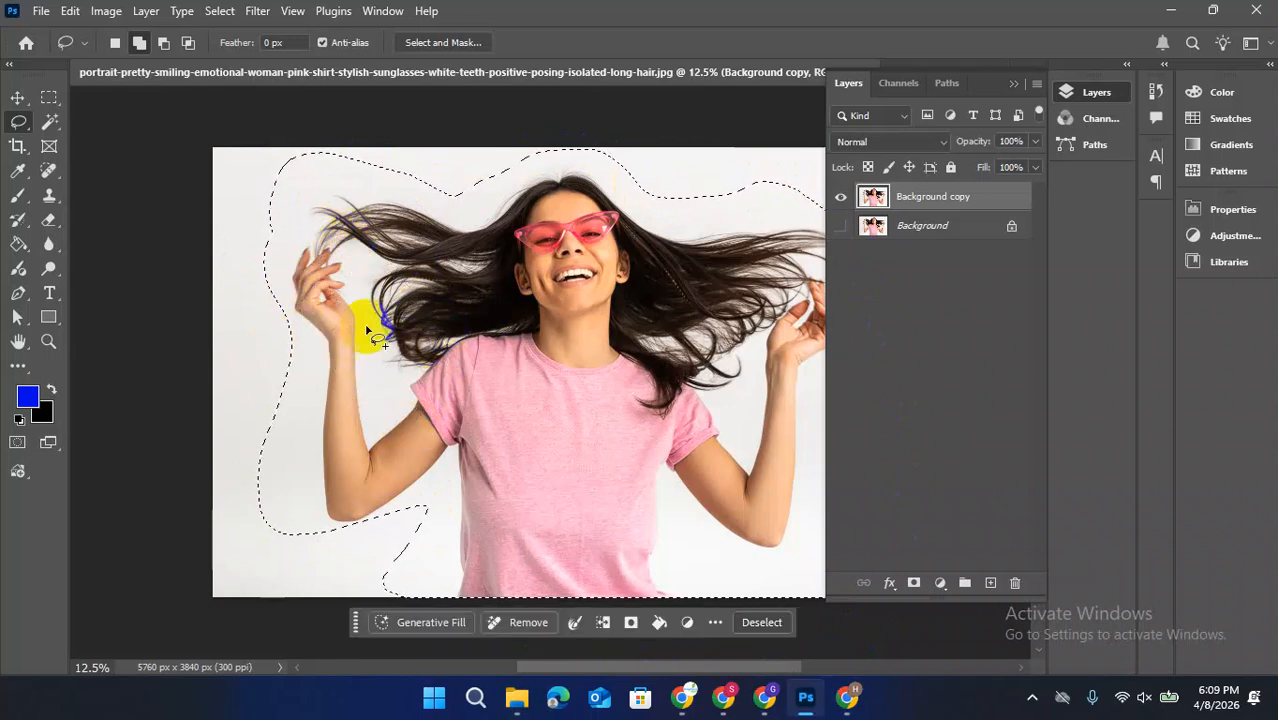
click(450, 44)
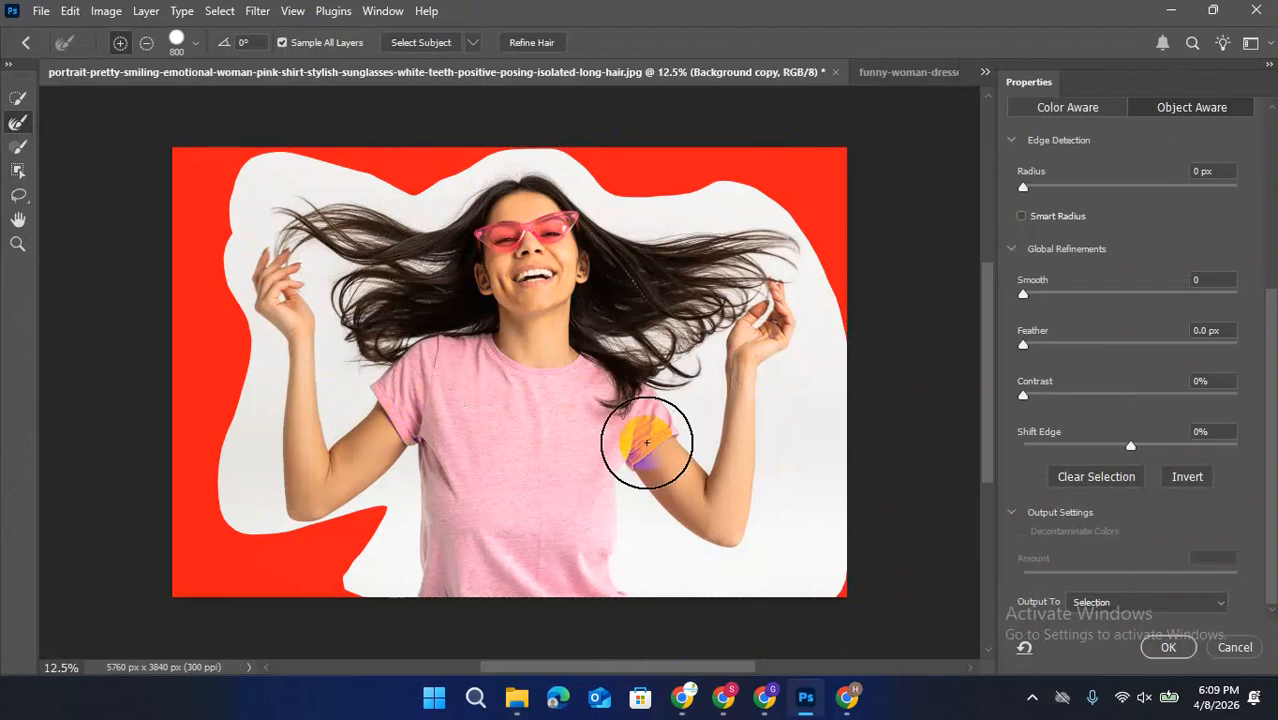
Brush over the flying hair on both sides of the head and around the hands with the 800 px Refine Edge Brush
mouse_move(268, 196)
mouse_down()
mouse_move(248, 205)
mouse_move(305, 228)
mouse_move(372, 220)
mouse_up()
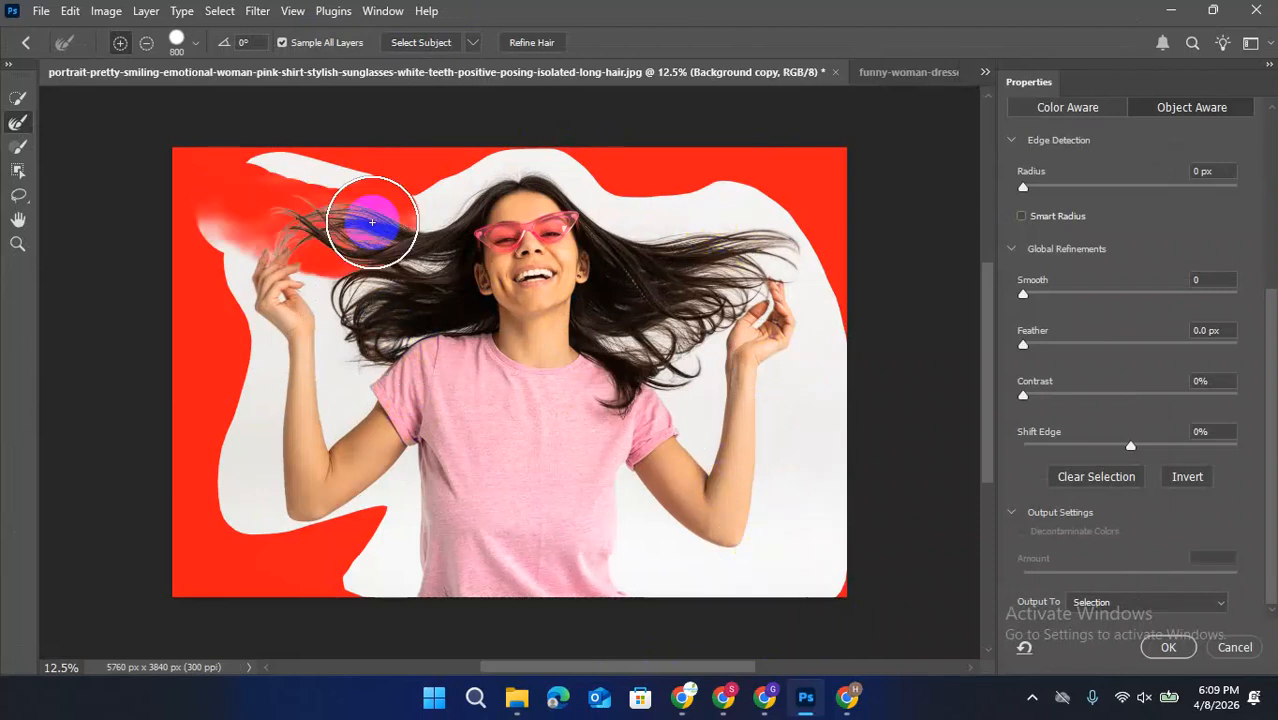
drag(297, 166, 365, 183)
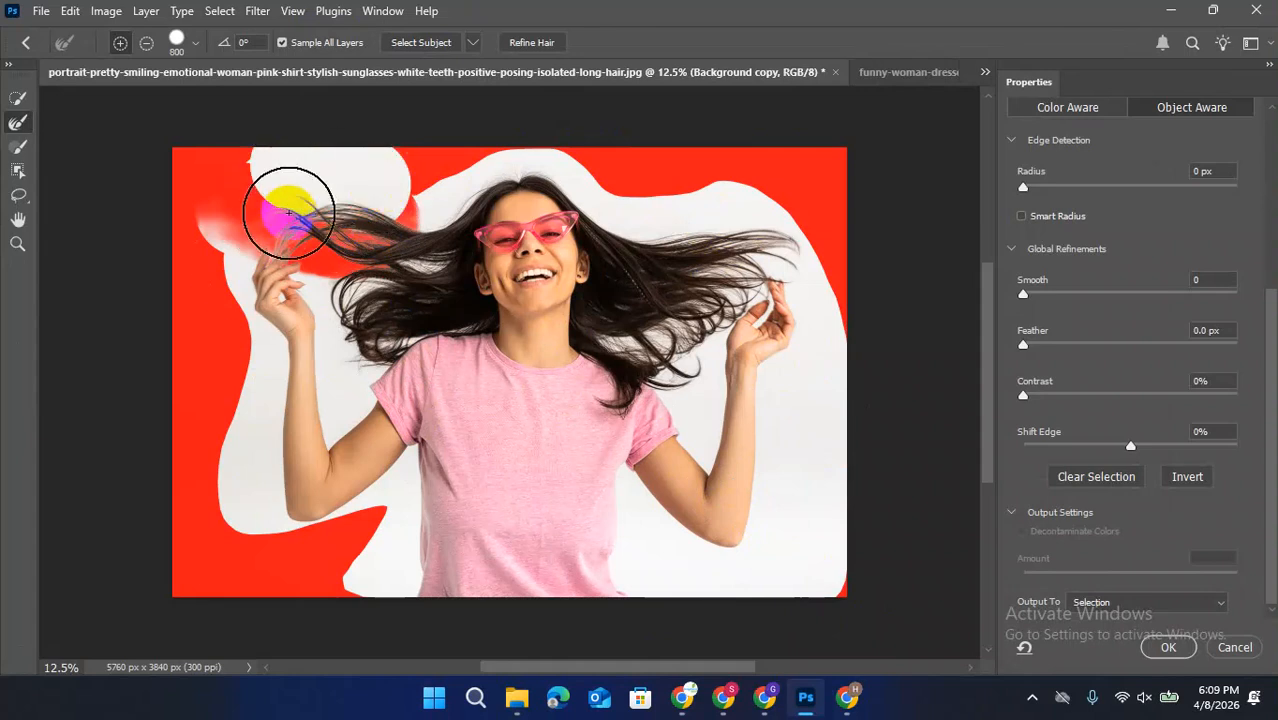
click(18, 126)
mouse_move(431, 209)
mouse_down()
mouse_move(434, 219)
mouse_move(496, 176)
mouse_move(565, 177)
mouse_move(633, 217)
mouse_move(699, 205)
mouse_move(759, 219)
mouse_move(748, 262)
mouse_move(683, 324)
mouse_move(608, 338)
mouse_move(668, 380)
mouse_move(705, 325)
mouse_move(789, 260)
mouse_up()
mouse_move(320, 375)
mouse_down()
mouse_move(334, 359)
mouse_move(351, 377)
mouse_move(385, 345)
mouse_move(432, 336)
mouse_move(421, 275)
mouse_move(339, 281)
mouse_move(340, 342)
mouse_move(445, 326)
mouse_move(426, 246)
mouse_move(410, 260)
mouse_up()
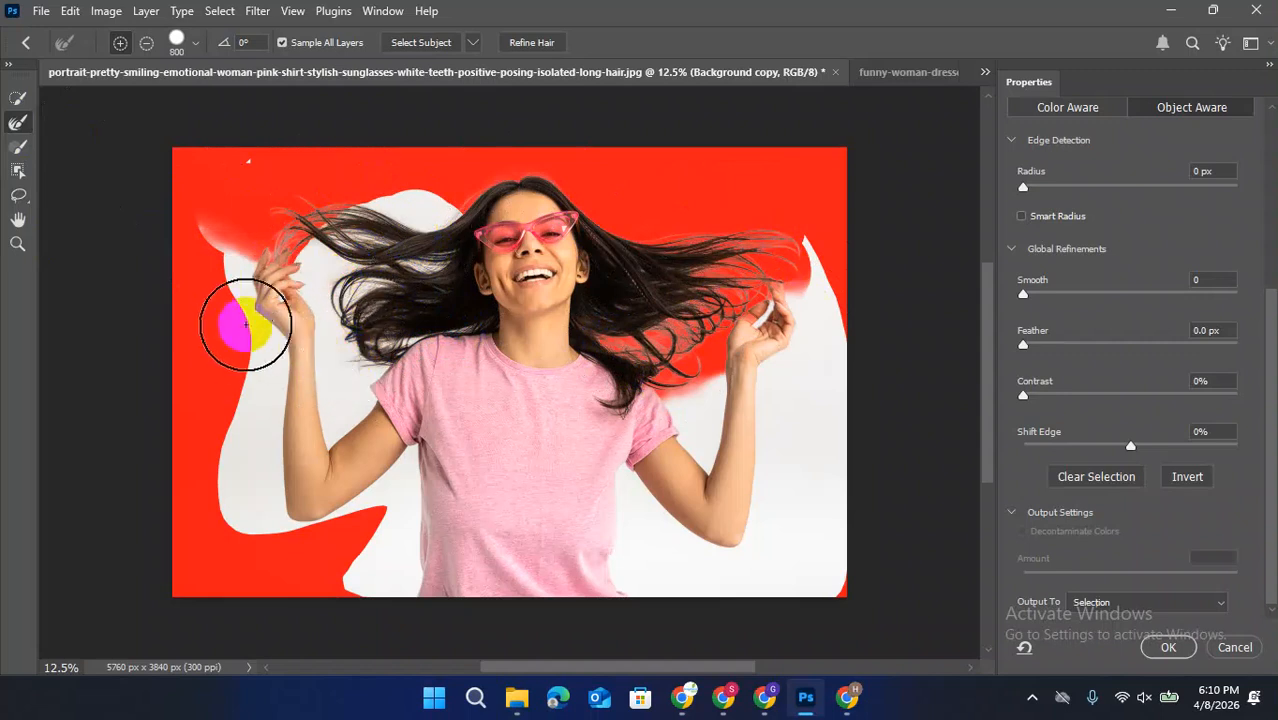
drag(235, 335, 236, 330)
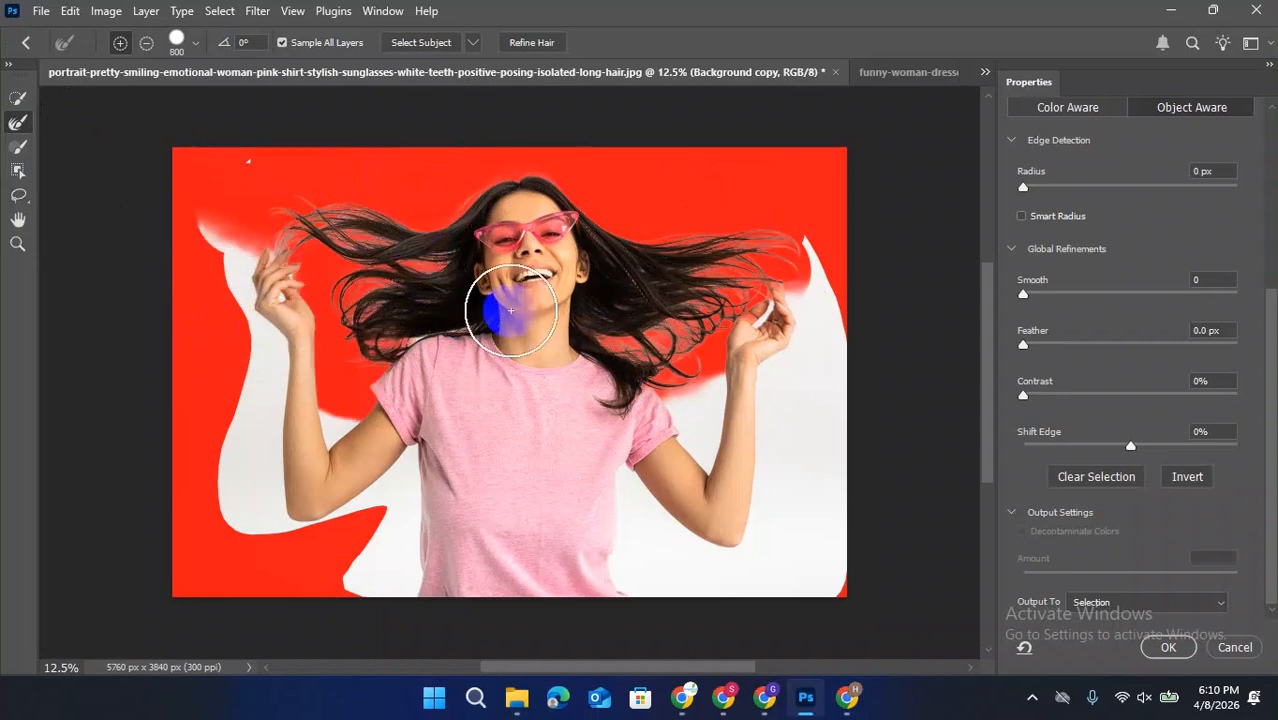
drag(693, 402, 708, 419)
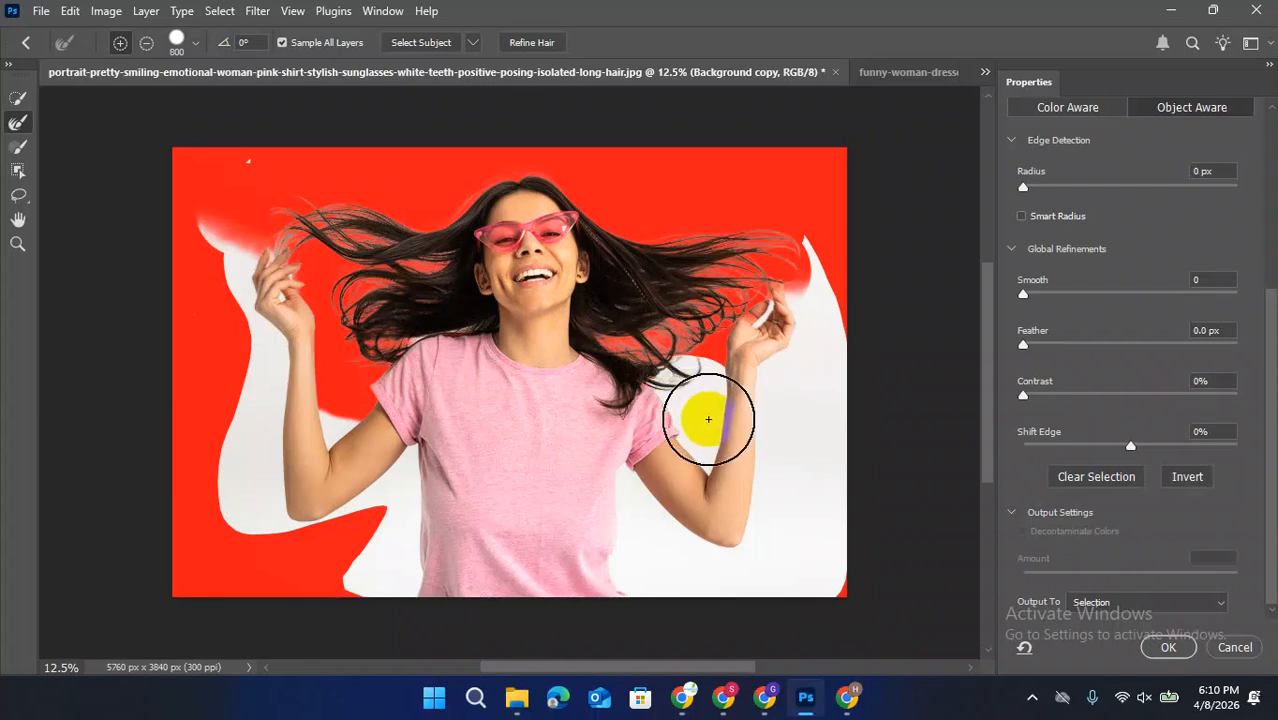
mouse_move(816, 303)
mouse_down()
mouse_move(761, 316)
mouse_move(768, 288)
mouse_move(830, 273)
mouse_move(880, 300)
mouse_up()
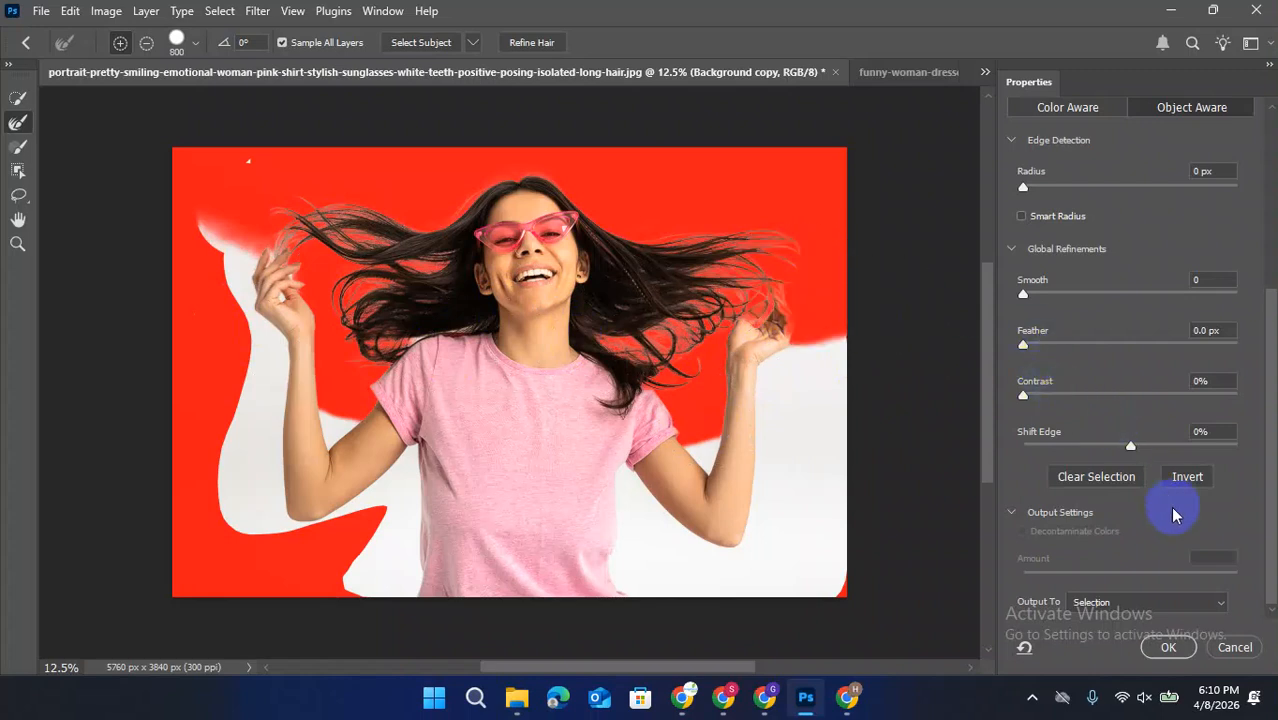
Set the global refinements to Smooth 14, Feather 1.5 px, Contrast 12% and Shift Edge +37%
scroll(1040, 370, up, 2)
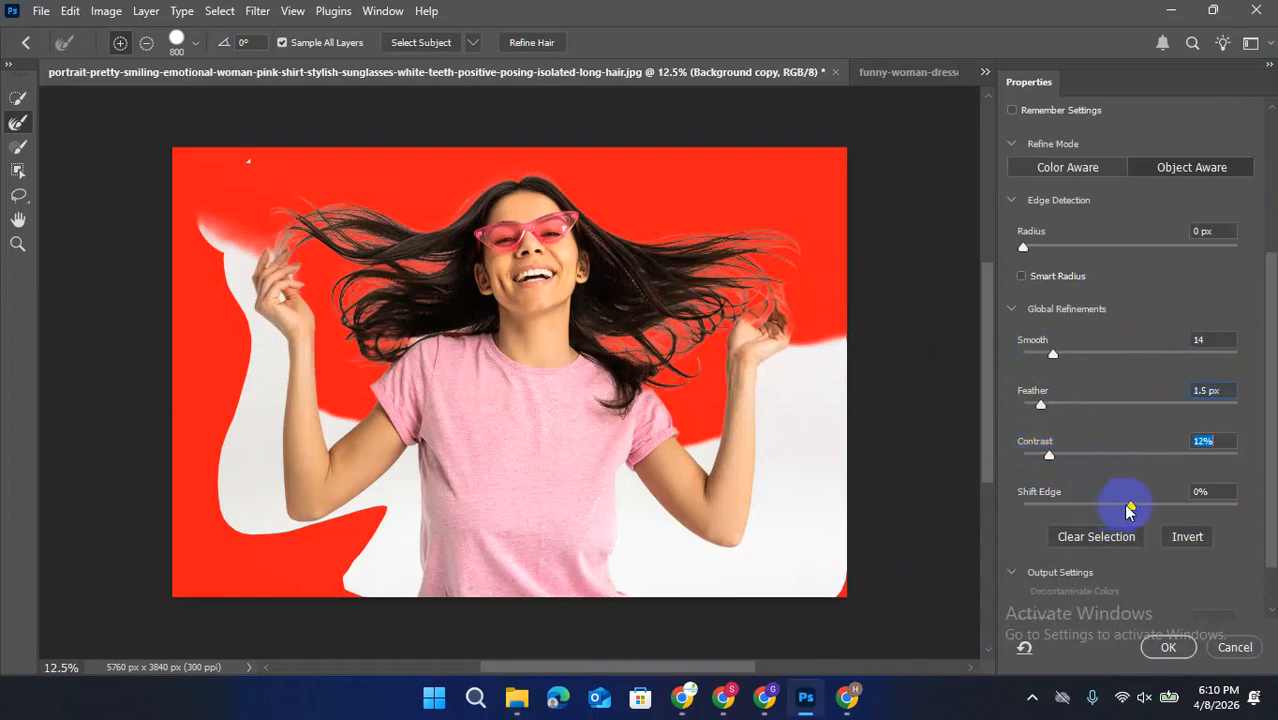
drag(1134, 505, 1171, 509)
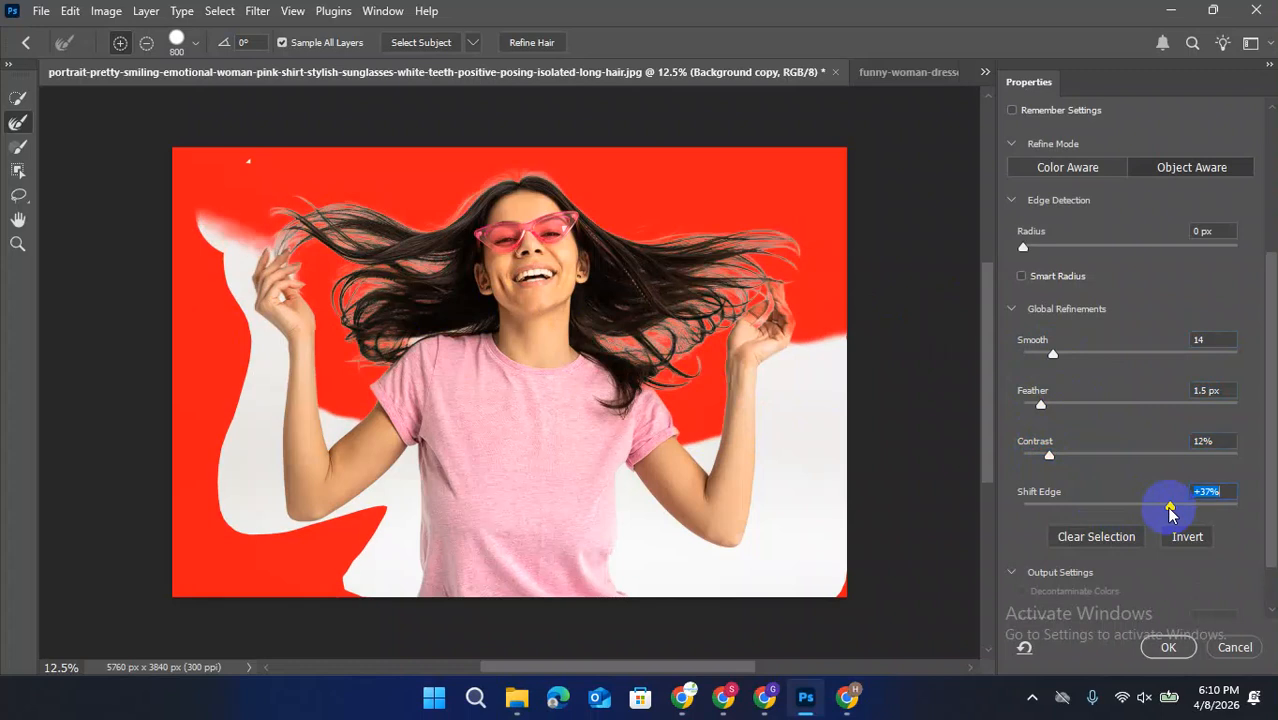
Set Shift Edge to 0% and output the refined selection as a New Layer with Layer Mask
drag(1169, 507, 1137, 507)
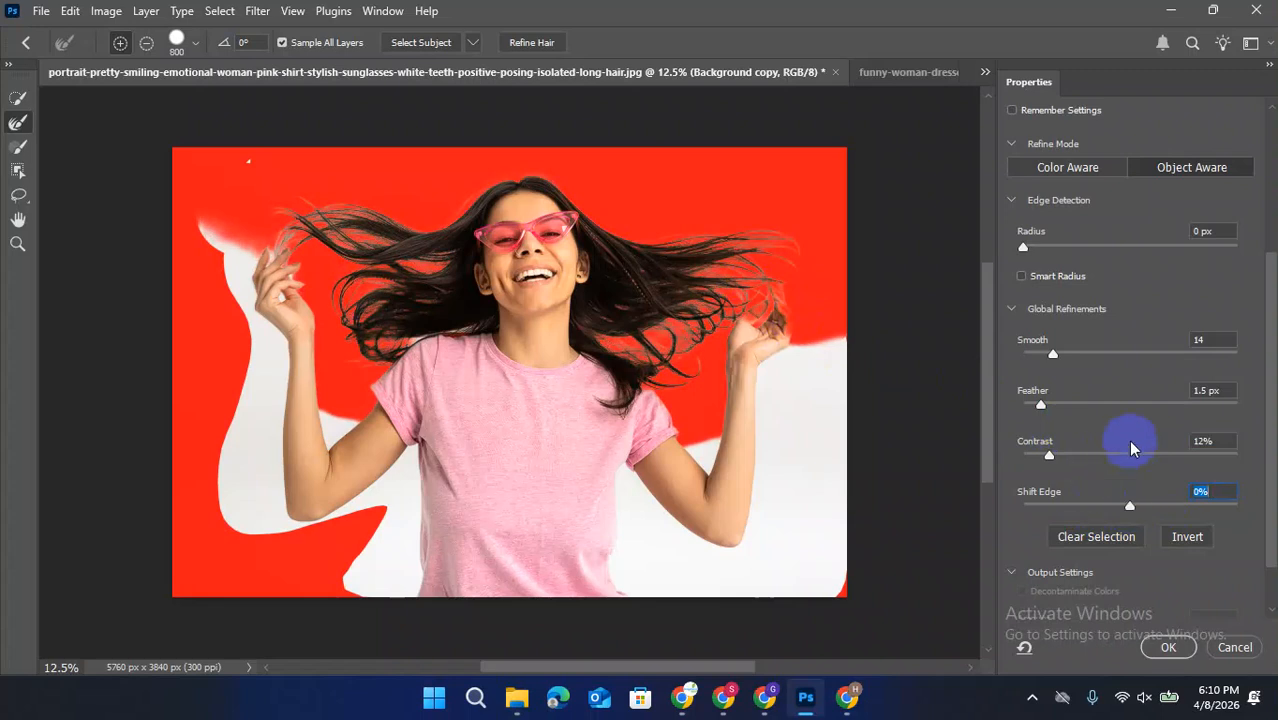
scroll(1150, 548, down, 2)
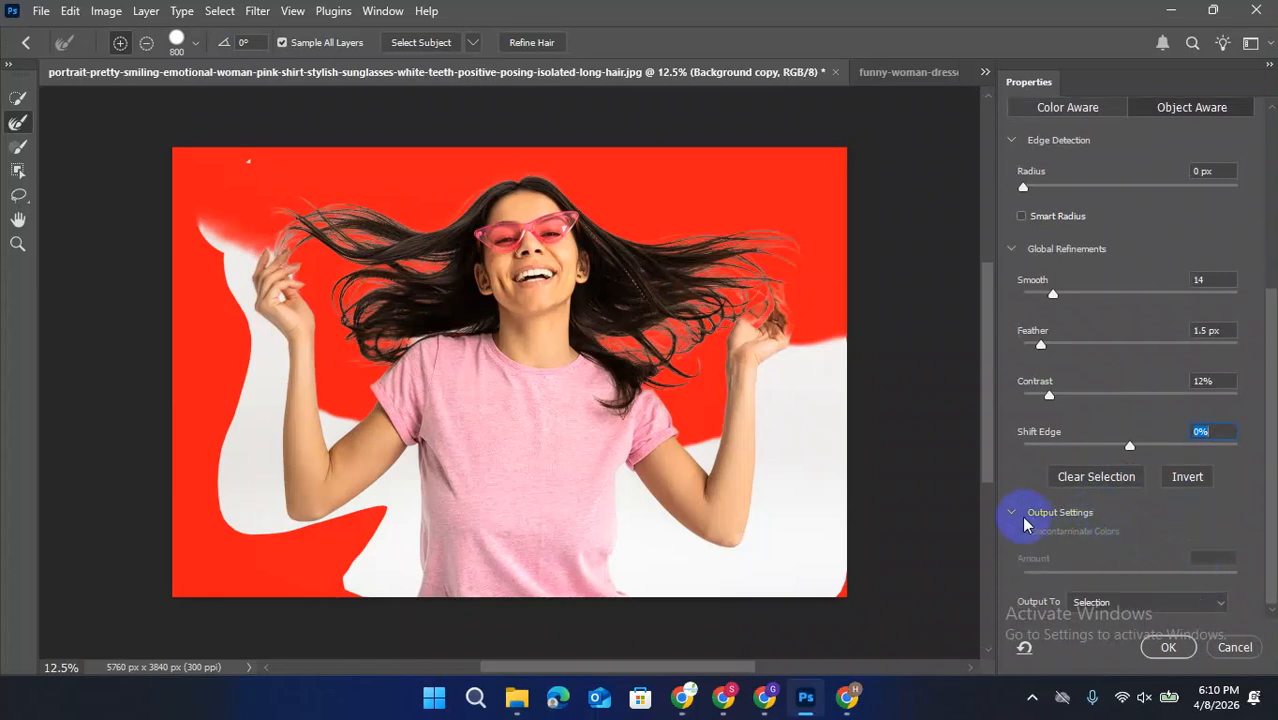
click(1200, 610)
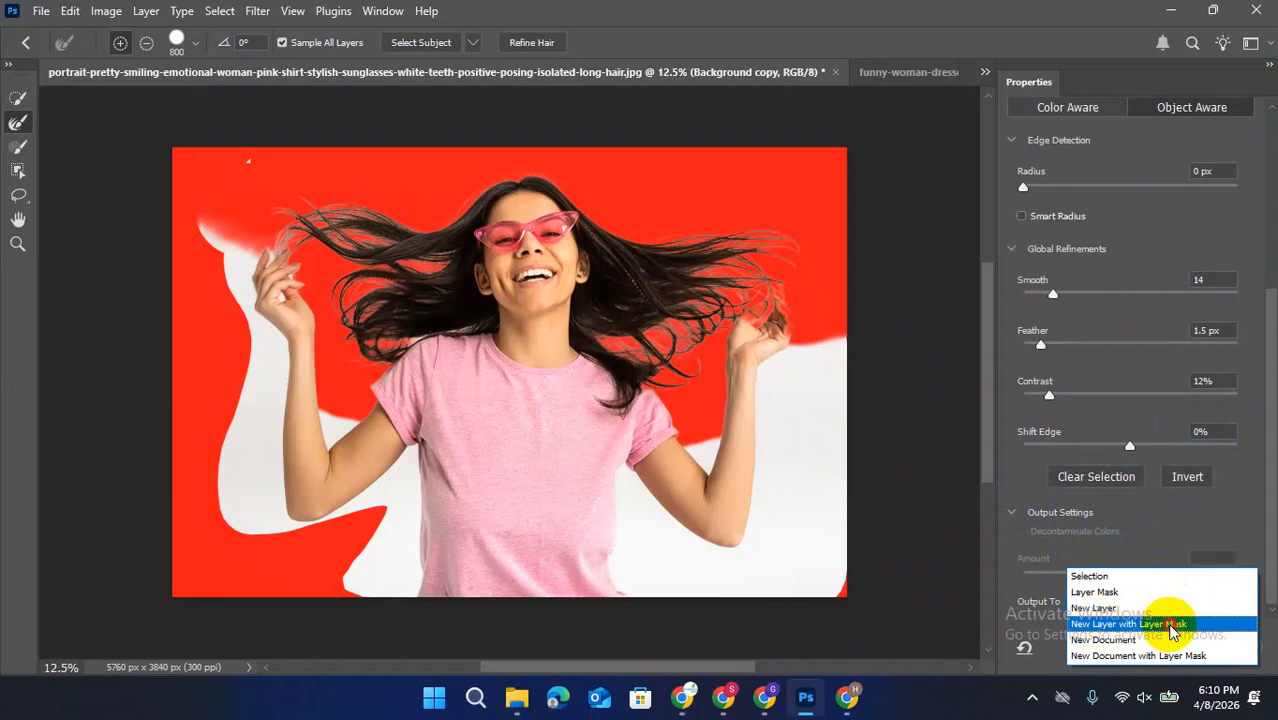
click(1172, 626)
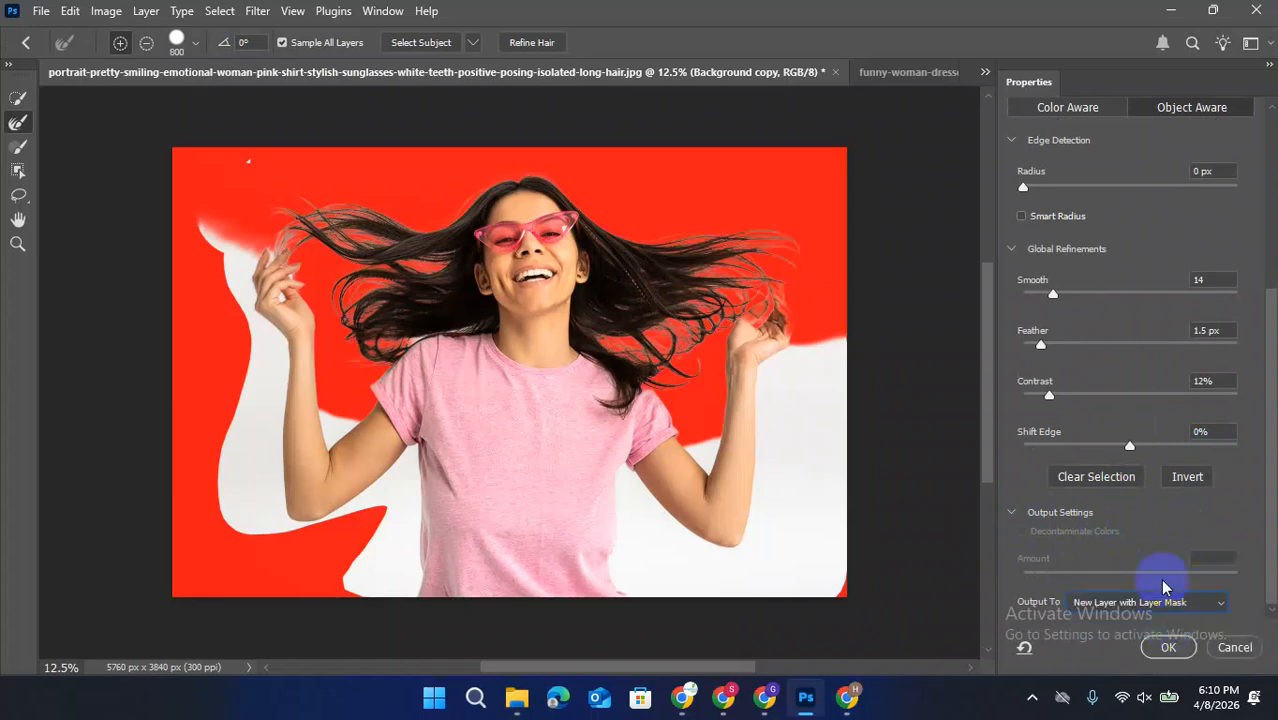
click(1165, 648)
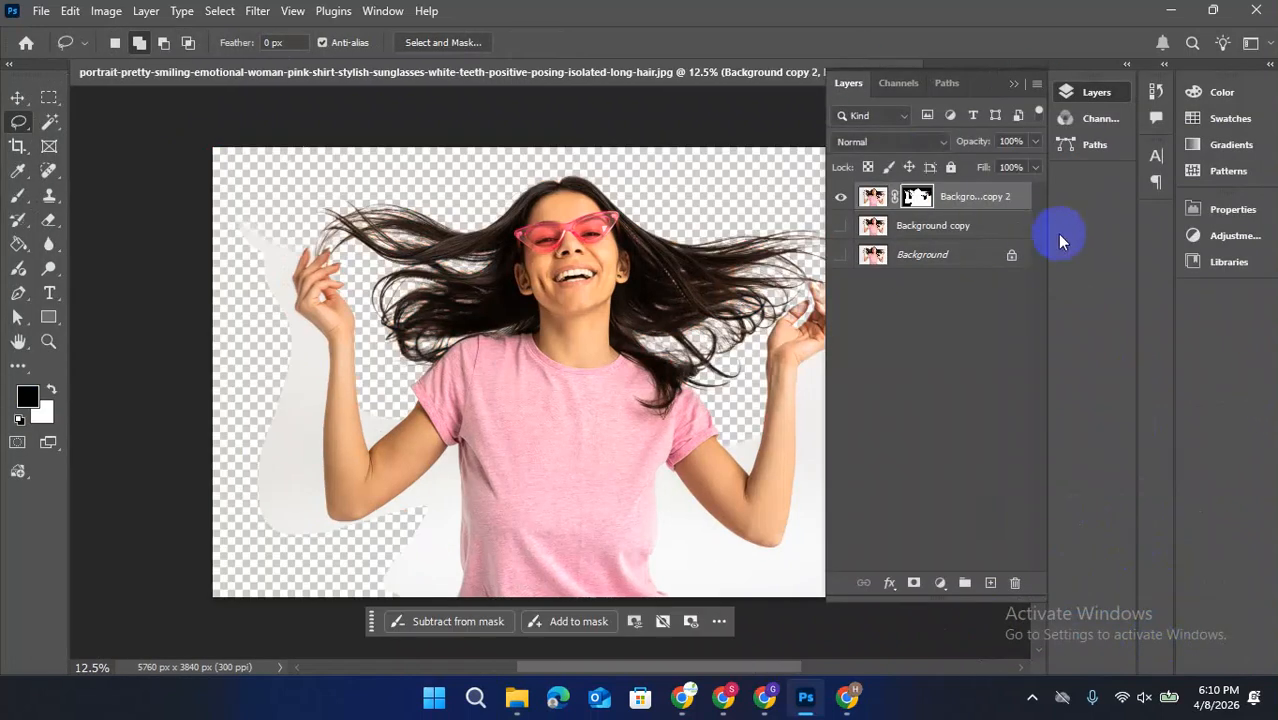
Add a Solid Color fill layer in pink-red e80057 between the masked cut-out and the Background copy
click(965, 235)
click(940, 582)
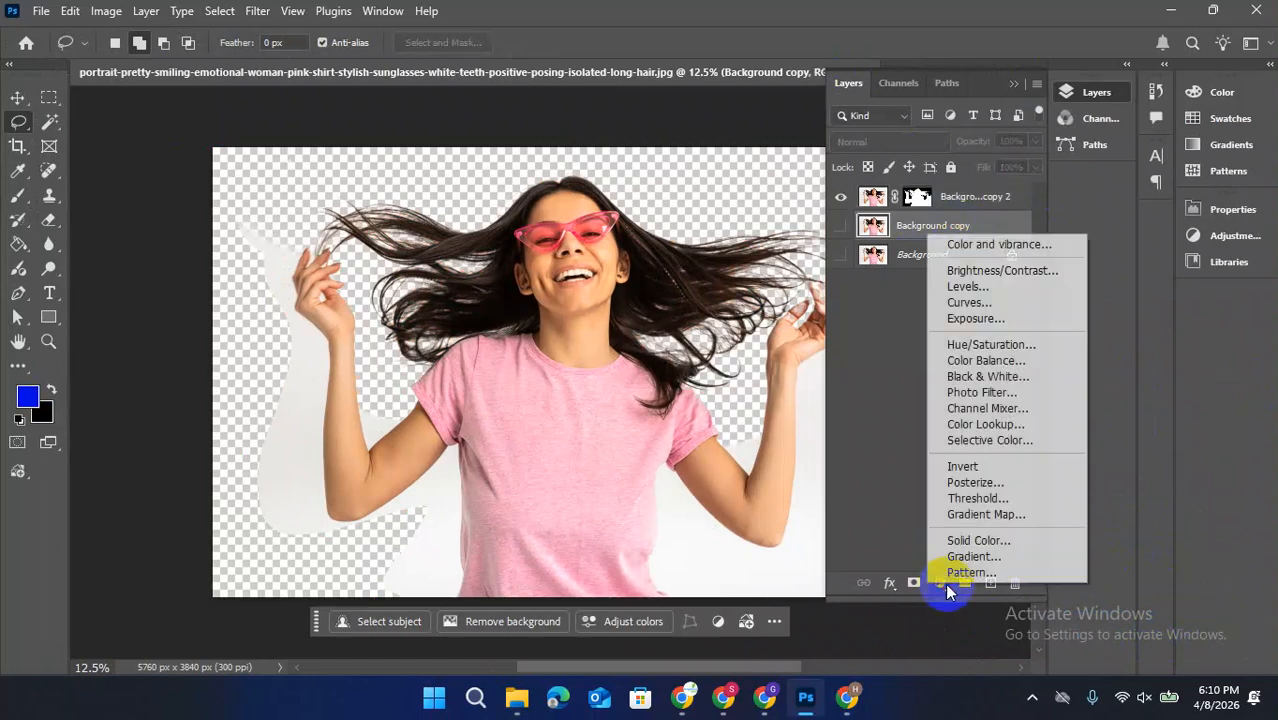
click(992, 541)
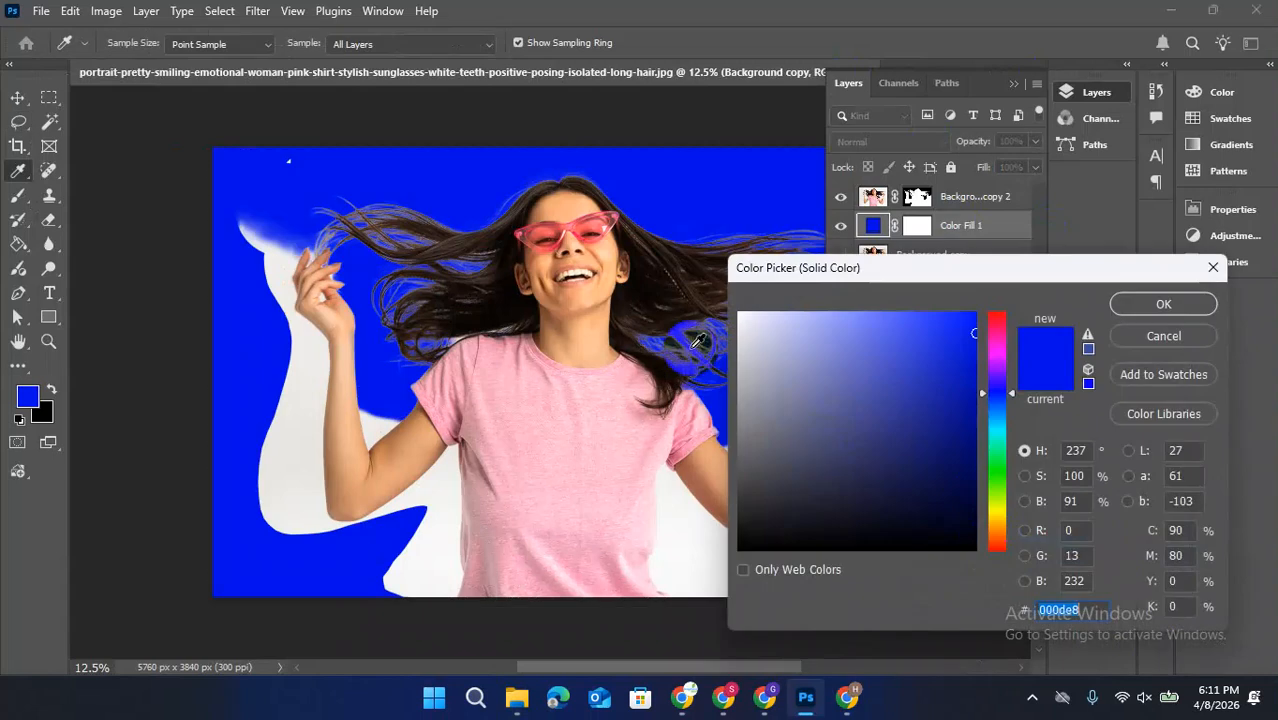
drag(1000, 346, 996, 325)
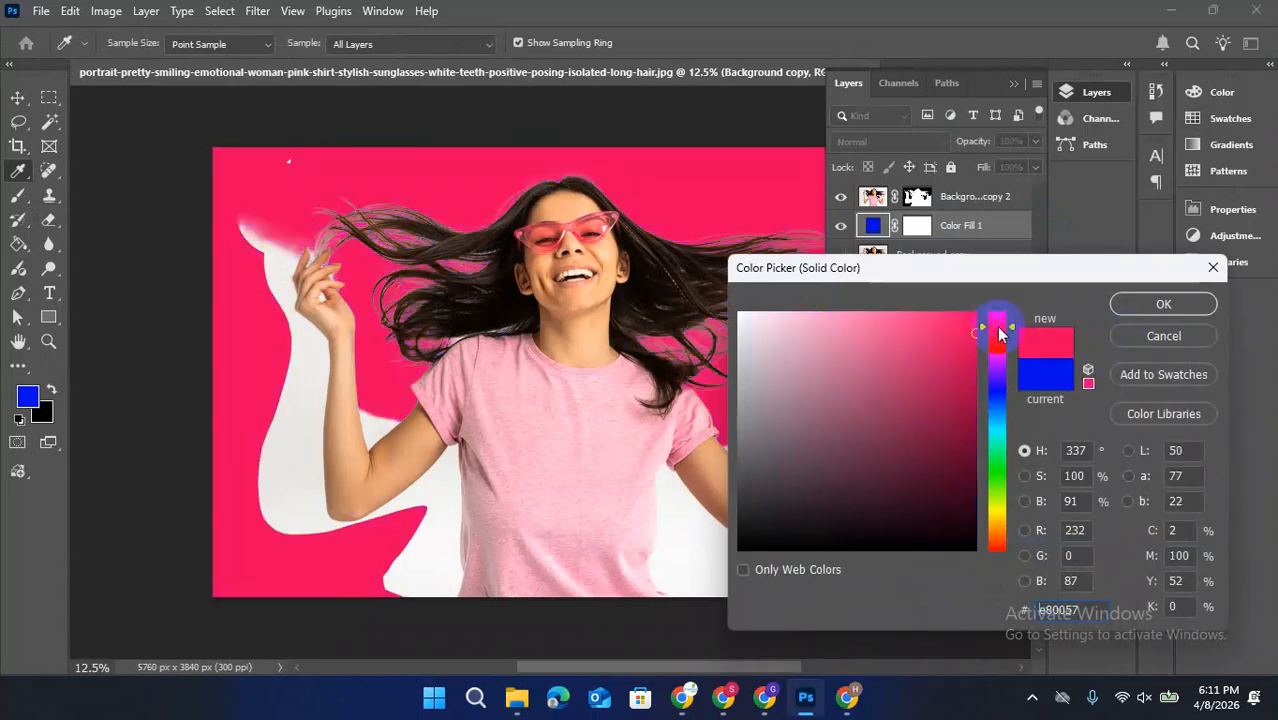
click(1135, 302)
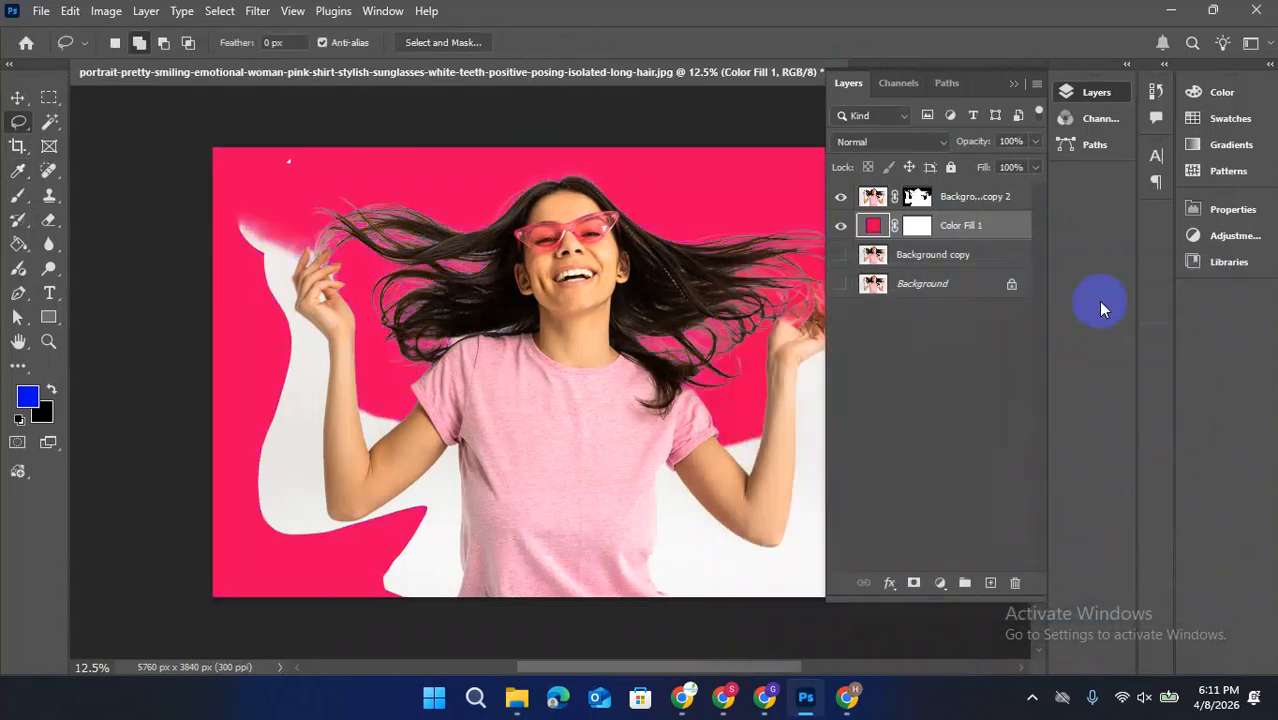
Erase the leftover white backdrop around the arms and torso on the masked layer's image with the 1200 px Background Eraser
right_click(49, 221)
click(130, 238)
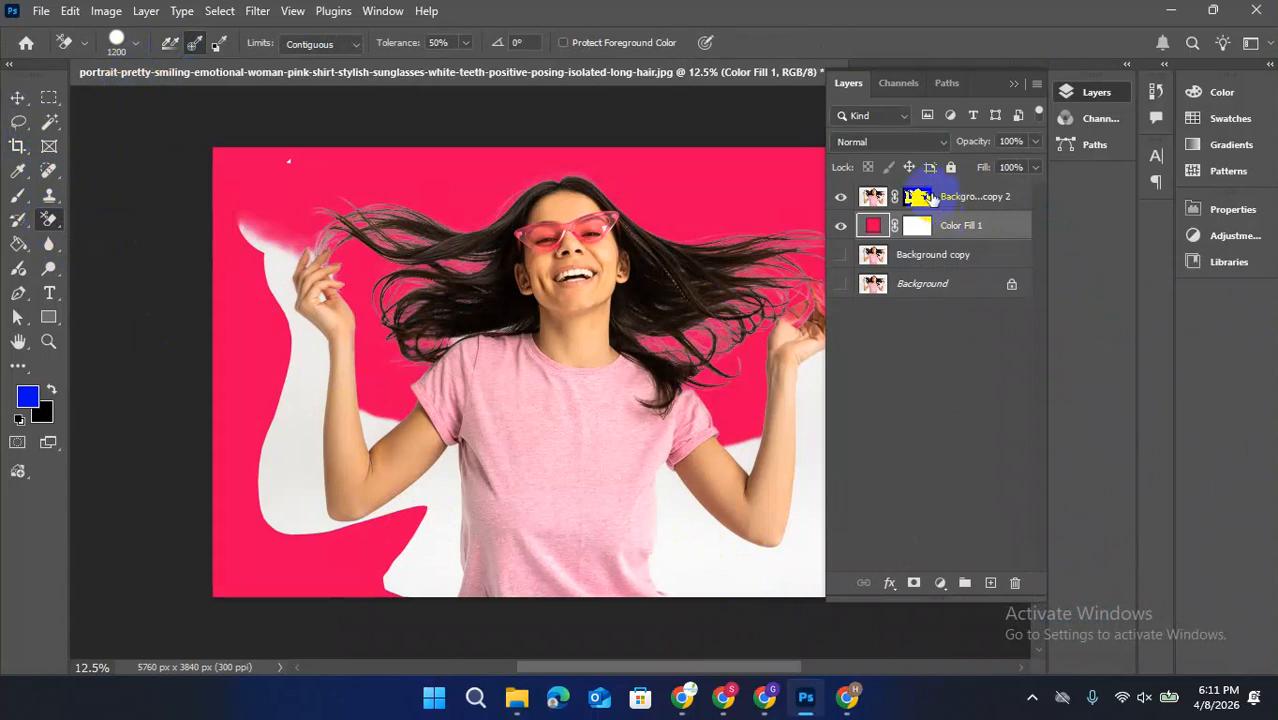
click(878, 197)
mouse_move(642, 543)
mouse_down()
mouse_move(699, 551)
mouse_move(662, 491)
mouse_move(776, 537)
mouse_move(819, 434)
mouse_move(826, 377)
mouse_up()
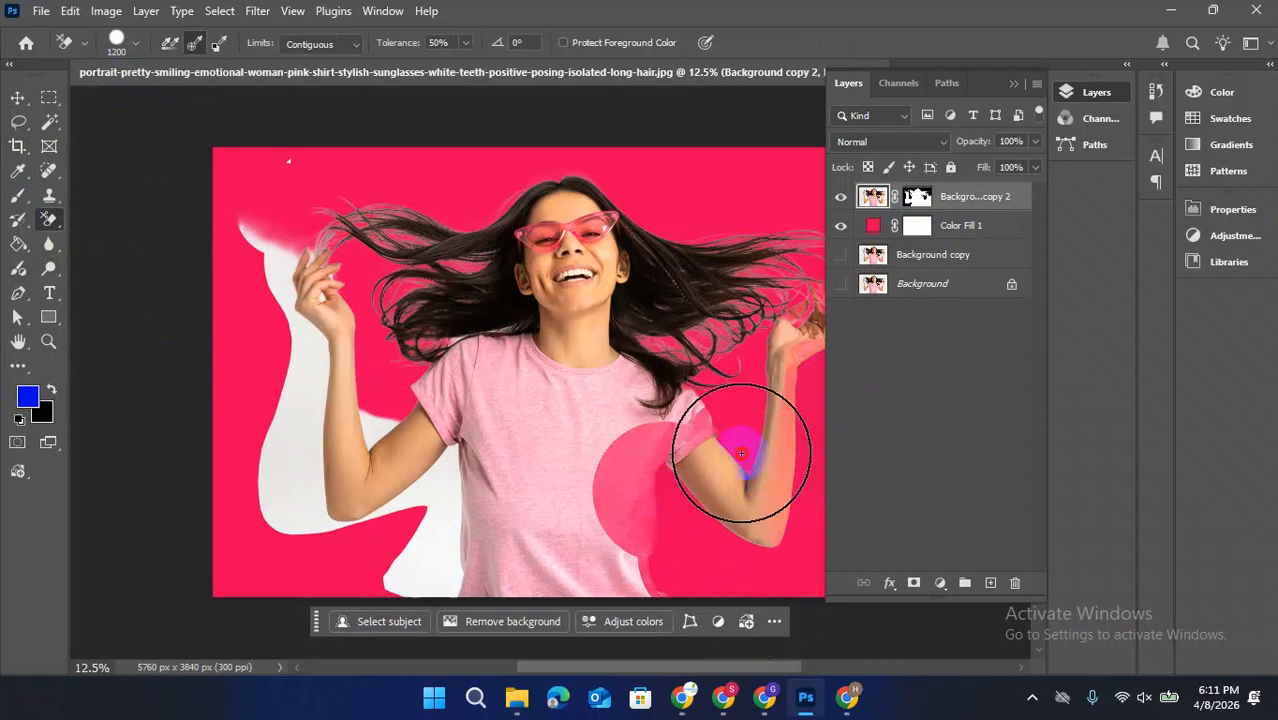
mouse_move(455, 560)
mouse_down()
mouse_move(438, 485)
mouse_move(351, 551)
mouse_move(301, 510)
mouse_move(250, 235)
mouse_move(277, 488)
mouse_move(410, 526)
mouse_move(388, 428)
mouse_move(381, 438)
mouse_move(444, 489)
mouse_move(594, 571)
mouse_move(487, 477)
mouse_up()
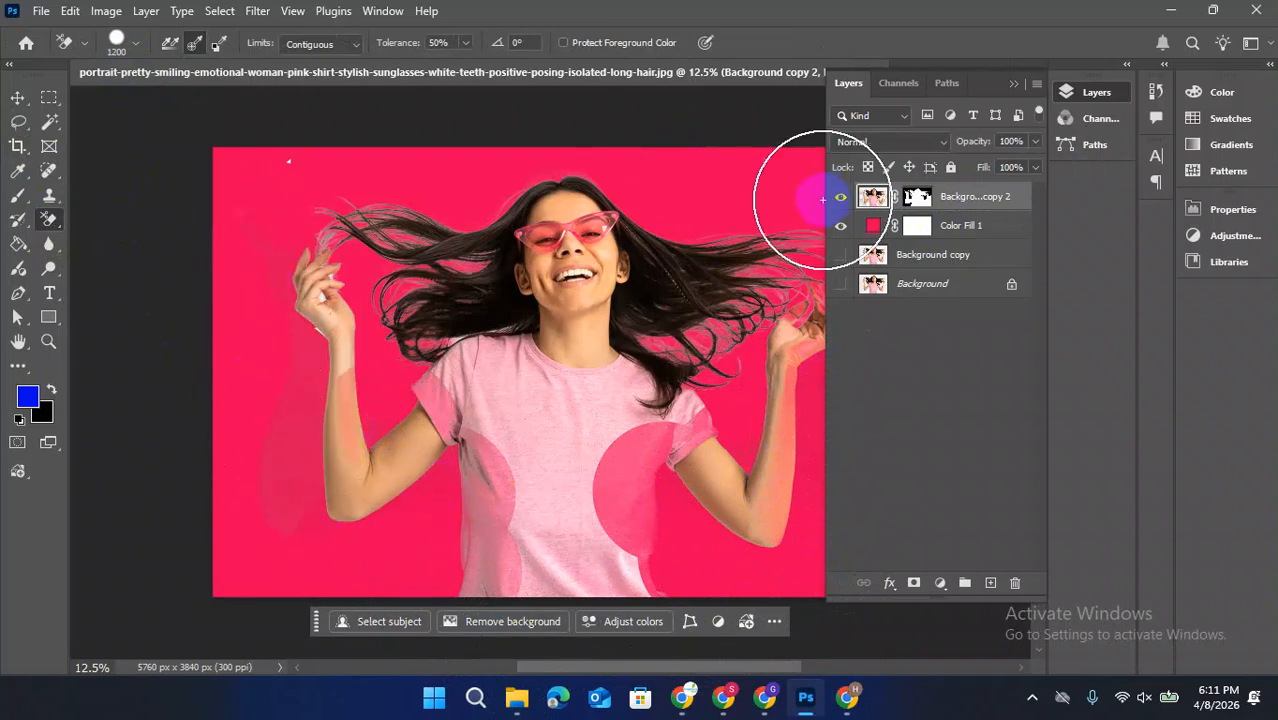
Restore the faded areas of the shirt, sleeve and raised arm with the 175 px Eraser, erasing to history
right_click(53, 219)
click(120, 217)
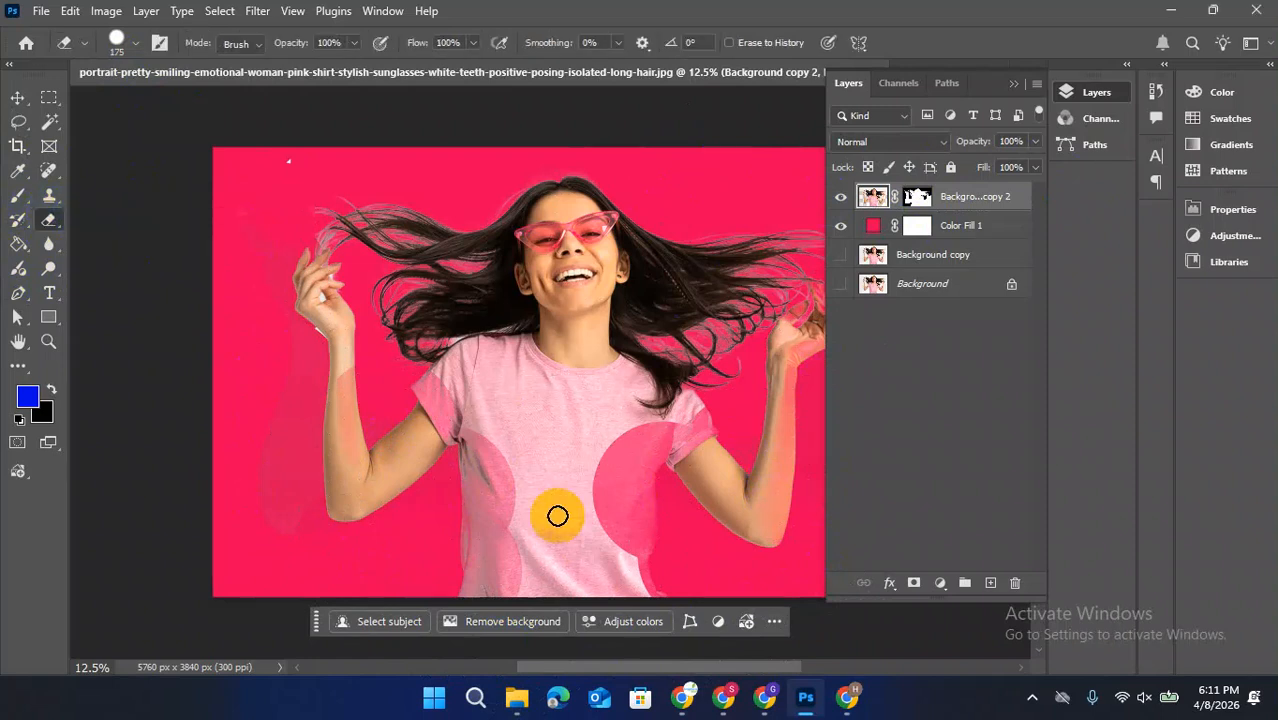
mouse_move(502, 486)
mouse_down()
mouse_move(504, 516)
mouse_move(521, 519)
mouse_move(495, 434)
mouse_move(473, 410)
mouse_move(475, 574)
mouse_up()
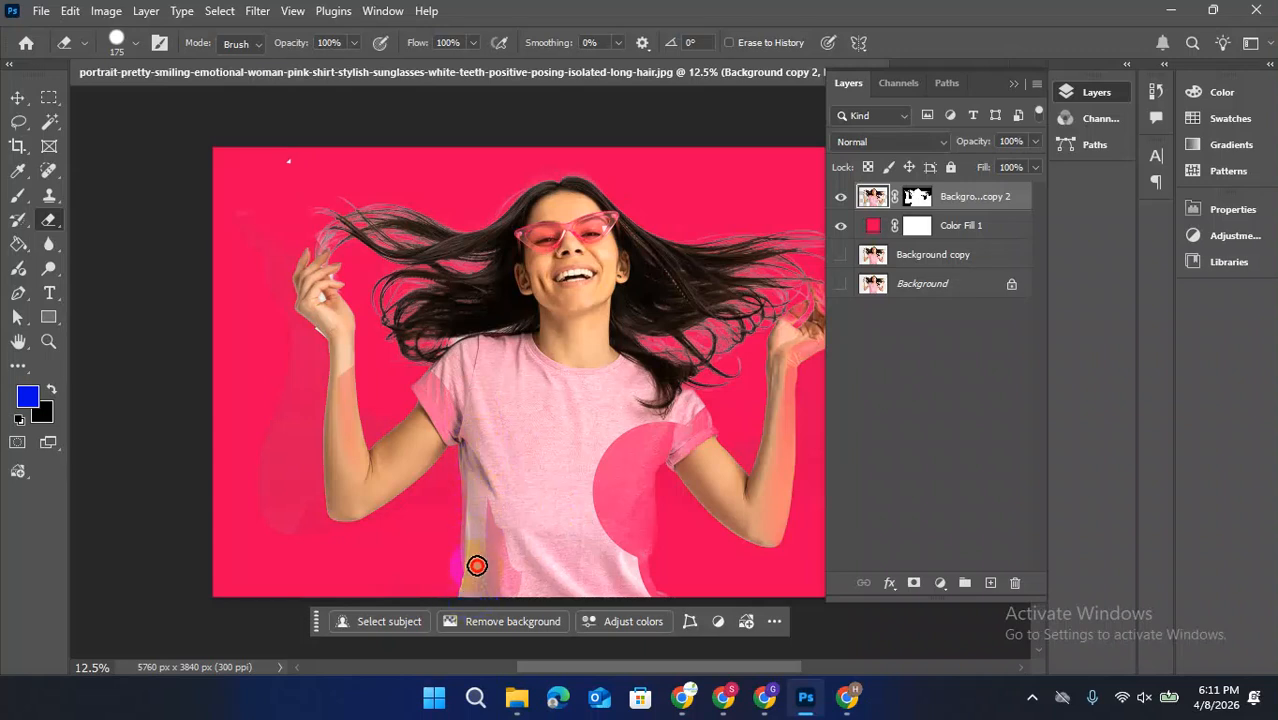
mouse_move(475, 513)
mouse_down()
mouse_move(475, 446)
mouse_move(508, 600)
mouse_move(497, 560)
mouse_move(485, 582)
mouse_move(556, 532)
mouse_move(607, 443)
mouse_move(590, 559)
mouse_move(641, 419)
mouse_move(624, 509)
mouse_move(672, 418)
mouse_up()
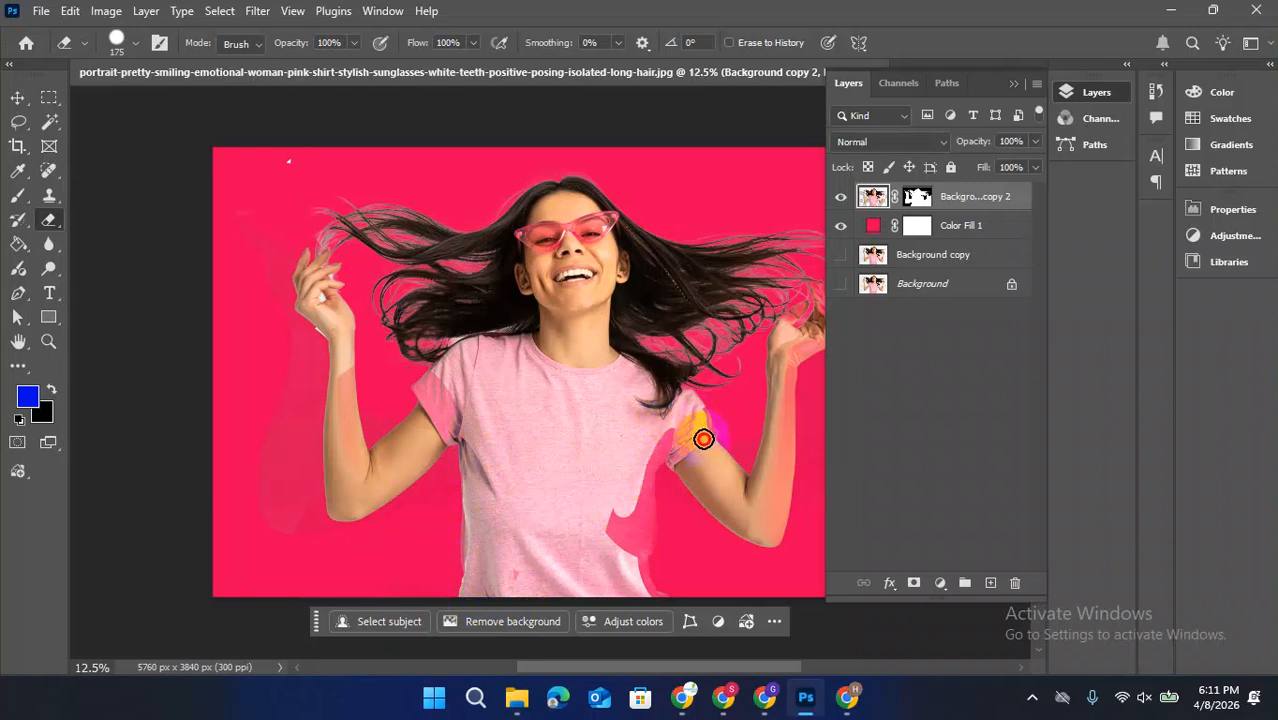
mouse_move(663, 442)
mouse_down()
mouse_move(690, 457)
mouse_move(655, 453)
mouse_move(636, 545)
mouse_move(585, 474)
mouse_move(613, 543)
mouse_move(631, 482)
mouse_move(625, 527)
mouse_move(647, 556)
mouse_move(655, 611)
mouse_move(560, 390)
mouse_move(627, 401)
mouse_move(694, 452)
mouse_move(762, 542)
mouse_move(770, 431)
mouse_up()
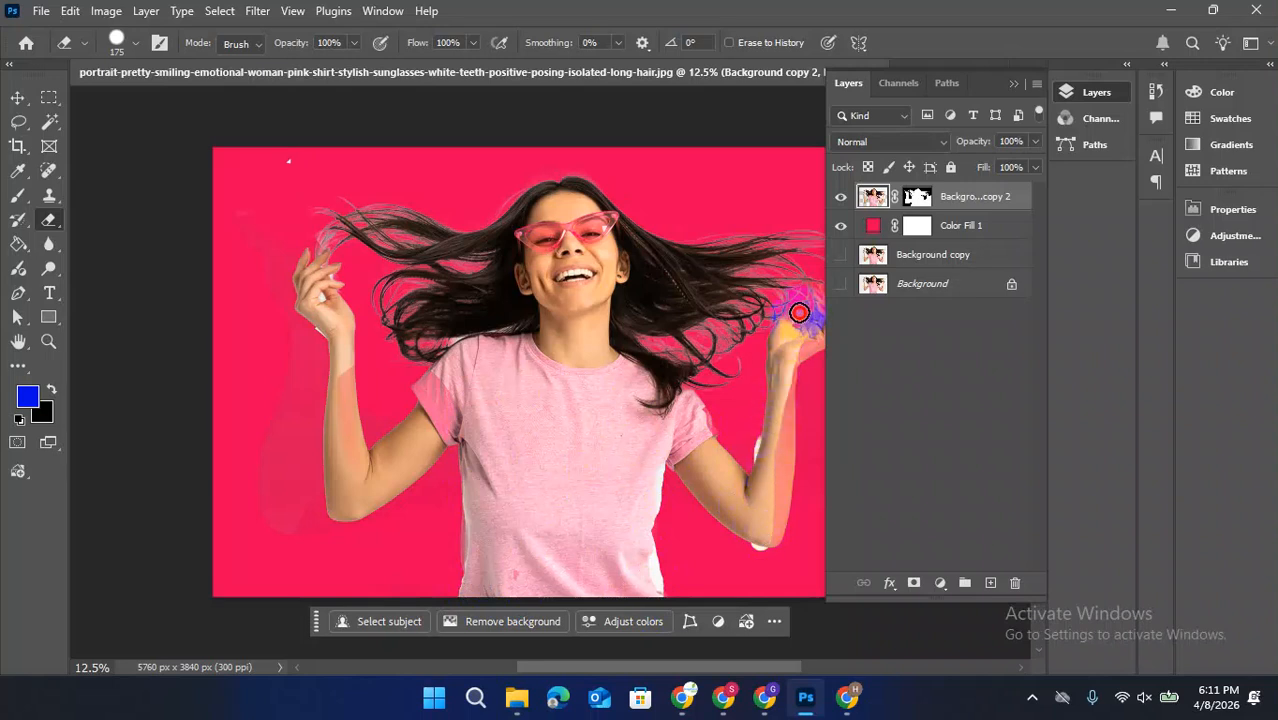
mouse_move(810, 336)
mouse_down()
mouse_move(719, 393)
mouse_move(685, 380)
mouse_up()
Inspect the cut-out against the pink-red fill, from the flying hair down to the shirt hem
scroll(371, 234, up, 2)
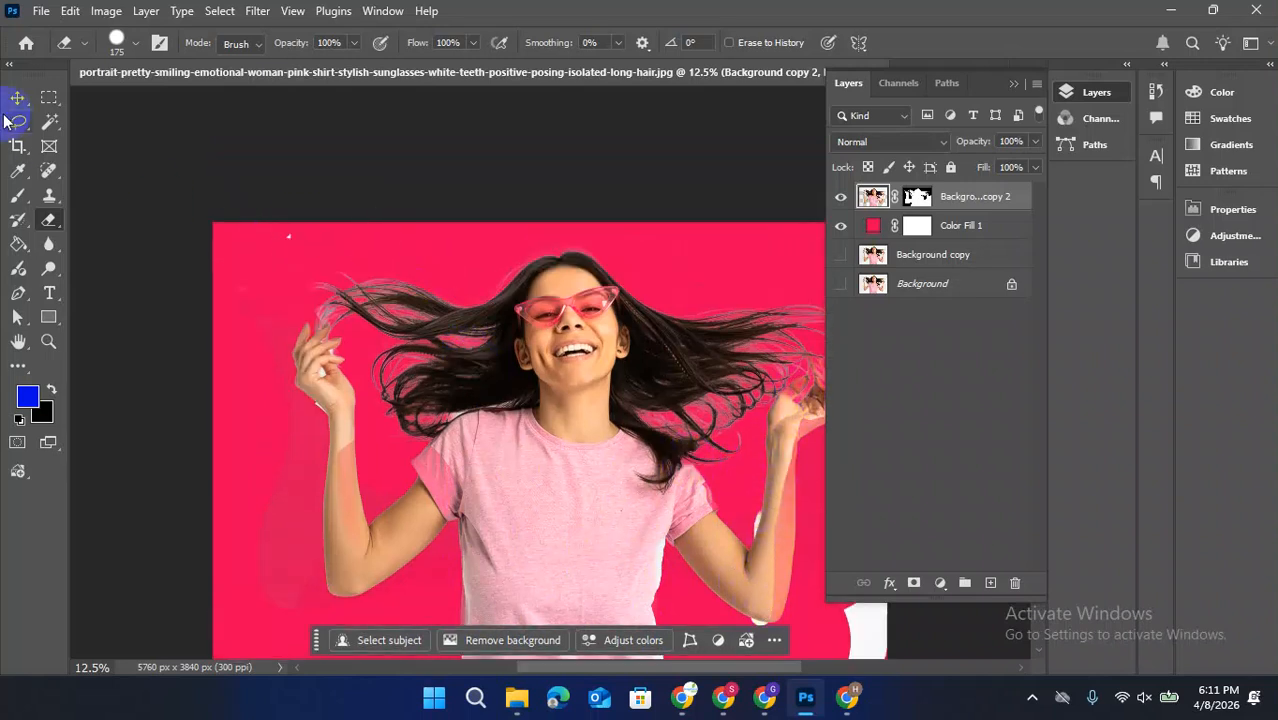
drag(381, 436, 467, 365)
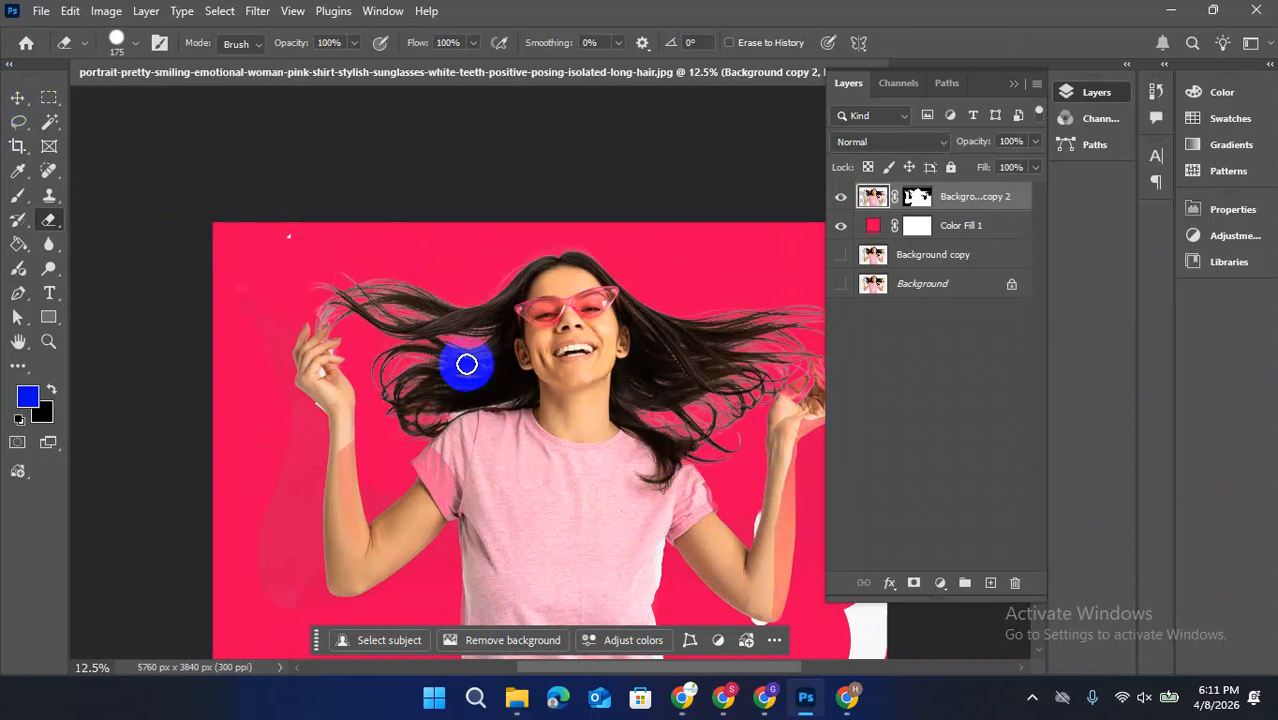
scroll(582, 425, down, 7)
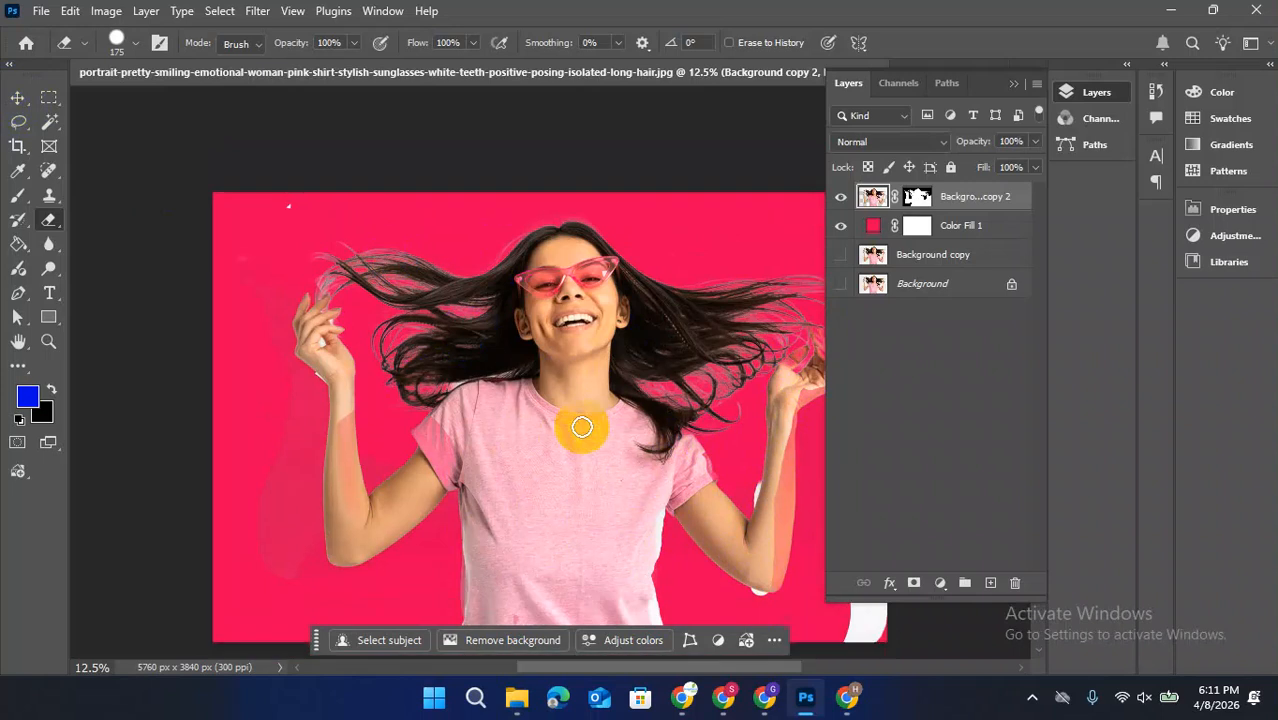
scroll(582, 425, up, 6)
click(17, 97)
scroll(571, 401, down, 5)
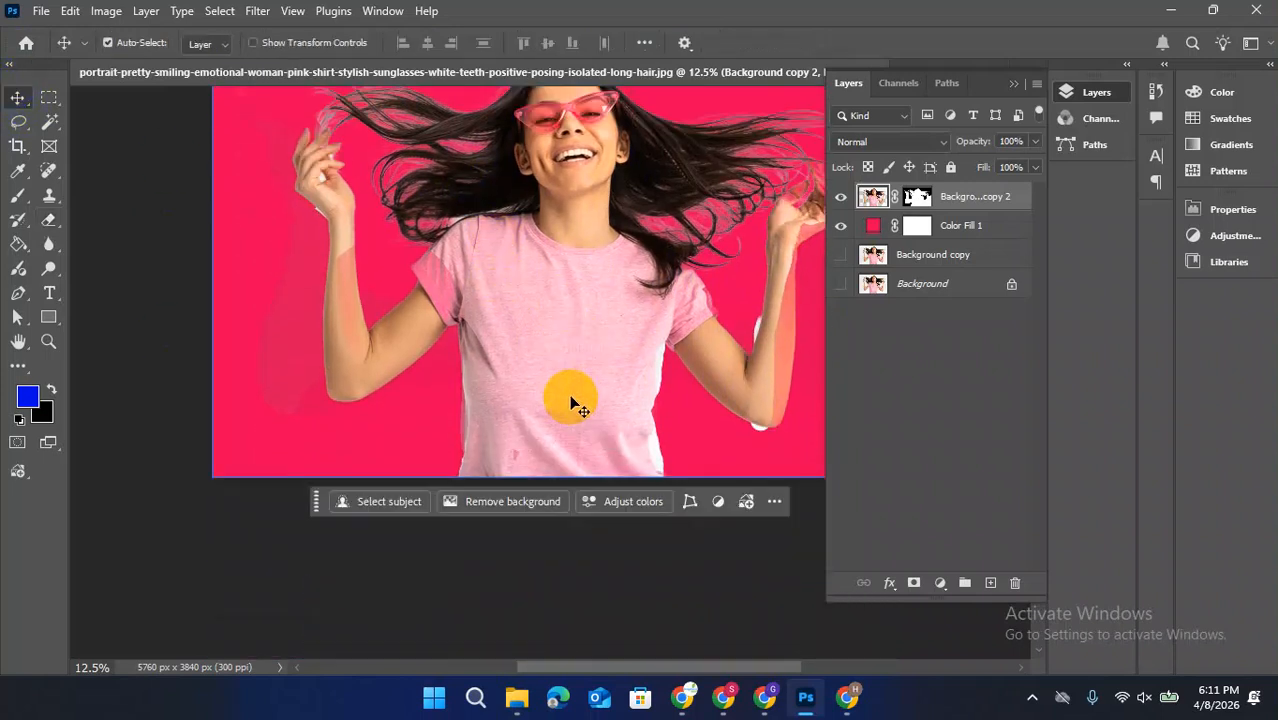
scroll(560, 380, up, 5)
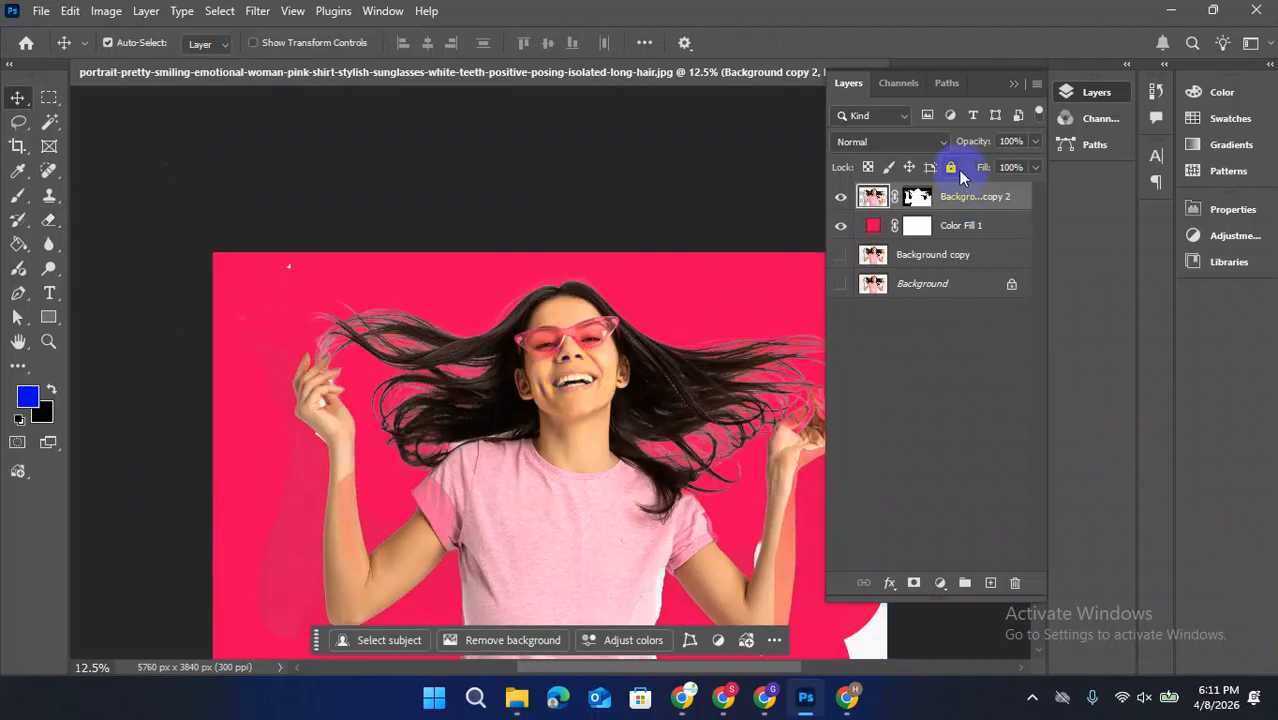
click(1013, 84)
Close the document of the funny woman in the sweater without saving its changes
click(979, 74)
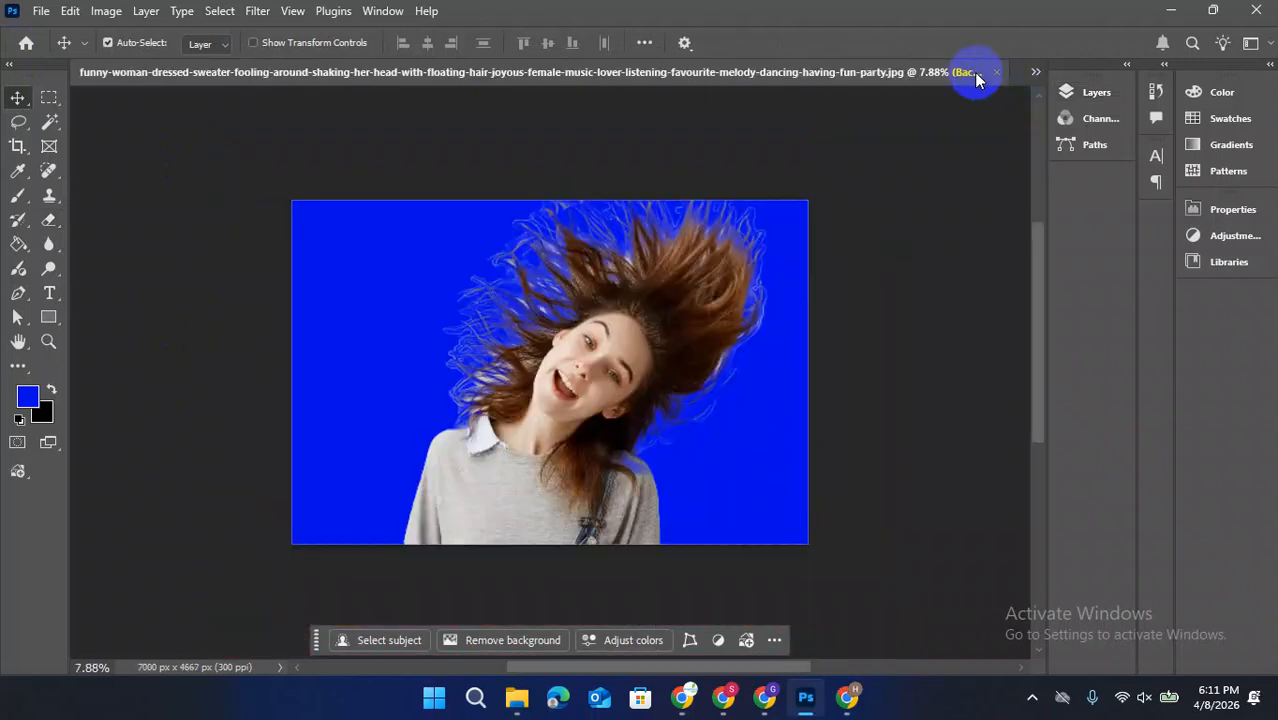
click(996, 72)
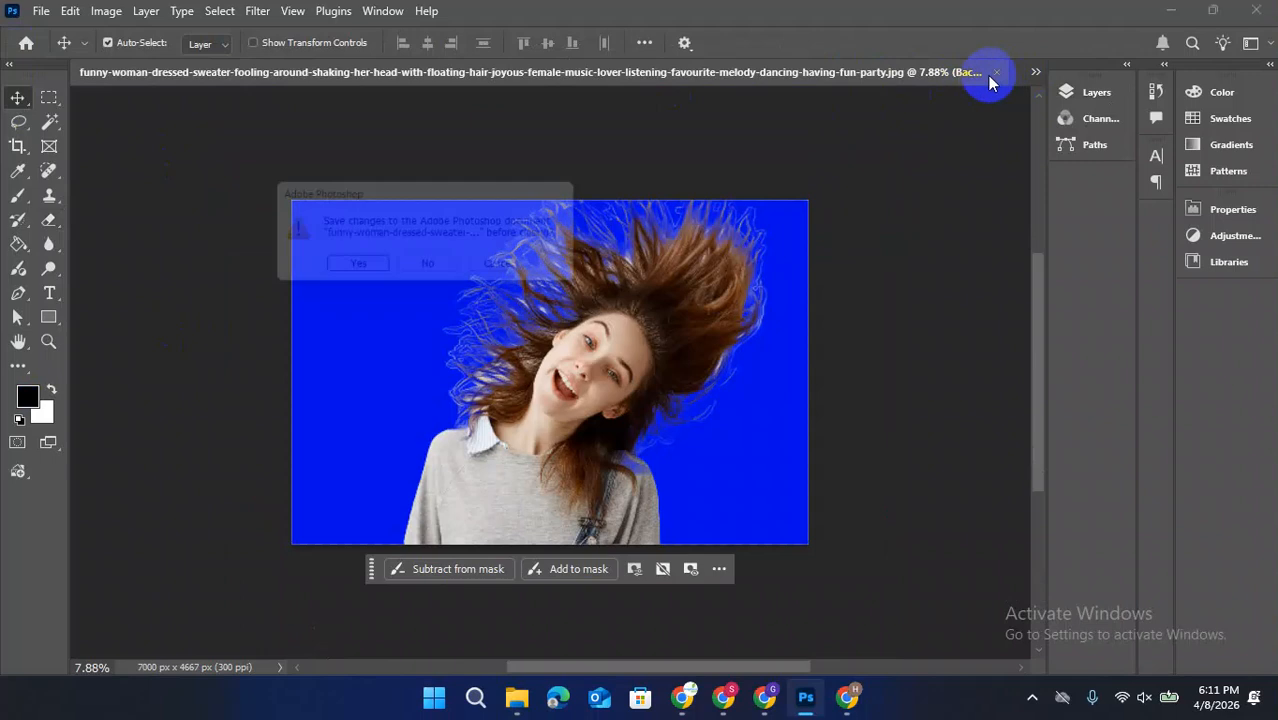
click(434, 270)
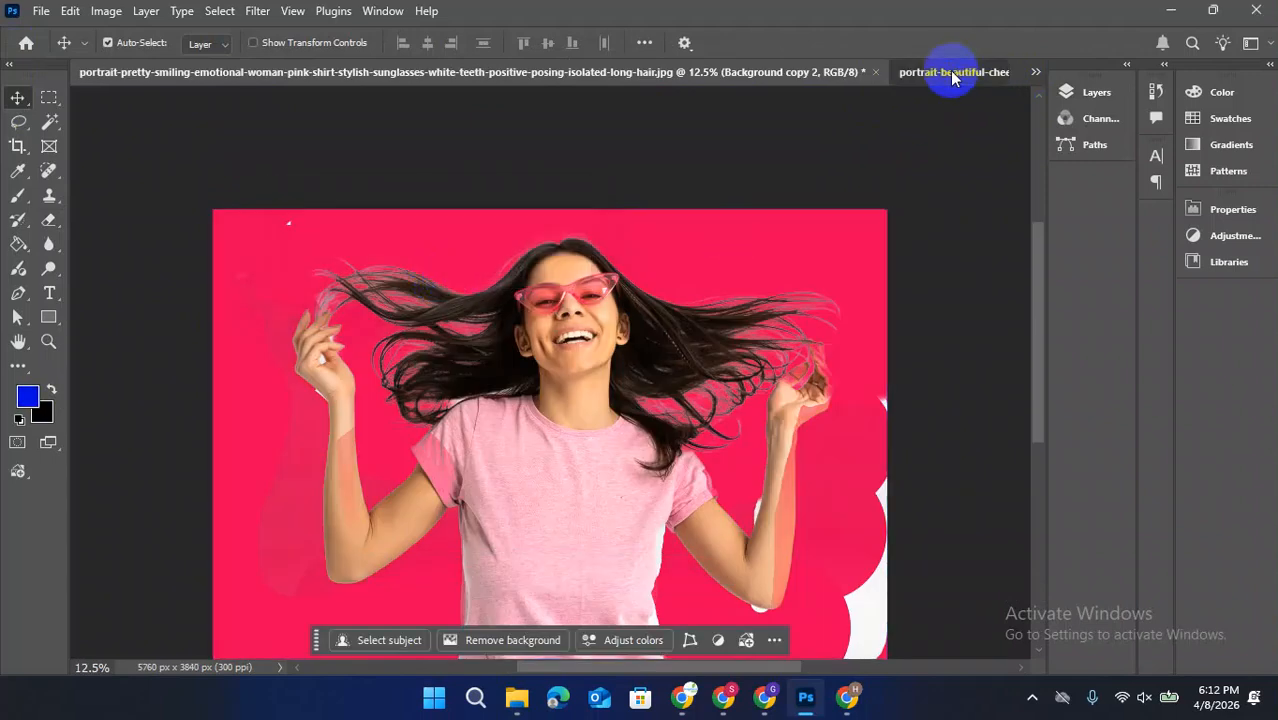
Switch to the redhead portrait and delete its erased cut-out and magenta fill layers
click(950, 72)
scroll(497, 372, down, 1)
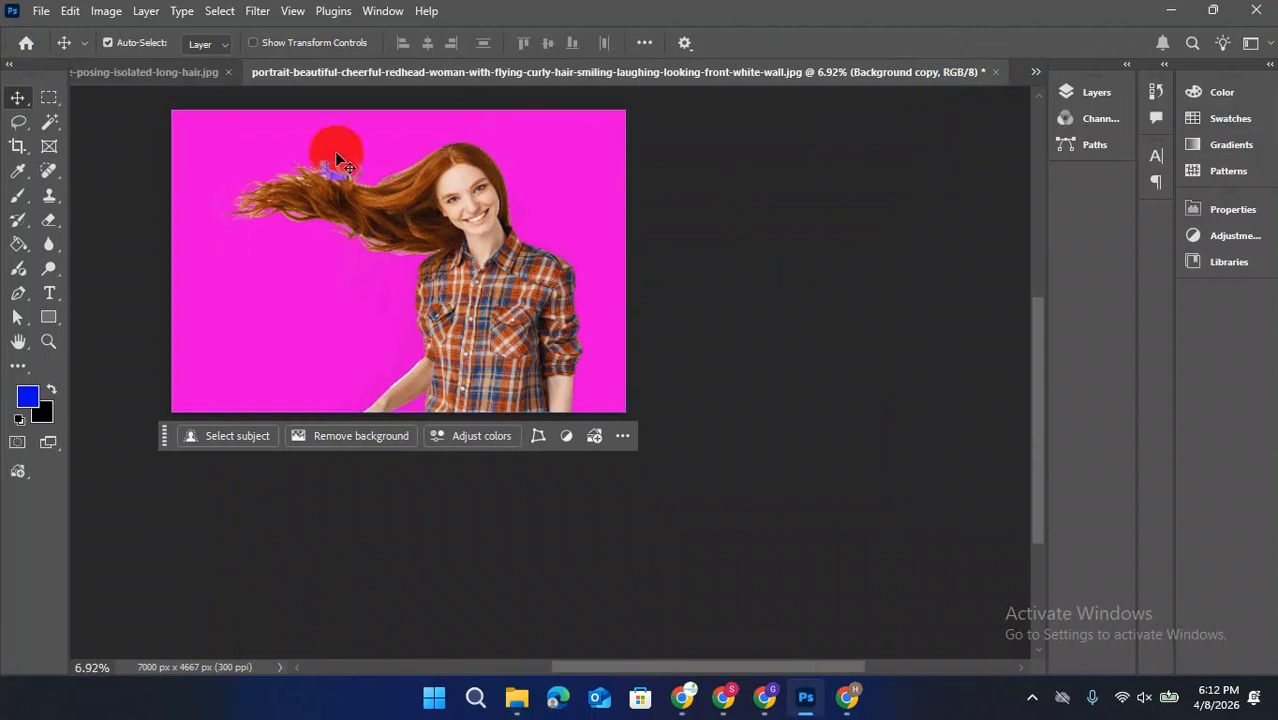
click(1096, 92)
drag(976, 199, 1015, 582)
Duplicate the redhead's Background layer and hide the original
drag(870, 206, 990, 582)
click(840, 227)
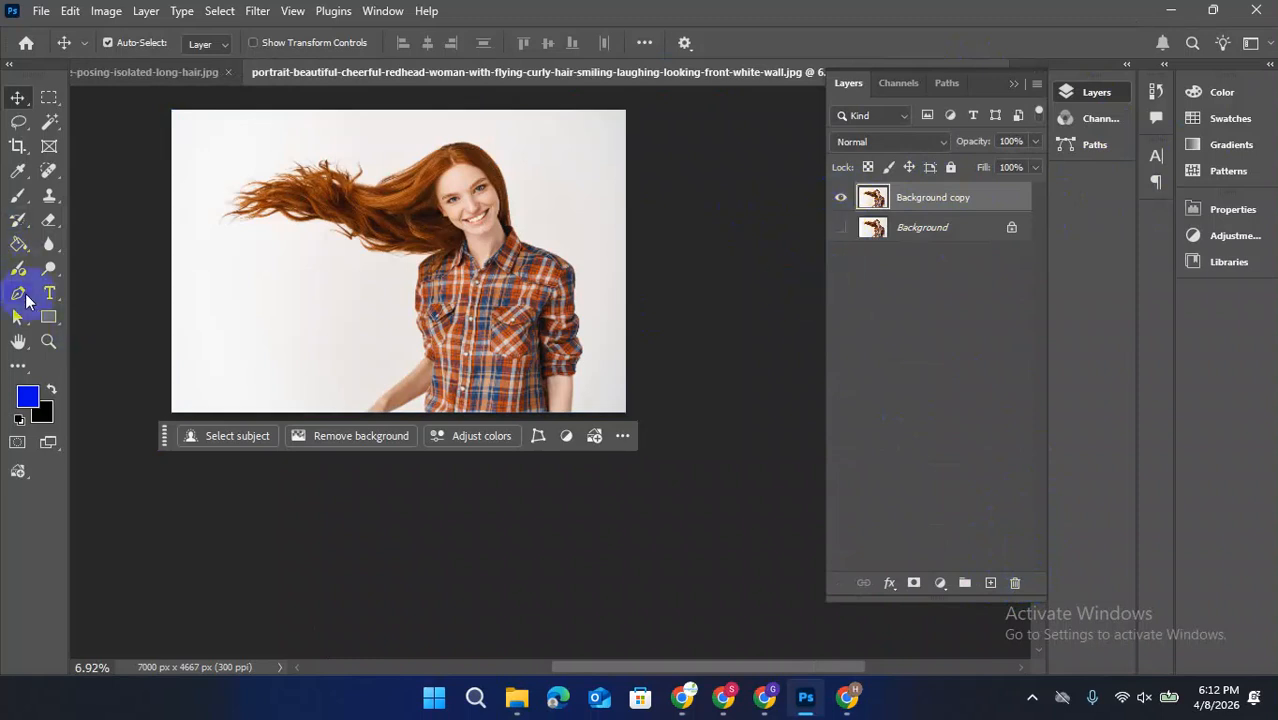
Set the Pen tool to Path mode and start a path where the redhead's shirt collar meets her hair
click(26, 300)
right_click(27, 300)
click(84, 299)
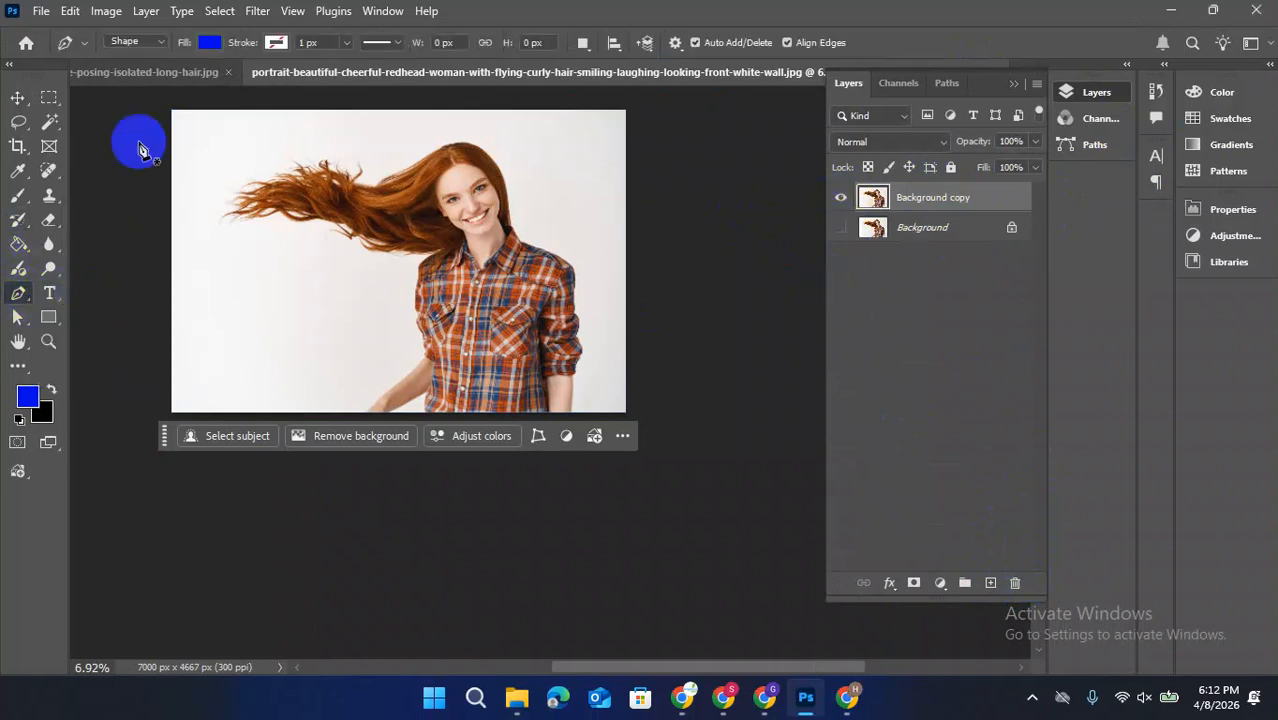
click(117, 42)
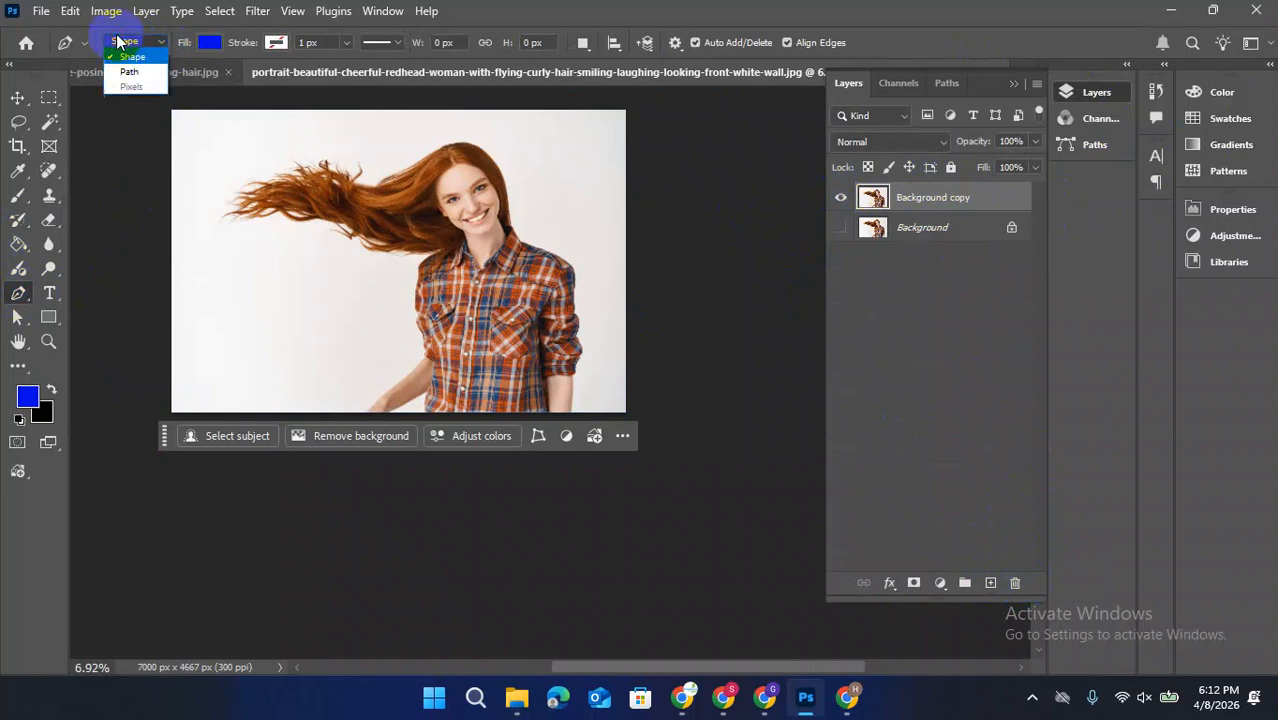
click(130, 72)
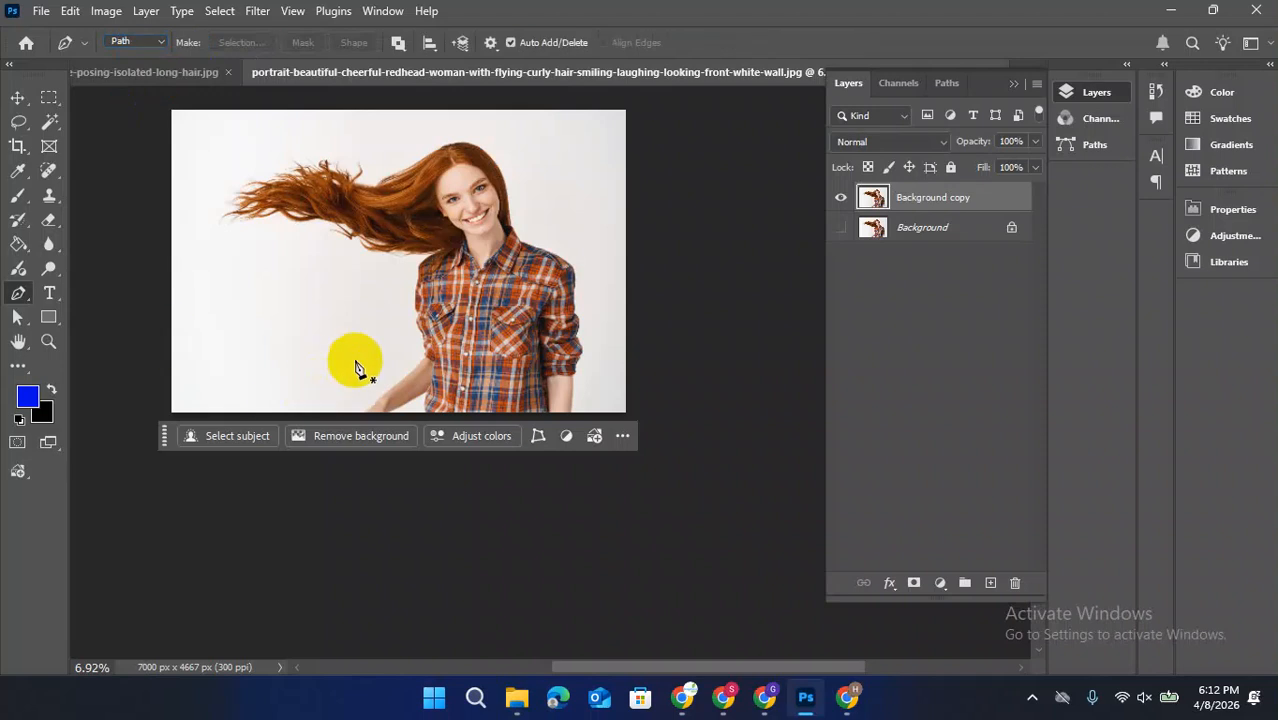
scroll(542, 214, up, 5)
scroll(530, 257, up, 5)
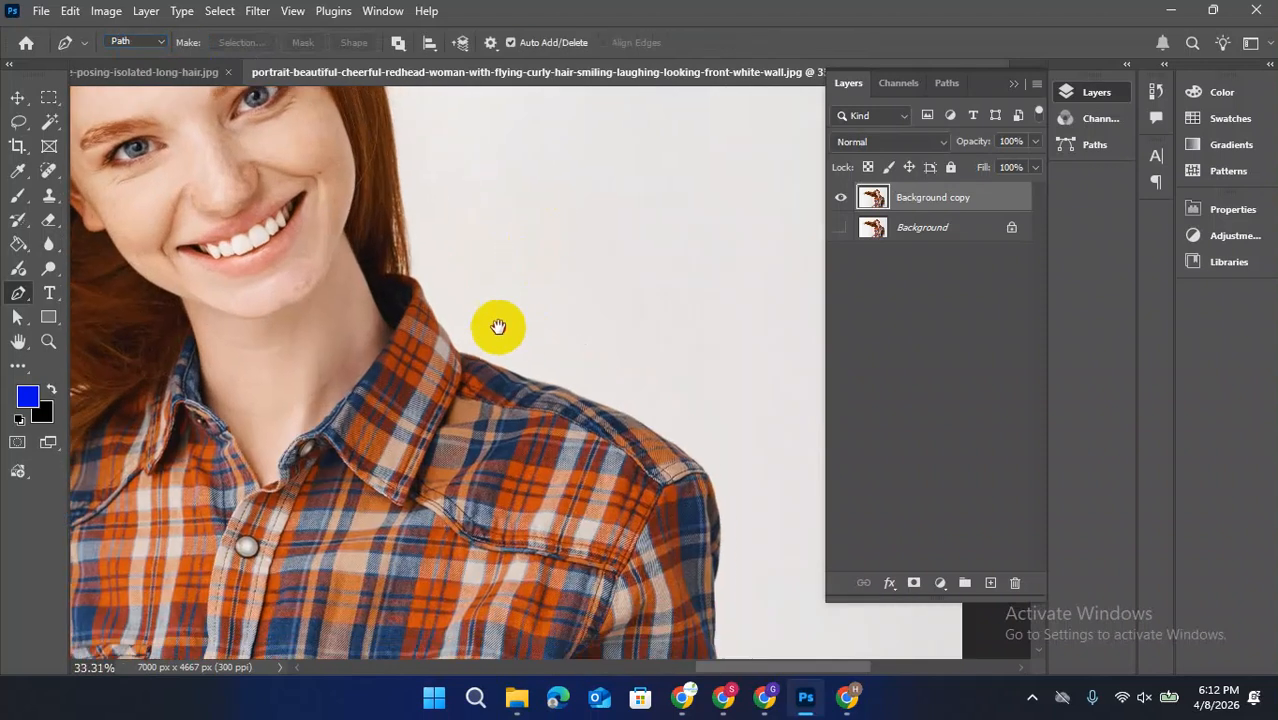
click(400, 244)
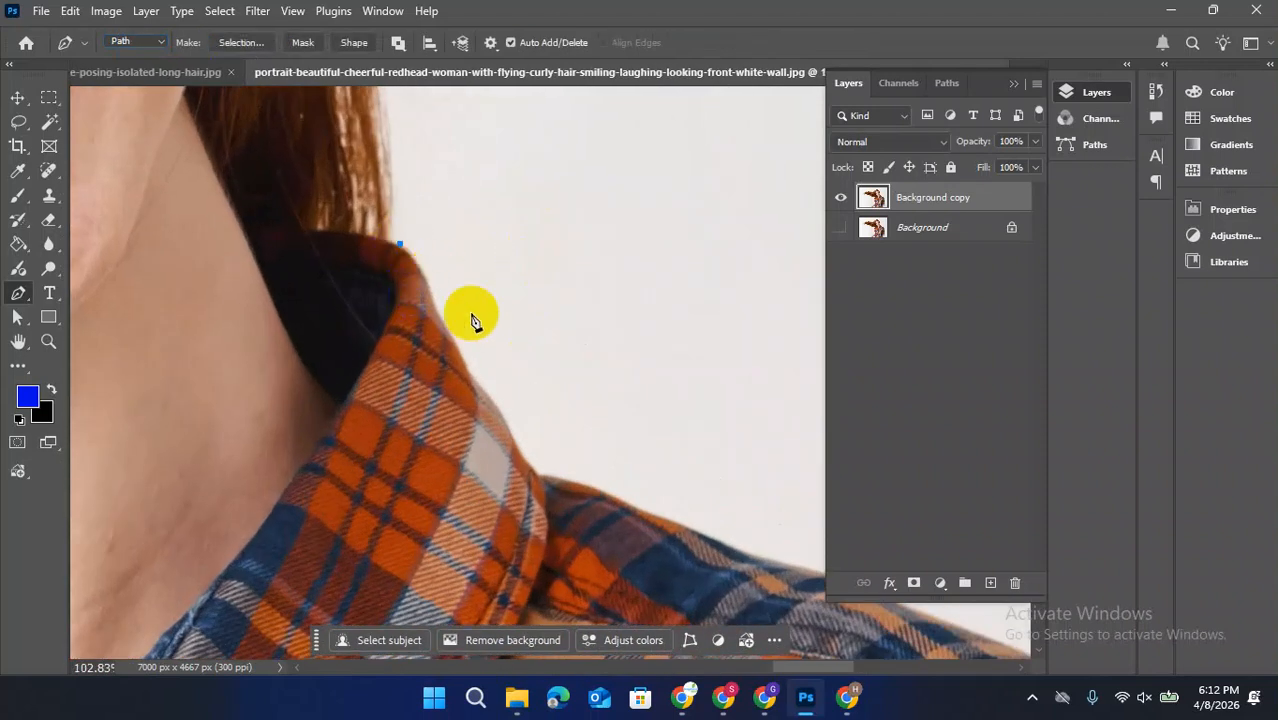
Trace the outer edge of the shirt collar with curved path points down to the shoulder seam
drag(460, 344, 484, 414)
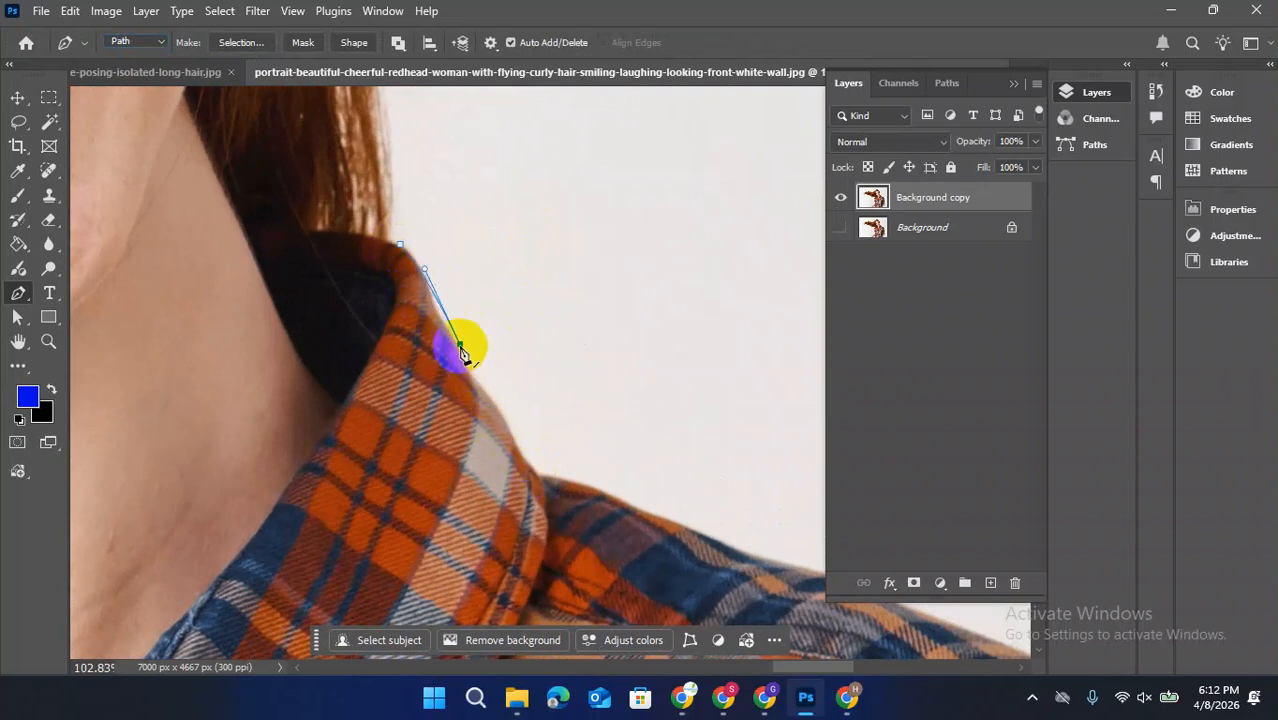
drag(462, 350, 450, 333)
key(ctrl+z)
drag(424, 270, 447, 330)
click(476, 386)
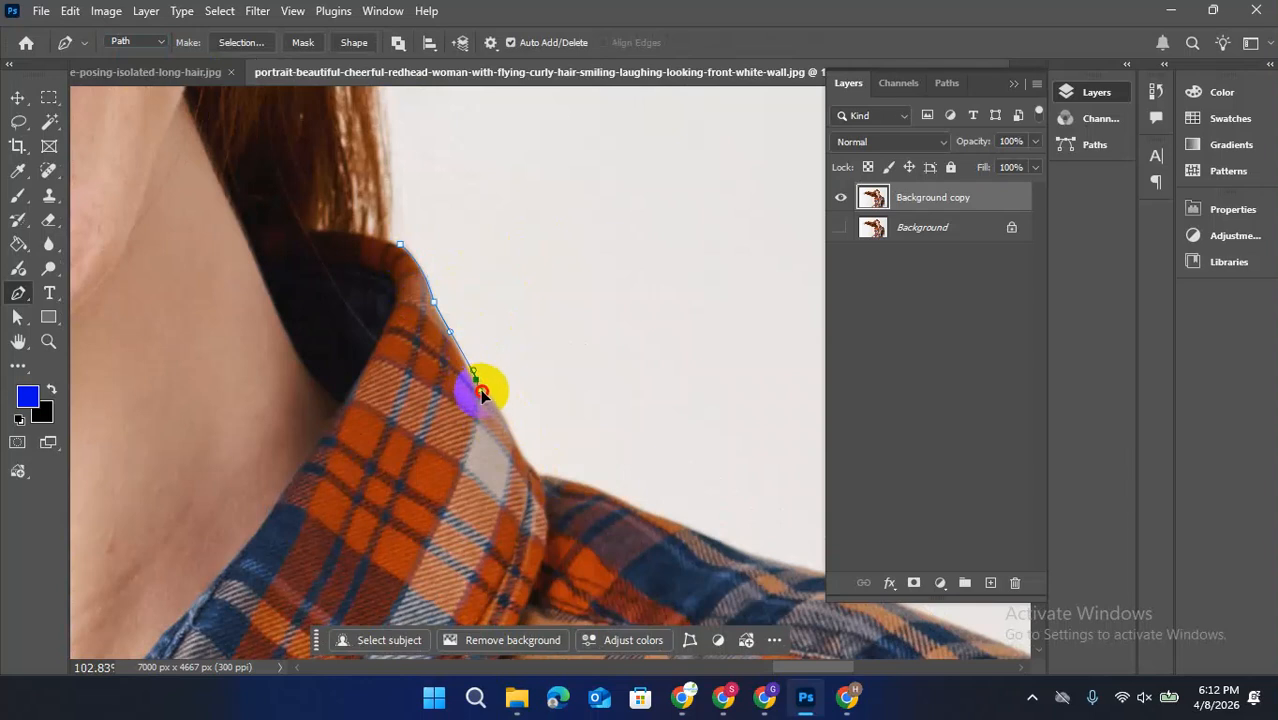
drag(551, 462, 432, 326)
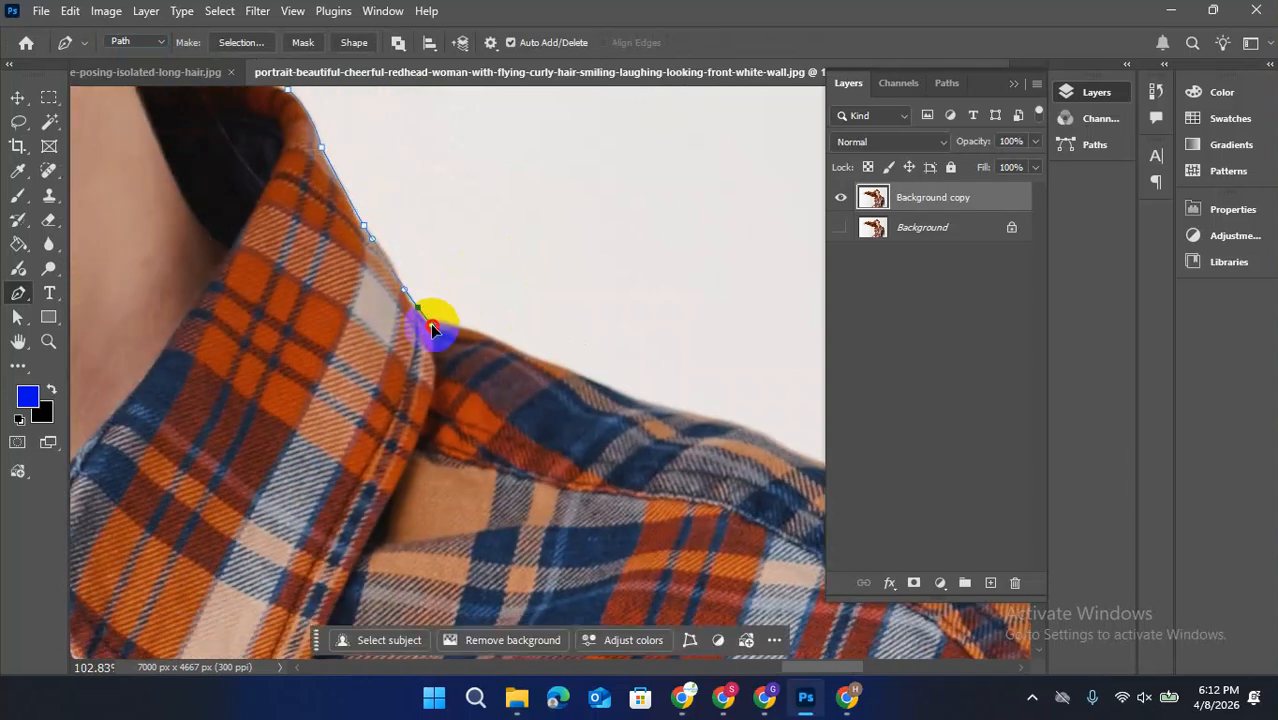
Trace the top of her left shoulder from the collar seam toward the sleeve with curved path points
drag(505, 344, 339, 260)
key(ctrl+z)
drag(334, 308, 319, 294)
drag(427, 335, 442, 334)
drag(573, 385, 411, 206)
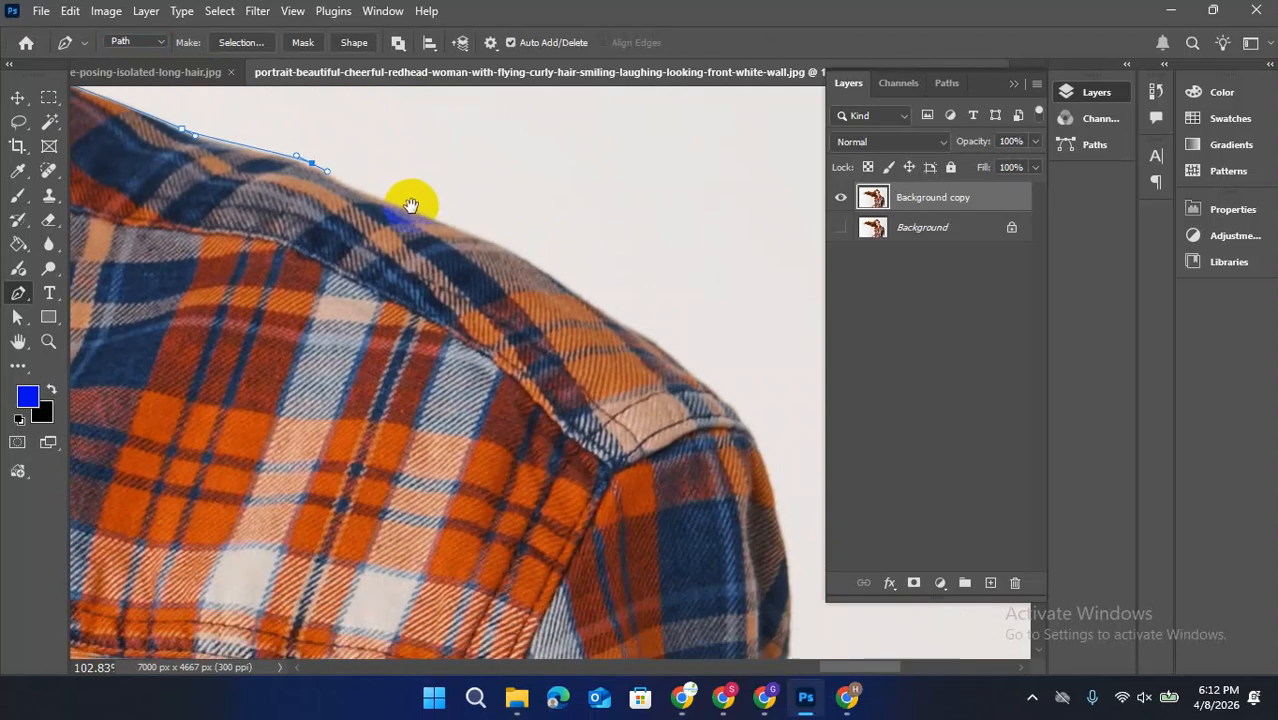
drag(542, 267, 565, 287)
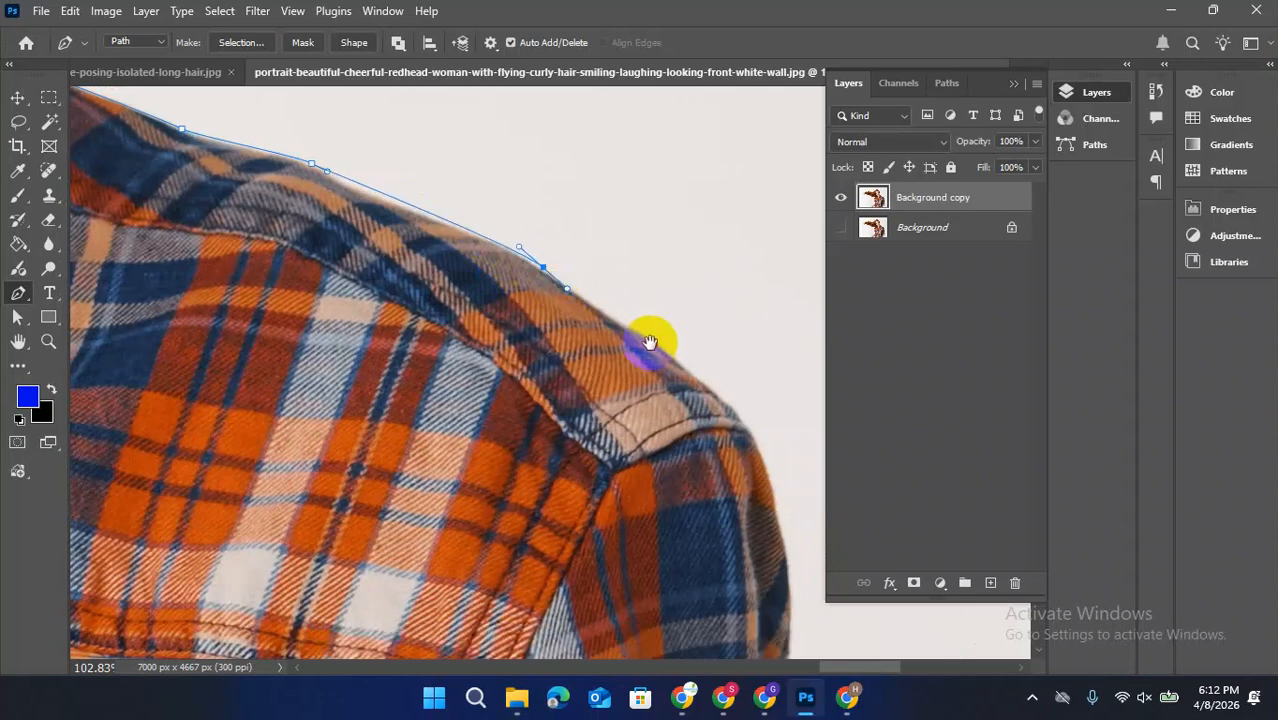
Continue the path around the left shoulder's outer curve and down the upper sleeve
drag(650, 344, 618, 220)
drag(705, 312, 616, 205)
mouse_move(631, 301)
mouse_down()
mouse_move(617, 337)
mouse_move(628, 315)
mouse_up()
drag(600, 377, 528, 170)
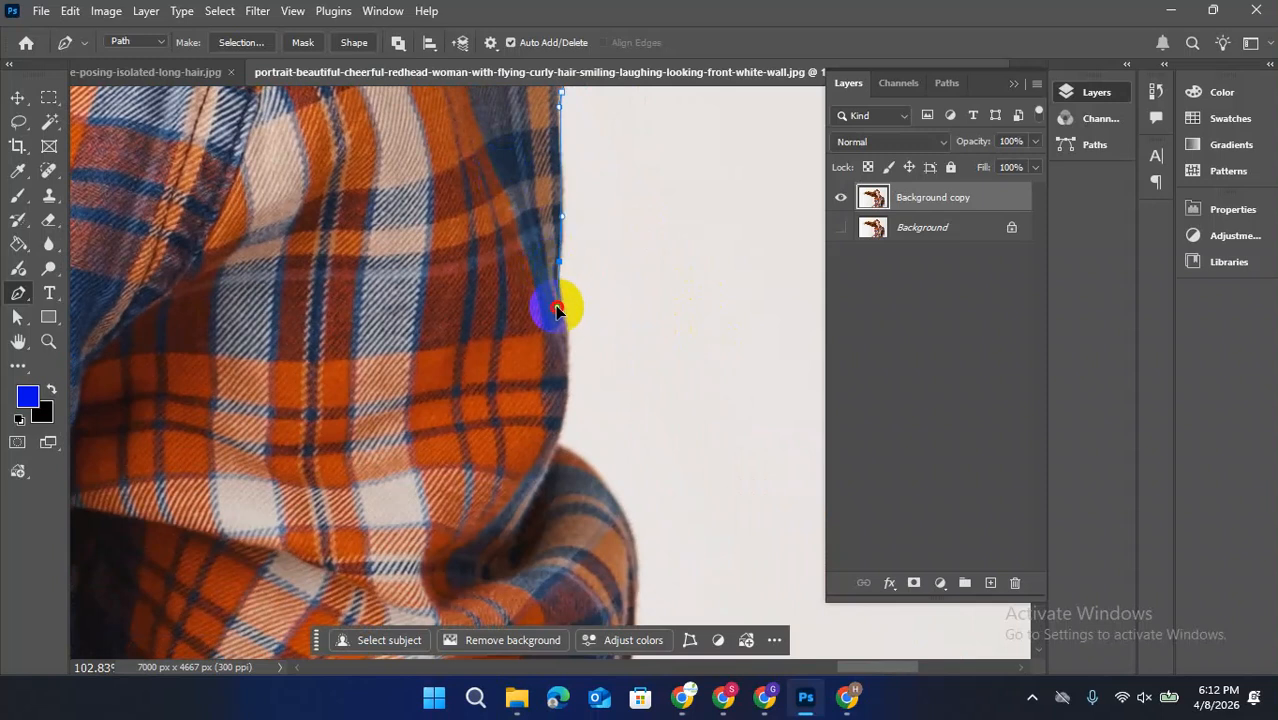
drag(584, 339, 562, 191)
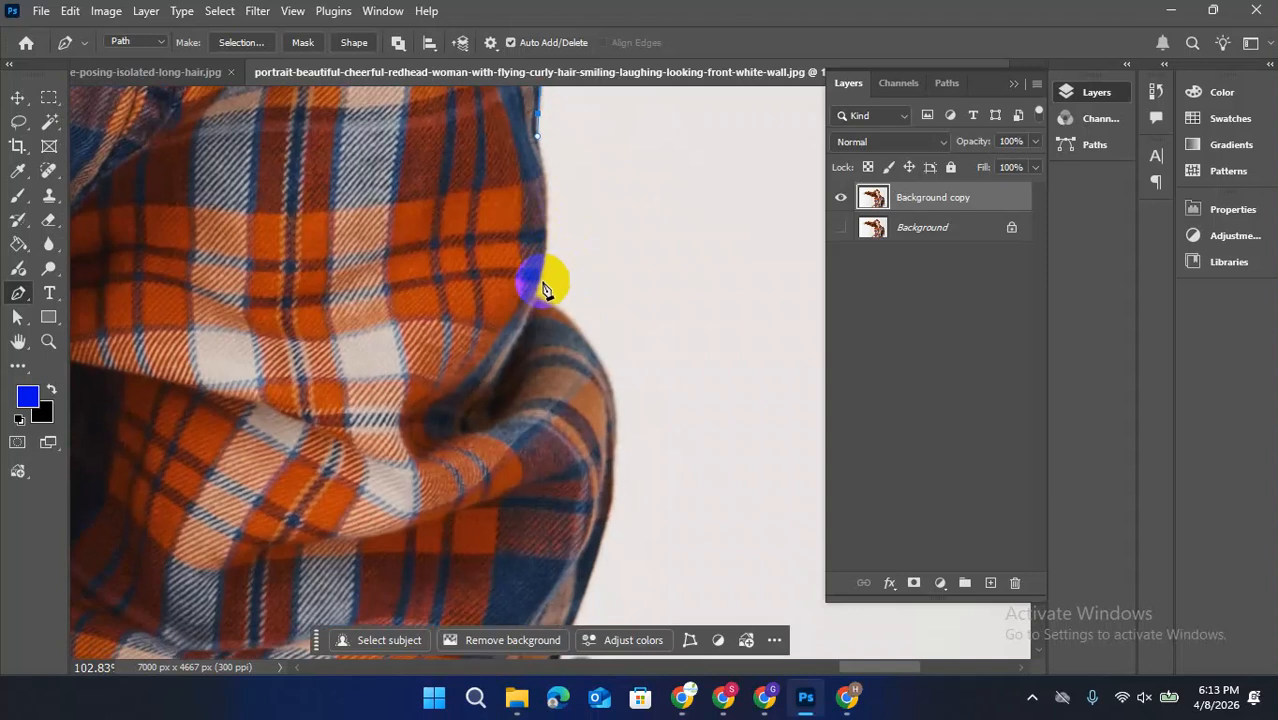
Trace the left sleeve's outer edge into the notch at the first fold and around the bulging fold below it
drag(538, 290, 513, 335)
alt+click(536, 292)
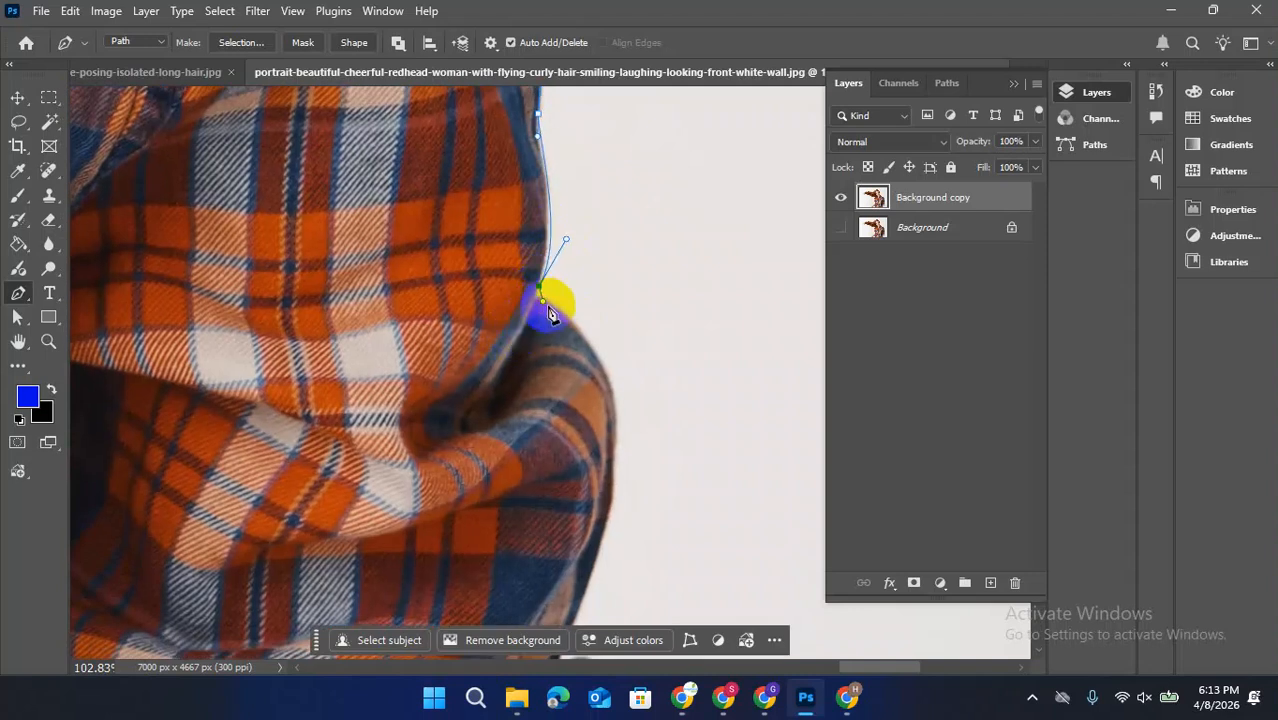
drag(605, 406, 413, 72)
drag(416, 285, 410, 328)
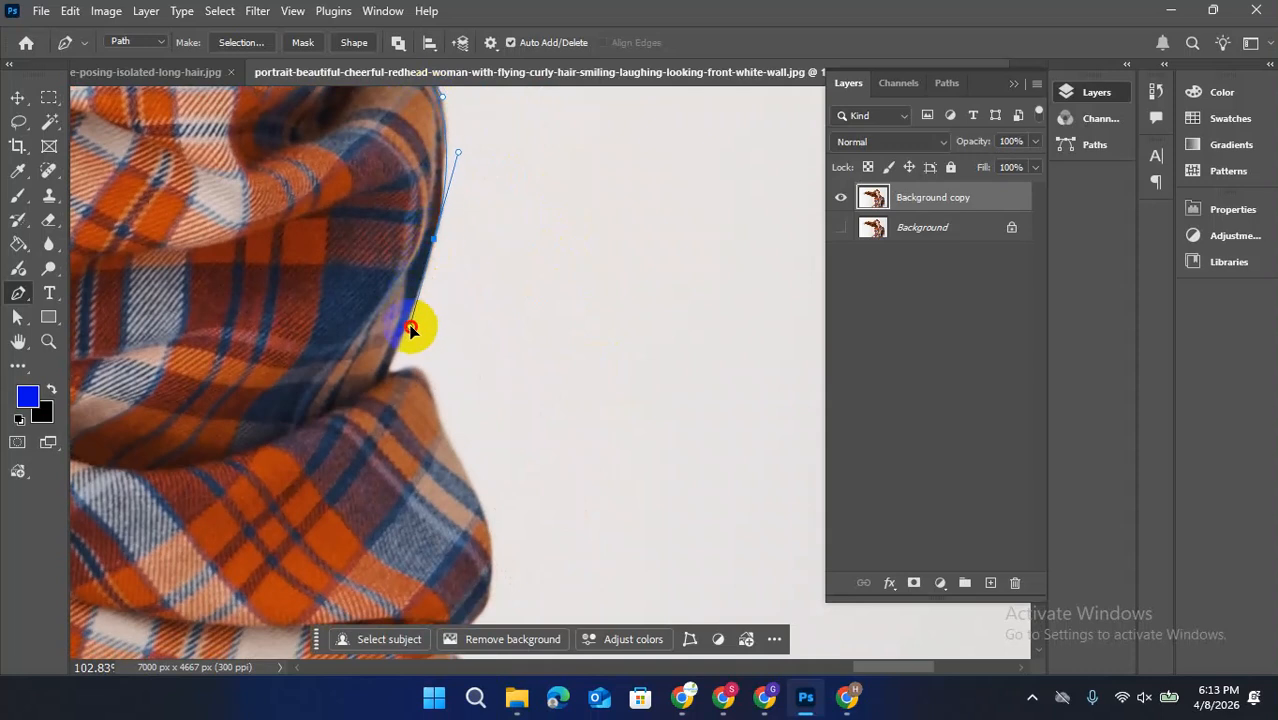
click(411, 303)
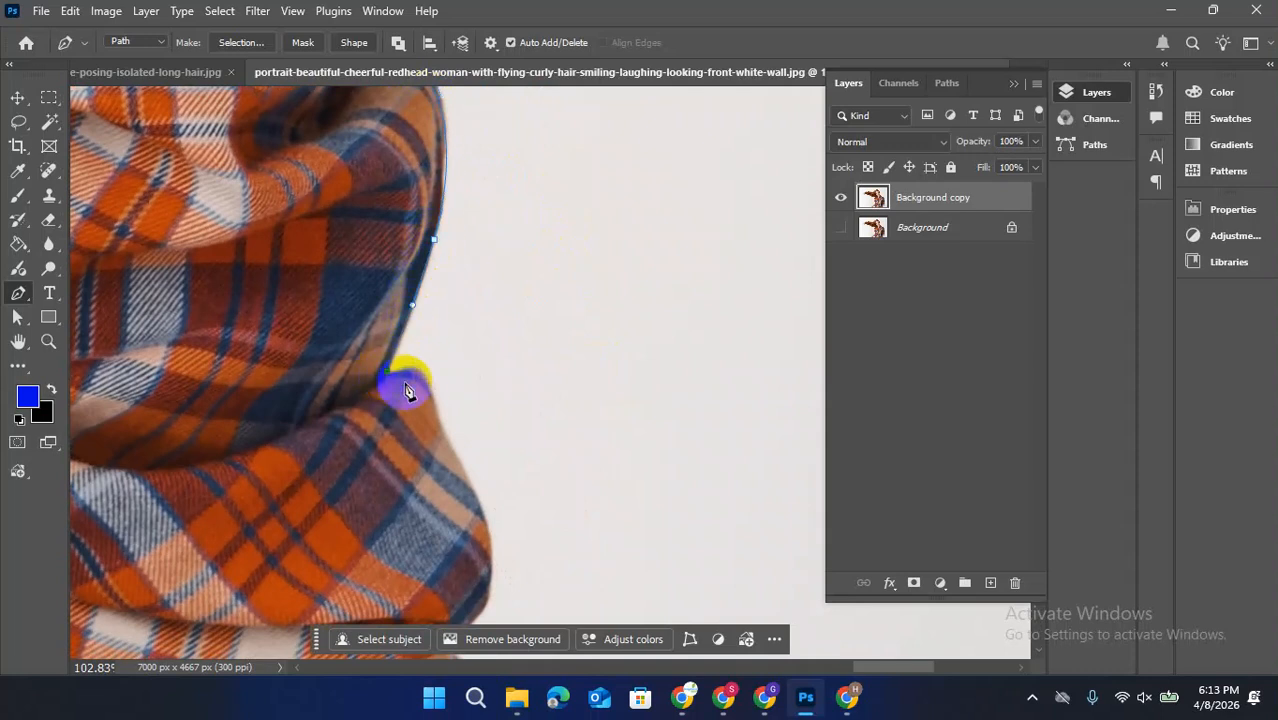
Trace the lower folds and rolled cuff of the left sleeve down to the bare arm
drag(399, 385, 505, 200)
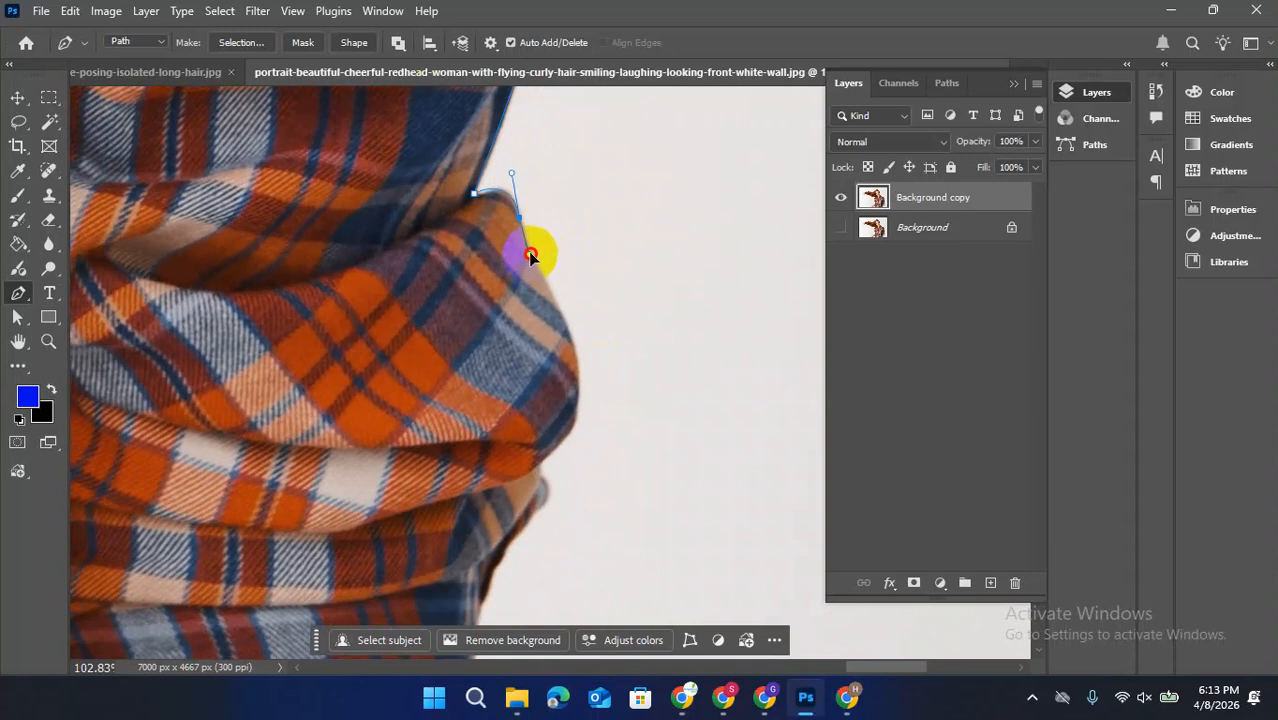
drag(529, 254, 529, 252)
drag(575, 338, 633, 211)
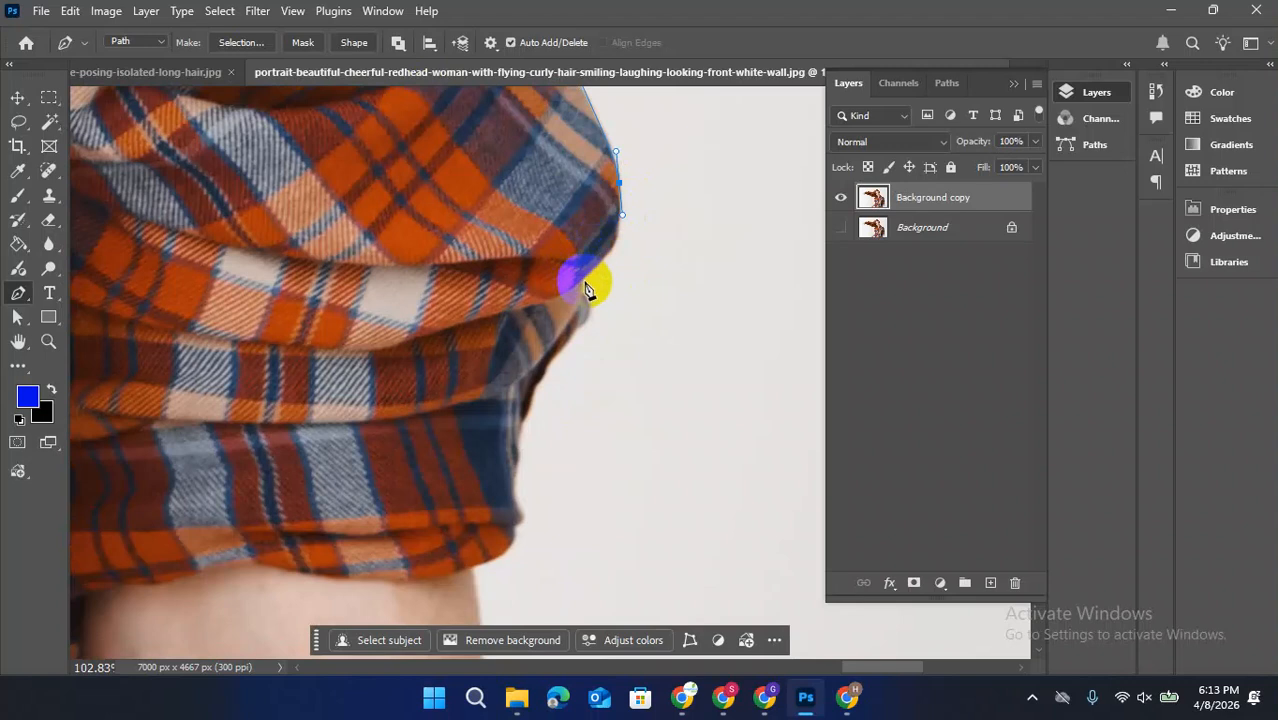
mouse_move(581, 284)
mouse_down()
mouse_move(540, 316)
mouse_move(581, 295)
mouse_up()
mouse_move(562, 346)
mouse_down()
mouse_move(548, 347)
mouse_move(560, 346)
mouse_up()
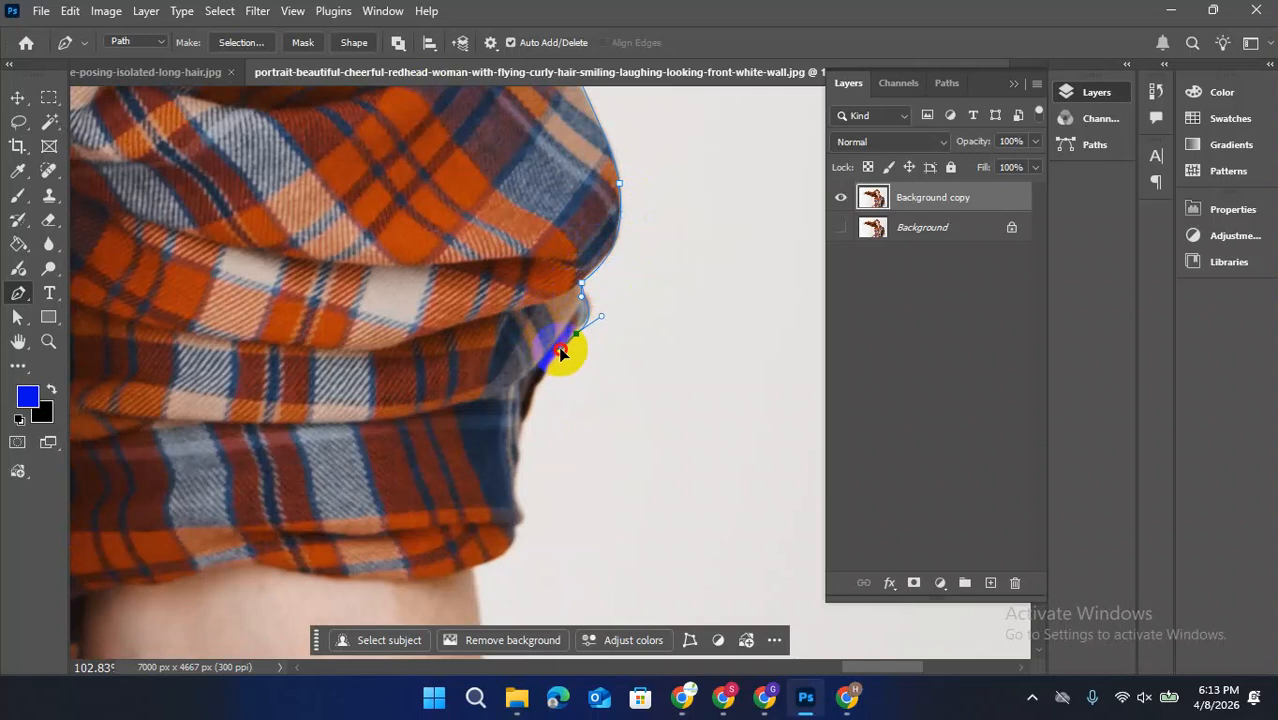
drag(527, 408, 500, 260)
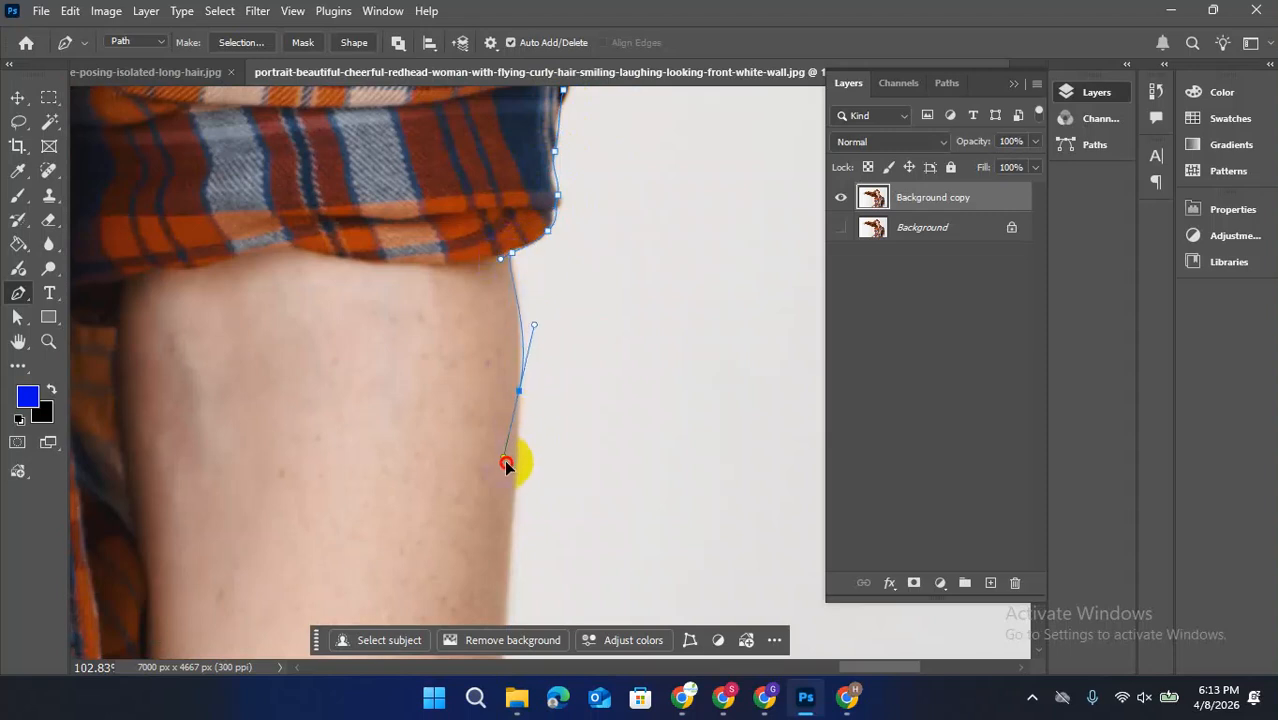
Trace the outer edge of the bare left arm down past the image's bottom edge
drag(519, 498, 513, 496)
key(space)
drag(562, 348, 625, 170)
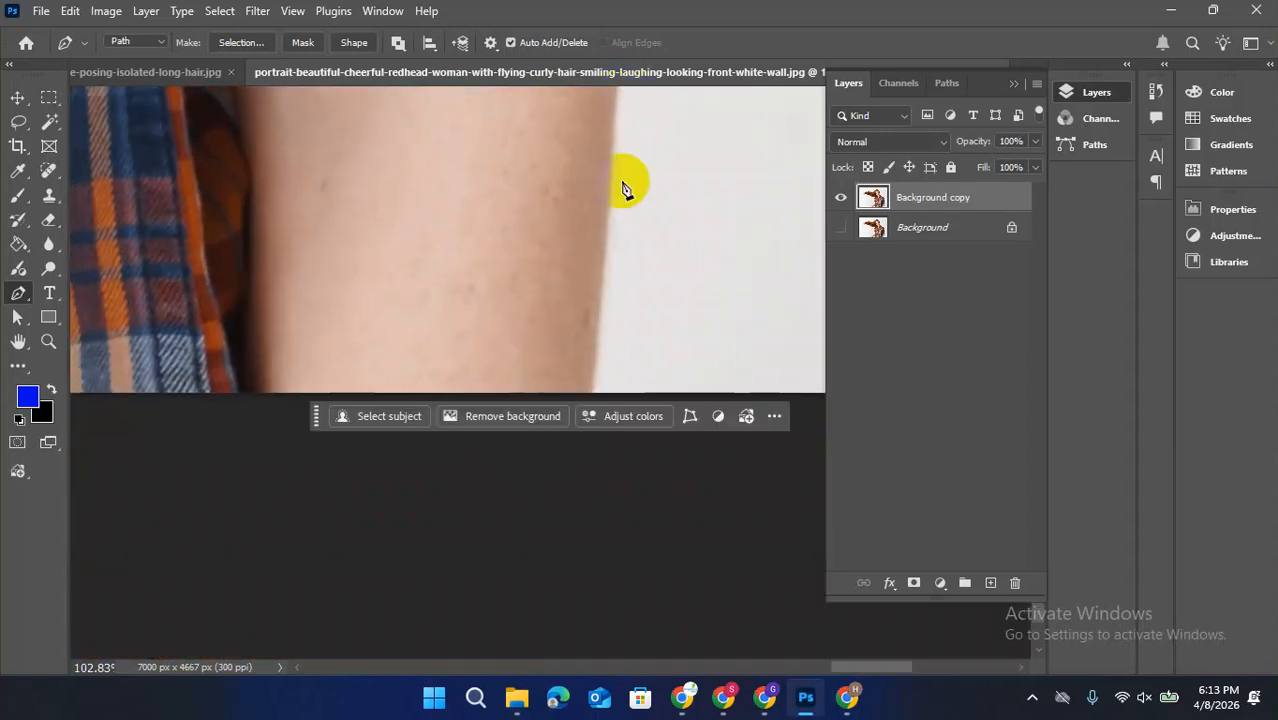
drag(593, 398, 584, 426)
Run the path in straight segments just below the image's bottom edge to the opposite side of the shirt
key(space)
drag(285, 559, 508, 513)
click(548, 530)
click(343, 509)
key(space)
drag(243, 488, 491, 489)
click(285, 488)
key(space)
drag(208, 408, 607, 471)
click(215, 503)
key(space)
drag(325, 439, 752, 462)
key(space)
drag(300, 476, 812, 479)
drag(398, 512, 422, 512)
click(262, 516)
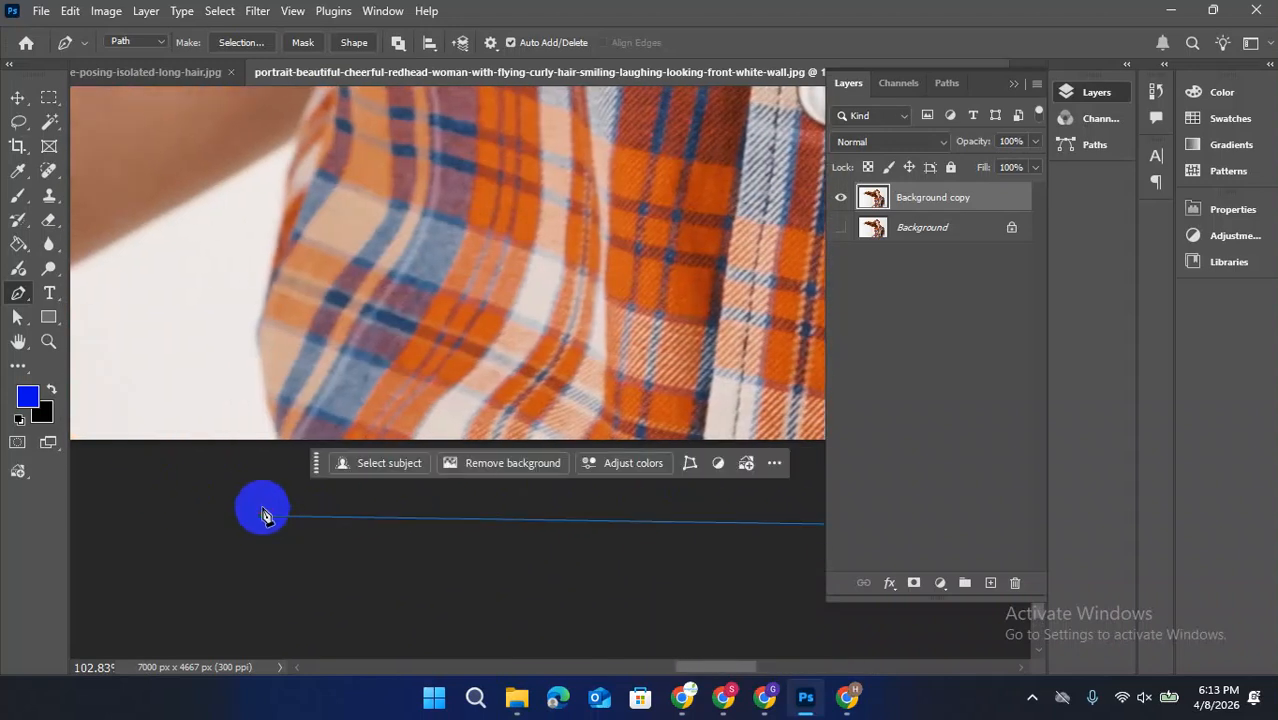
Trace the shirt's side edge up to her right arm and continue along the arm's underside
click(277, 441)
drag(256, 330, 261, 295)
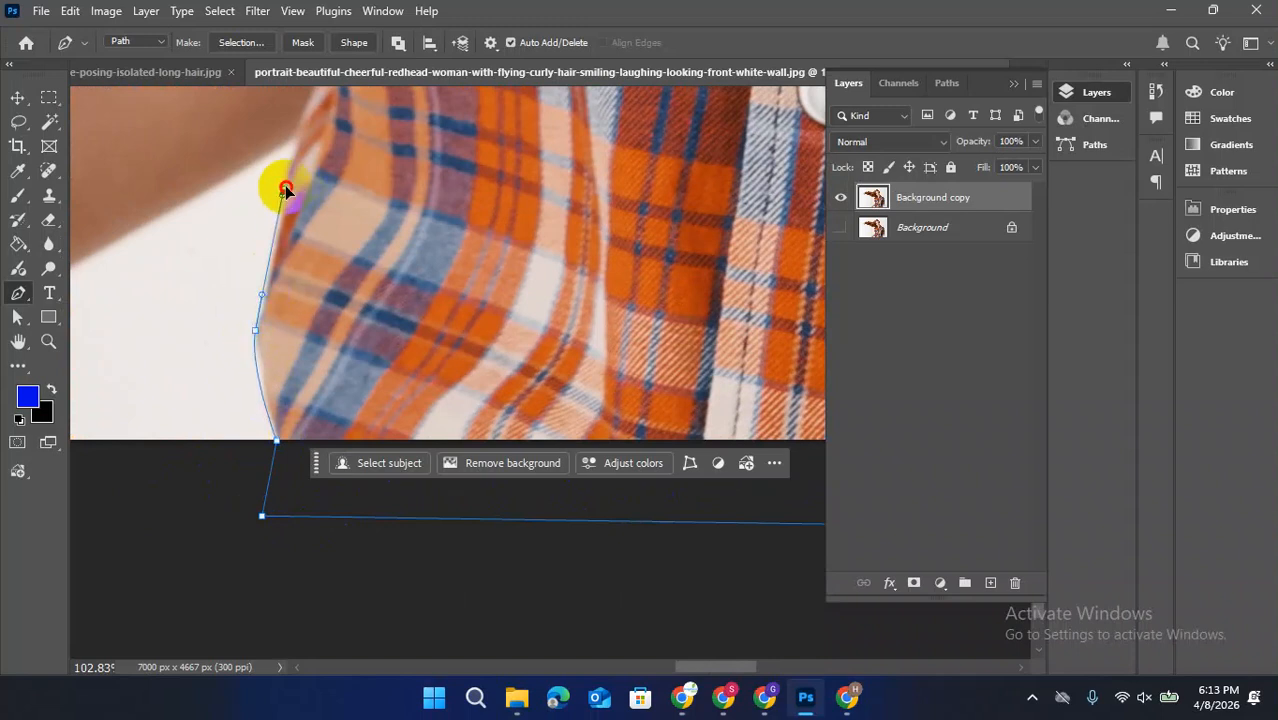
drag(285, 189, 288, 182)
drag(161, 224, 160, 223)
drag(168, 243, 601, 284)
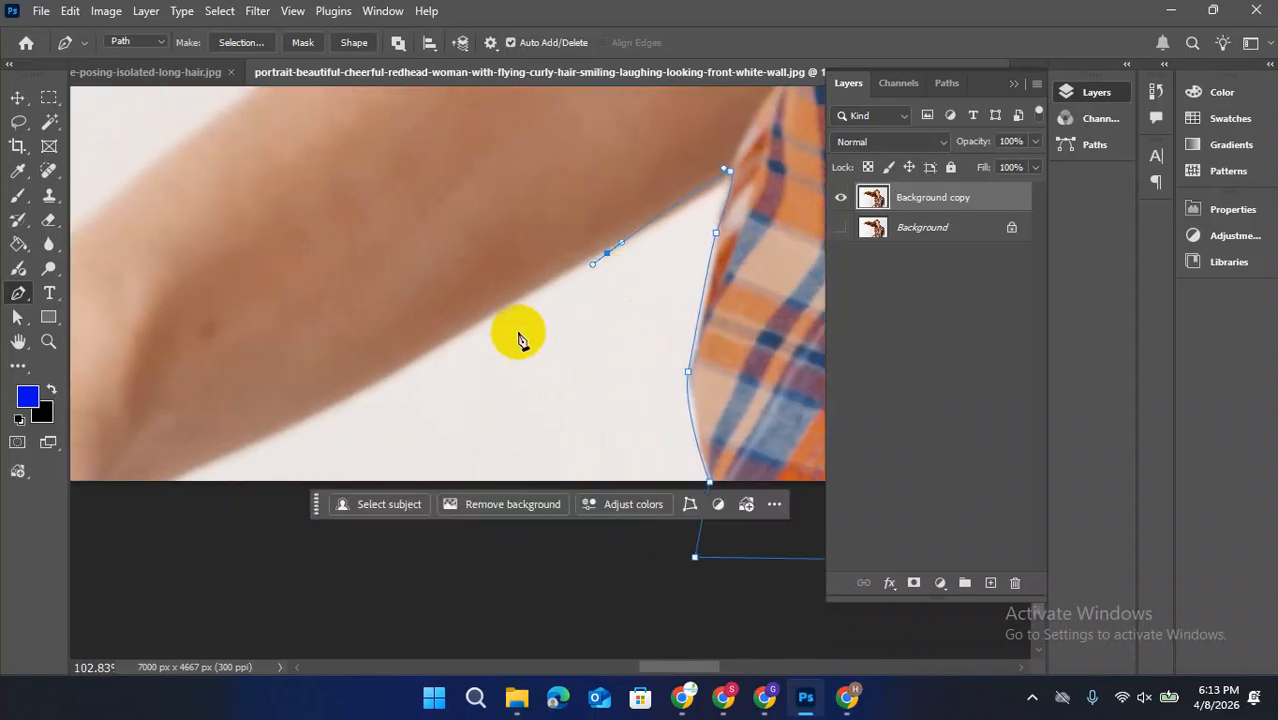
drag(387, 376, 361, 394)
drag(285, 428, 577, 284)
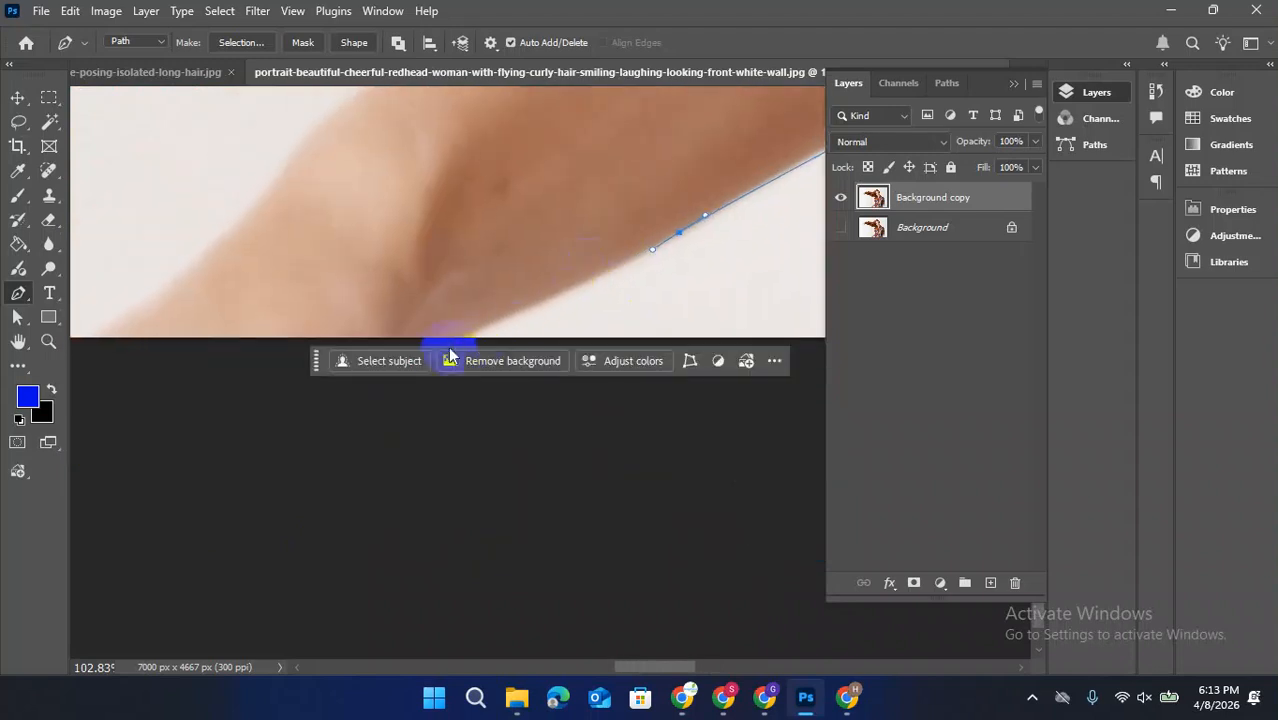
Carry the path below the image edge under the bent right arm and back to the arm's outer side
drag(402, 394, 363, 411)
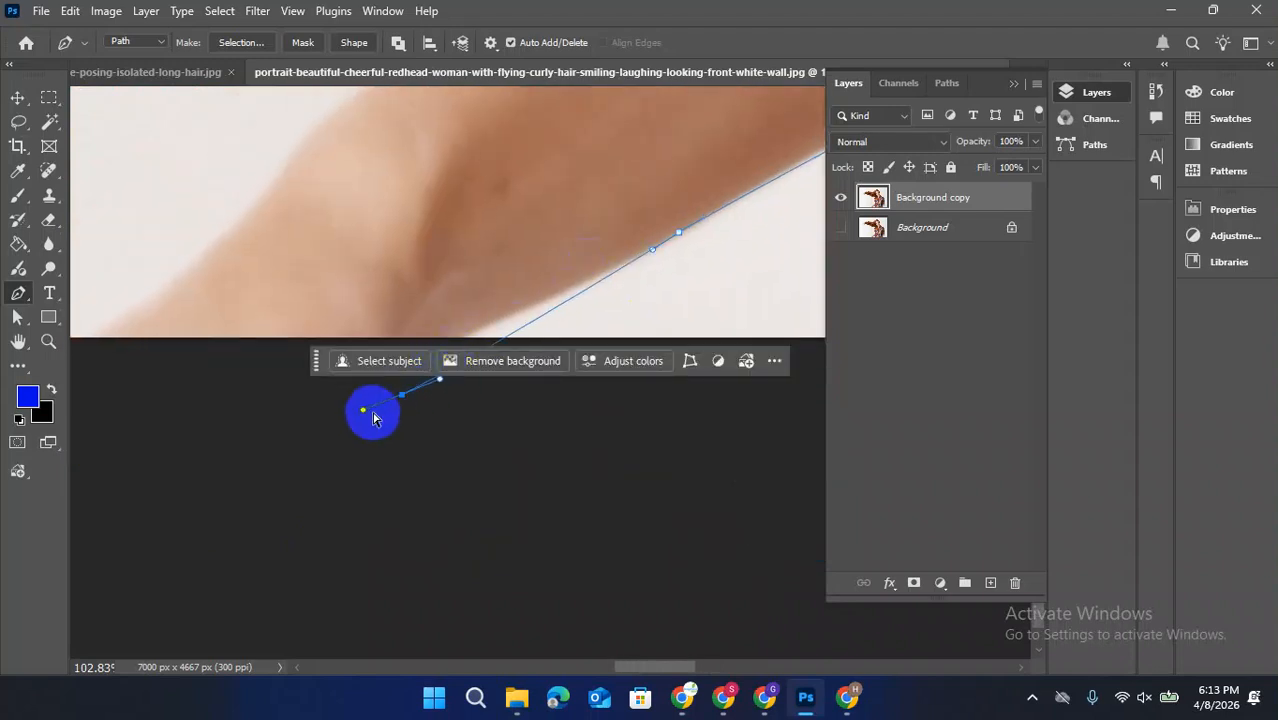
key(ctrl+z)
drag(316, 360, 338, 482)
drag(456, 351, 400, 374)
click(254, 388)
drag(158, 358, 492, 378)
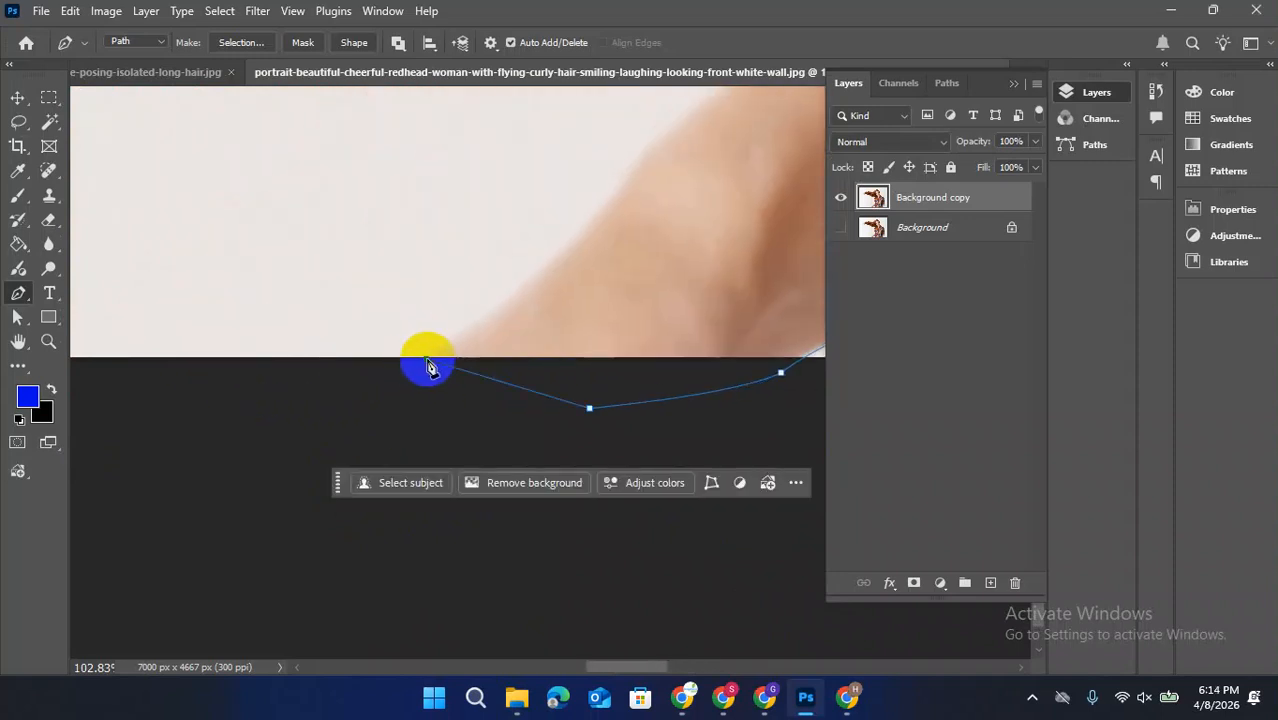
Trace the upper edge of the bare right arm up toward the rolled cuff with curved points
drag(571, 240, 597, 218)
drag(650, 179, 253, 451)
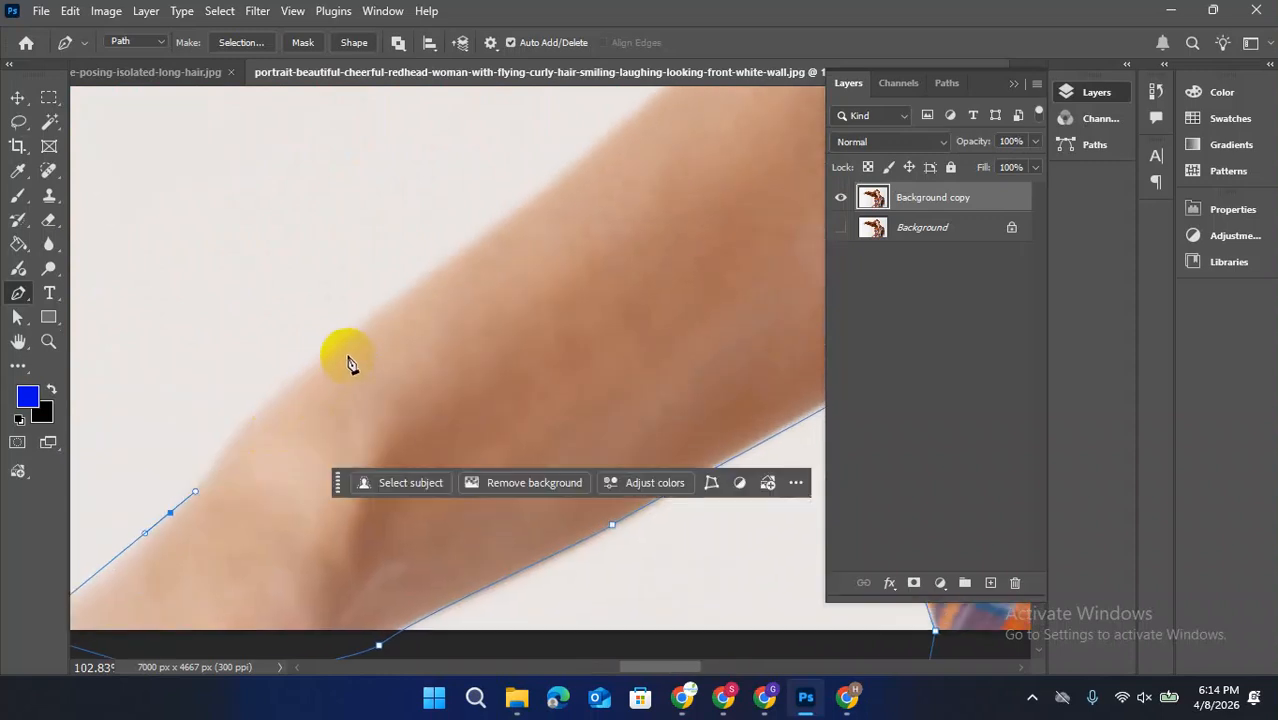
drag(356, 329, 411, 293)
drag(530, 281, 386, 503)
drag(519, 308, 399, 528)
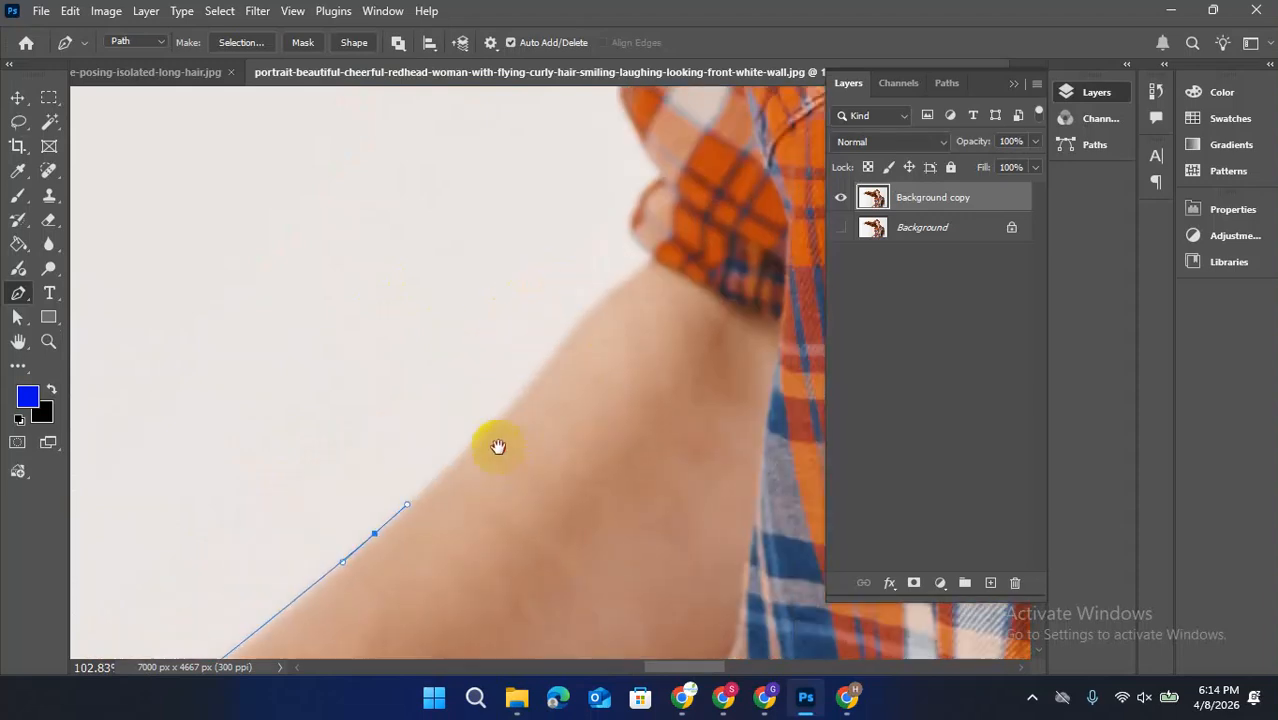
drag(556, 354, 571, 331)
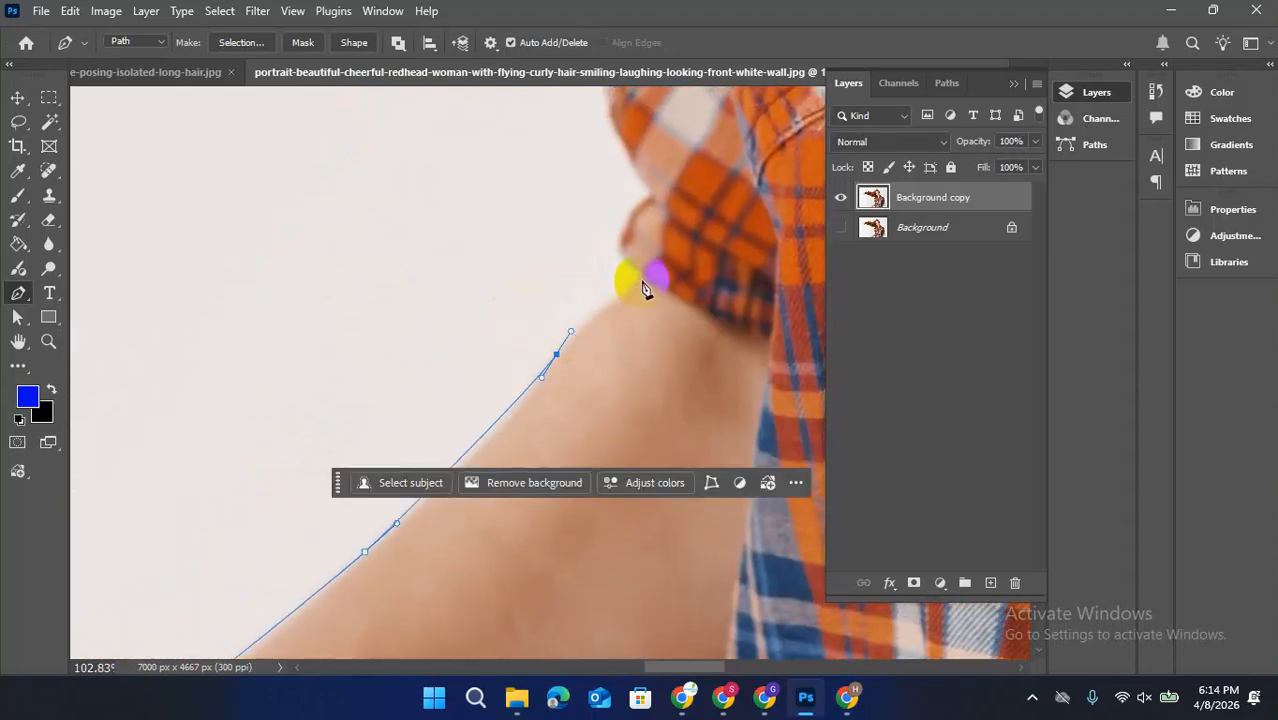
Outline the right sleeve's rolled cuff and the lower sleeve folds above it
drag(641, 281, 626, 248)
drag(648, 201, 660, 403)
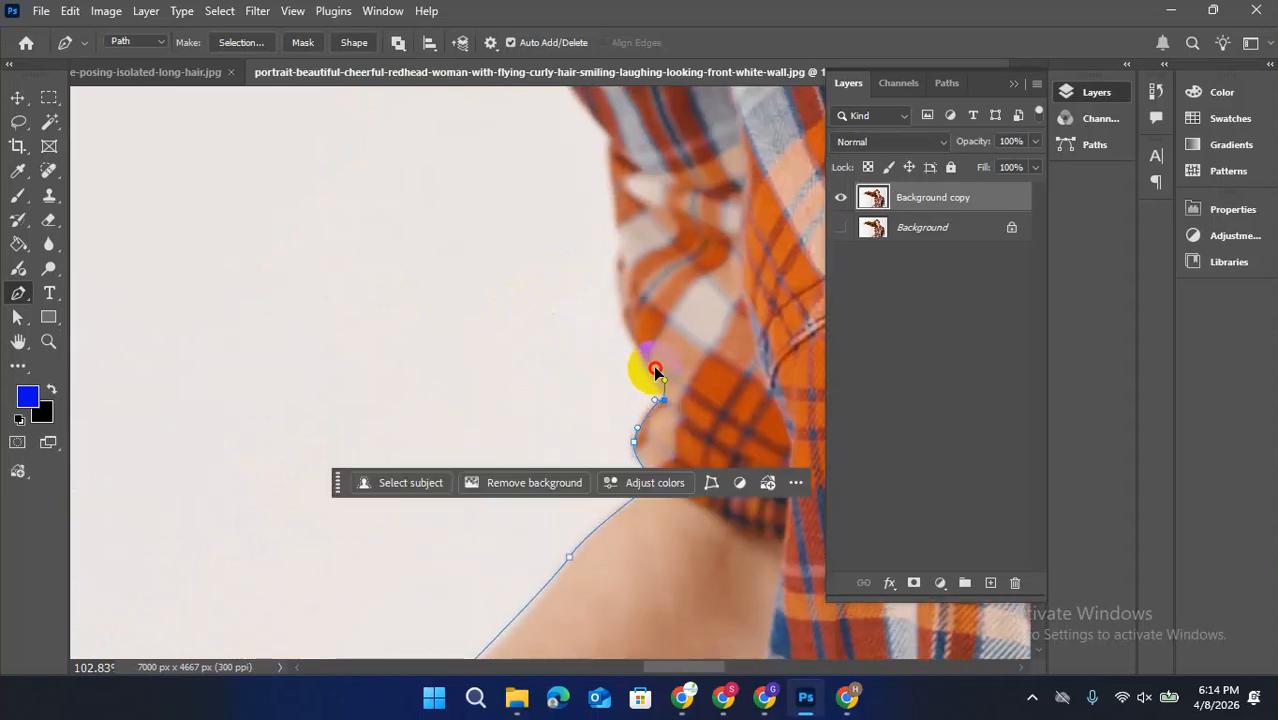
drag(643, 369, 640, 515)
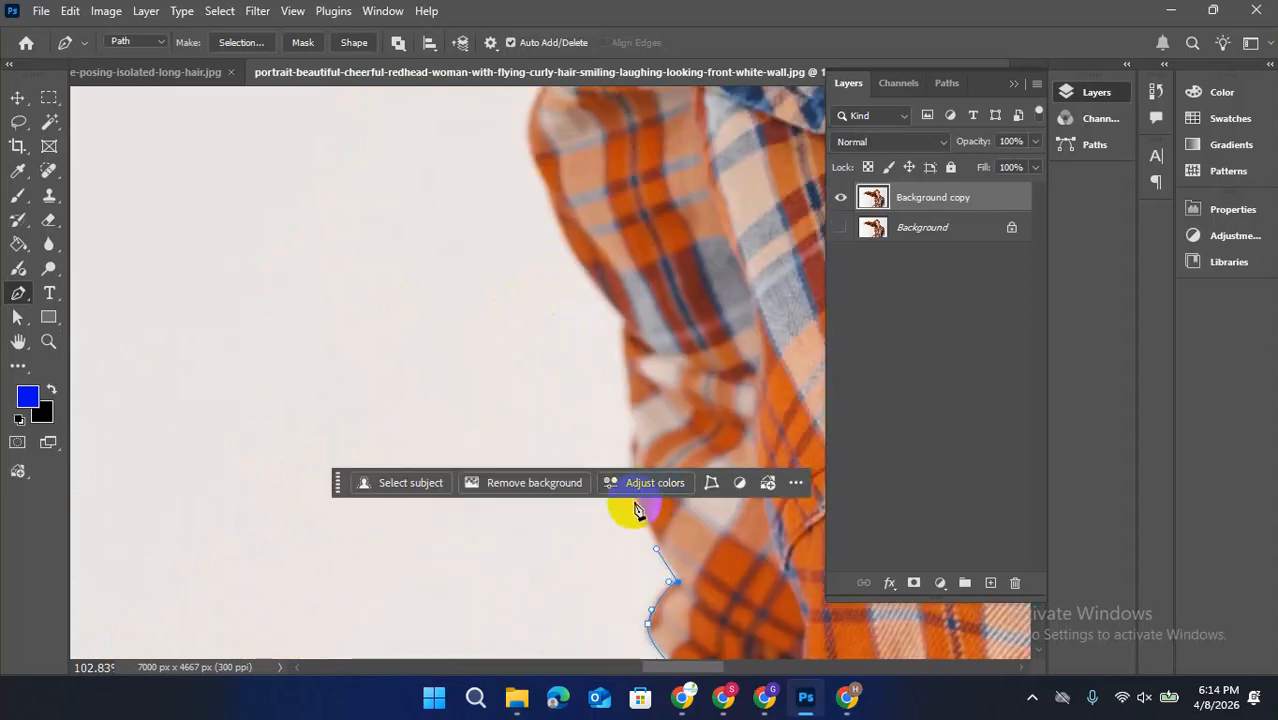
click(636, 503)
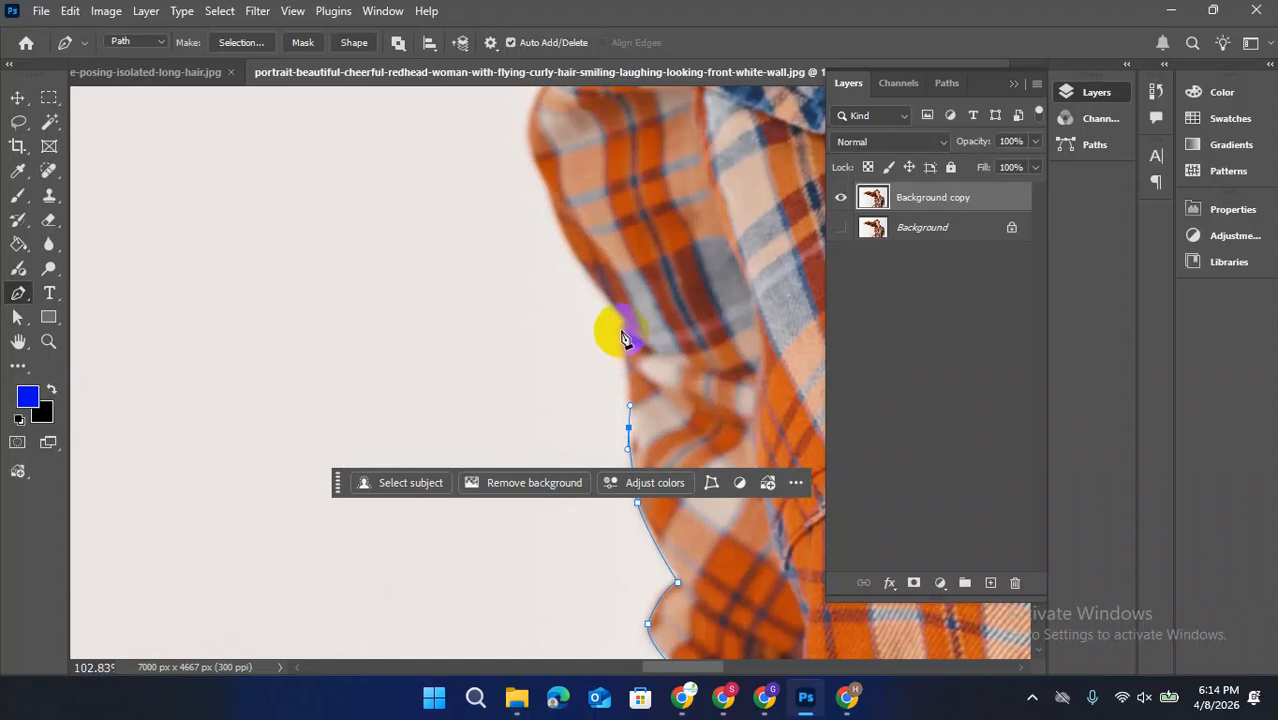
drag(627, 298, 716, 500)
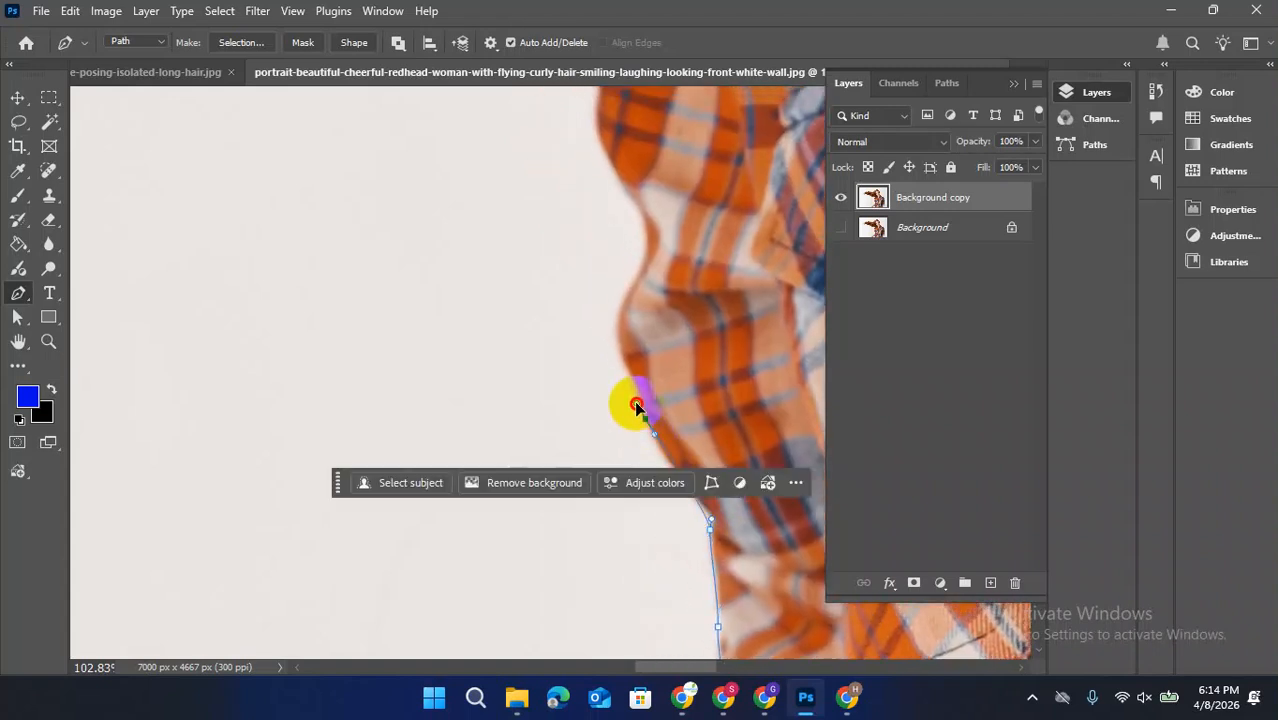
Trace the middle folds of the right sleeve and move the contextual bar clear of the sleeve edge
drag(631, 385, 630, 383)
drag(654, 297, 570, 428)
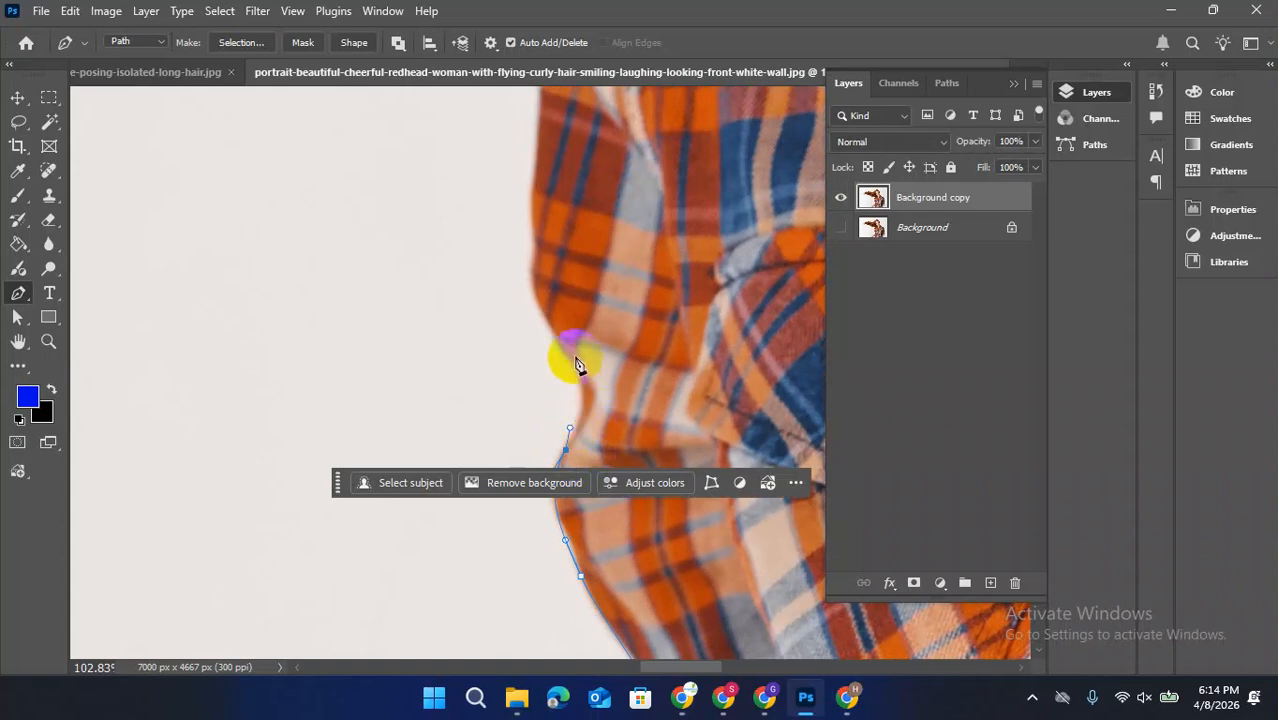
drag(565, 350, 560, 531)
drag(544, 452, 551, 405)
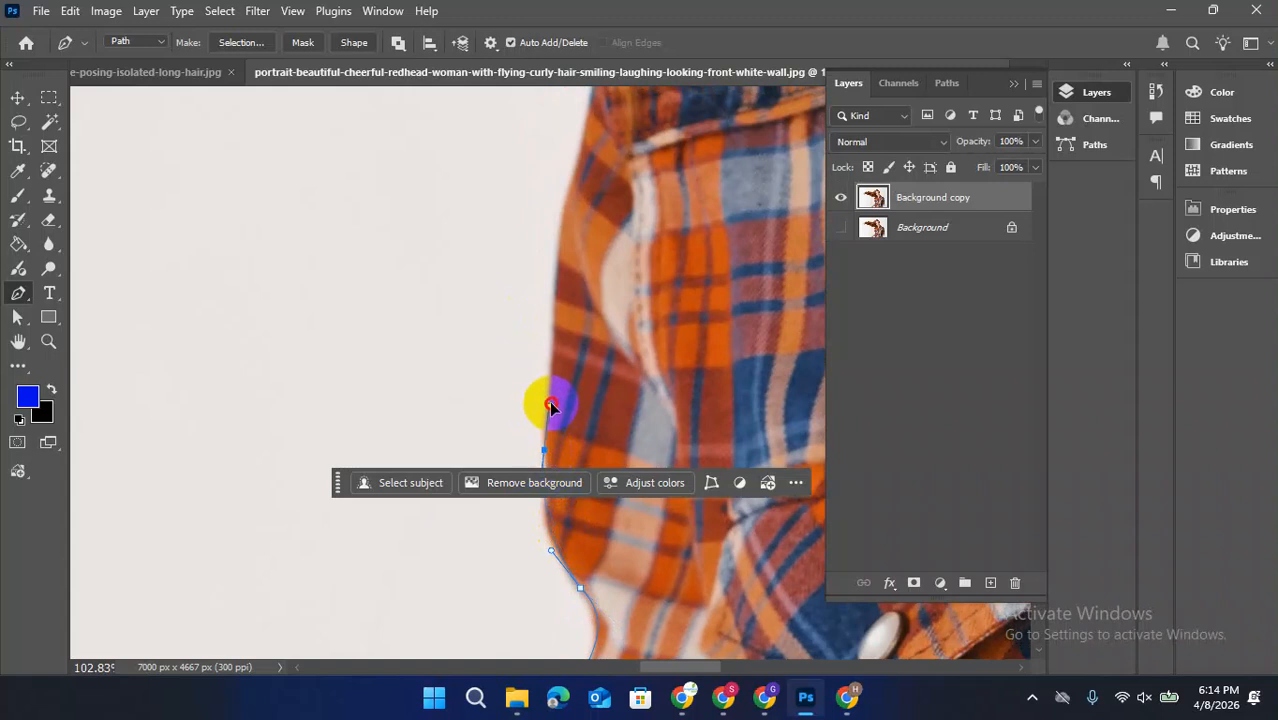
key(ctrl+z)
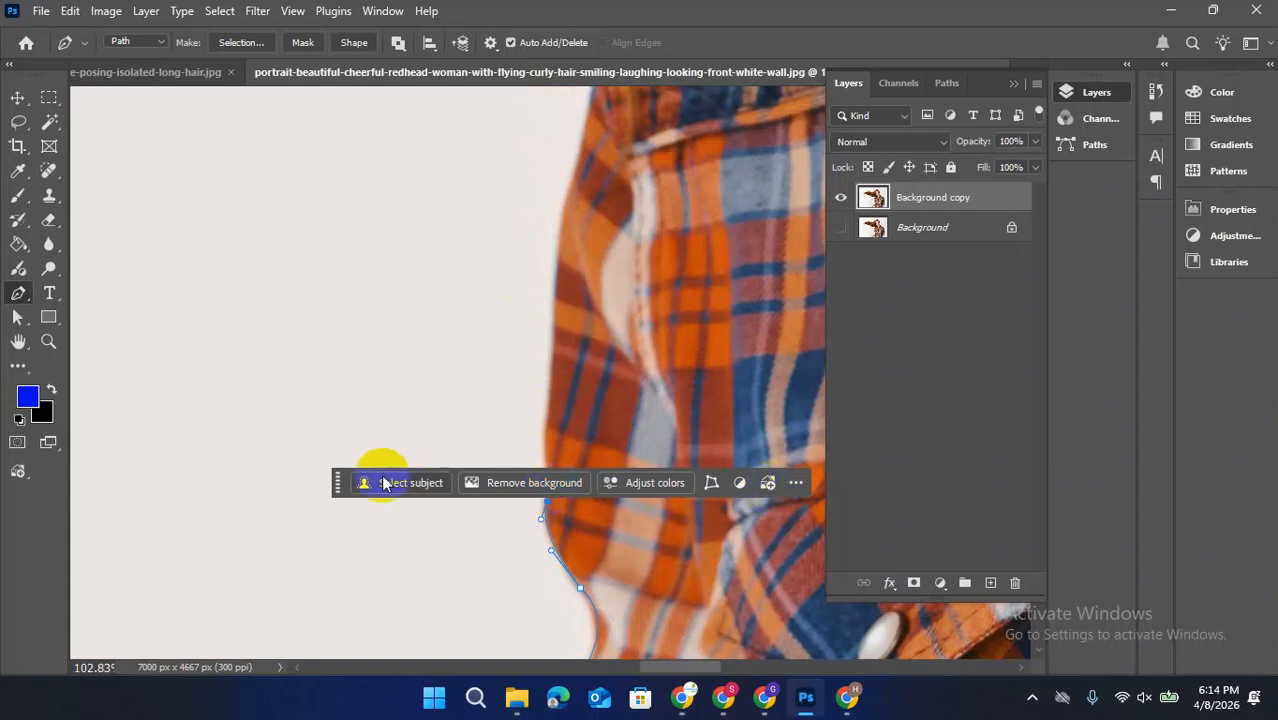
drag(336, 484, 331, 258)
drag(544, 455, 545, 446)
Trace the upper right sleeve and shoulder up to where the shirt meets the flying hair
drag(572, 386, 560, 655)
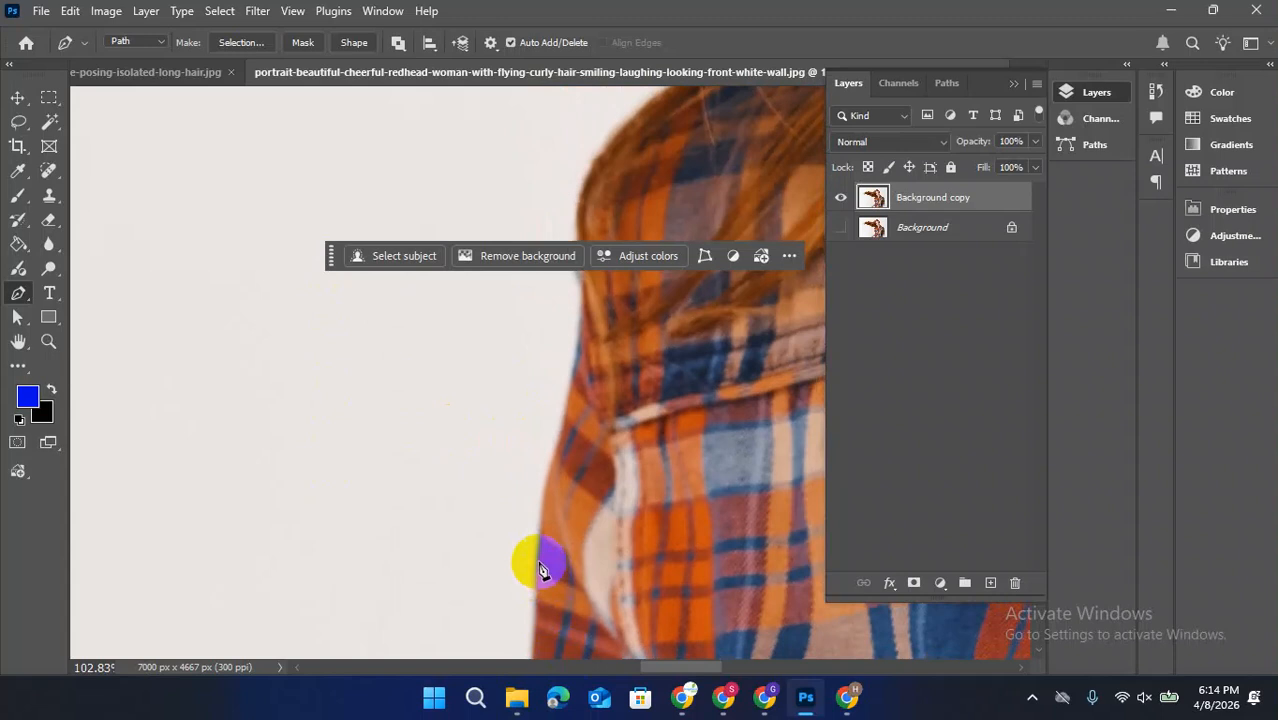
scroll(560, 520, up, 2)
drag(561, 534, 570, 482)
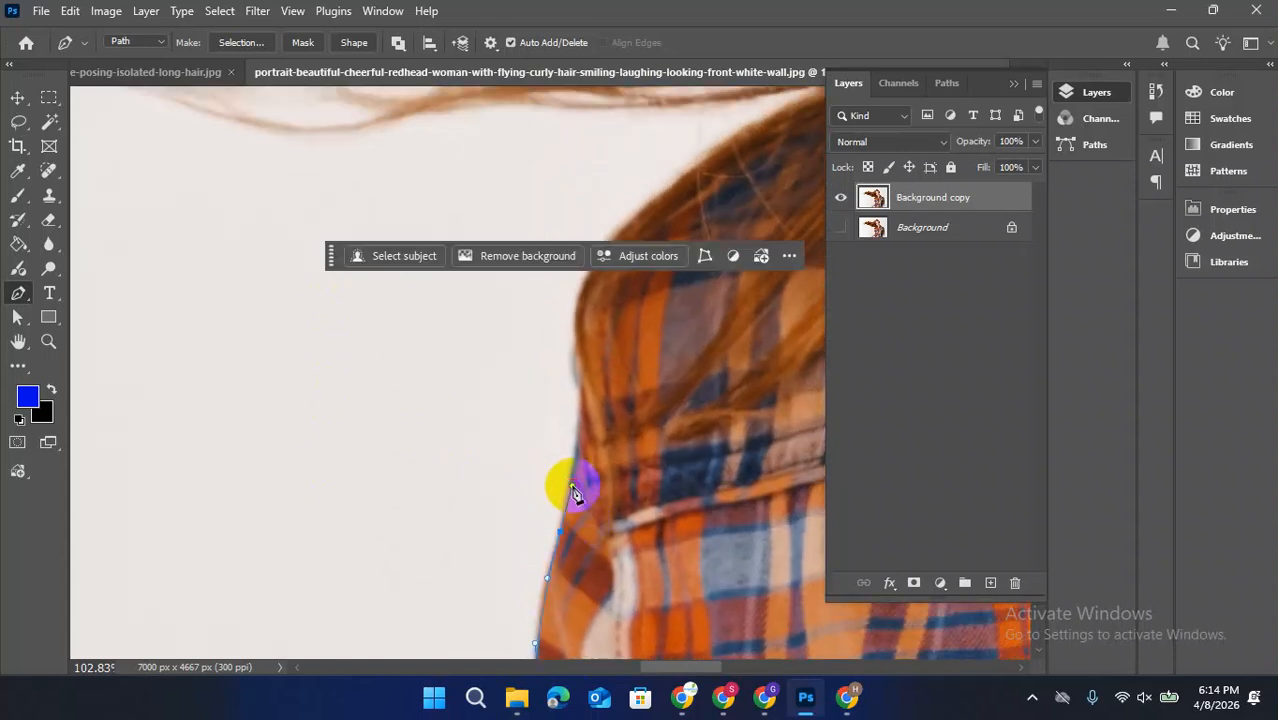
drag(600, 441, 633, 525)
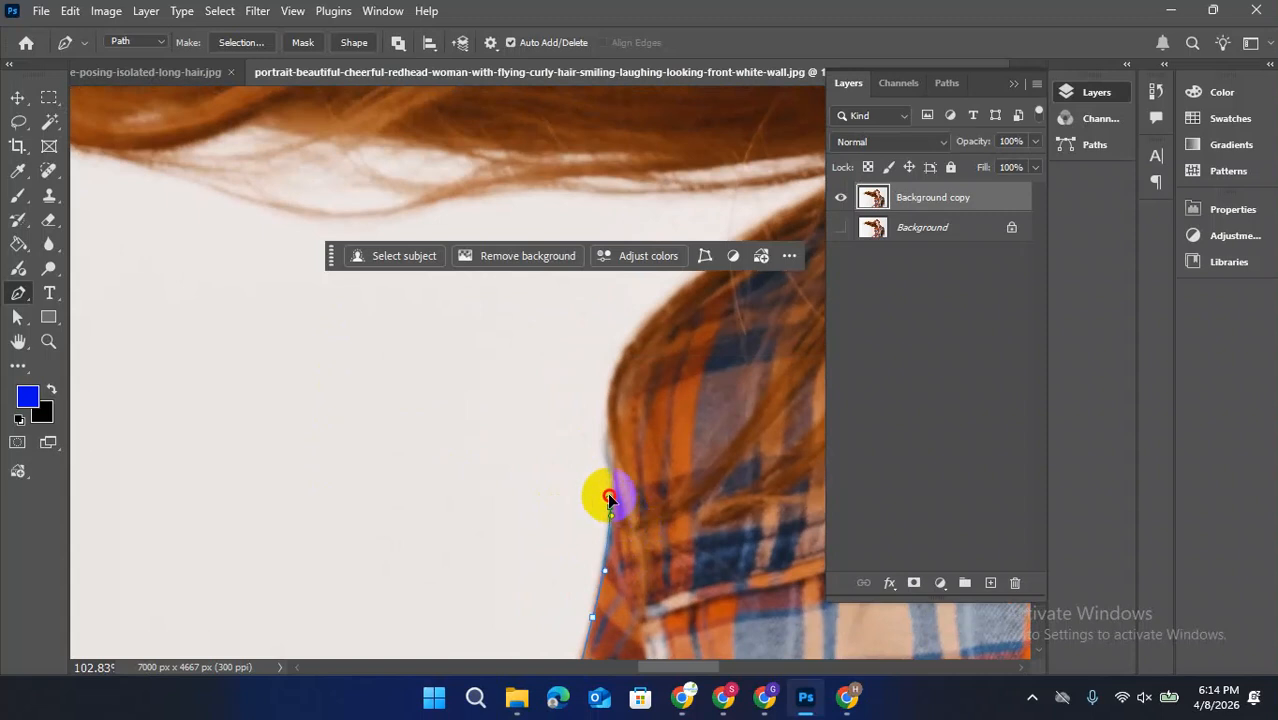
scroll(616, 452, down, 5)
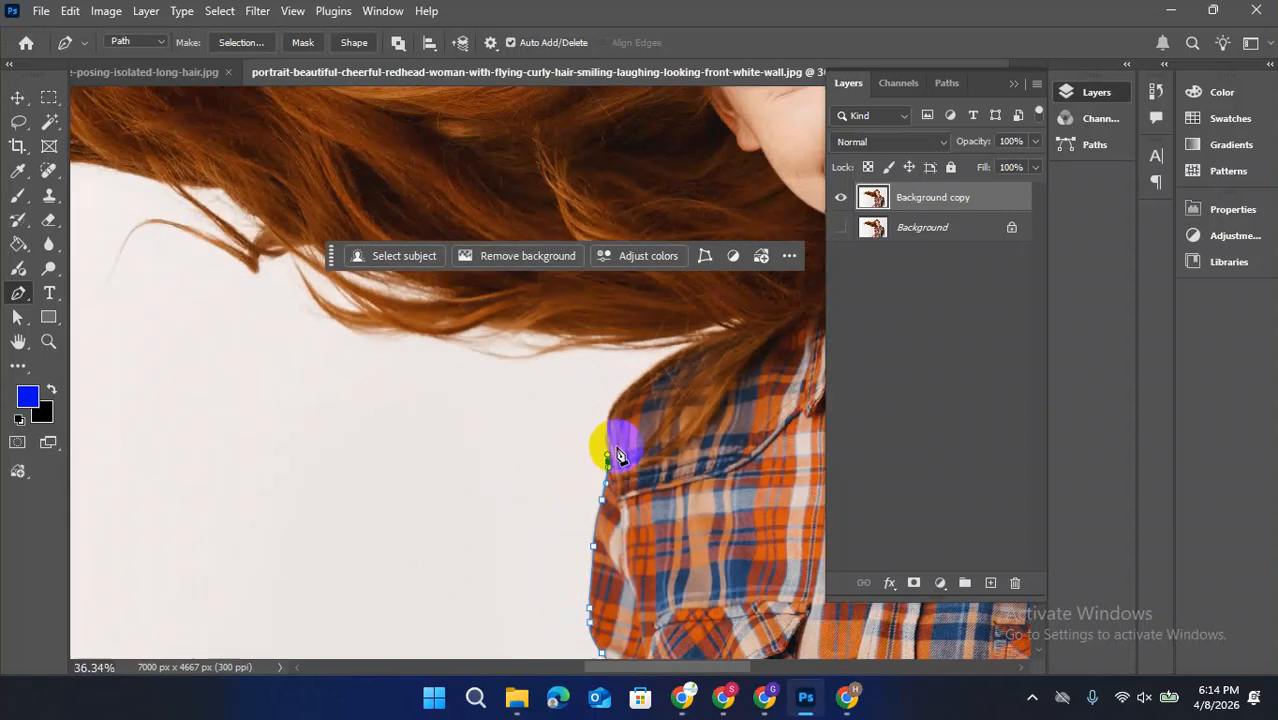
click(612, 406)
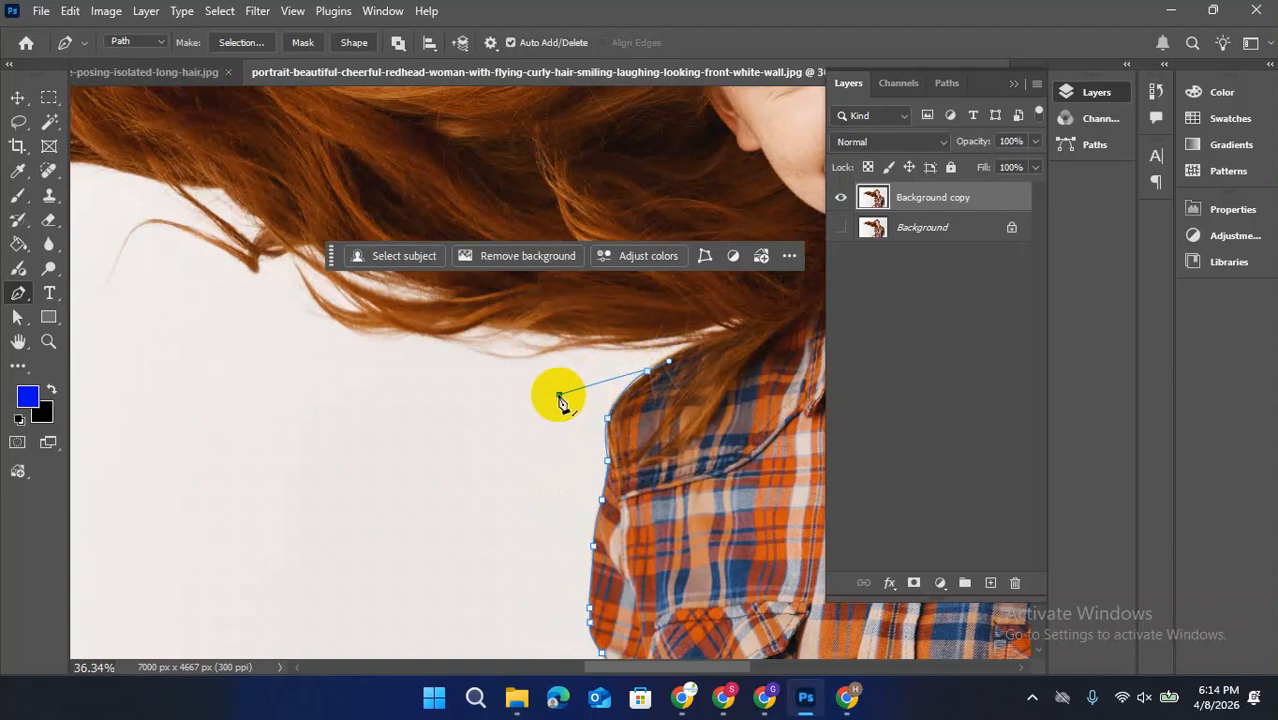
Extend the path loosely through the white backdrop below the flying hair with straight segments toward the hair tips
click(191, 510)
drag(265, 405, 522, 513)
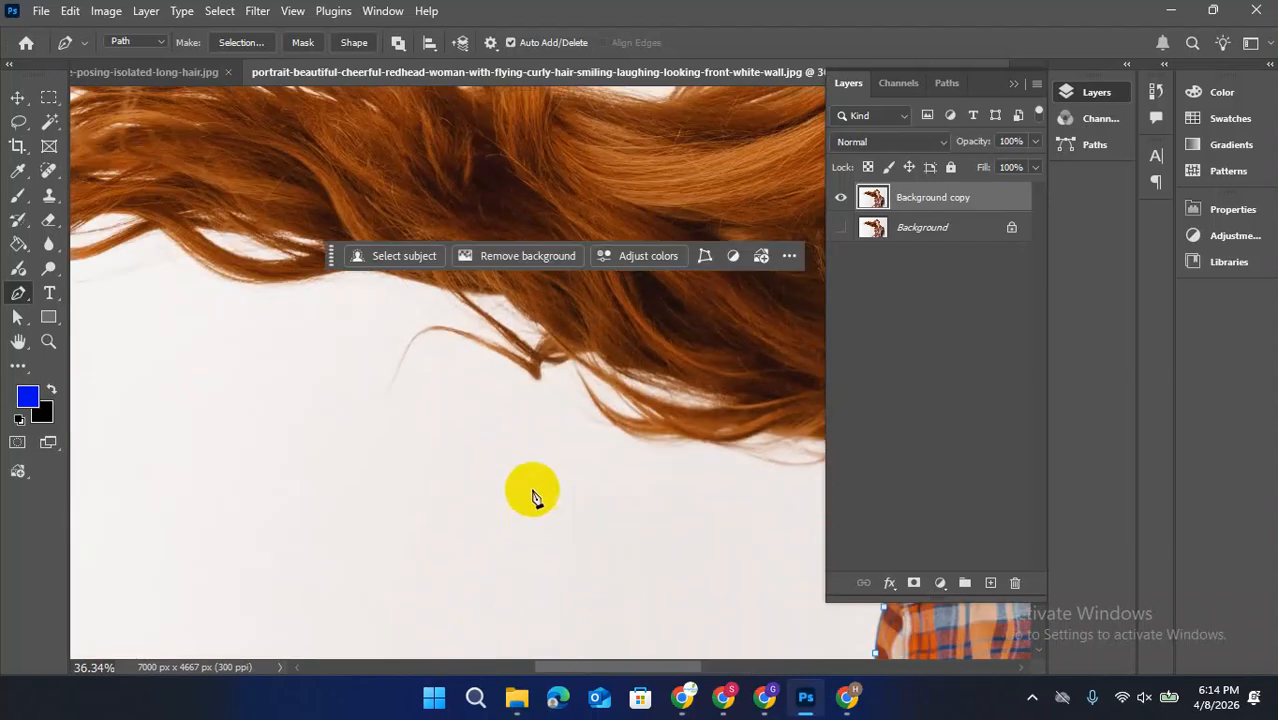
click(541, 465)
scroll(385, 462, down, 2)
click(446, 439)
click(380, 404)
click(222, 365)
Route the path around the outer tips of the flying hair, leaving a margin of backdrop
drag(216, 405, 602, 508)
click(481, 505)
click(429, 448)
click(441, 341)
click(513, 319)
Continue the path loosely along the upper side of the flying hair, dipping into the gap before the smooth section near the head
drag(540, 300, 380, 420)
click(404, 379)
click(474, 345)
click(542, 365)
drag(740, 403, 527, 410)
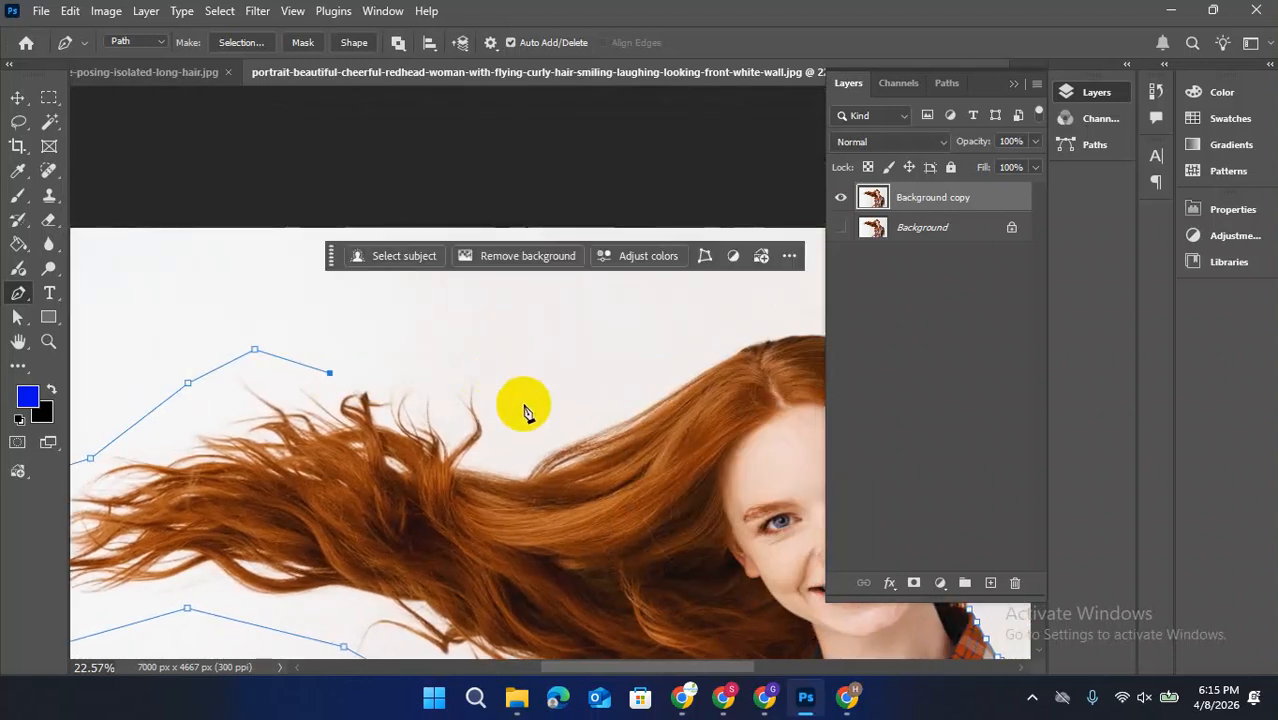
click(492, 374)
click(496, 432)
click(568, 404)
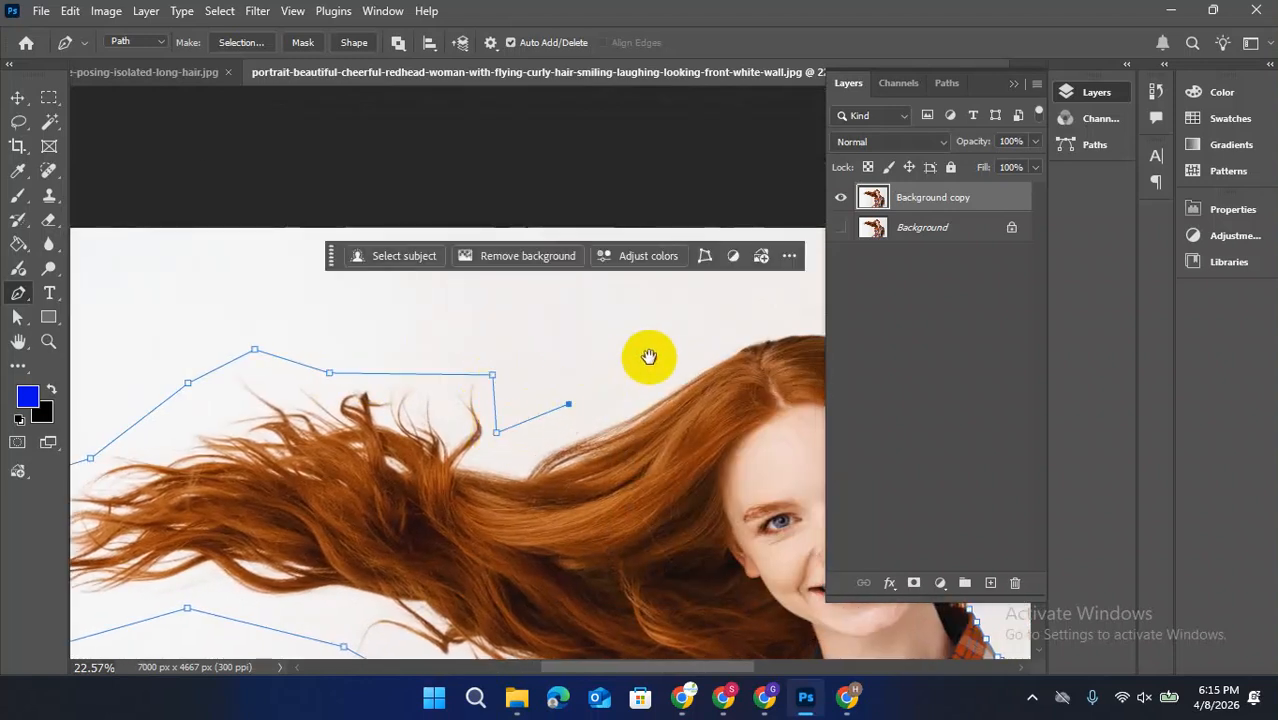
Carry the path over the crown and down beside the face, closing it at the shirt collar
drag(649, 357, 445, 433)
click(477, 419)
click(565, 384)
click(665, 409)
drag(652, 407, 602, 385)
click(560, 406)
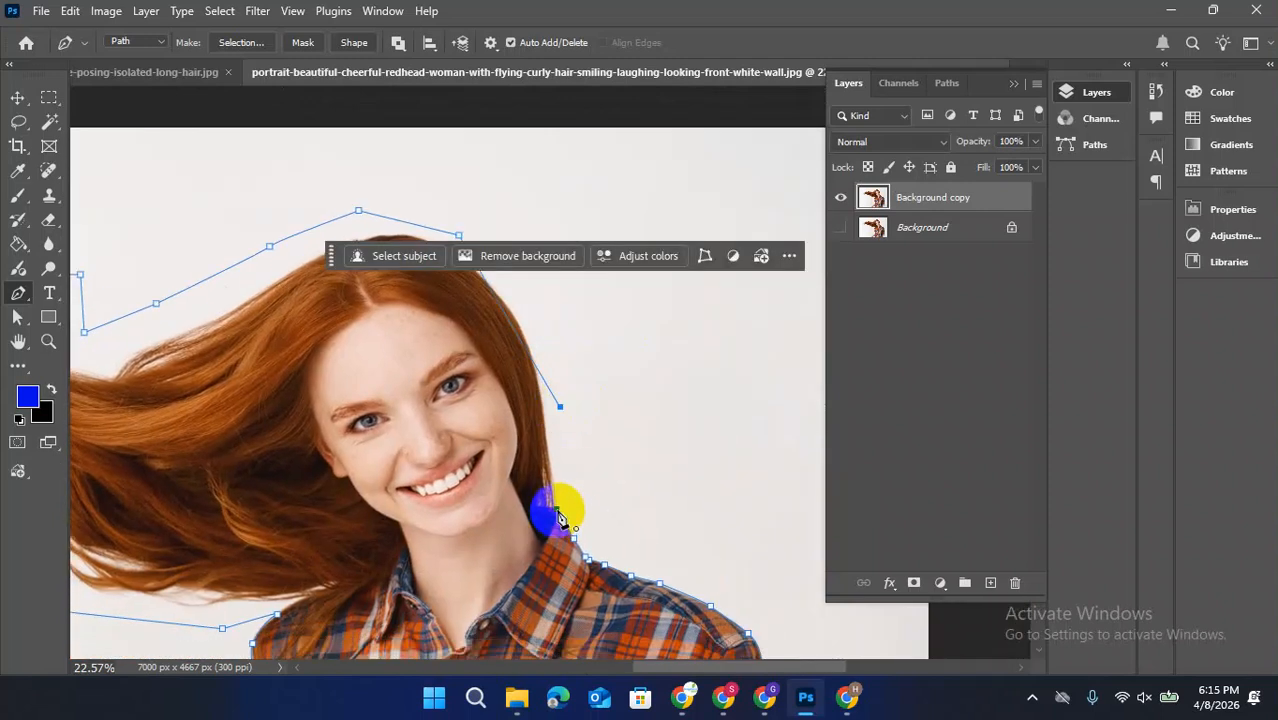
scroll(555, 500, down, 5)
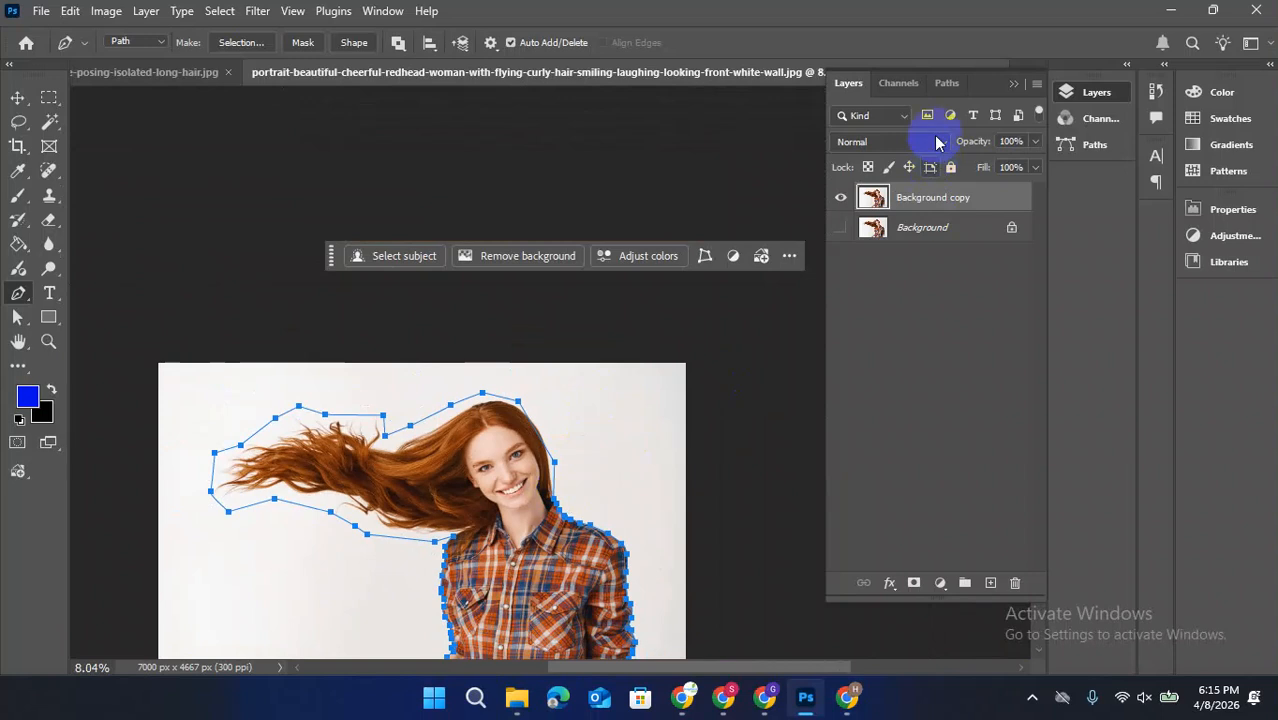
Load the finished Work Path as a selection around the redhead
click(945, 84)
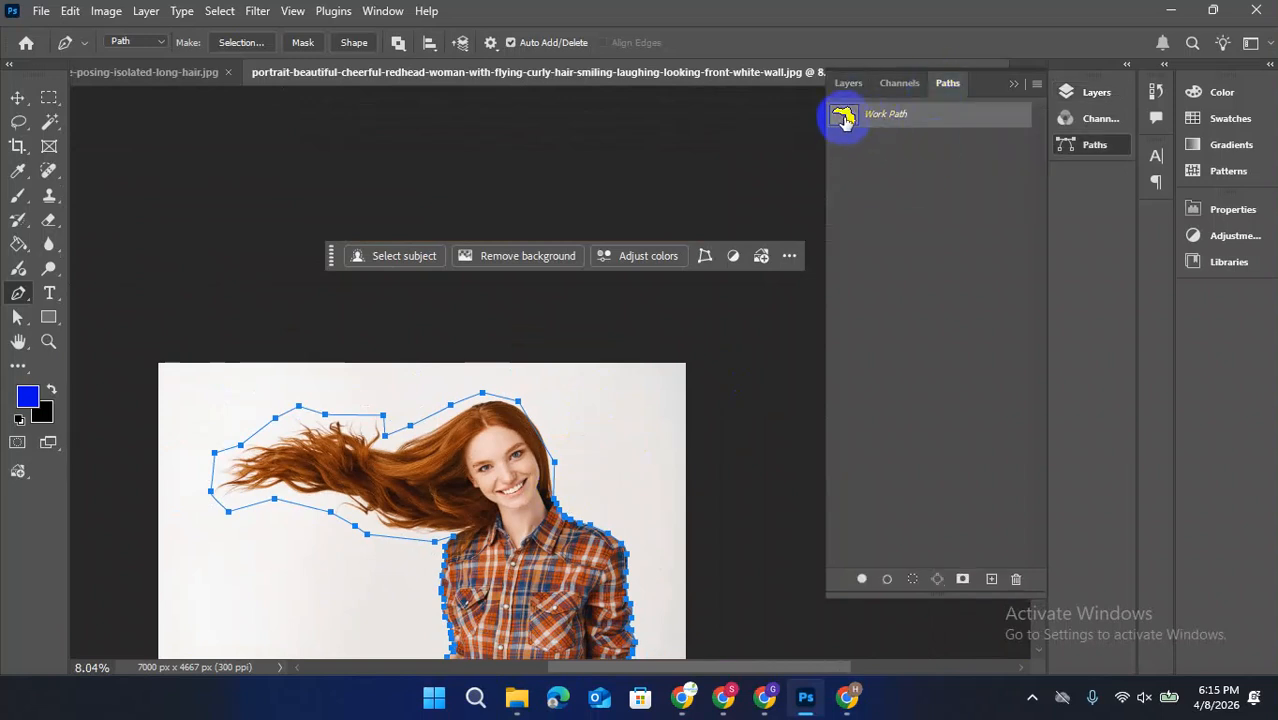
scroll(540, 456, down, 1)
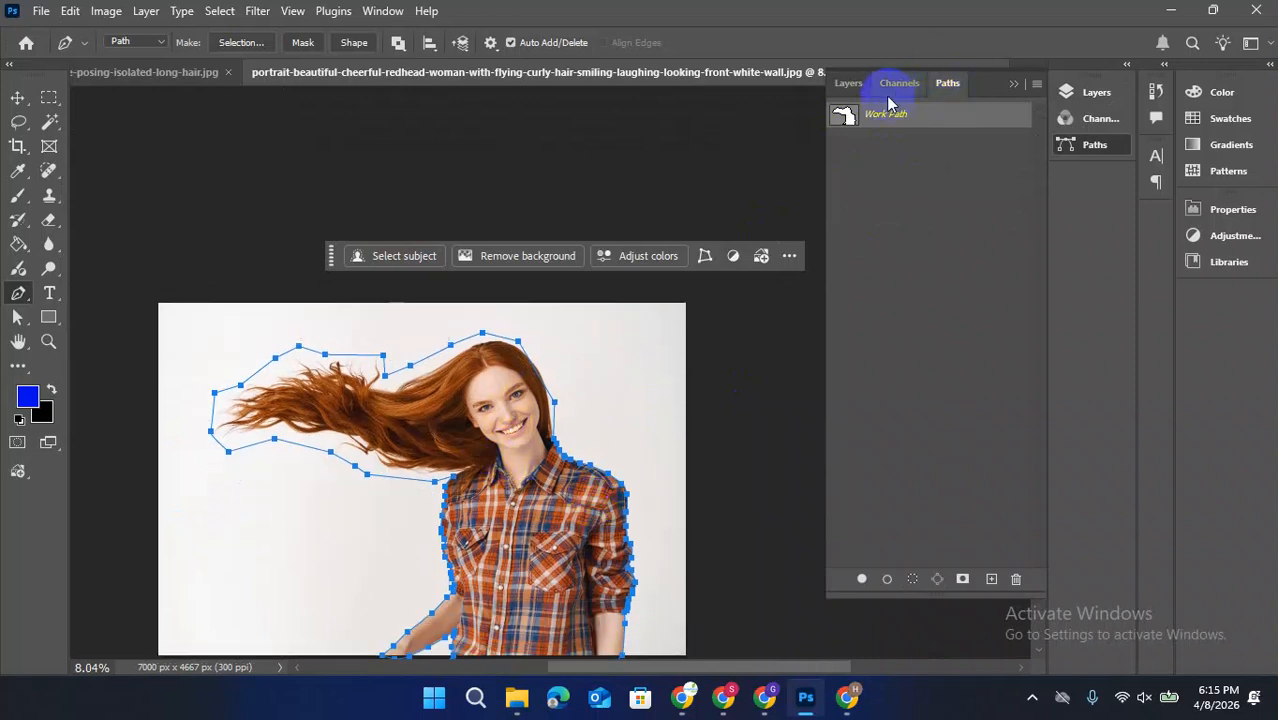
ctrl+click(845, 118)
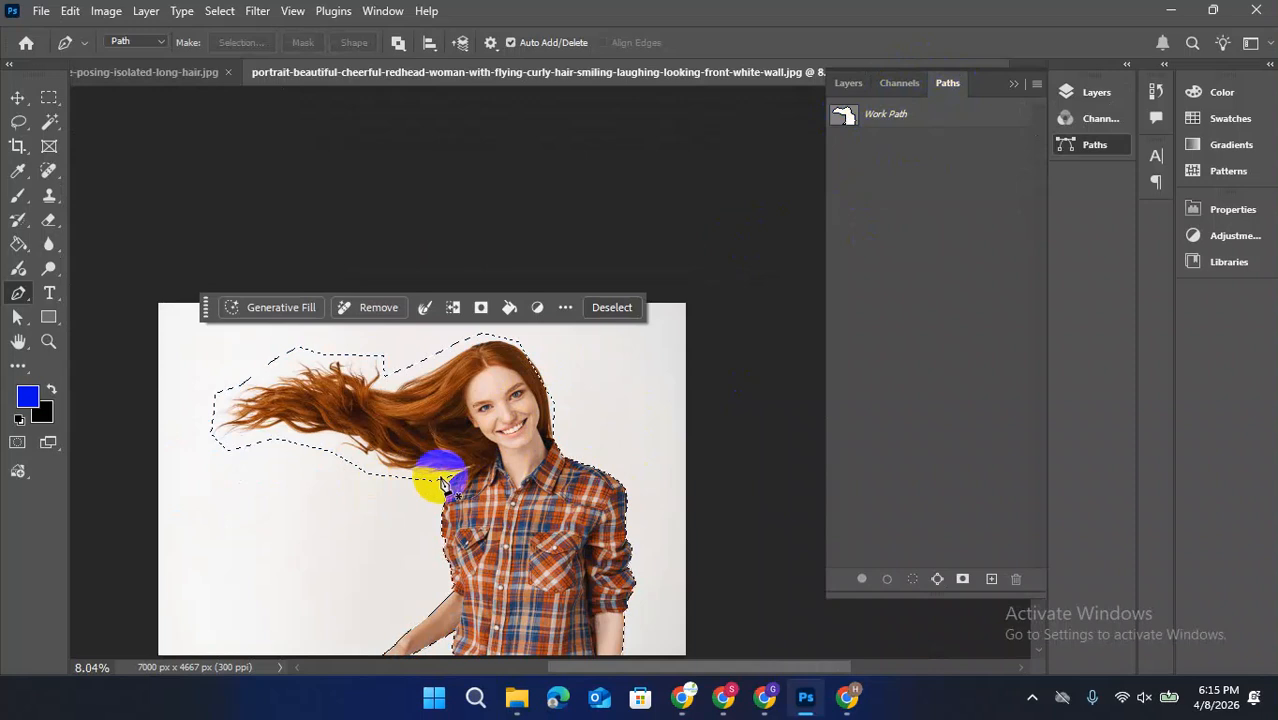
scroll(445, 420, down, 1)
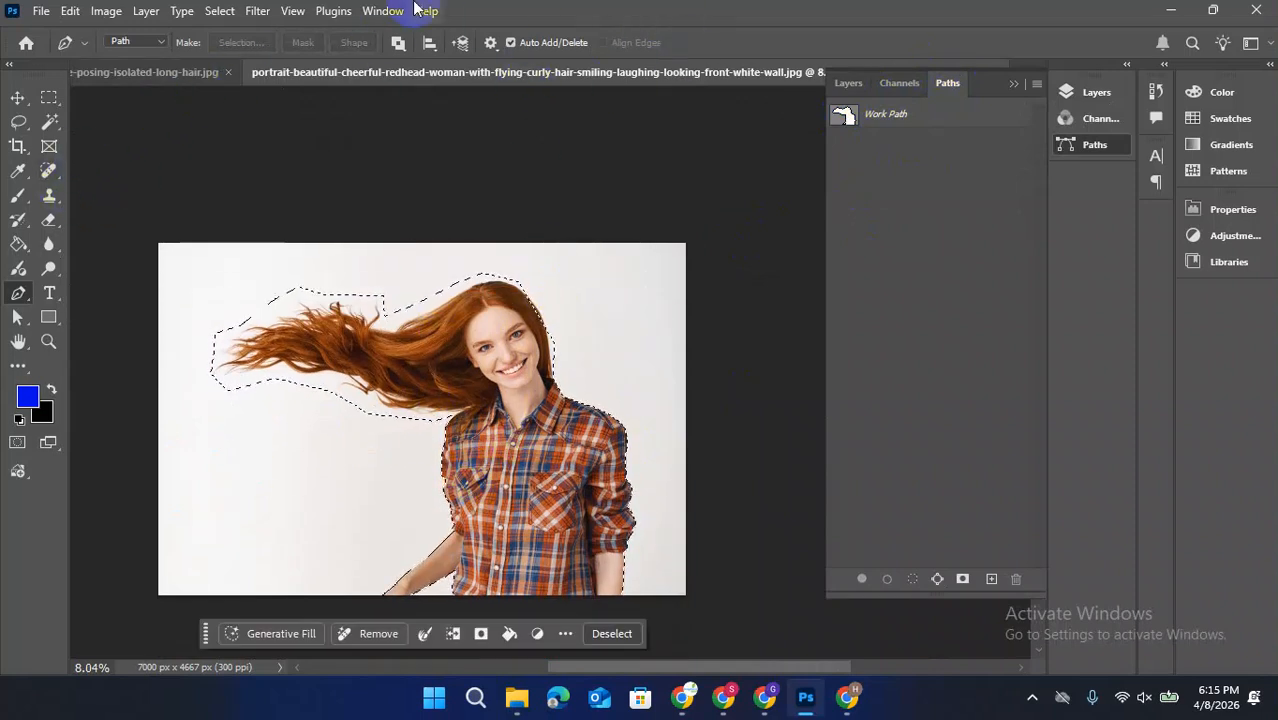
Open the selection in Select and Mask and brush around the flying hair and crown with the Refine Edge Brush
click(848, 84)
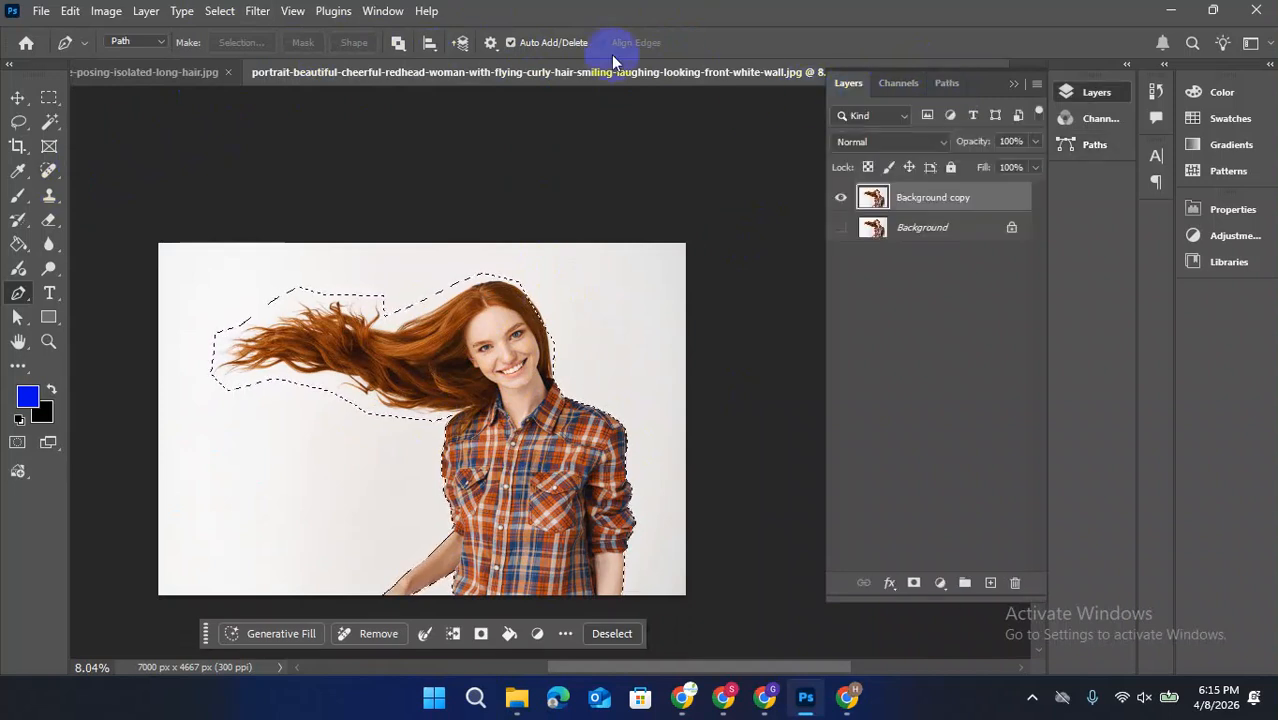
click(18, 122)
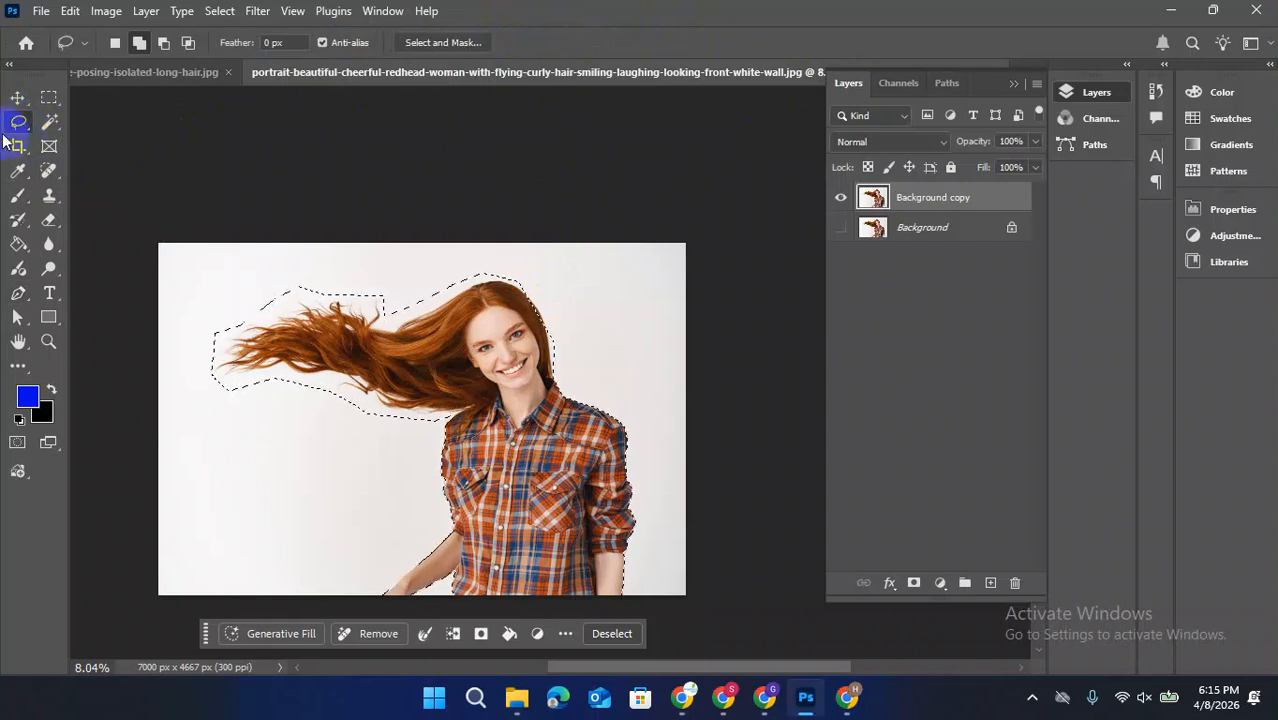
click(433, 43)
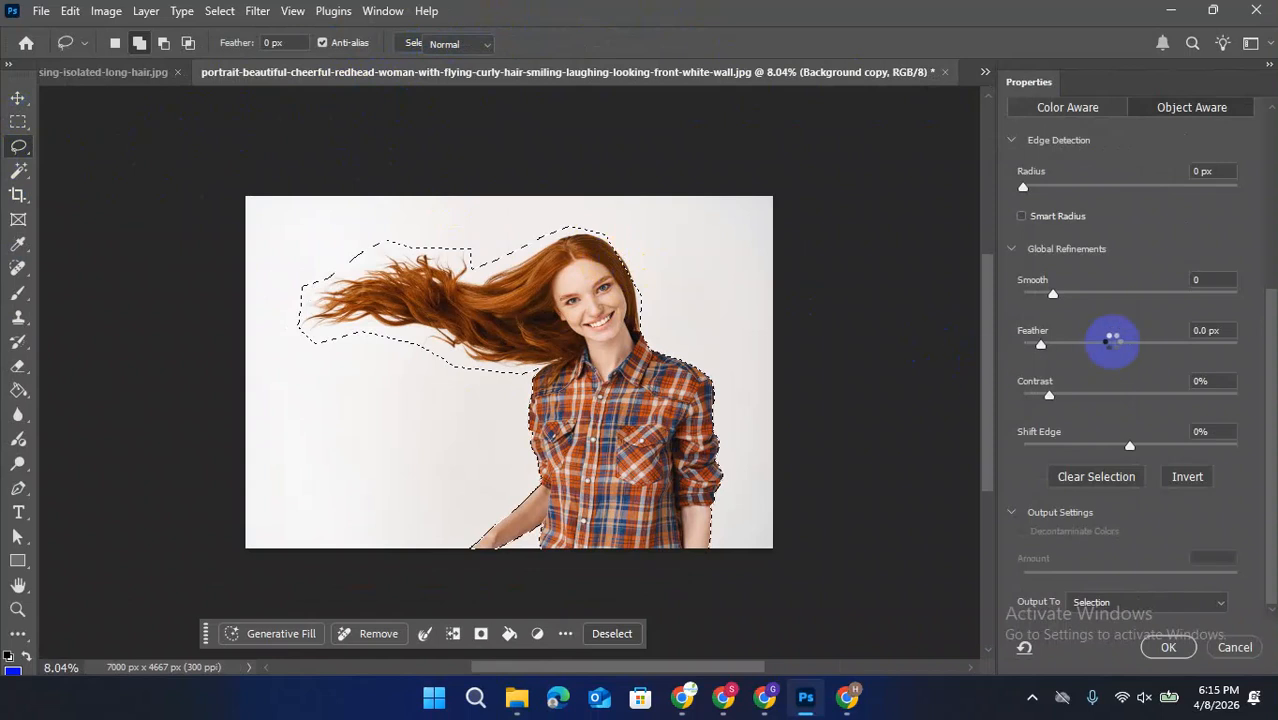
scroll(1118, 256, up, 3)
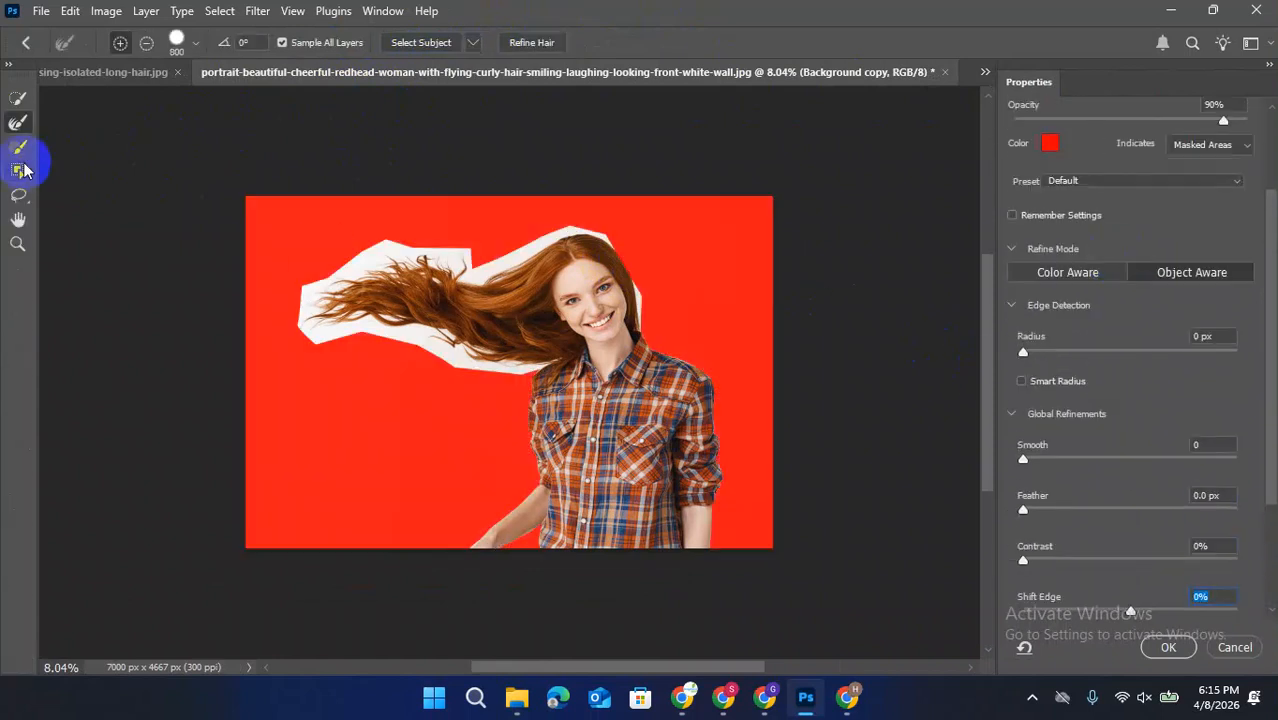
click(17, 122)
mouse_move(271, 257)
mouse_down()
mouse_move(342, 360)
mouse_move(314, 327)
mouse_move(338, 290)
mouse_move(411, 252)
mouse_move(489, 279)
mouse_move(584, 233)
mouse_move(627, 271)
mouse_move(652, 332)
mouse_up()
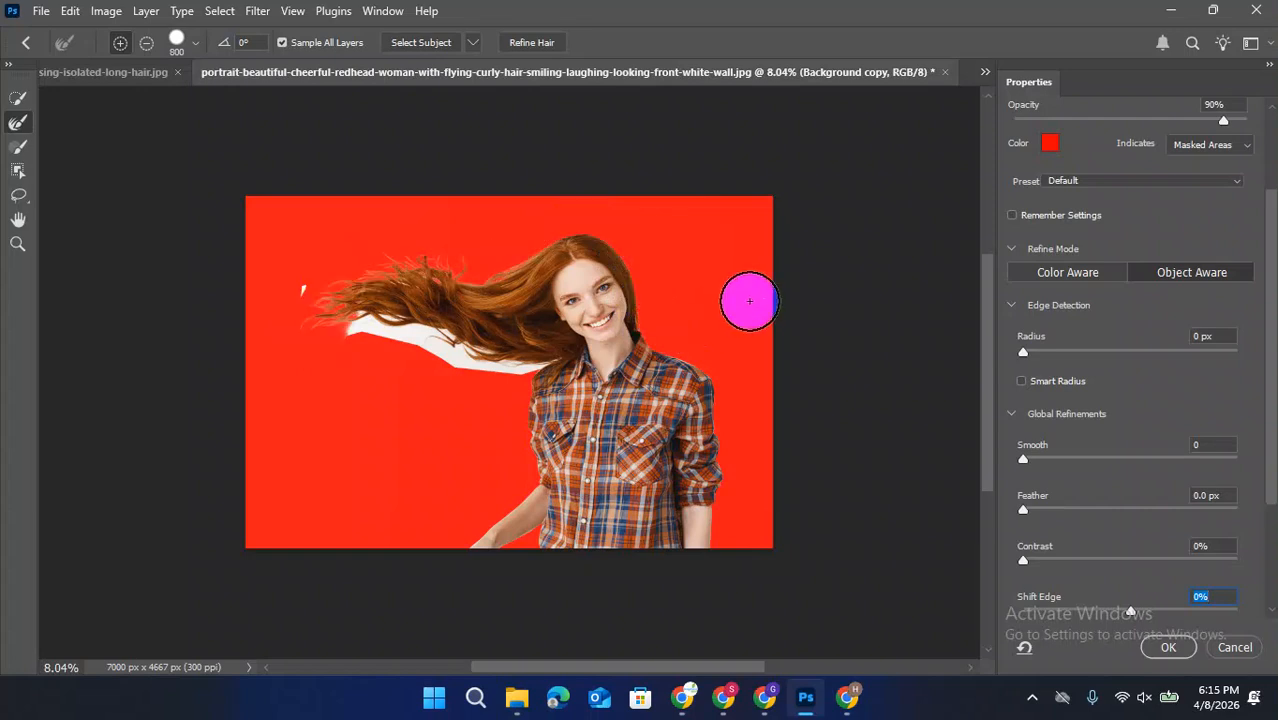
mouse_move(377, 330)
mouse_down()
mouse_move(545, 360)
mouse_move(472, 362)
mouse_move(297, 286)
mouse_up()
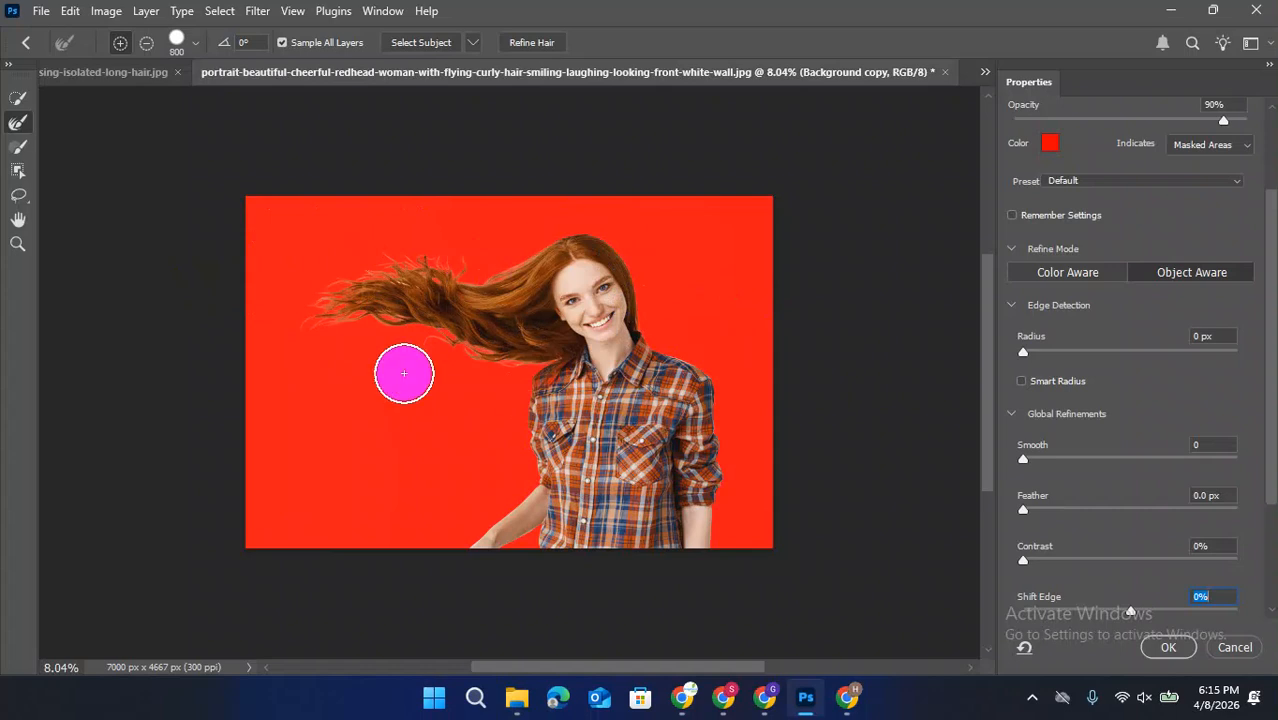
Set Shift Edge to -2% and output the refined selection as New Layer with Layer Mask
scroll(1116, 463, down, 1)
scroll(1118, 471, down, 4)
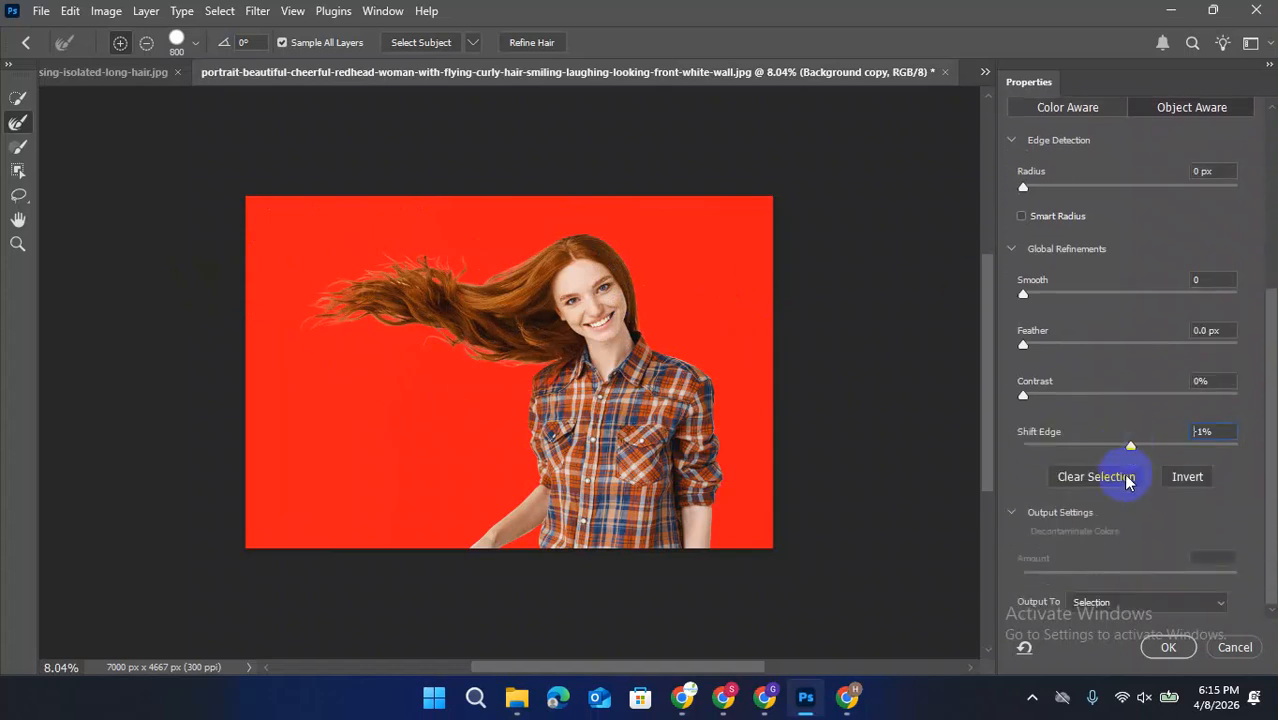
click(1110, 606)
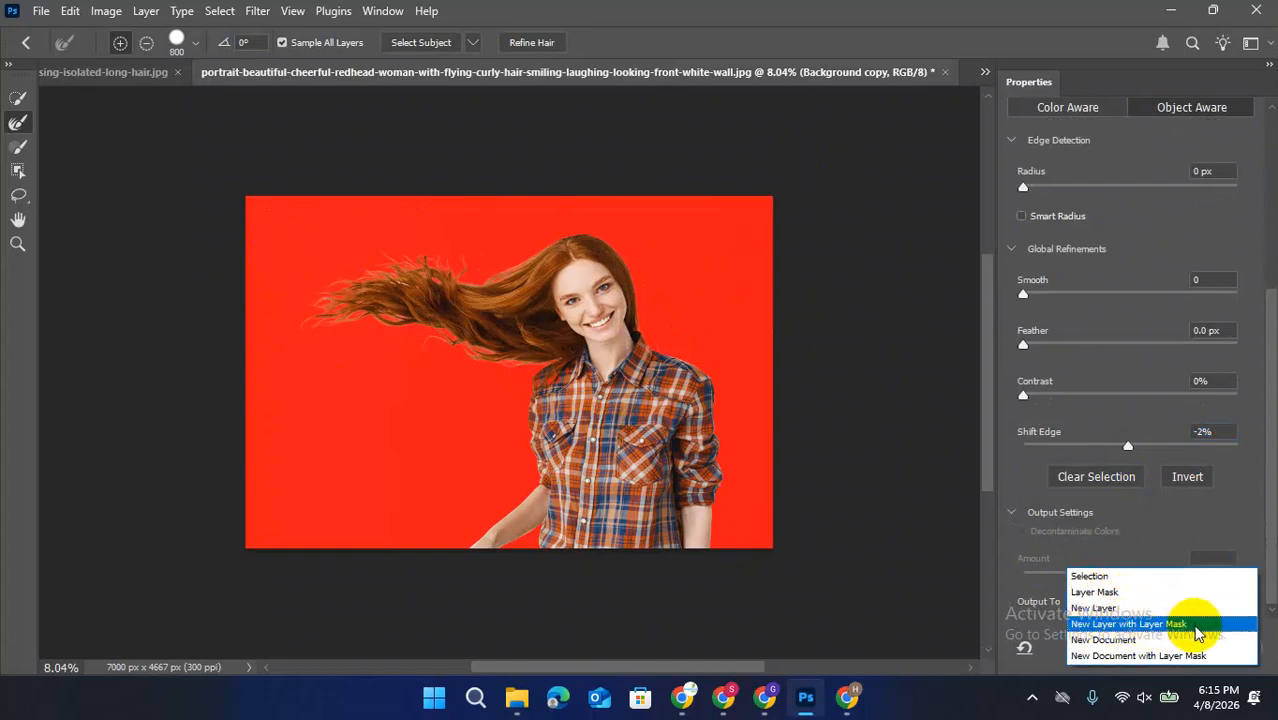
click(1193, 626)
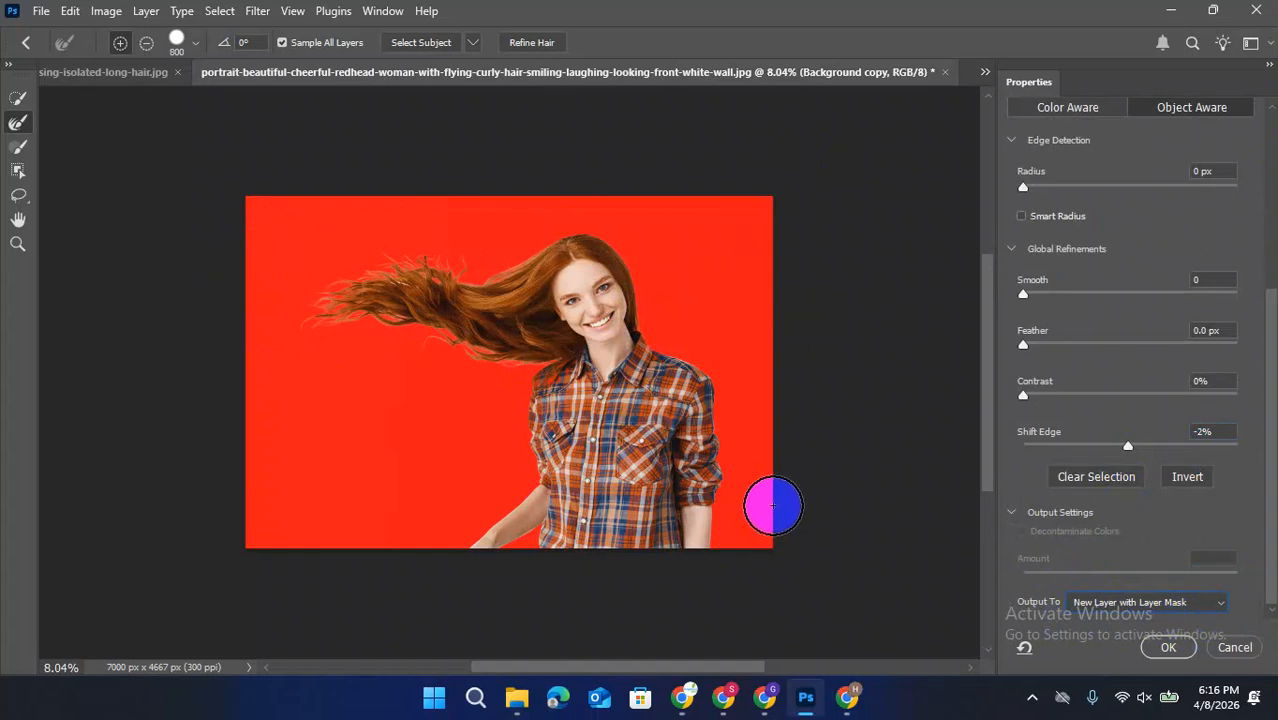
click(1168, 648)
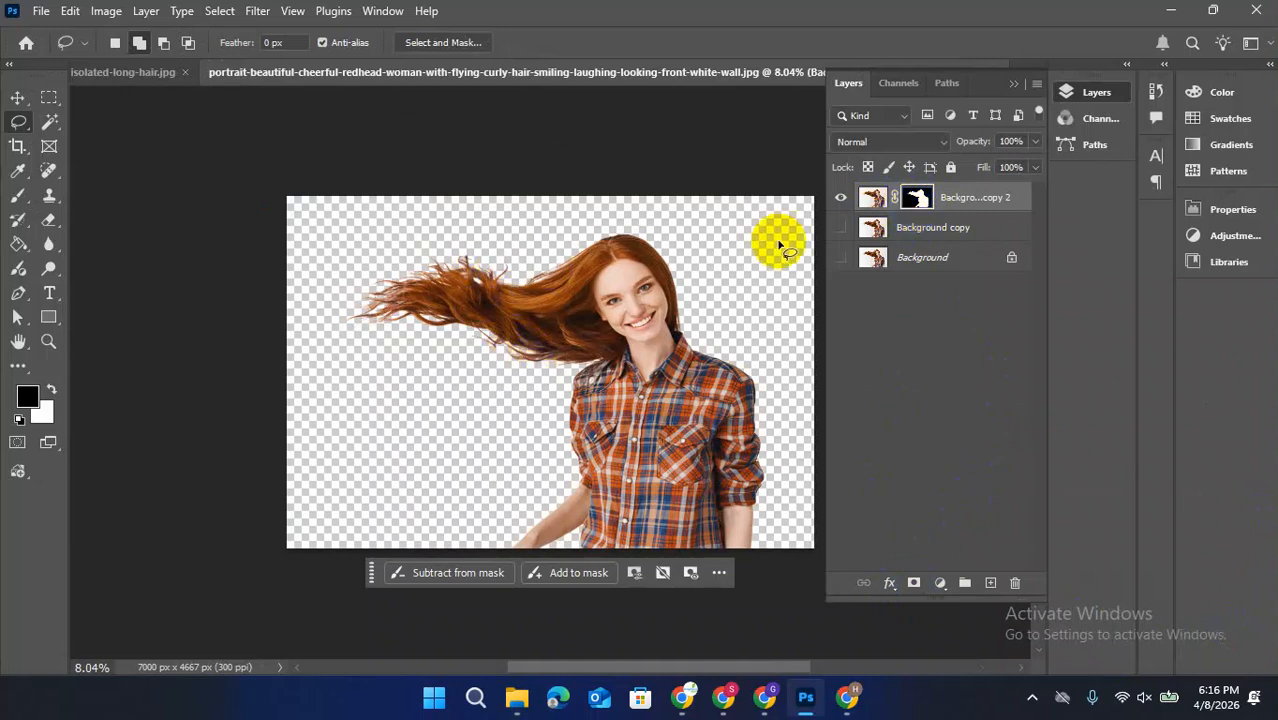
Add a Solid Color fill layer above Background copy, using the light peach #dabaad sampled from the portrait
click(917, 231)
click(940, 582)
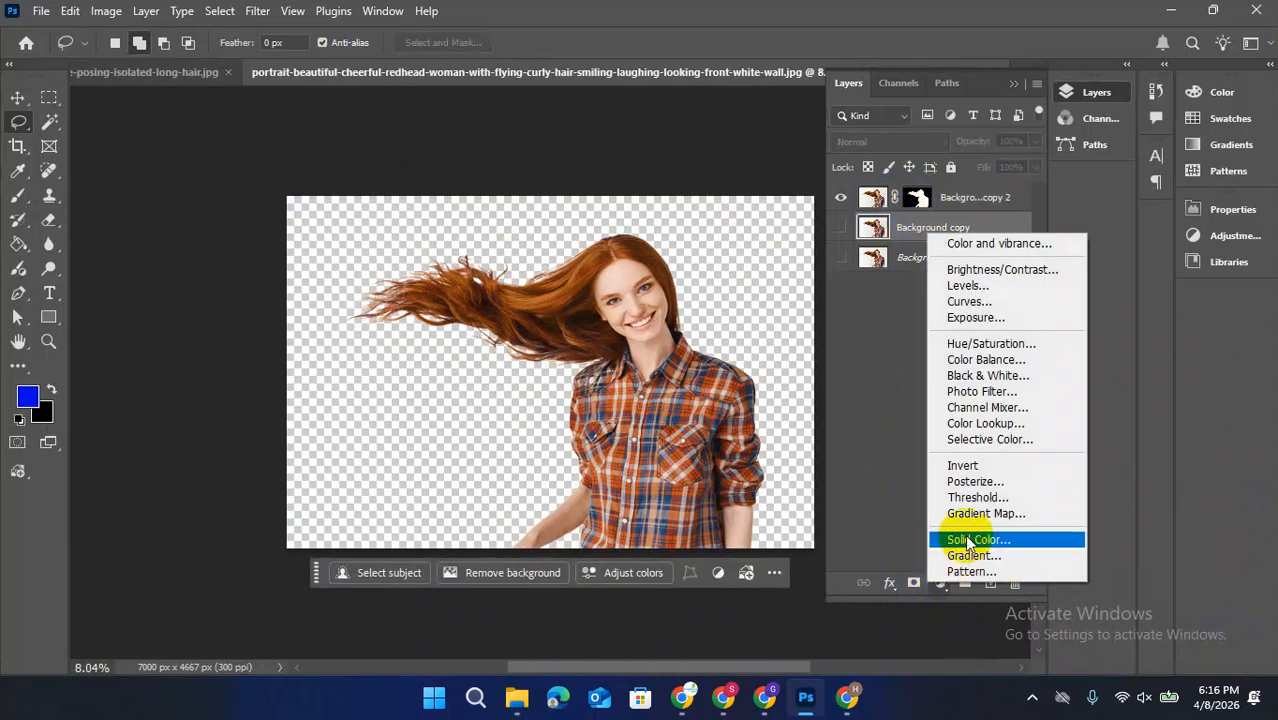
click(978, 539)
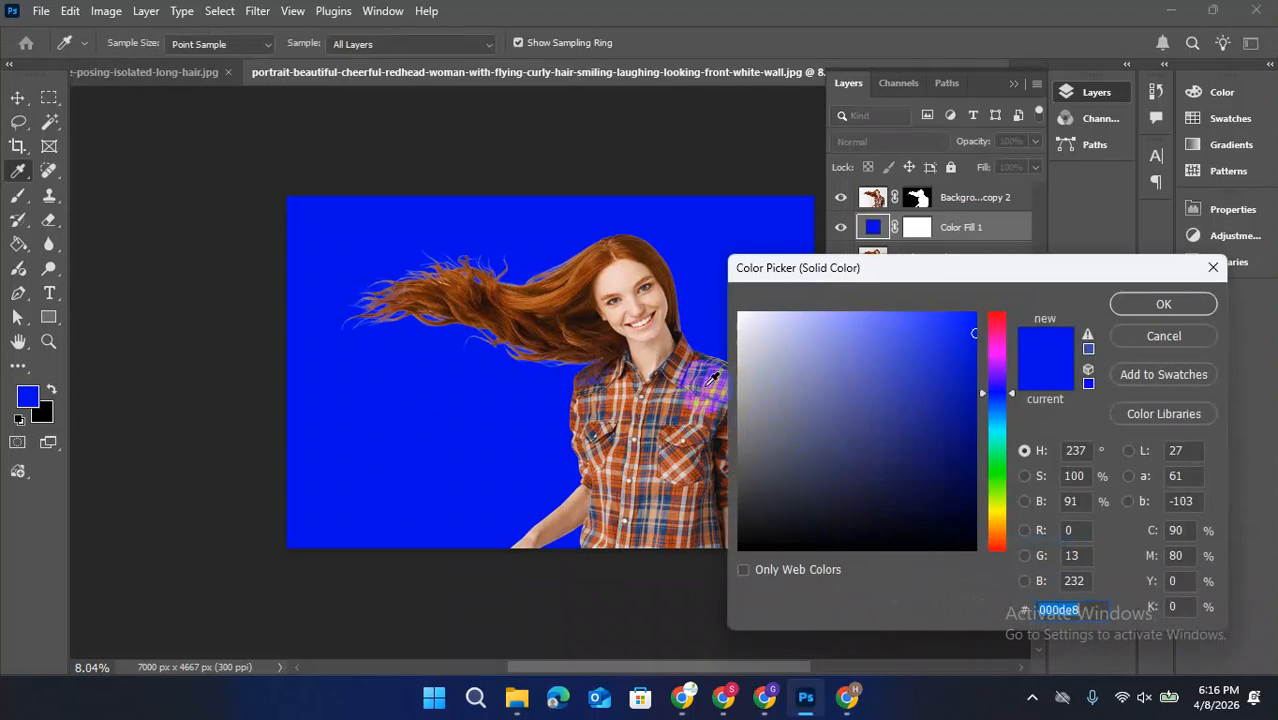
click(641, 405)
click(697, 403)
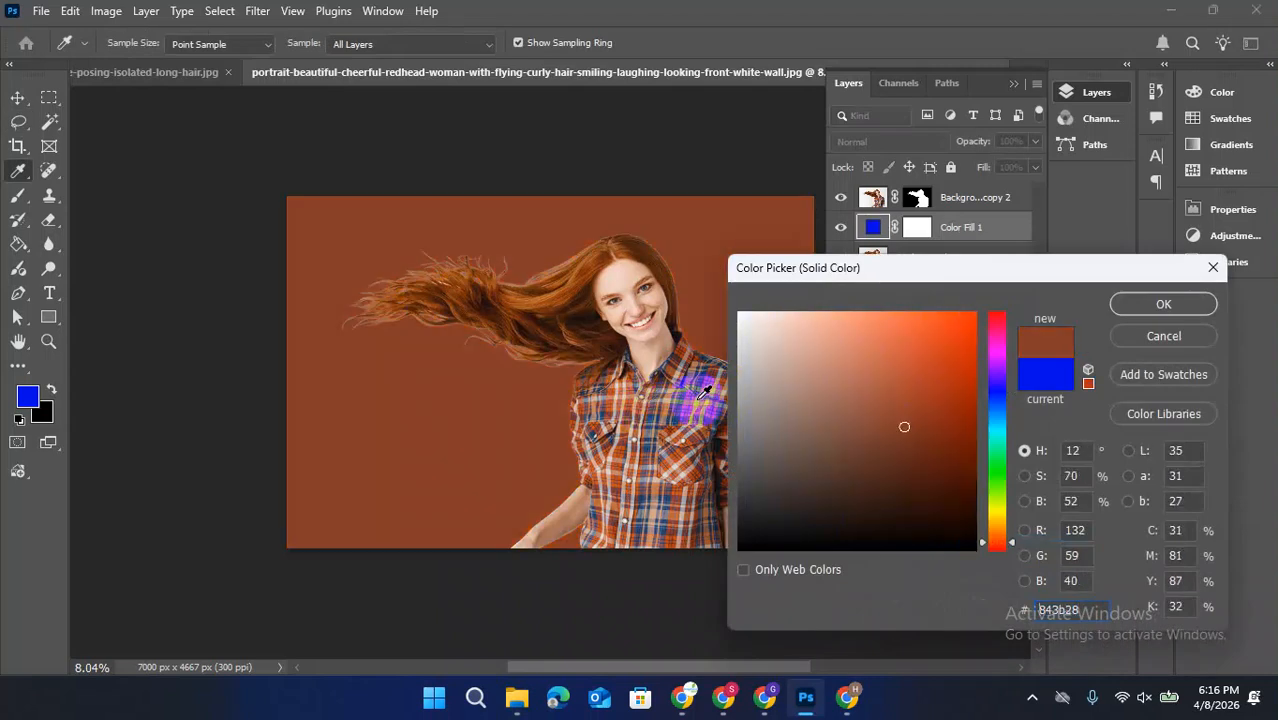
click(703, 401)
click(1152, 305)
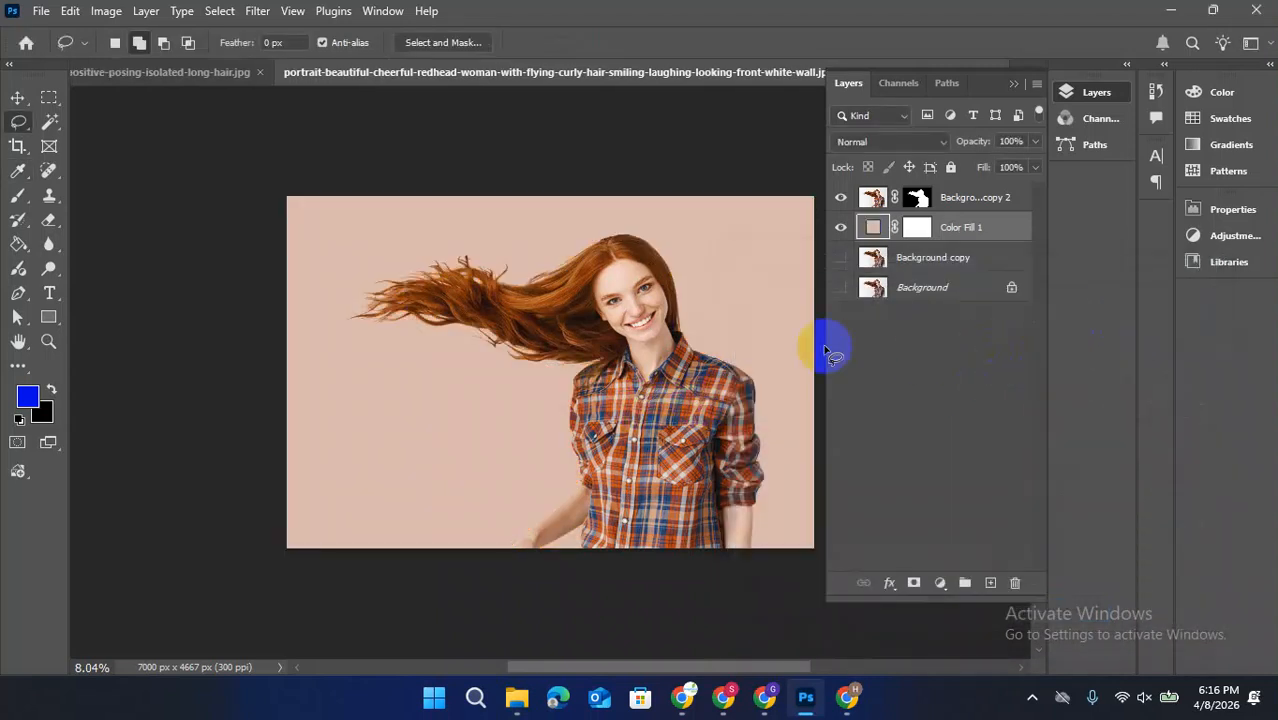
Change the fill layer's colour to a pale teal by shifting its hue
double_click(873, 227)
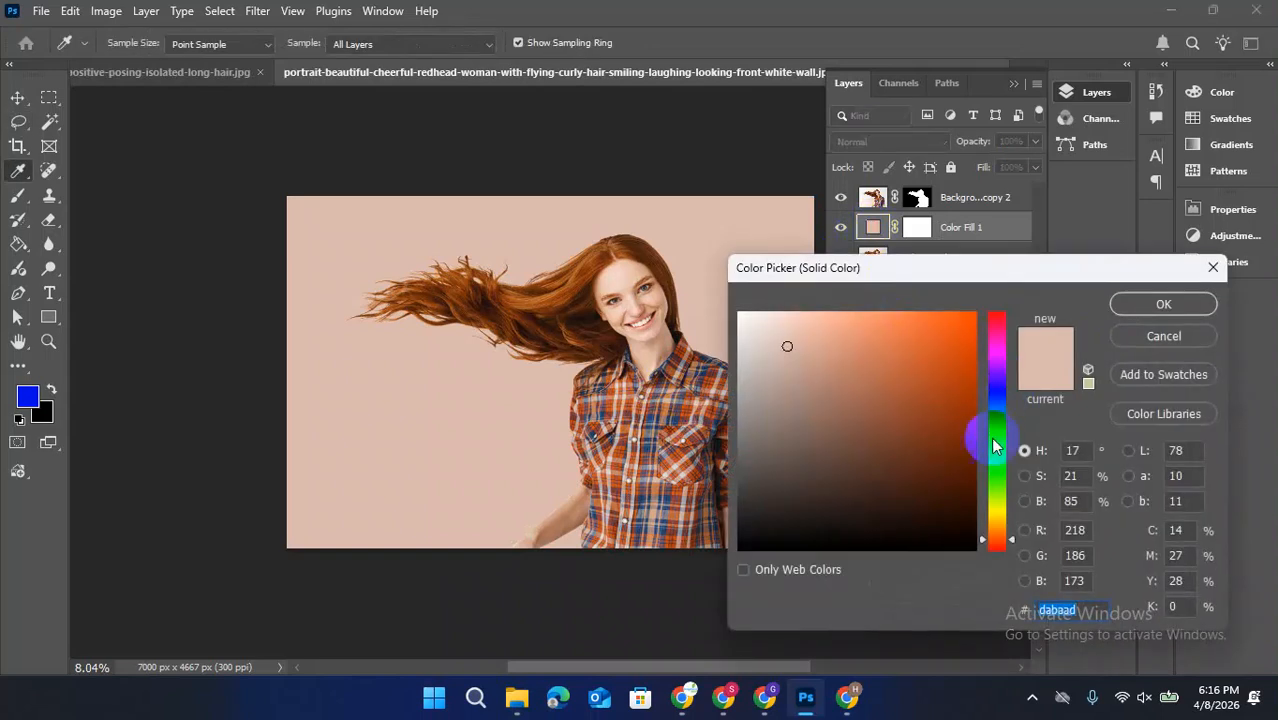
drag(1004, 536, 995, 449)
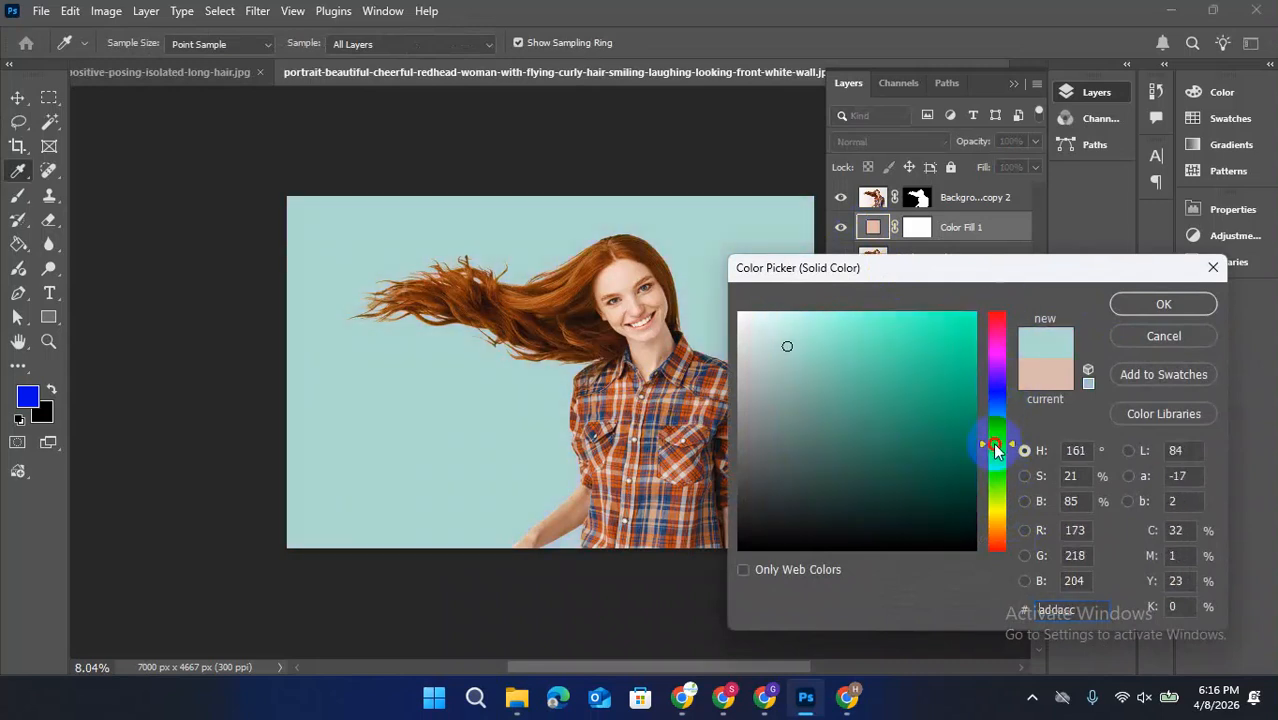
click(1137, 321)
key(l)
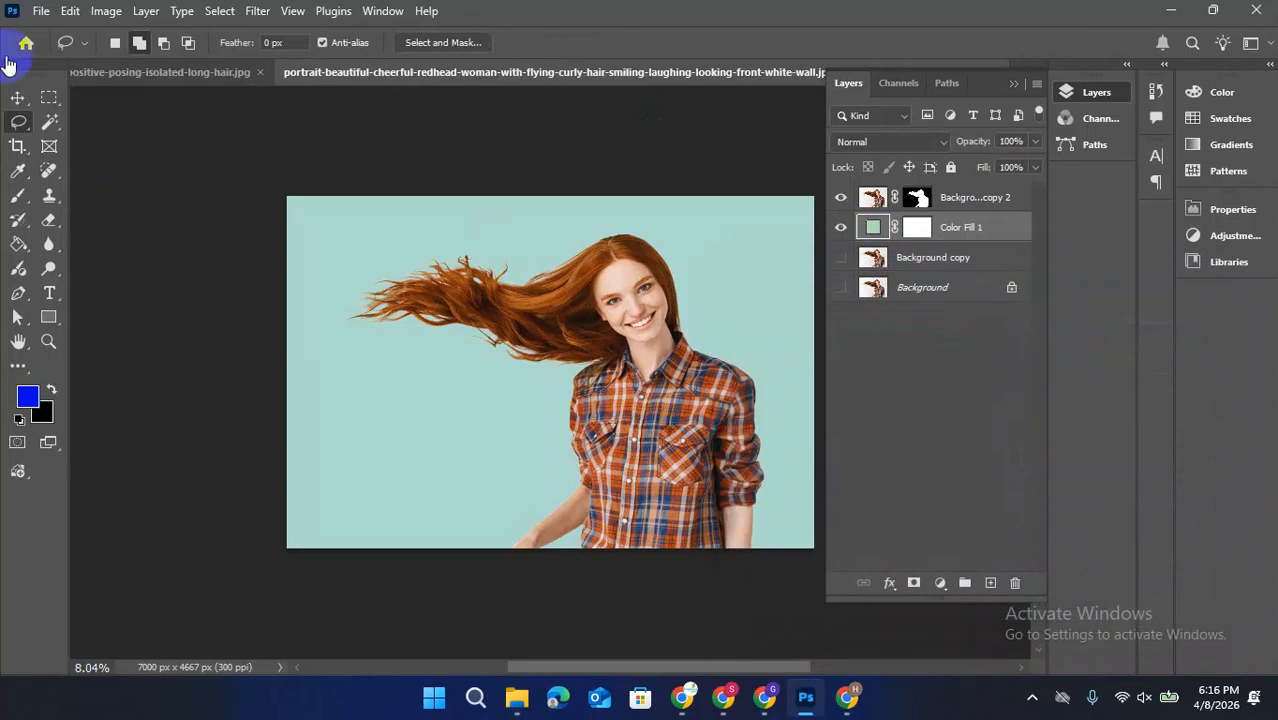
Examine the redhead's cut-out hair, face and shirt edges against the new coloured background
click(17, 97)
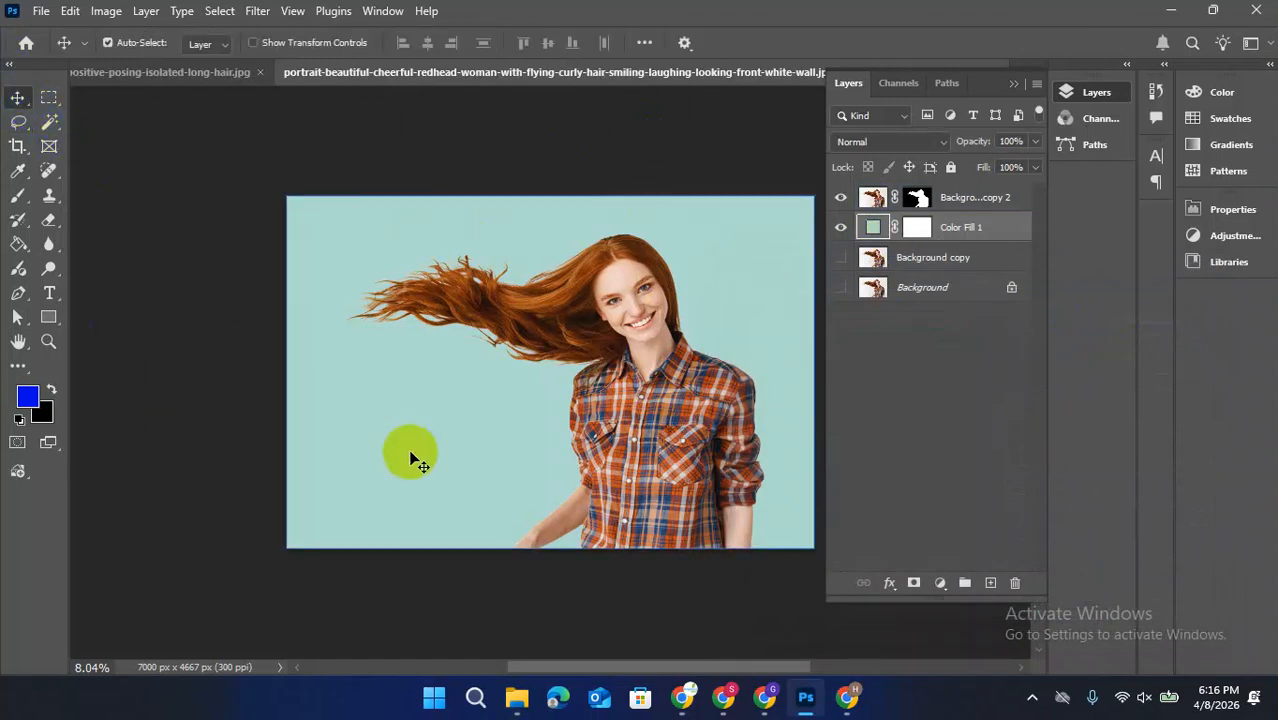
click(590, 350)
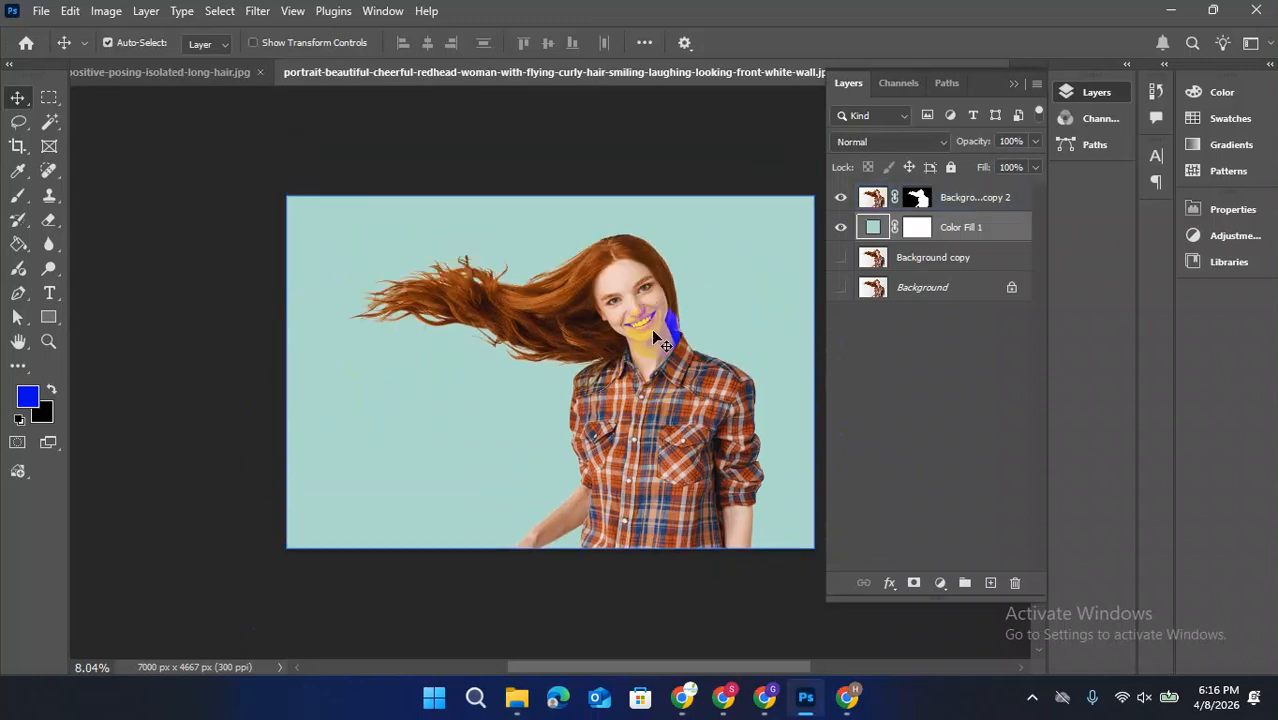
scroll(653, 332, up, 1)
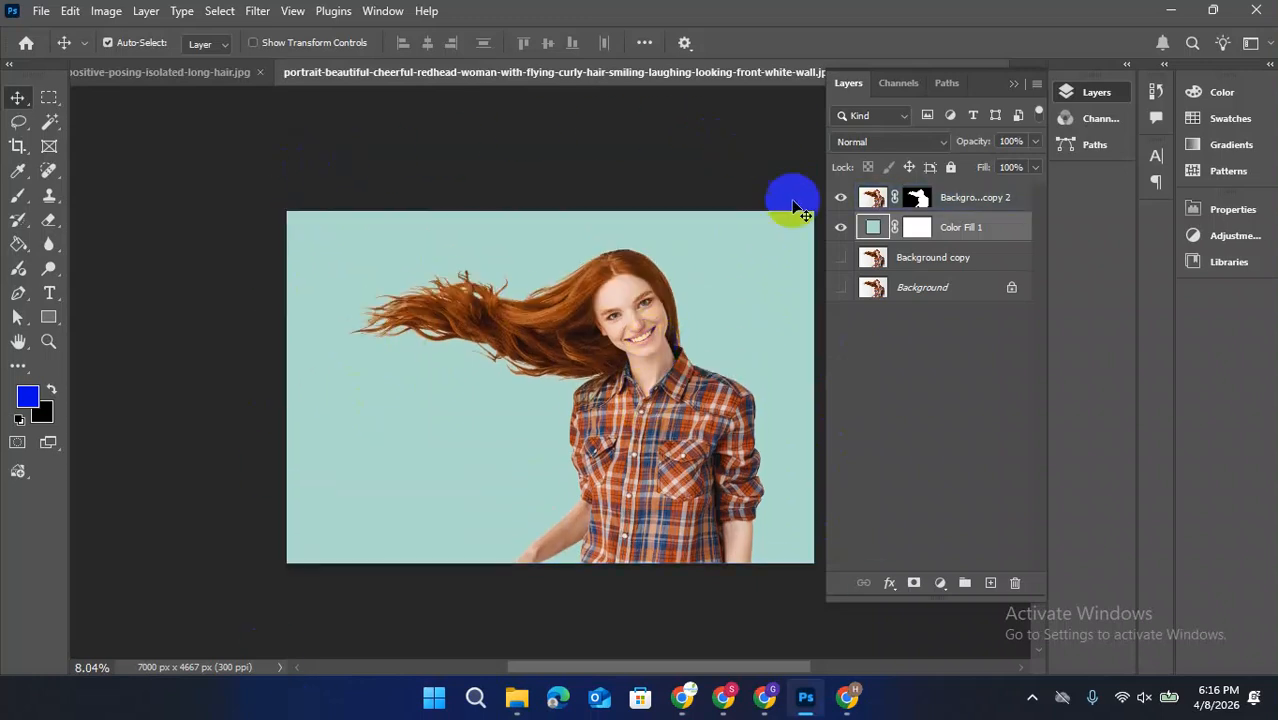
click(727, 303)
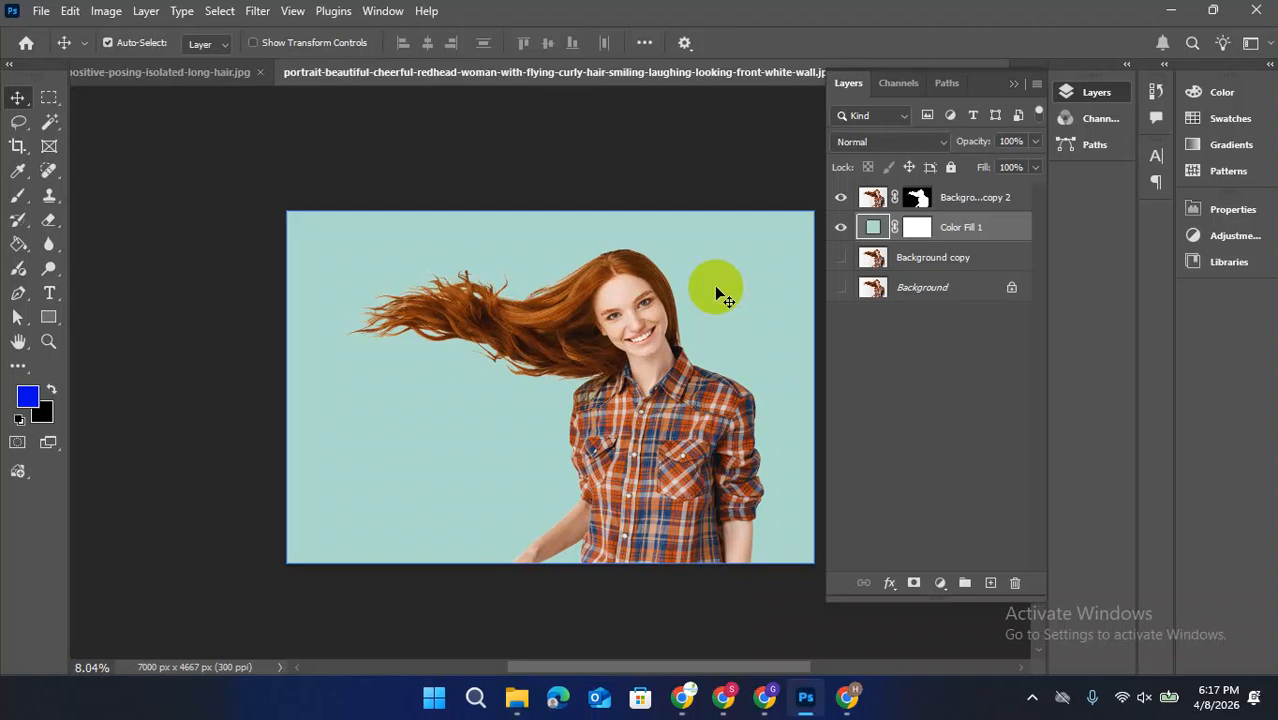
click(645, 280)
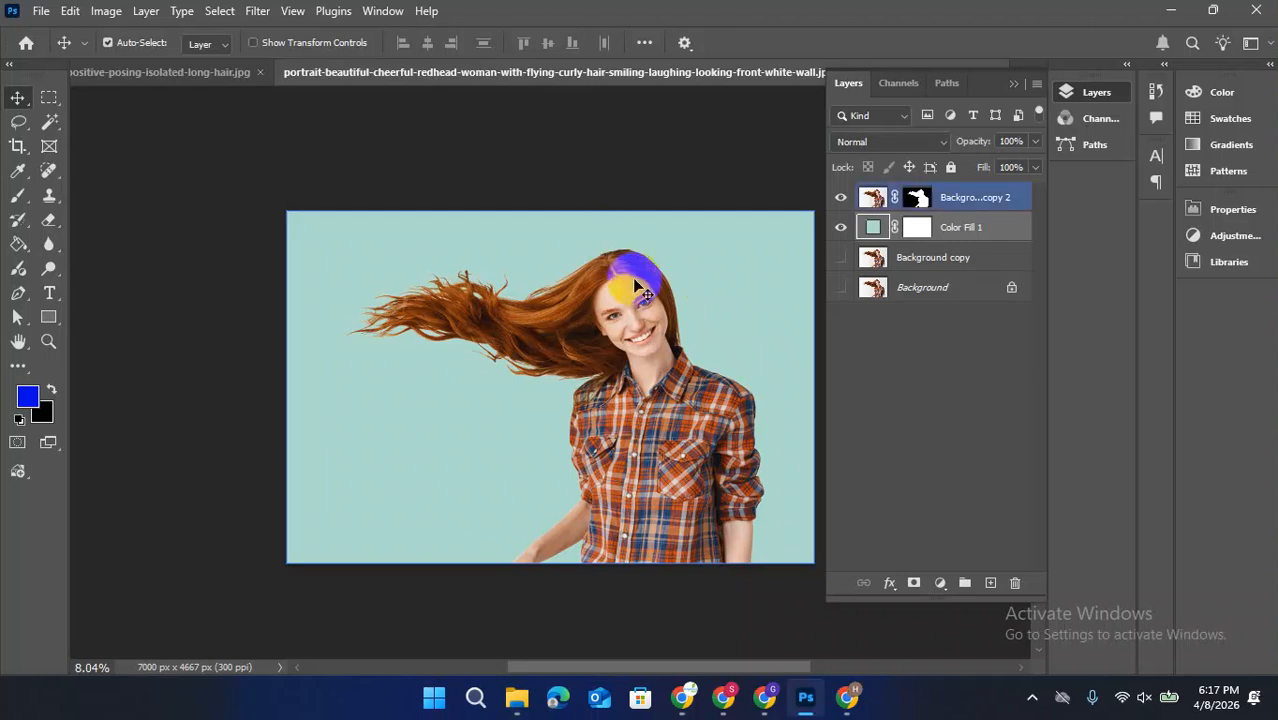
scroll(655, 283, down, 5)
scroll(573, 348, up, 5)
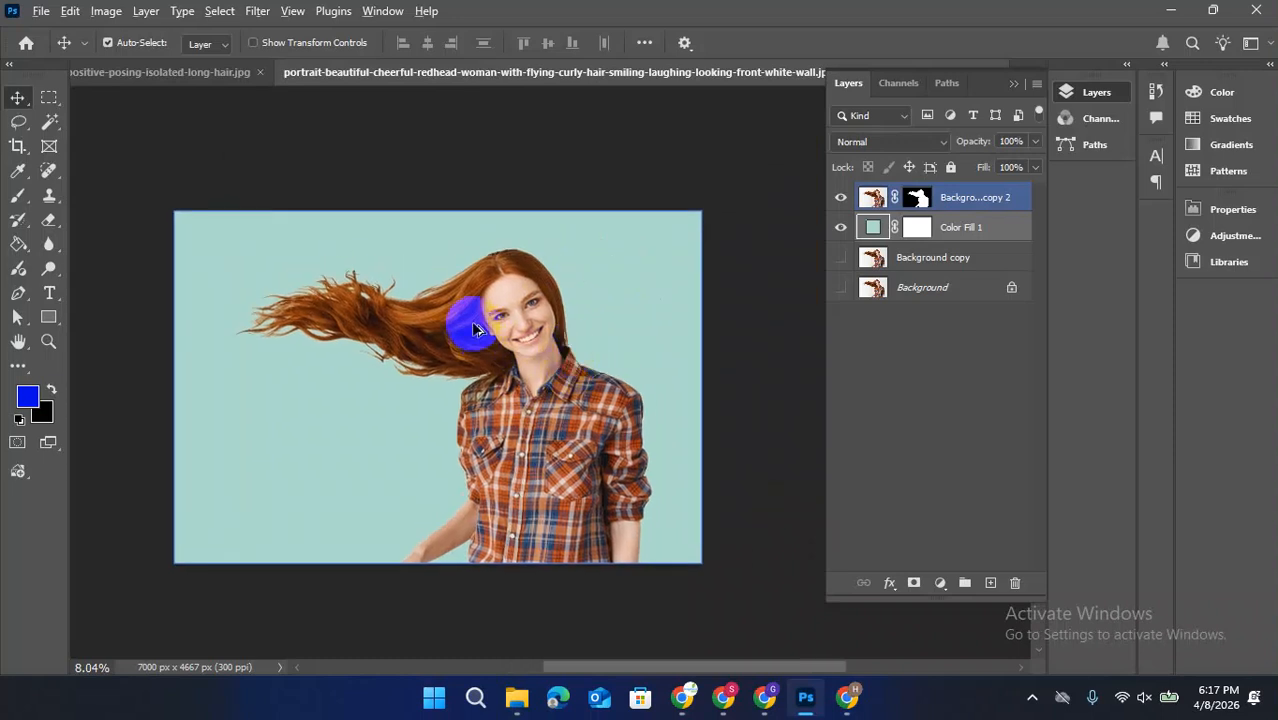
scroll(476, 328, down, 6)
scroll(487, 392, up, 5)
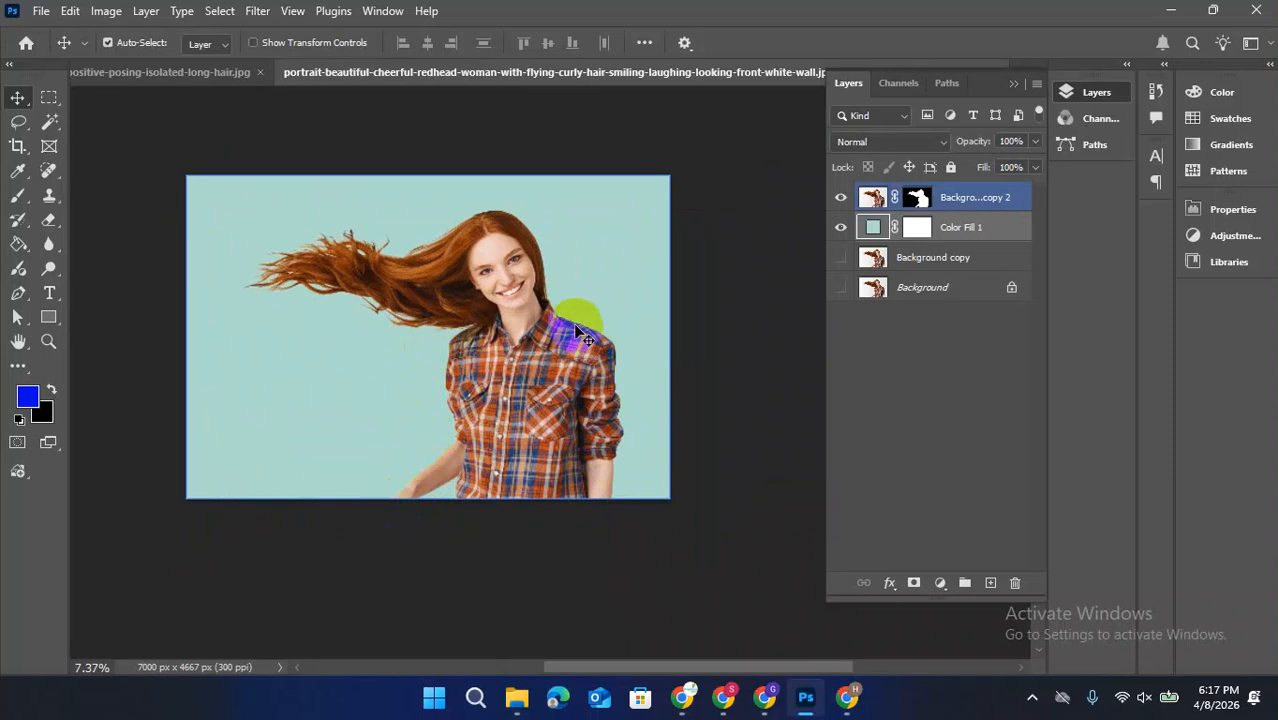
click(462, 205)
Switch to the pink-shirt portrait, delete its masked Background copy 2 layer, and place Background copy above the colour fill
click(263, 76)
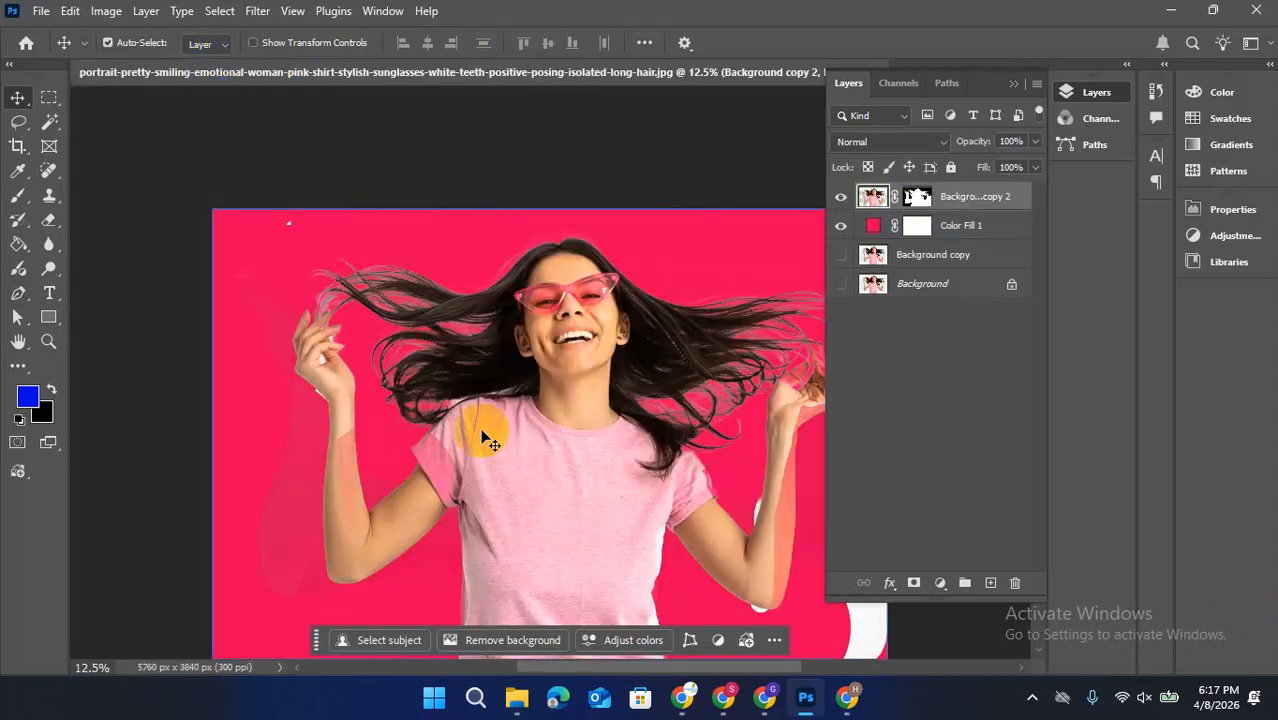
click(463, 510)
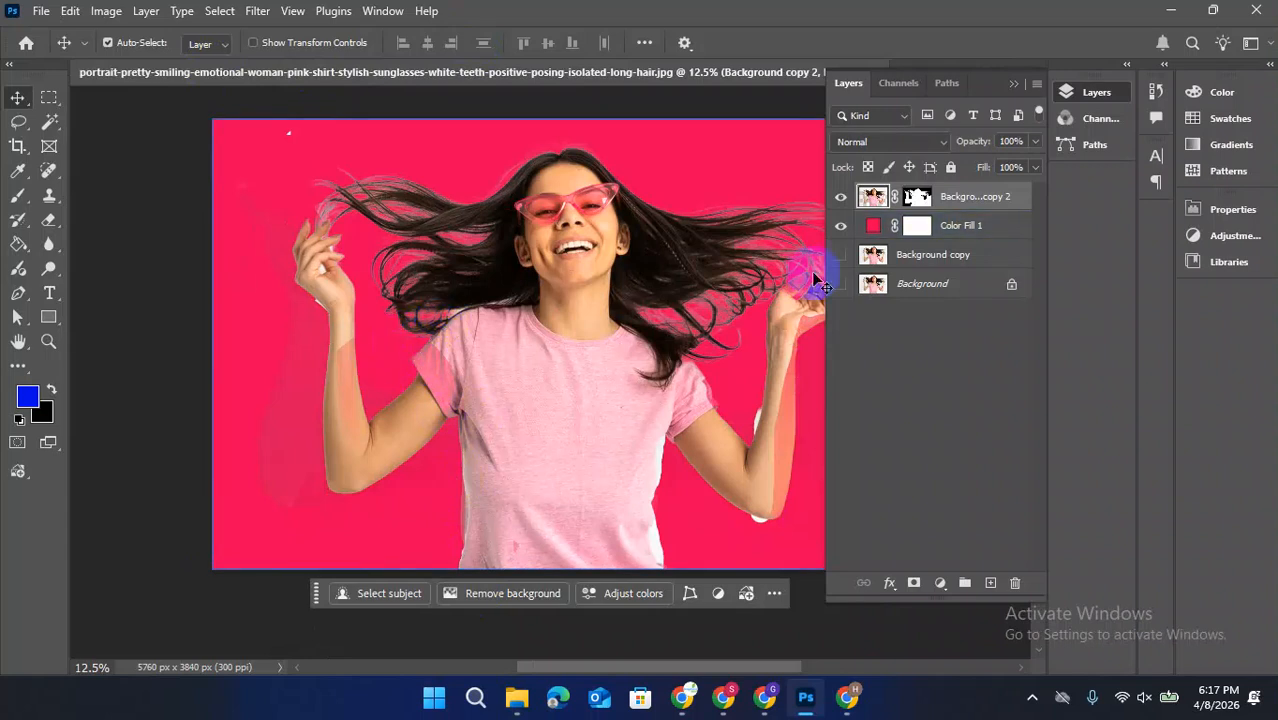
click(967, 200)
drag(967, 200, 1015, 582)
drag(970, 228, 955, 196)
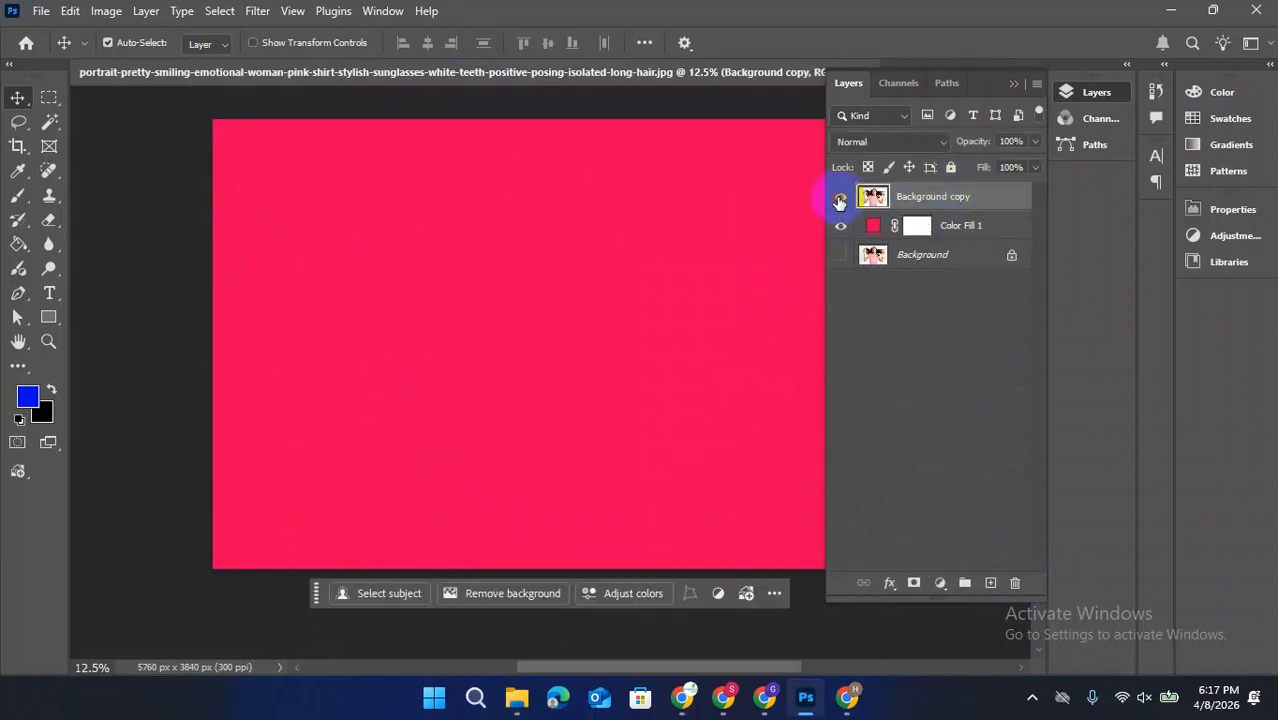
Show the Background copy layer and trace the shirt's left edge from the hem to the armpit with the Curvature Pen tool
click(839, 200)
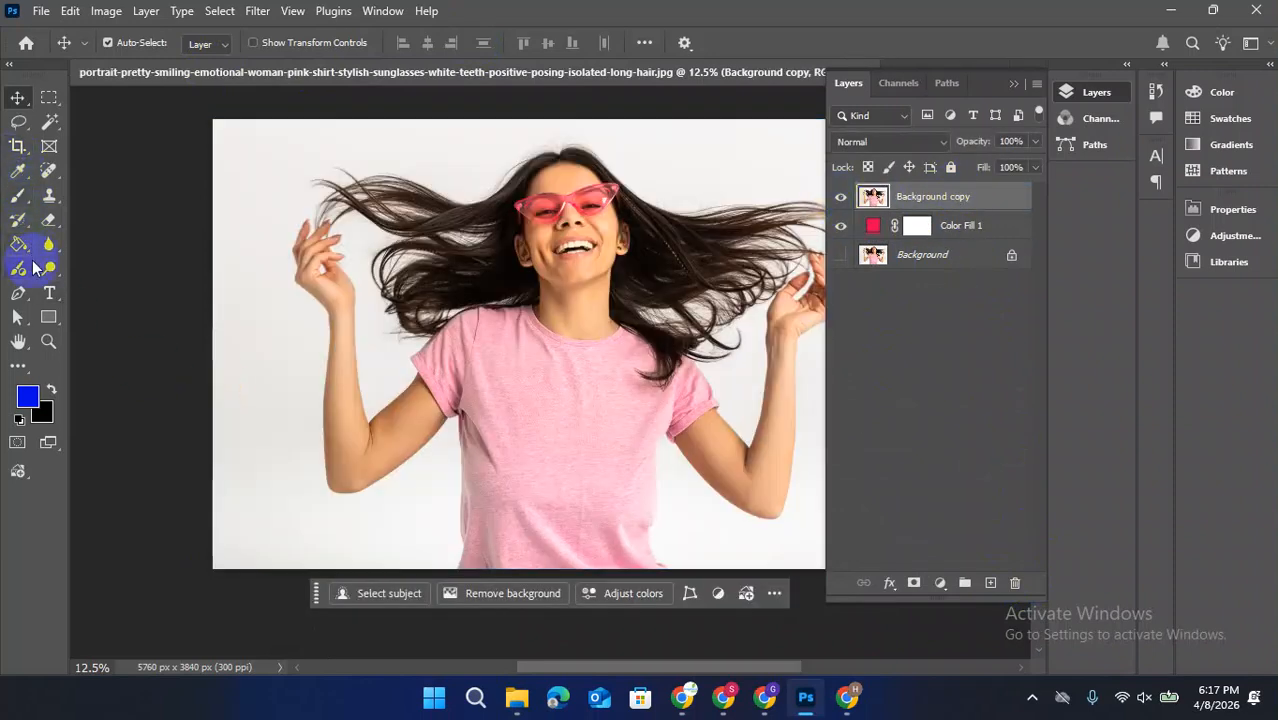
click(20, 294)
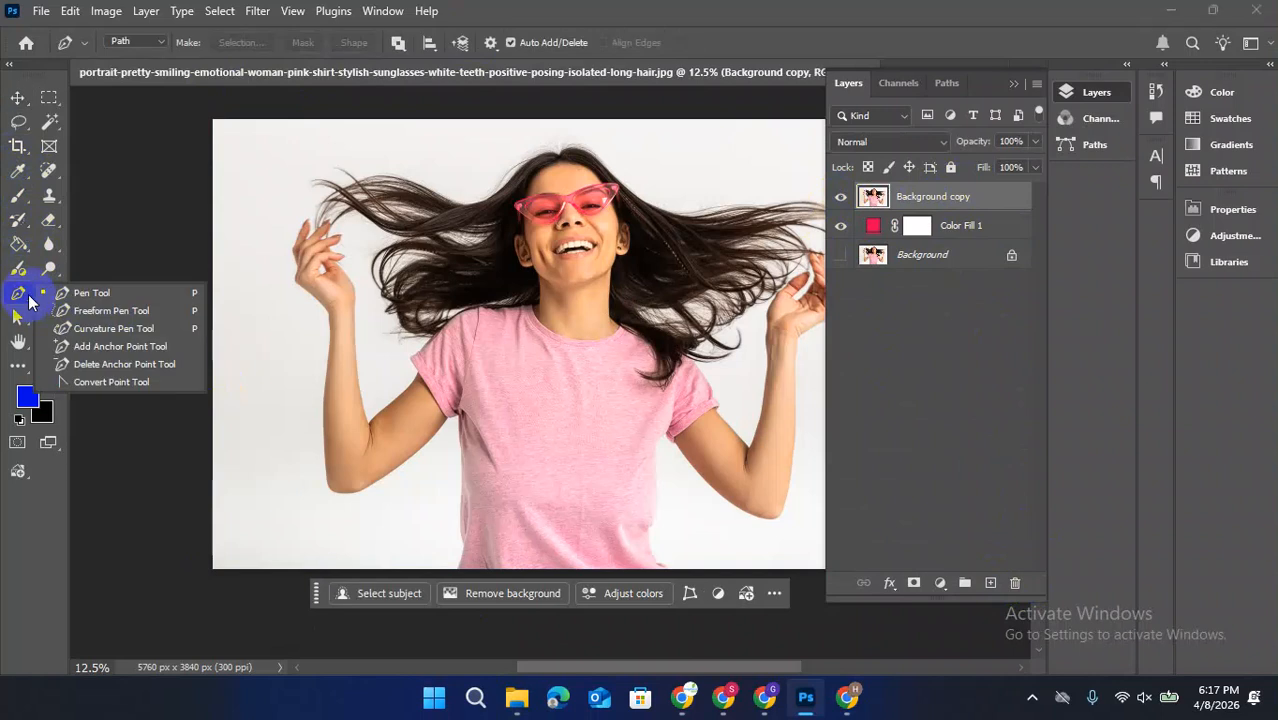
click(88, 330)
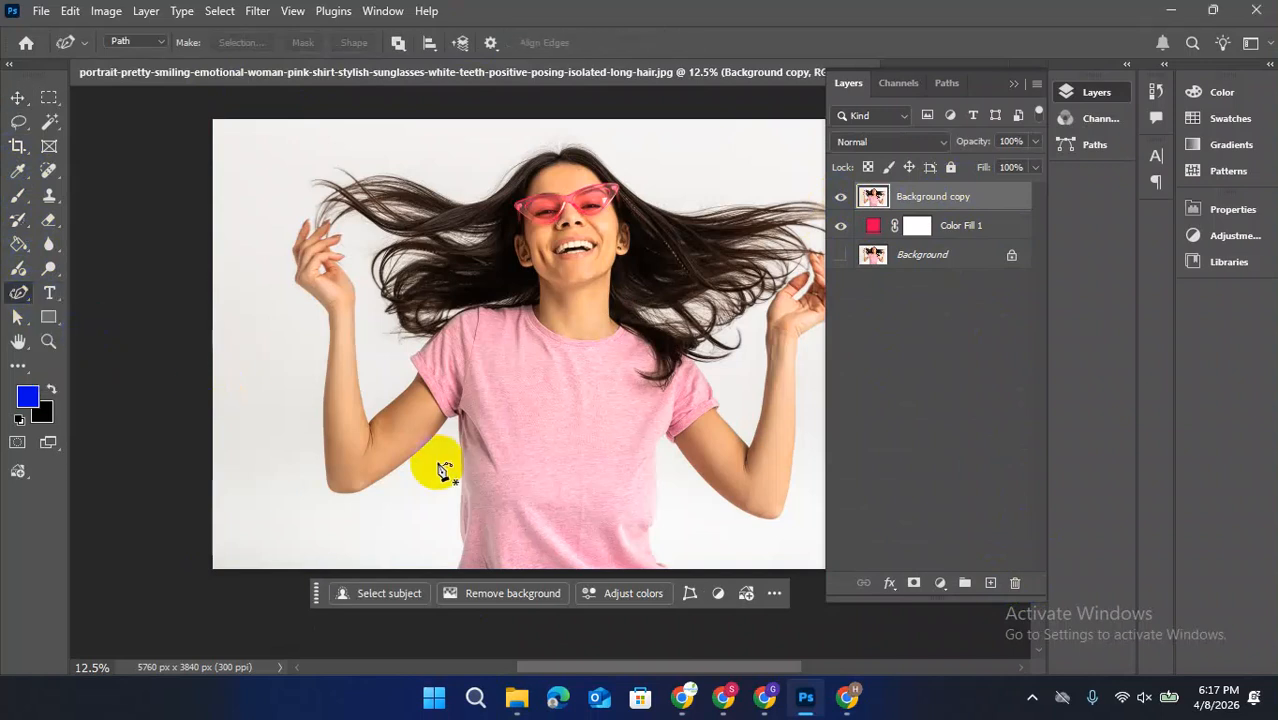
scroll(450, 470, down, 1)
click(460, 496)
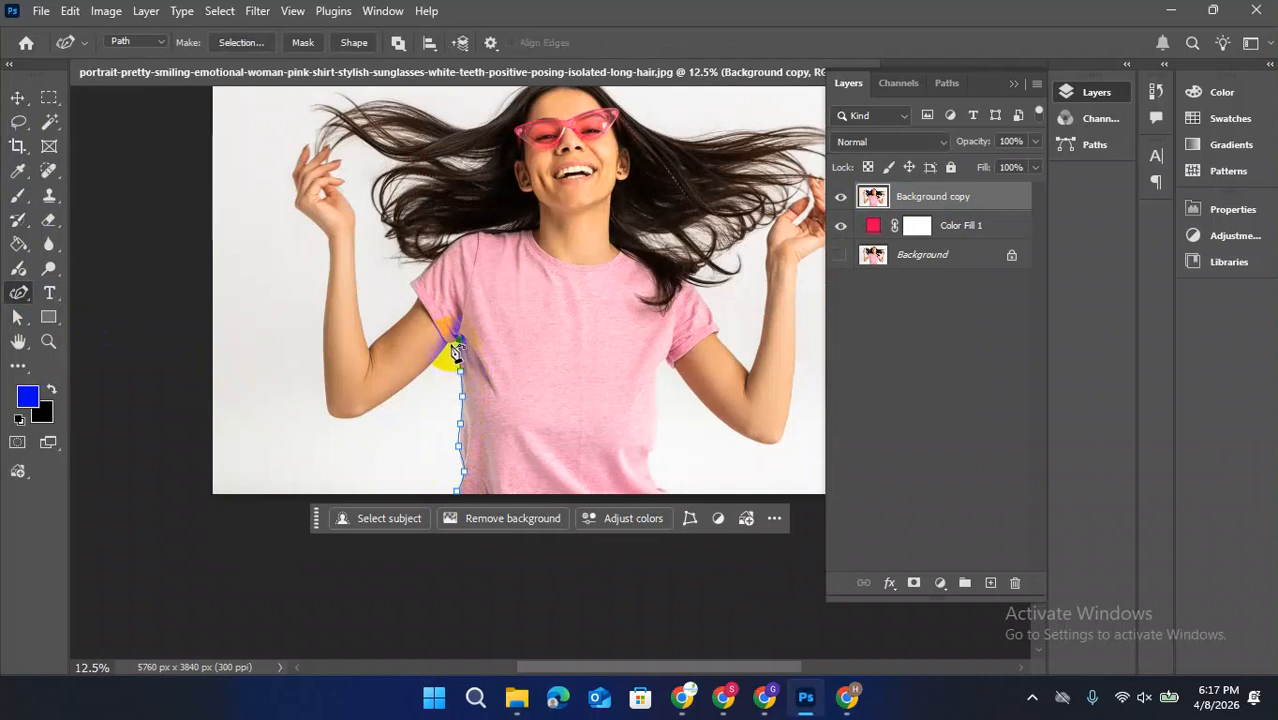
Continue the path from the armpit along the underside of the image's left arm, around the elbow and up the forearm to the hand
click(389, 395)
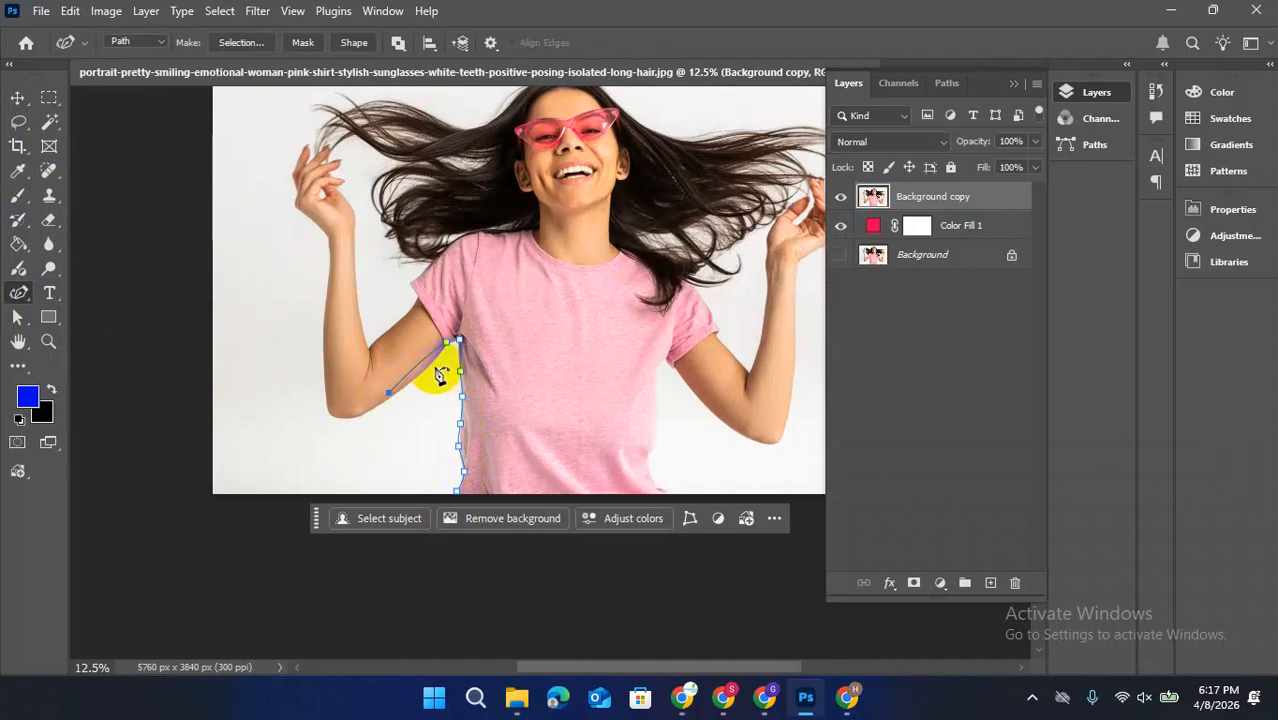
click(429, 364)
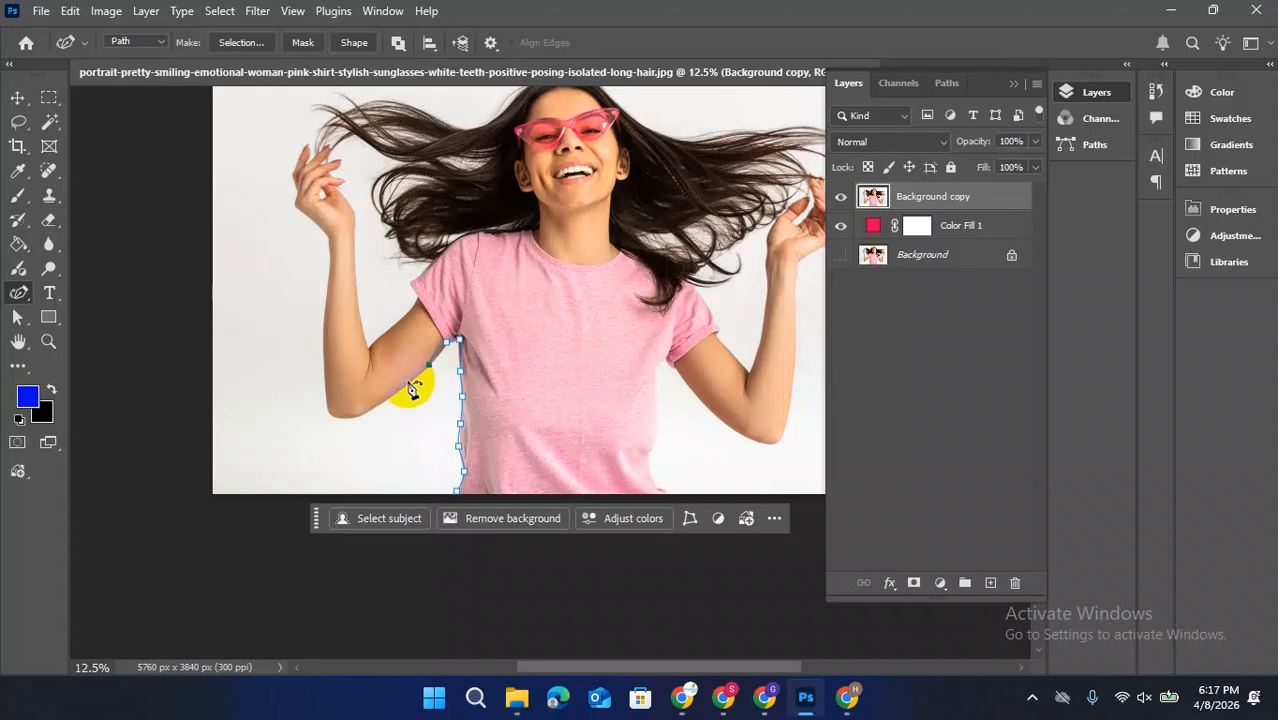
click(407, 383)
click(376, 405)
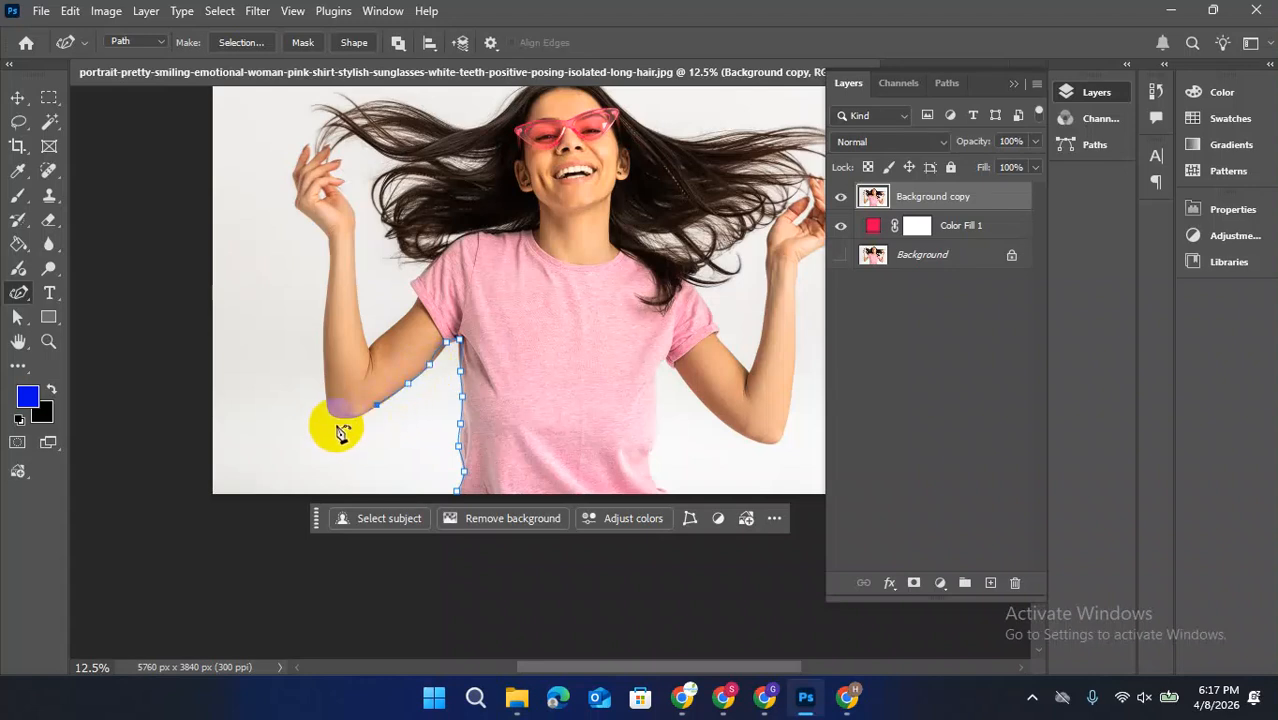
click(335, 417)
click(322, 377)
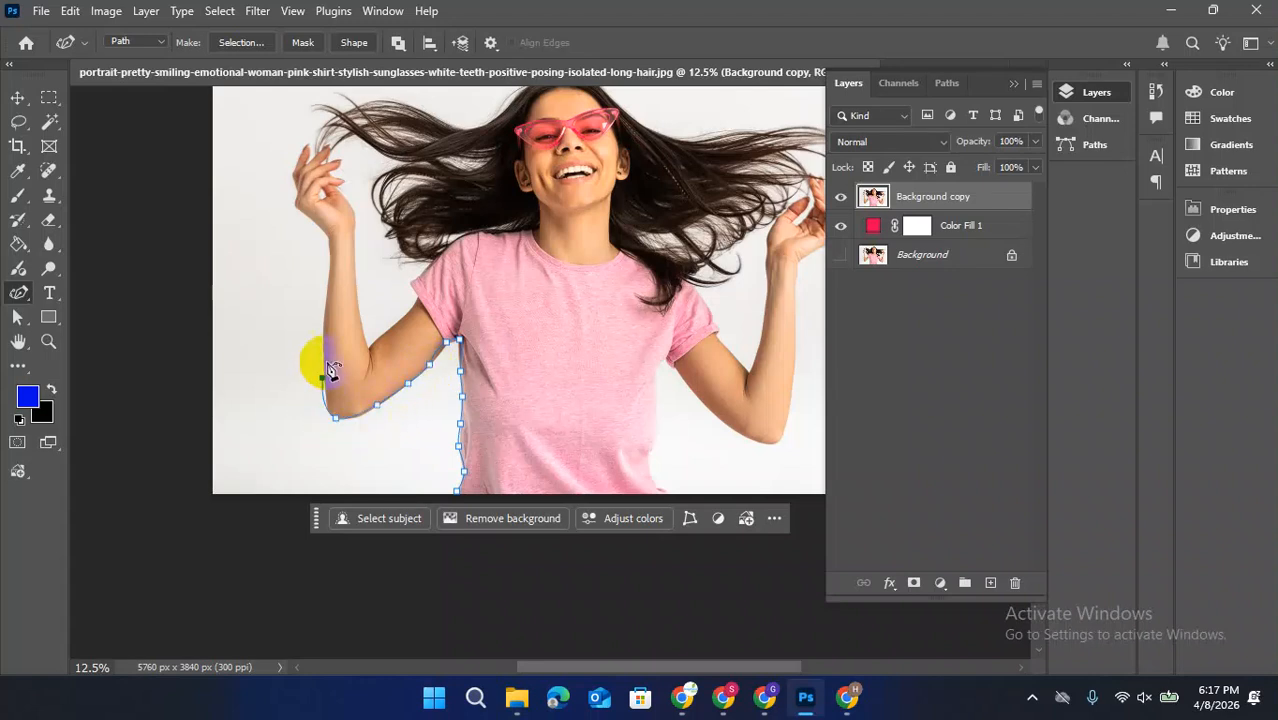
click(322, 332)
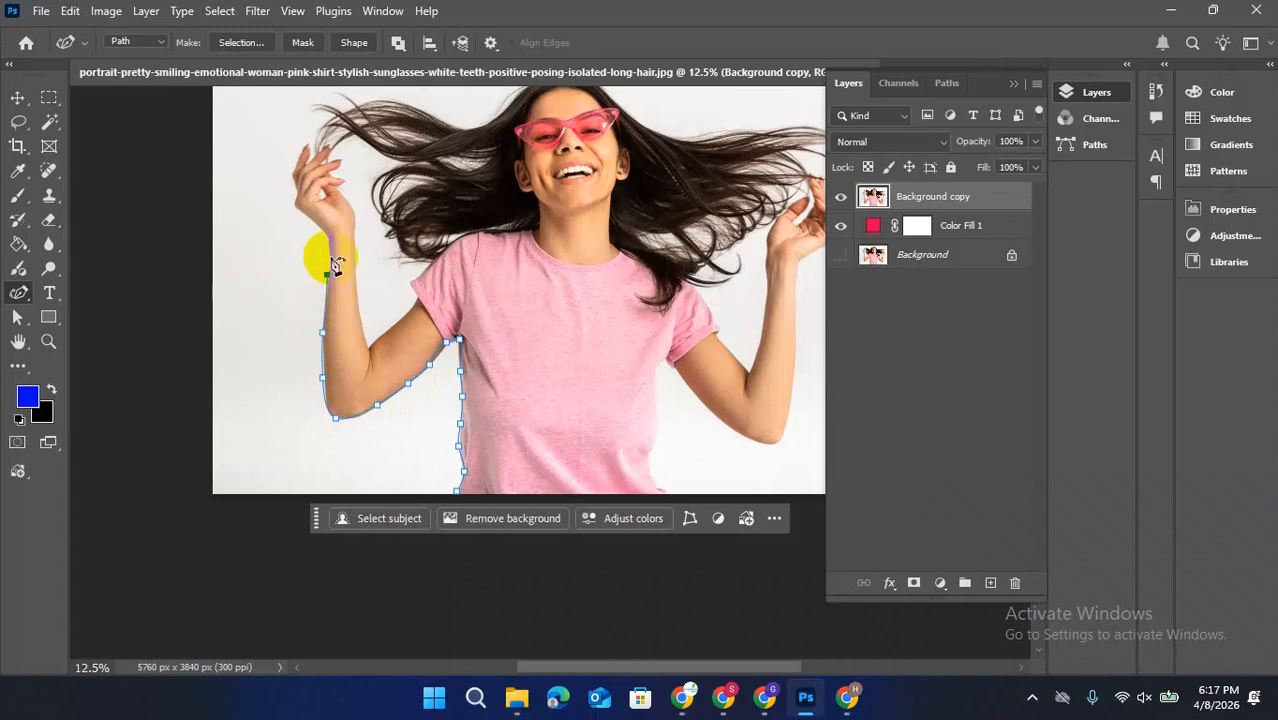
click(313, 221)
click(296, 205)
click(17, 97)
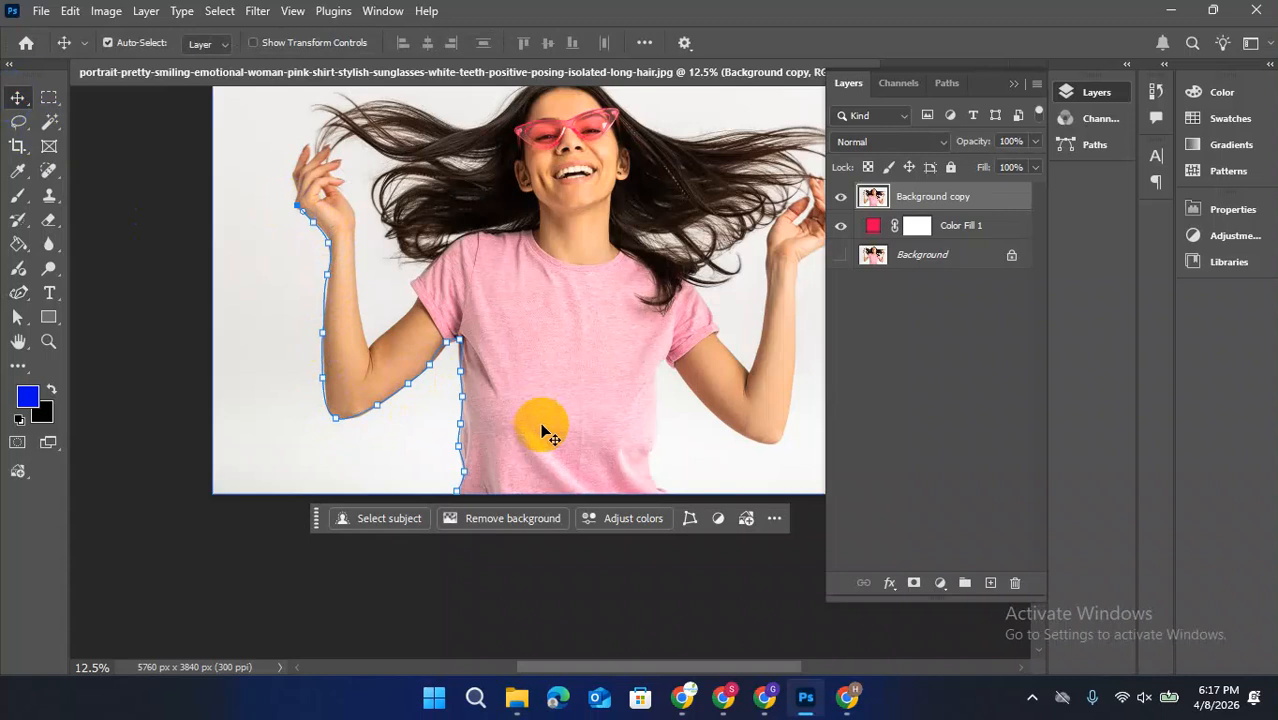
scroll(686, 381, up, 3)
scroll(705, 312, up, 3)
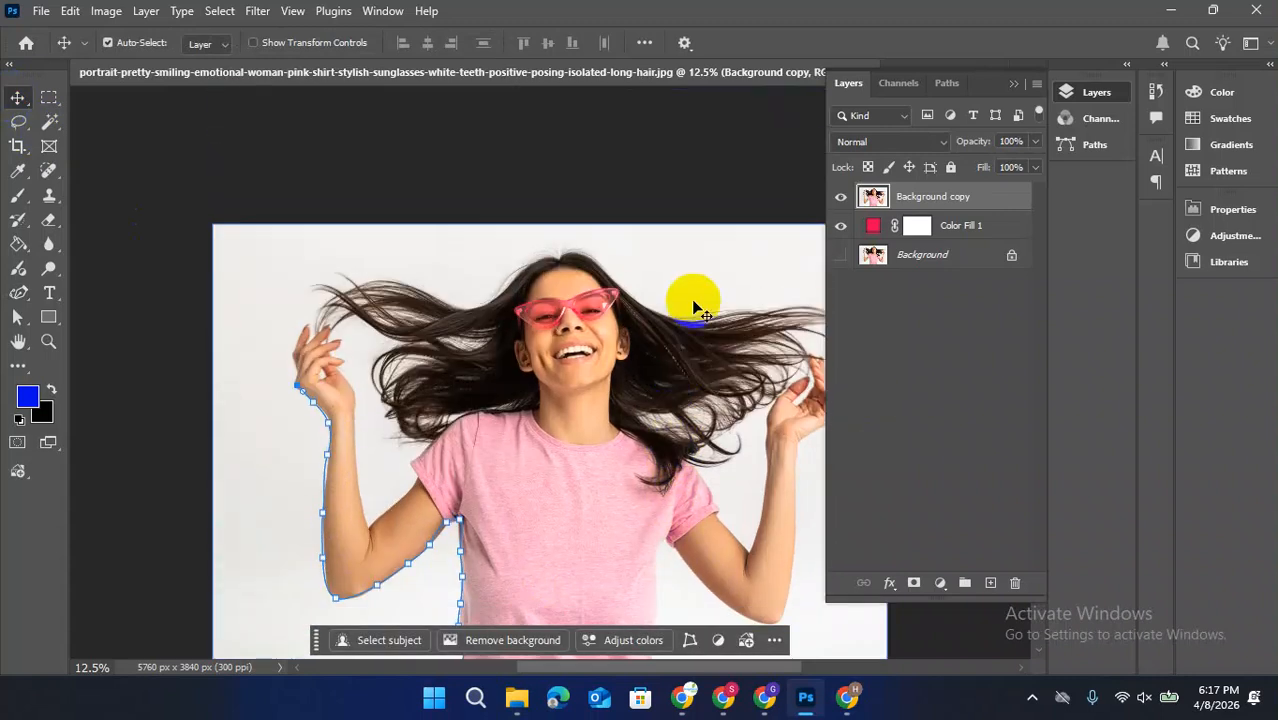
Switch to Chrome and look at the Google image results for flying hair
click(690, 700)
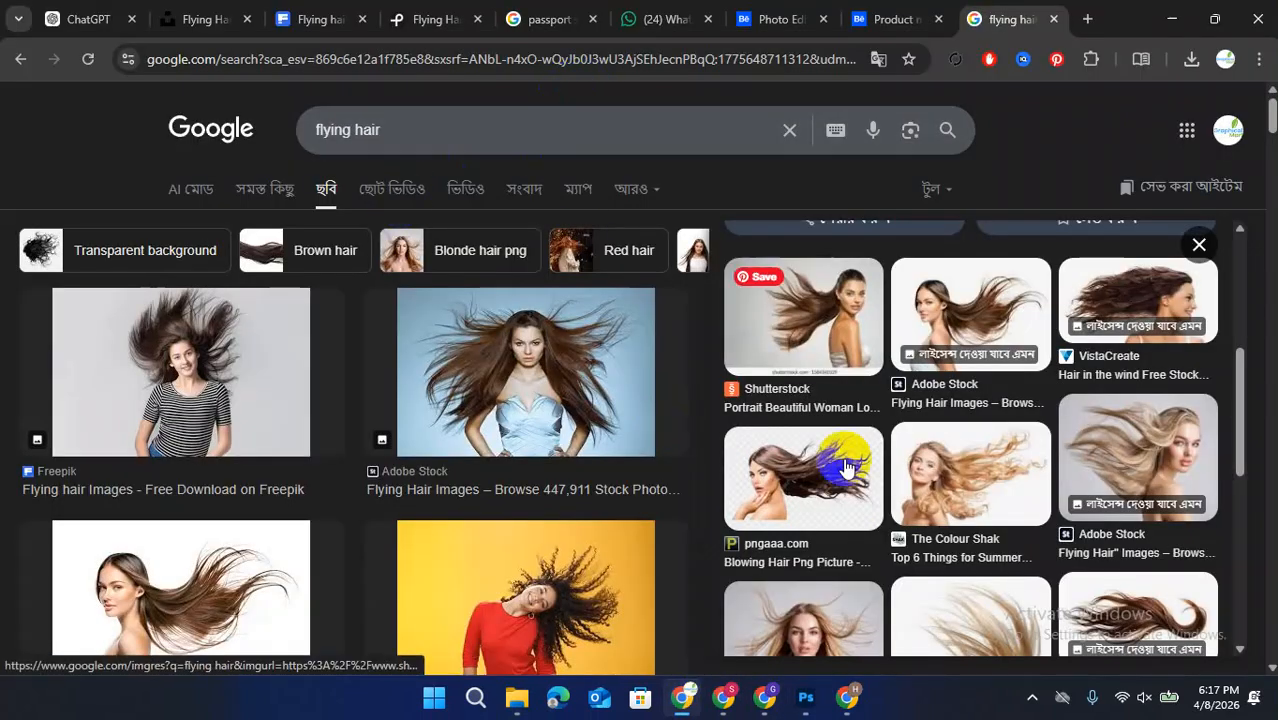
click(729, 692)
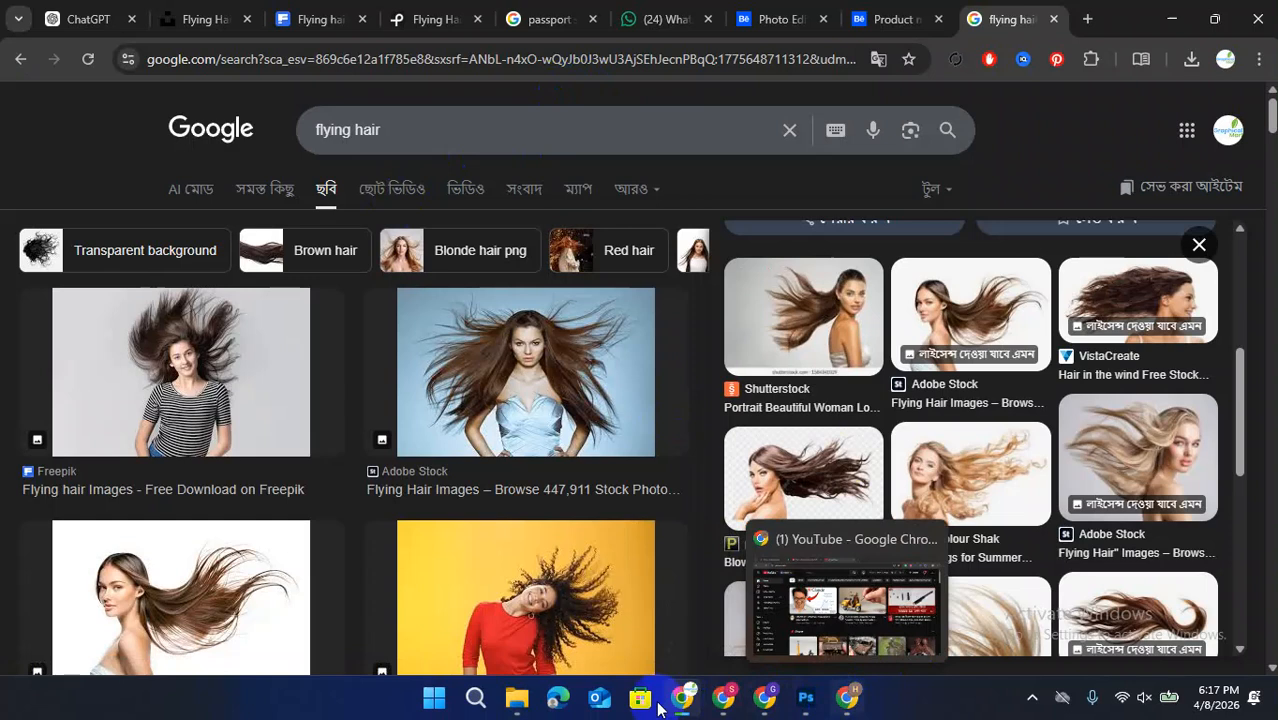
click(291, 704)
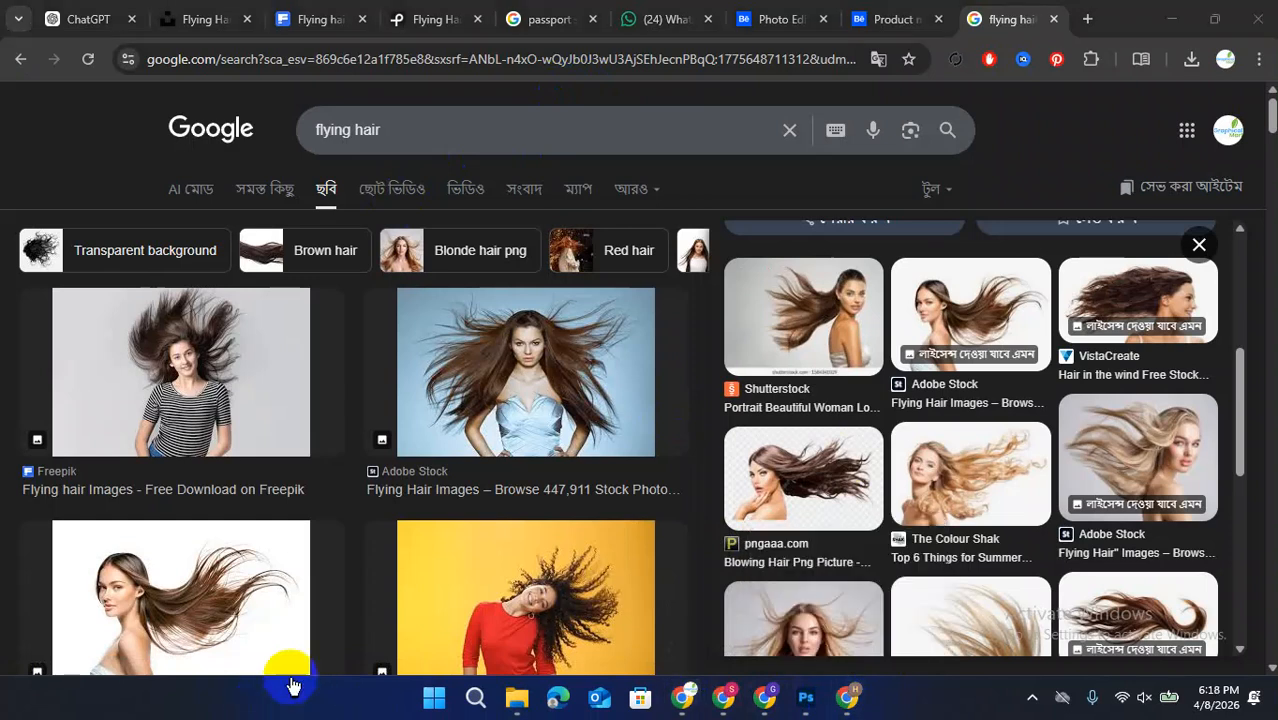